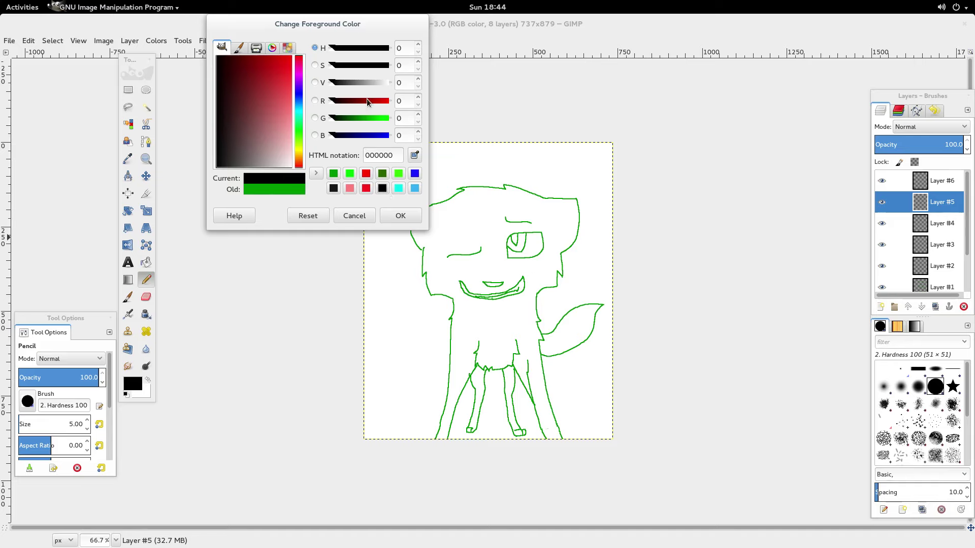
- Set the foreground colour to black (000000) and trace the top of the cat's head with the Pencil on Layer #5
click(401, 216)
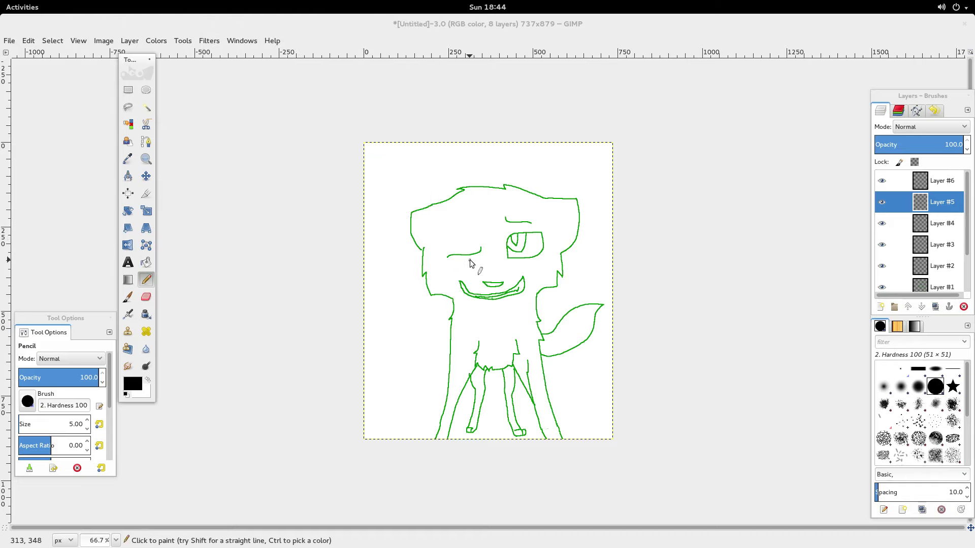
key(shift)
key(shift)
key(shift)
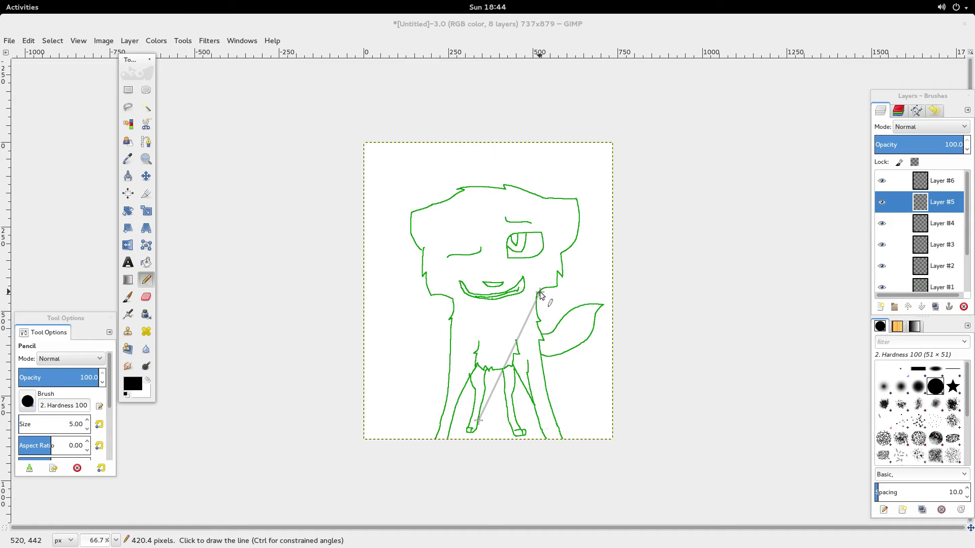
ctrl+scroll(540, 292, up, 3)
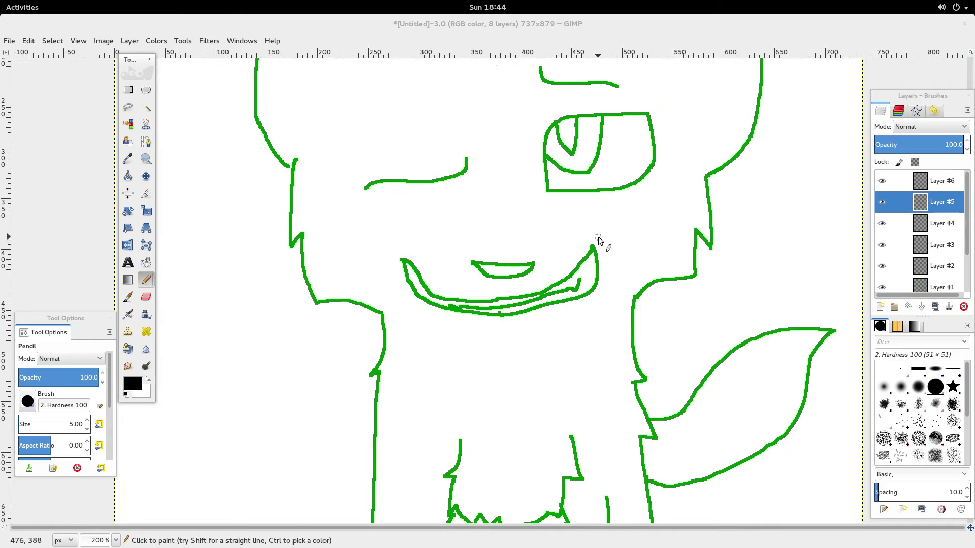
scroll(599, 239, up, 4)
ctrl+scroll(599, 240, up, 2)
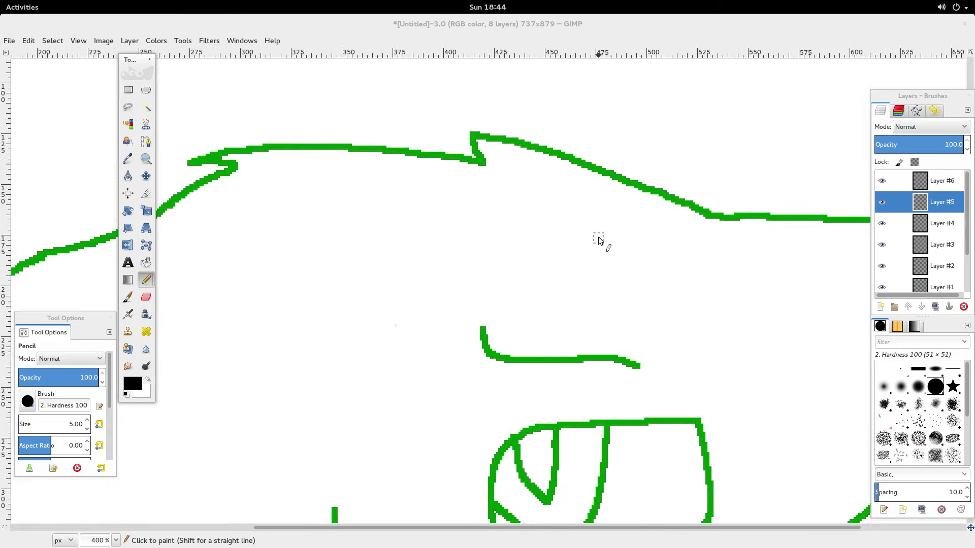
ctrl+scroll(599, 238, down, 1)
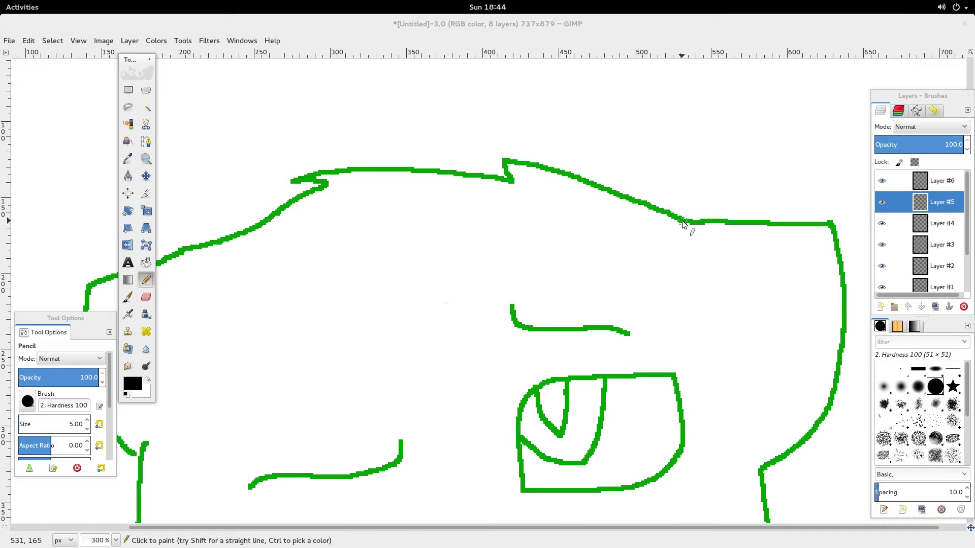
mouse_move(682, 222)
mouse_down()
mouse_move(501, 162)
mouse_move(506, 185)
mouse_move(470, 174)
mouse_up()
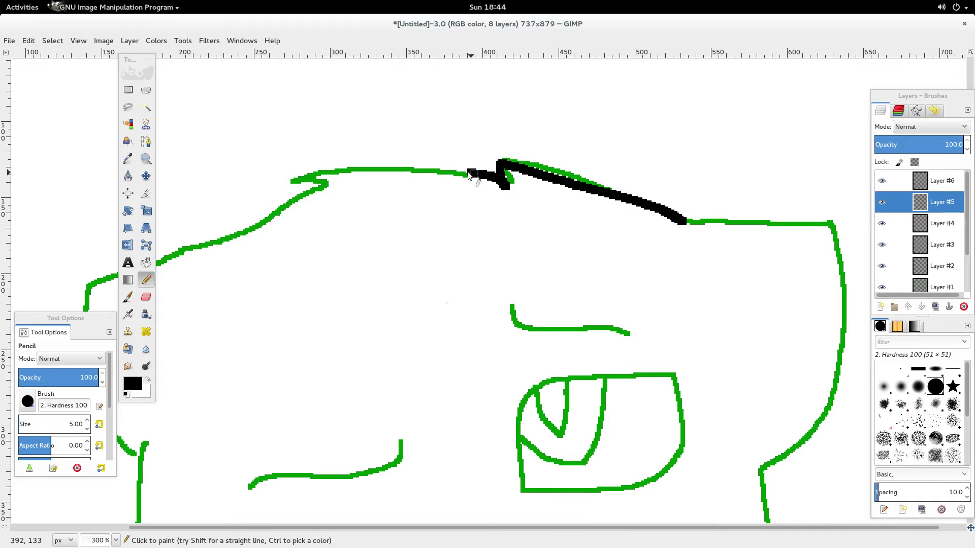
mouse_move(358, 173)
mouse_down()
mouse_move(294, 185)
mouse_move(338, 198)
mouse_up()
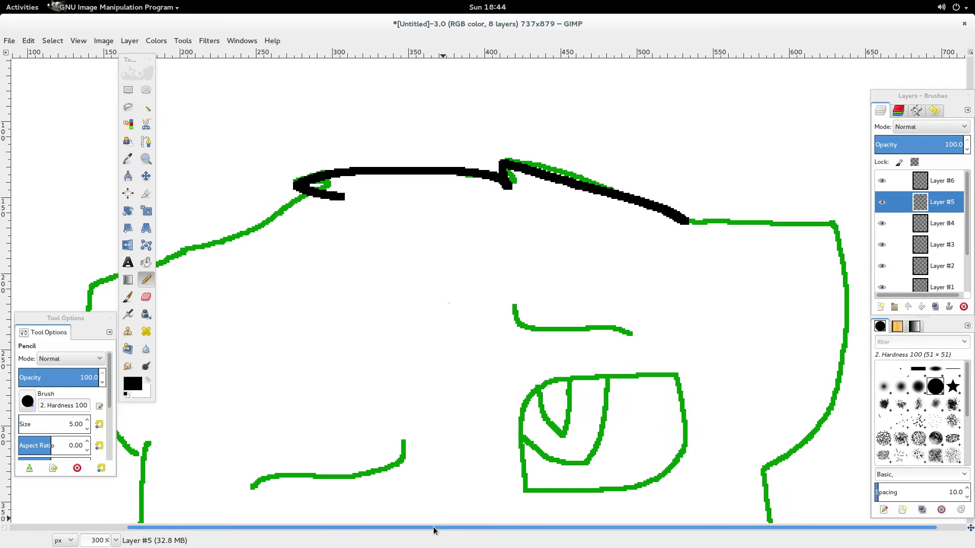
- Trace the left ear and the left cheek with its fur tuft in black, down to the neck
drag(433, 528, 316, 528)
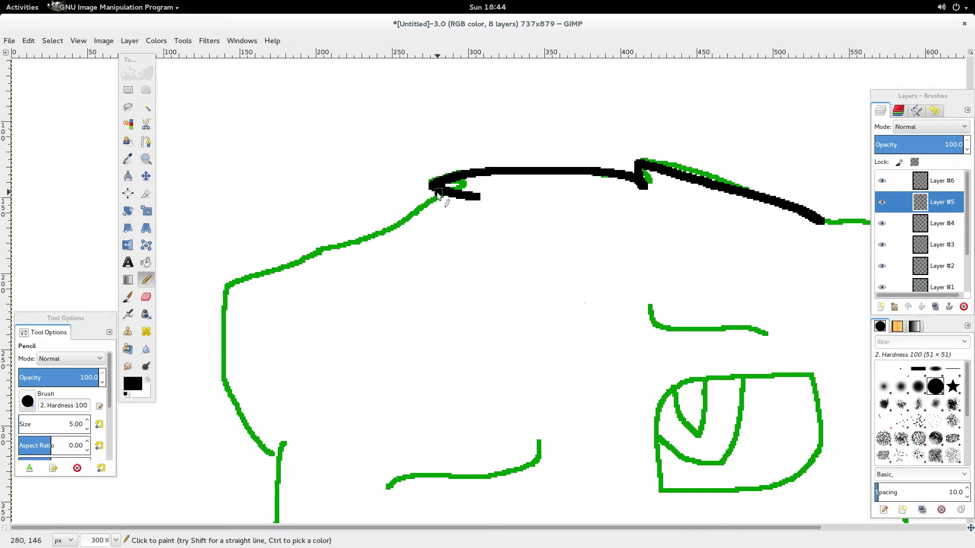
drag(438, 195, 229, 287)
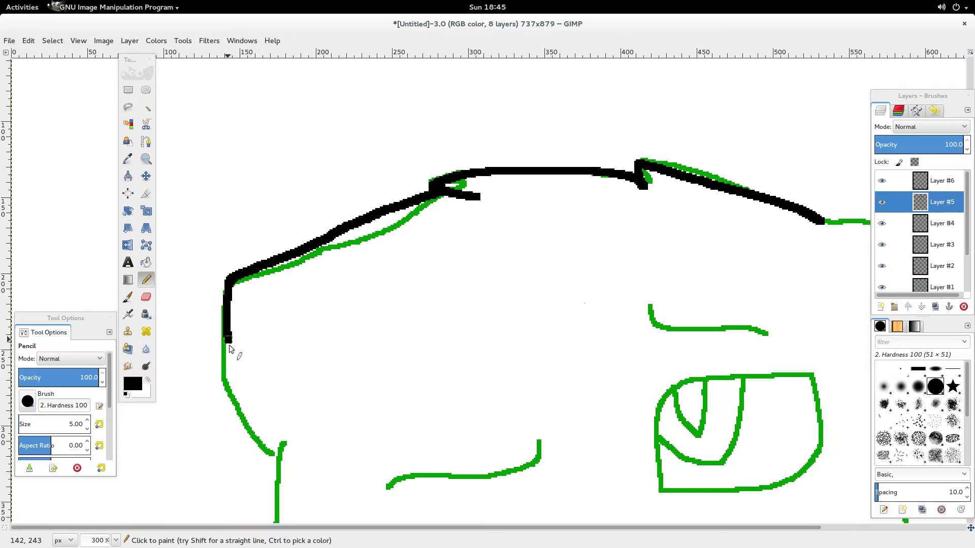
drag(230, 345, 269, 440)
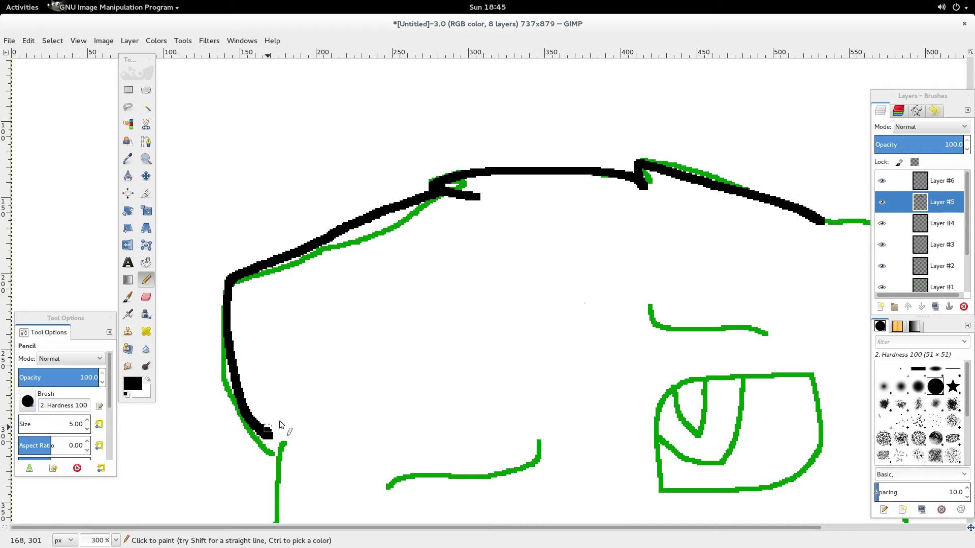
scroll(280, 424, down, 5)
mouse_move(286, 201)
mouse_down()
mouse_move(272, 339)
mouse_move(296, 321)
mouse_move(293, 399)
mouse_move(307, 431)
mouse_move(373, 430)
mouse_move(403, 443)
mouse_up()
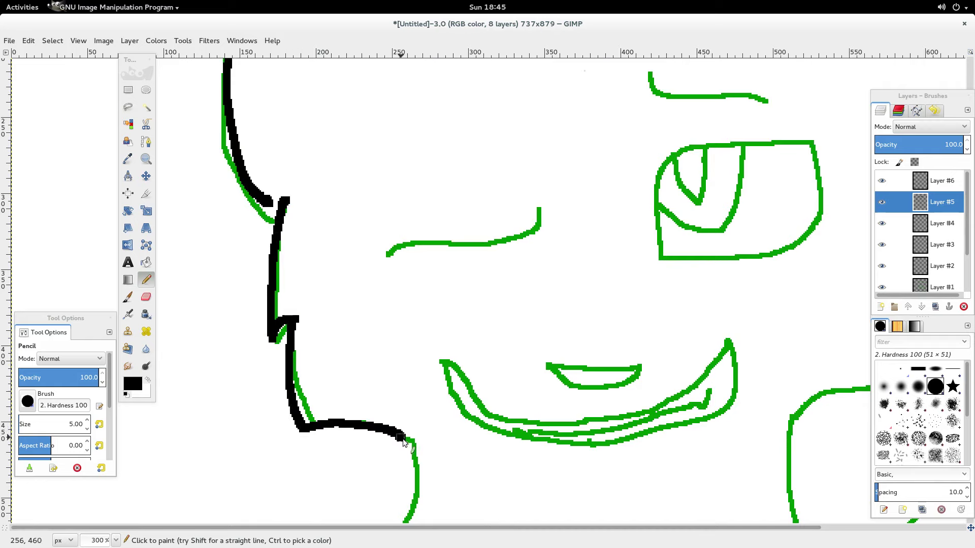
- Trace the left side of the neck with its fur spike and the outer edge of the left front leg, redrawing the leg's lower part
scroll(411, 407, down, 5)
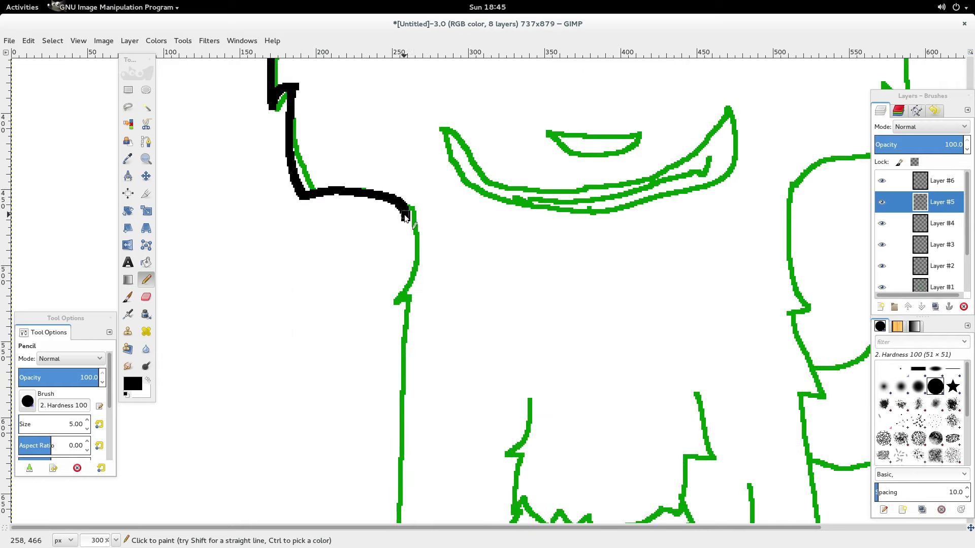
mouse_move(405, 242)
mouse_down()
mouse_move(360, 292)
mouse_move(410, 295)
mouse_up()
scroll(410, 290, down, 3)
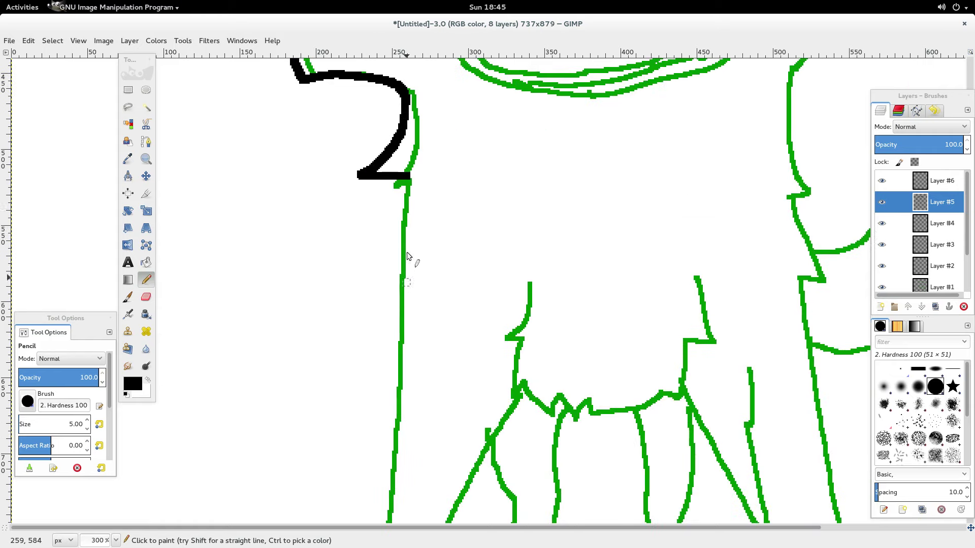
drag(400, 198, 380, 369)
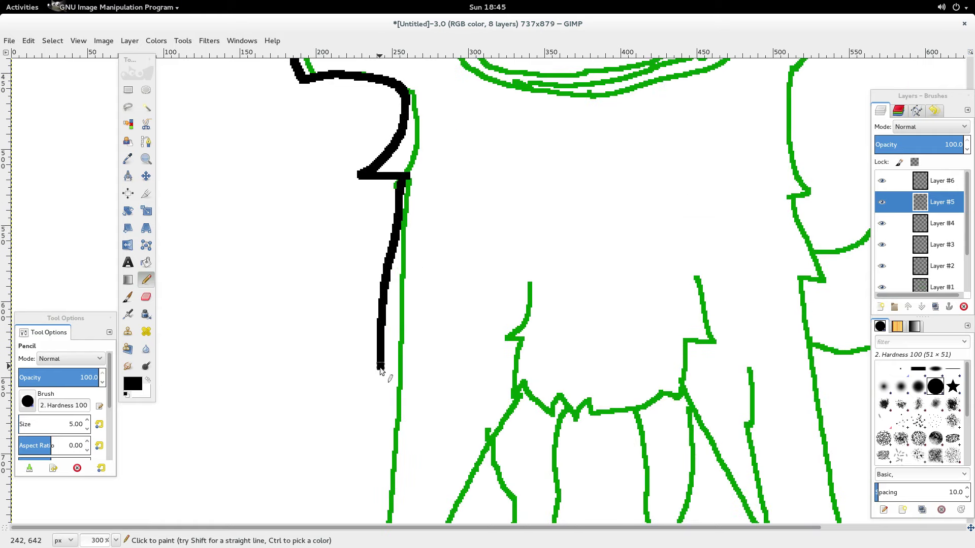
scroll(382, 346, down, 5)
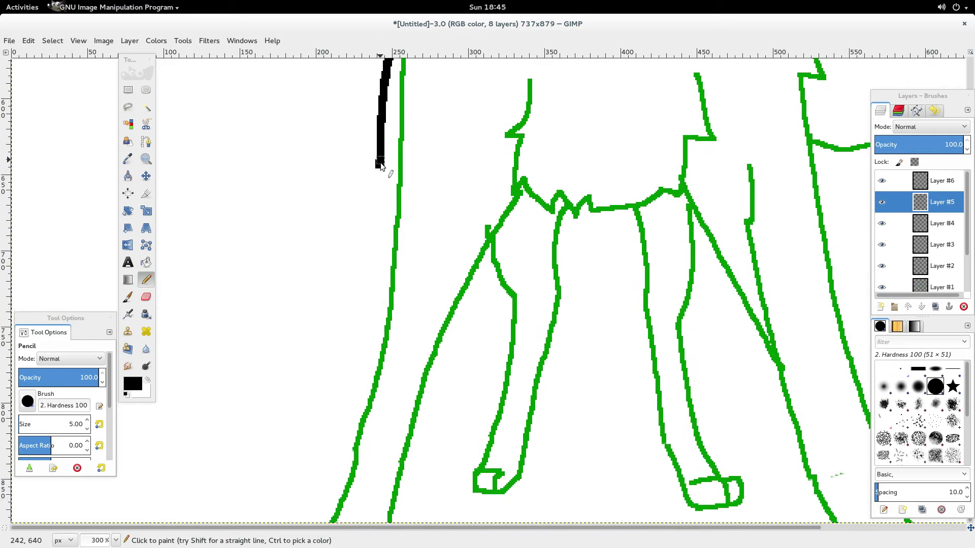
mouse_move(380, 166)
mouse_down()
mouse_move(351, 365)
mouse_move(290, 541)
mouse_up()
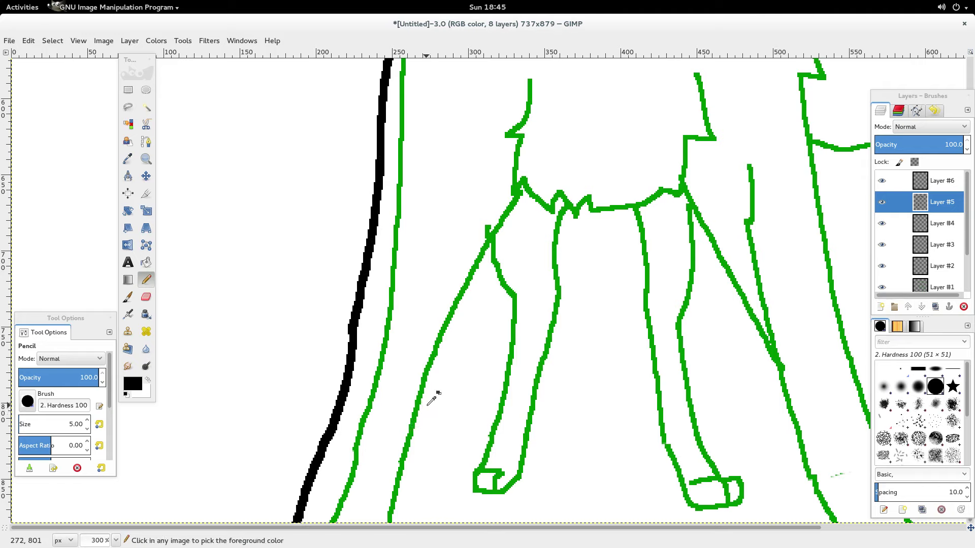
key(ctrl+z)
drag(356, 330, 293, 527)
- Trace the inner edge of the left front leg and the jagged chest fur between the front legs in black
drag(516, 194, 382, 546)
scroll(485, 390, up, 3)
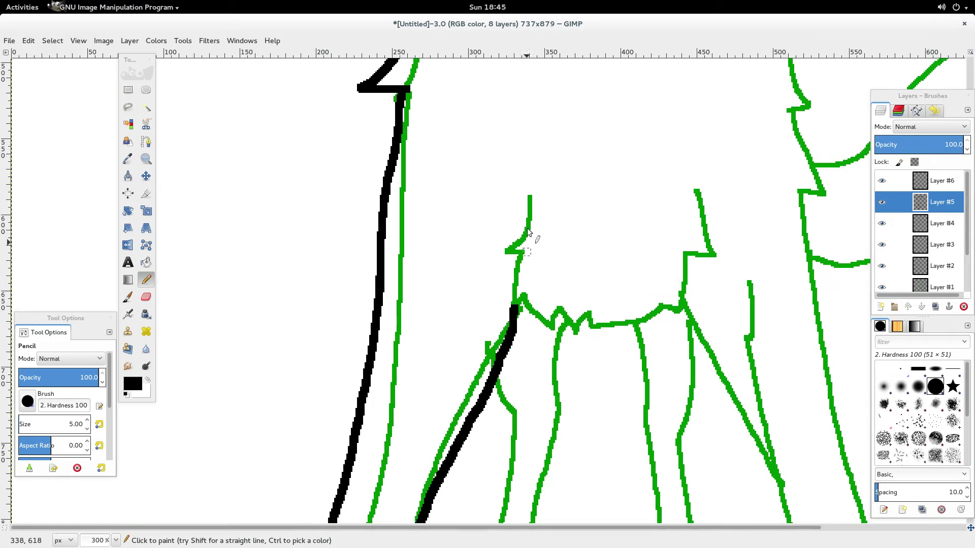
mouse_move(531, 190)
mouse_down()
mouse_move(510, 247)
mouse_move(520, 247)
mouse_move(516, 306)
mouse_move(521, 294)
mouse_move(546, 324)
mouse_move(556, 309)
mouse_move(563, 332)
mouse_move(583, 307)
mouse_move(588, 327)
mouse_move(636, 320)
mouse_move(657, 305)
mouse_move(680, 311)
mouse_move(686, 260)
mouse_up()
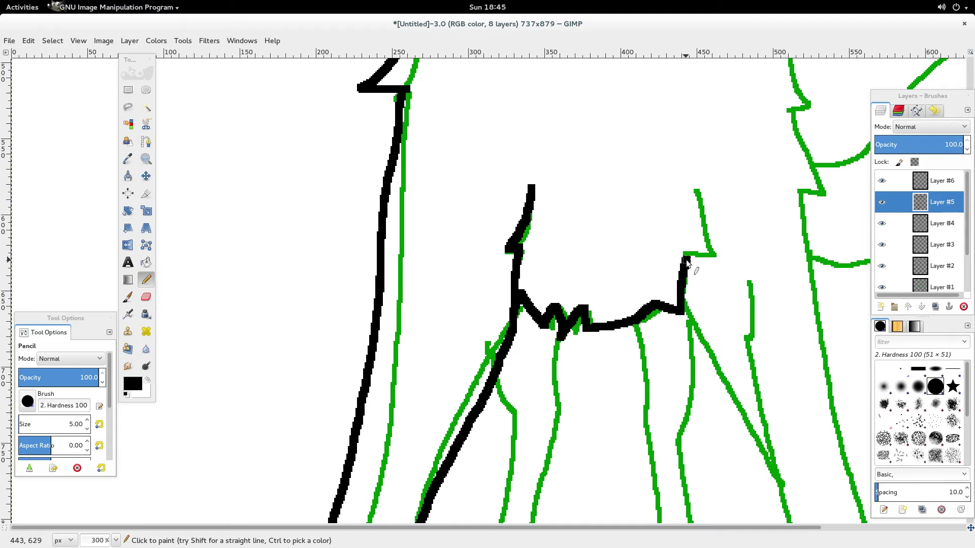
mouse_move(697, 208)
mouse_down()
mouse_move(708, 273)
mouse_move(683, 280)
mouse_up()
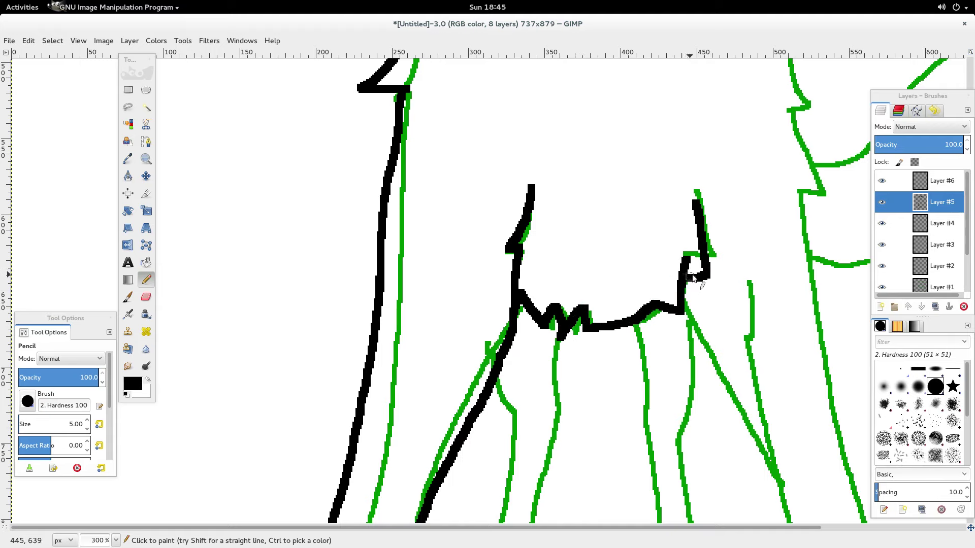
- Trace the rest of the head's top edge, the right ear and the right cheek with its fur tuft in black
scroll(700, 266, down, 3)
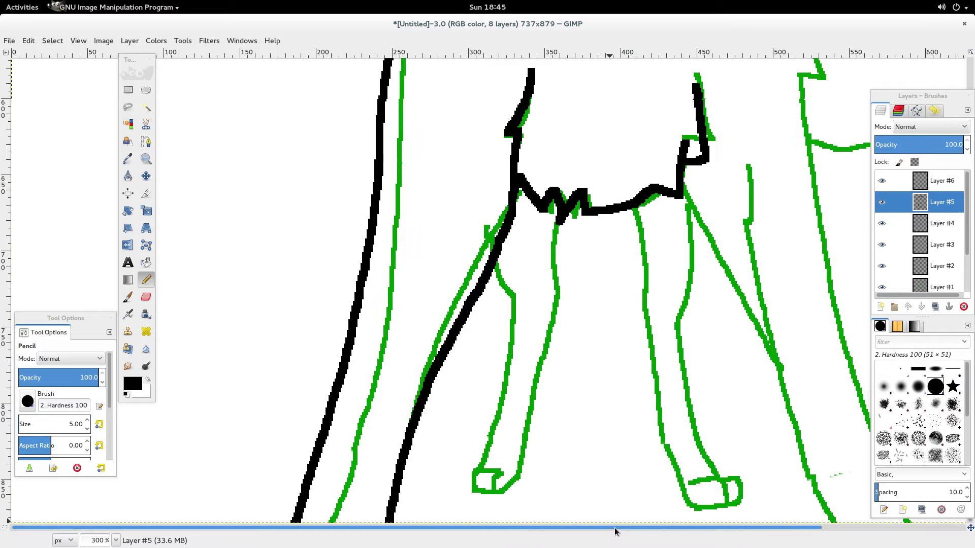
scroll(608, 529, right, 4)
scroll(747, 379, up, 9)
scroll(746, 378, up, 12)
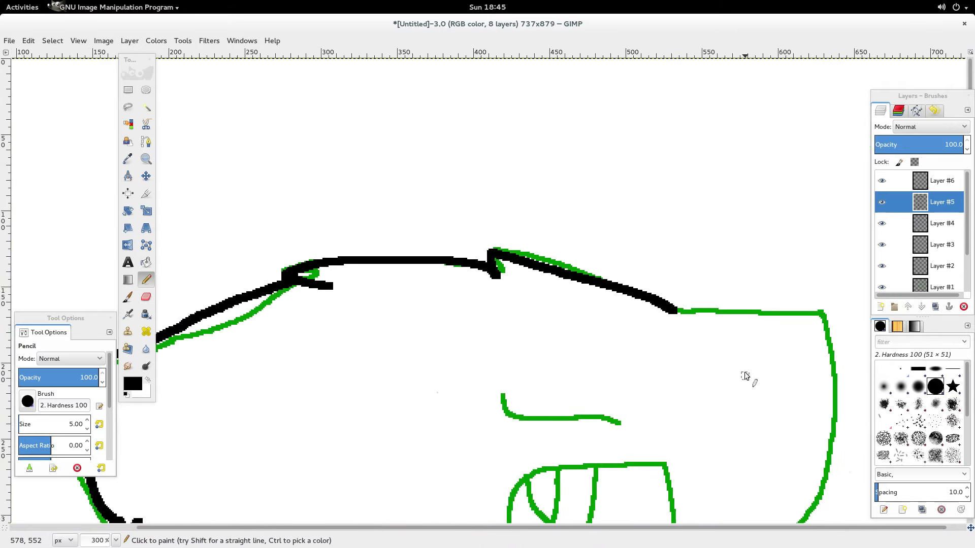
drag(670, 312, 714, 312)
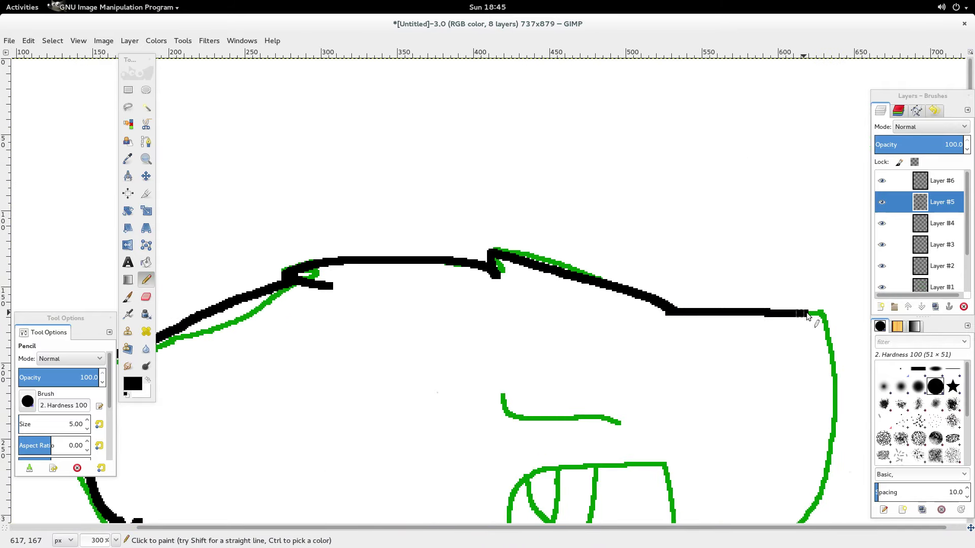
mouse_move(806, 313)
mouse_down()
mouse_move(828, 321)
mouse_move(833, 362)
mouse_move(830, 427)
mouse_move(805, 509)
mouse_up()
scroll(806, 510, down, 5)
mouse_move(806, 278)
mouse_down()
mouse_move(756, 321)
mouse_move(755, 417)
mouse_move(744, 425)
mouse_move(730, 412)
mouse_up()
scroll(730, 412, down, 3)
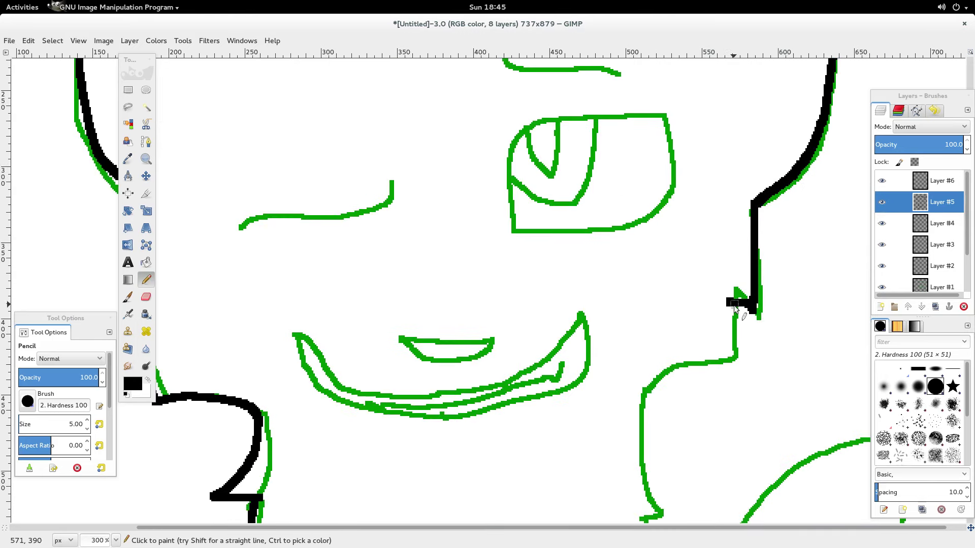
mouse_move(734, 308)
mouse_down()
mouse_move(732, 361)
mouse_move(669, 361)
mouse_move(650, 392)
mouse_up()
- Trace the right side of the neck and the shoulder with its small fur tufts in black
scroll(654, 315, down, 9)
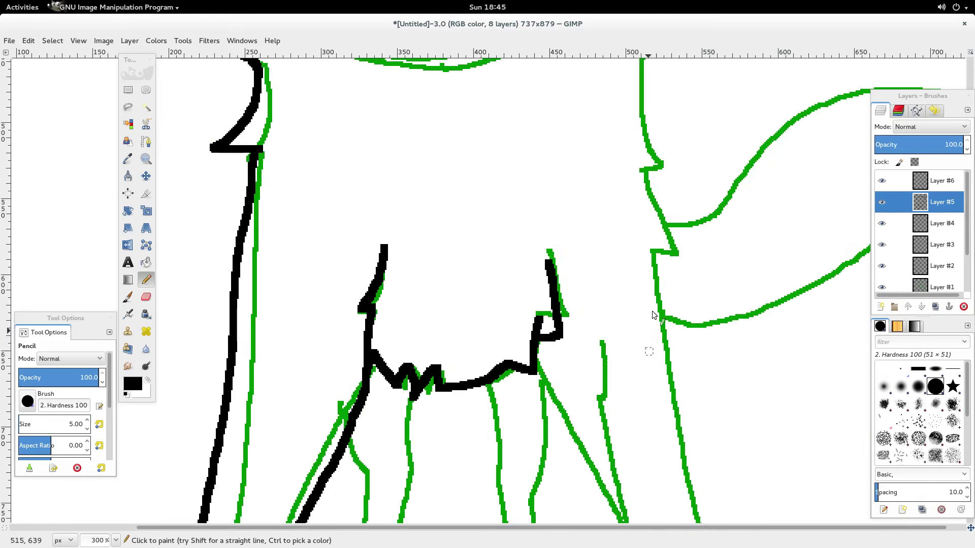
scroll(653, 315, up, 6)
mouse_move(646, 272)
mouse_down()
mouse_move(644, 377)
mouse_move(658, 397)
mouse_move(634, 401)
mouse_up()
scroll(654, 351, down, 3)
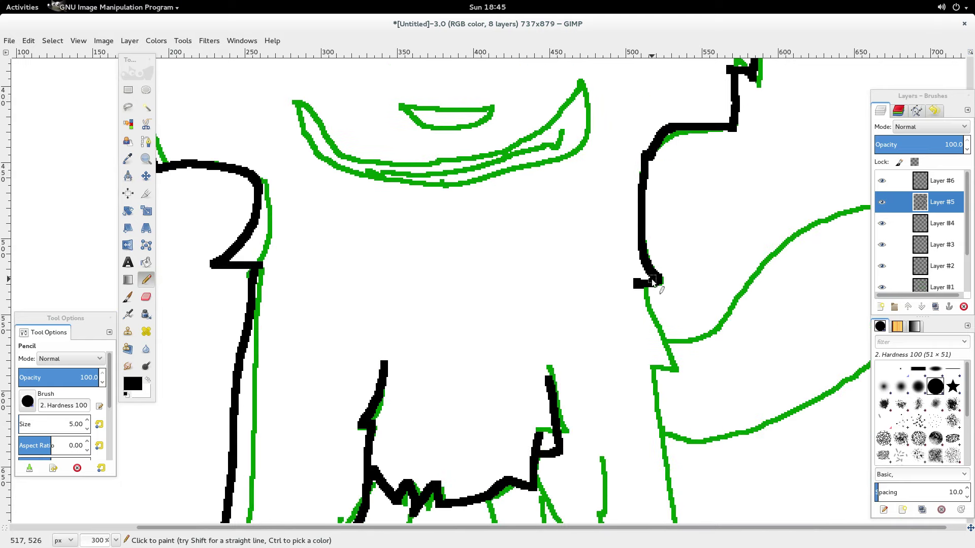
mouse_move(654, 283)
mouse_down()
mouse_move(660, 368)
mouse_move(643, 370)
mouse_up()
scroll(654, 351, down, 6)
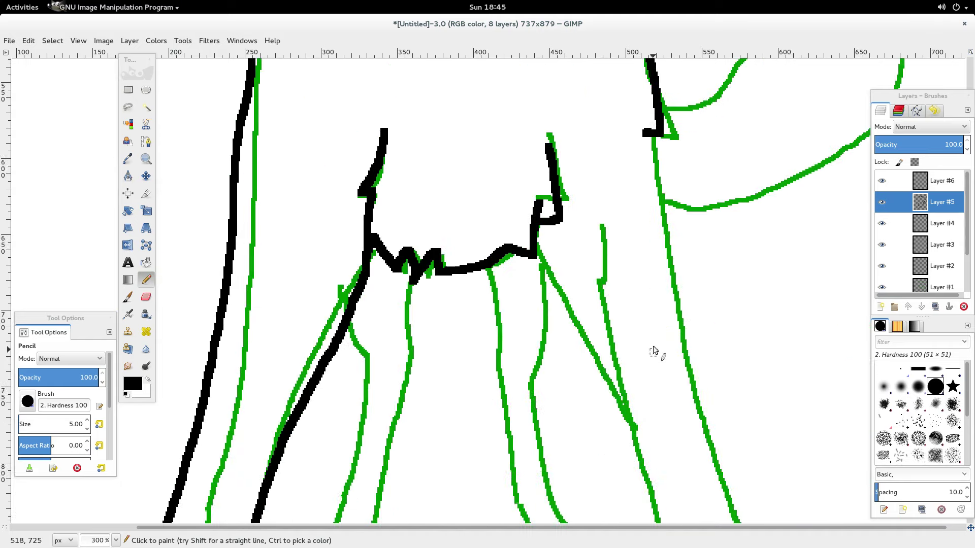
- Trace the outer and inner edges of the right front leg in black, trimming the rough end of the outer line with the Eraser
mouse_move(656, 142)
mouse_down()
mouse_move(660, 267)
mouse_move(678, 405)
mouse_up()
scroll(678, 405, down, 2)
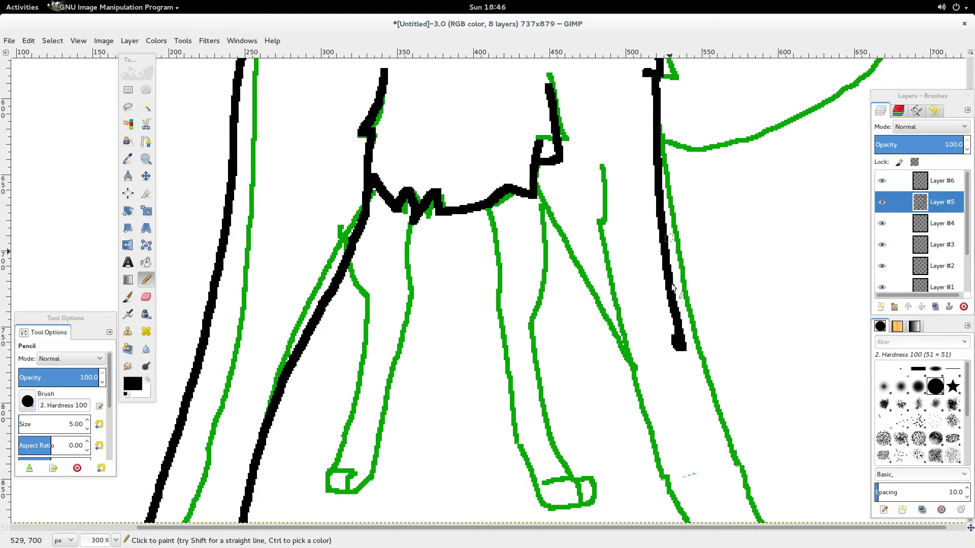
click(145, 296)
drag(672, 345, 675, 353)
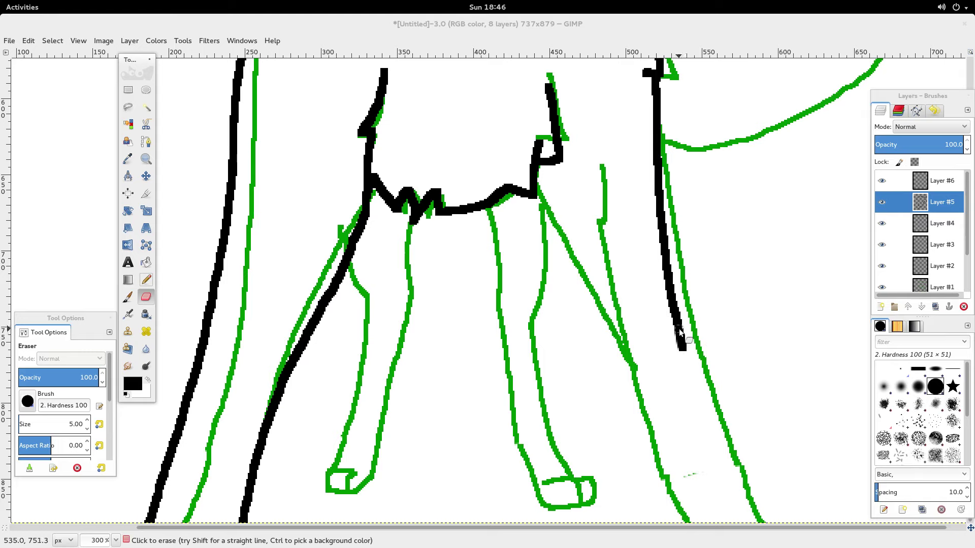
click(147, 279)
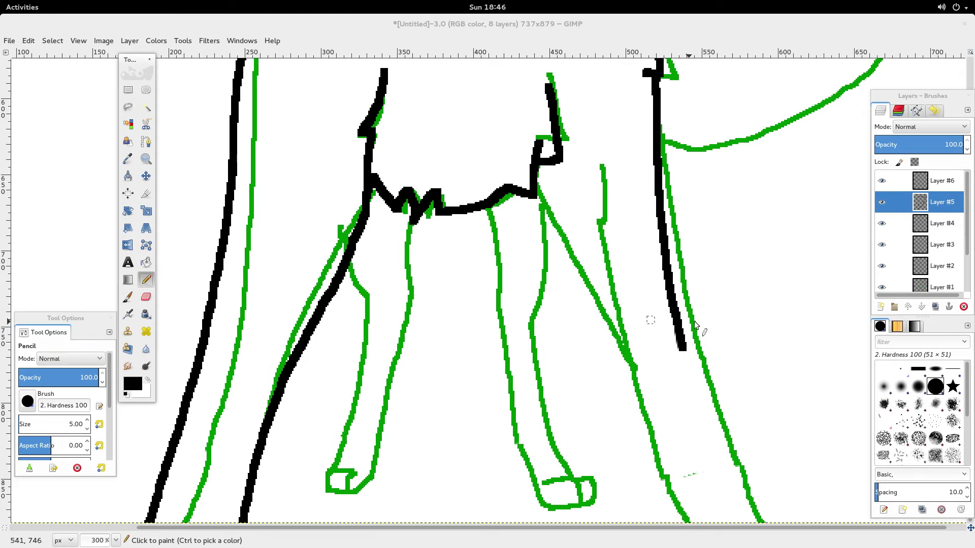
drag(681, 337, 730, 523)
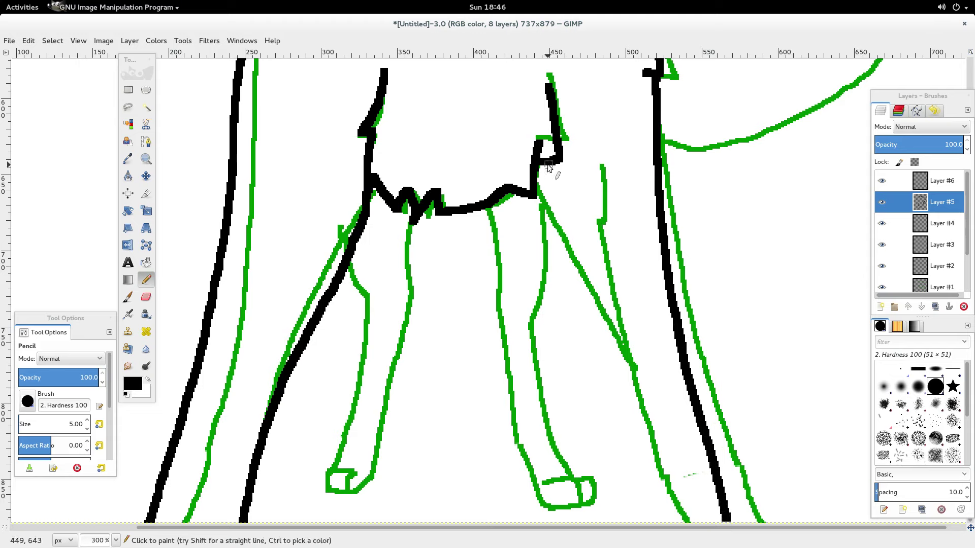
drag(566, 222, 643, 537)
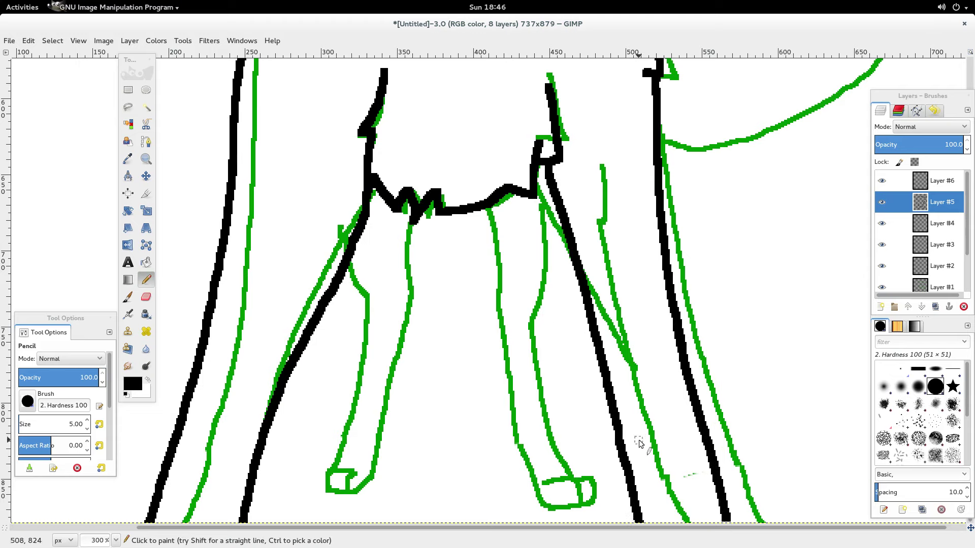
scroll(905, 243, down, 2)
- Hide the green sketch on Layer #1 to inspect the black outline alone, and show the sketch again
click(884, 244)
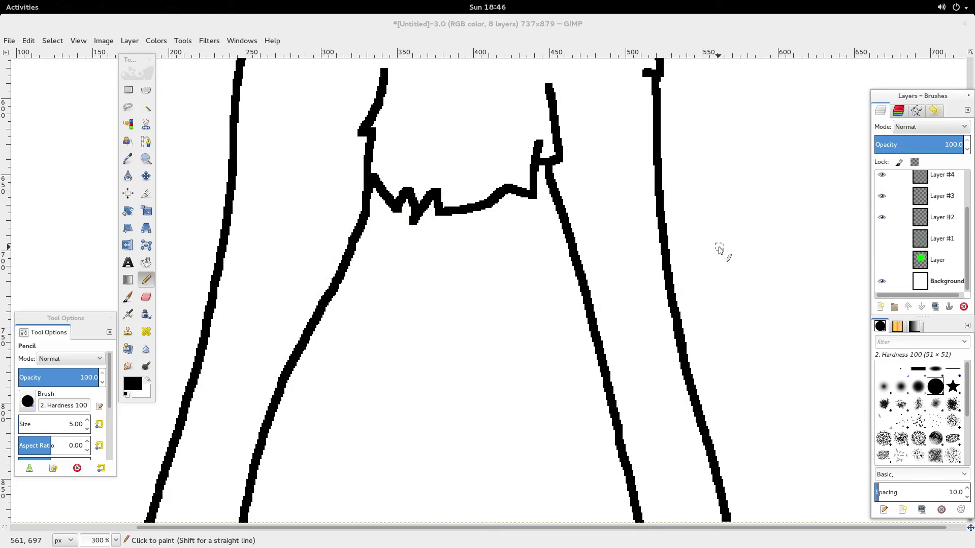
scroll(718, 247, down, 4)
scroll(709, 263, up, 2)
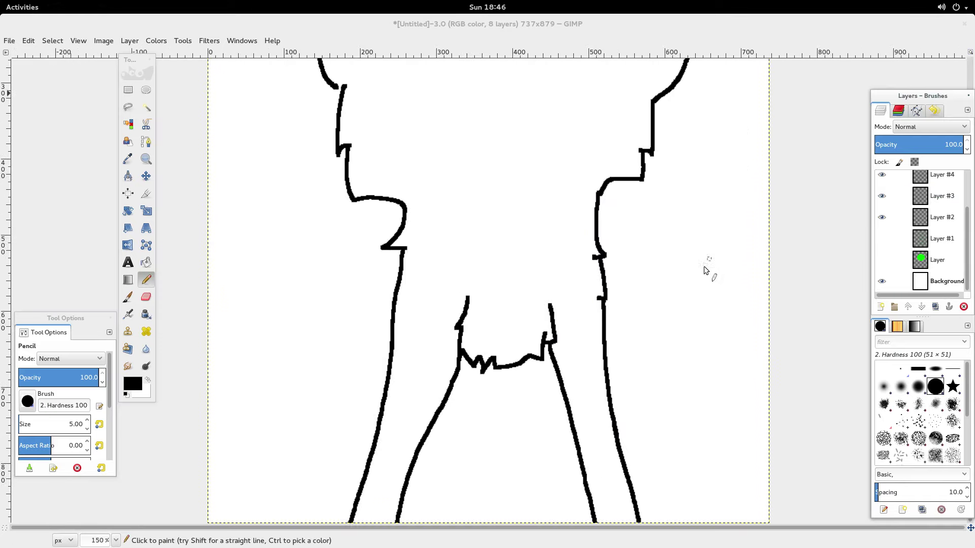
click(881, 239)
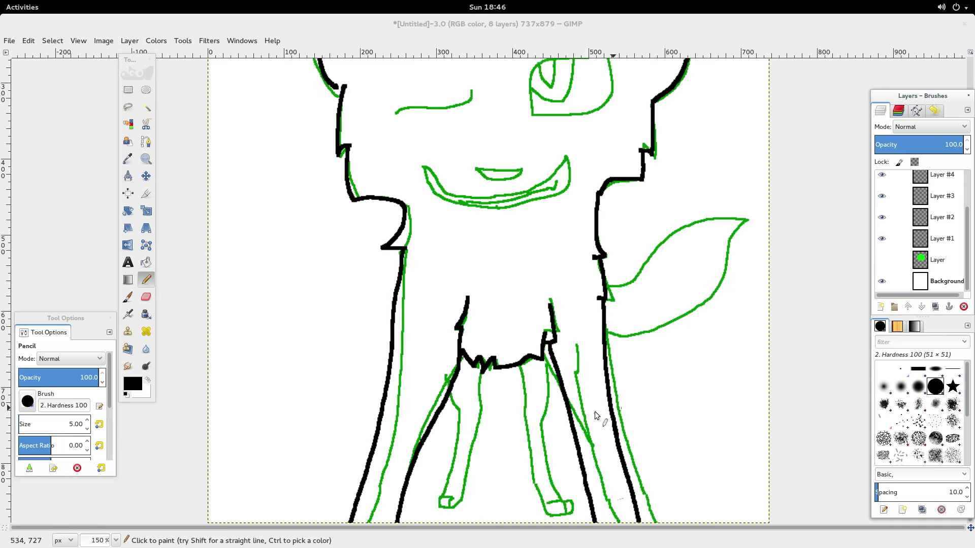
scroll(595, 411, up, 2)
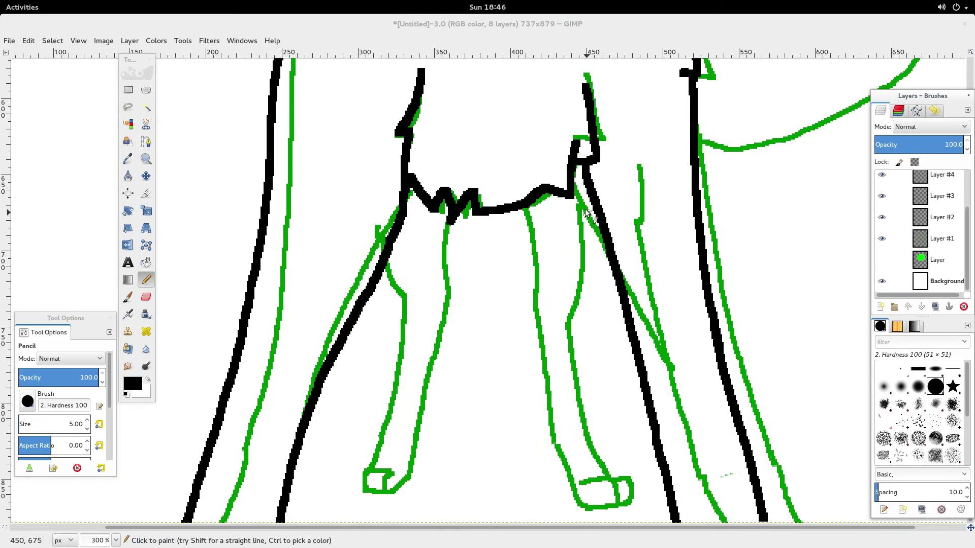
mouse_move(575, 196)
mouse_down()
mouse_move(578, 289)
mouse_move(568, 329)
mouse_up()
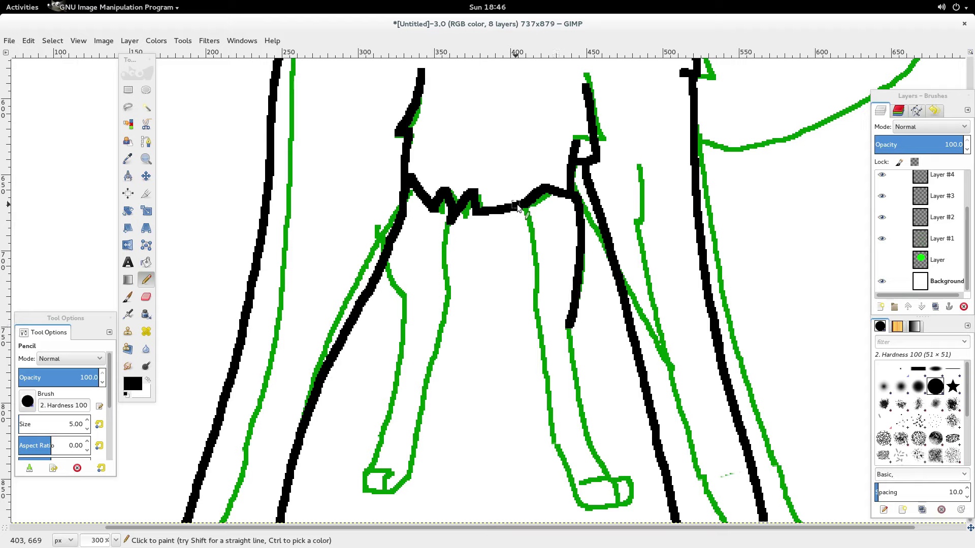
mouse_move(517, 207)
mouse_down()
mouse_move(517, 330)
mouse_move(570, 356)
mouse_move(584, 430)
mouse_move(604, 471)
mouse_move(596, 482)
mouse_move(612, 485)
mouse_move(616, 501)
mouse_move(609, 478)
mouse_move(626, 480)
mouse_move(628, 498)
mouse_move(583, 502)
mouse_move(544, 444)
mouse_up()
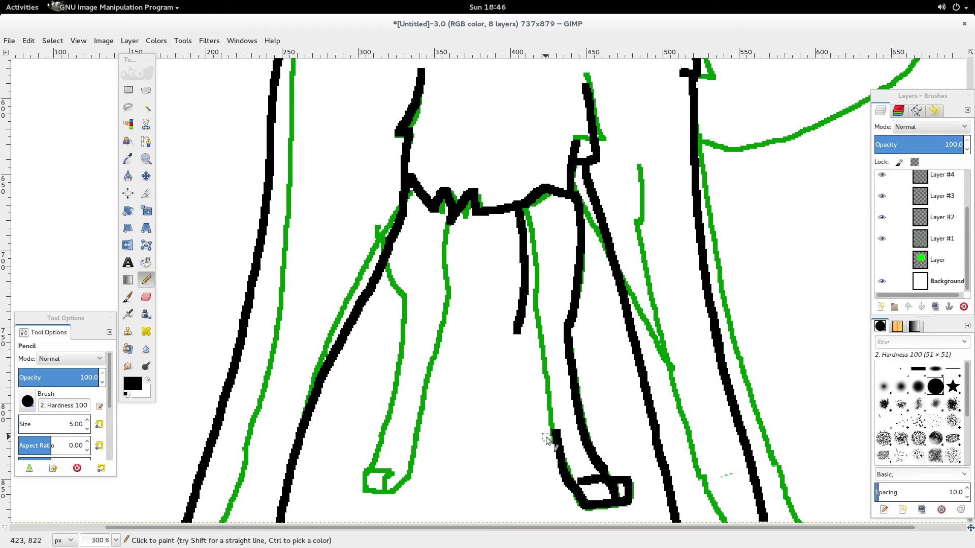
key(ctrl+z)
mouse_move(622, 483)
mouse_down()
mouse_move(631, 506)
mouse_move(604, 515)
mouse_move(573, 497)
mouse_move(547, 406)
mouse_move(516, 355)
mouse_move(518, 327)
mouse_up()
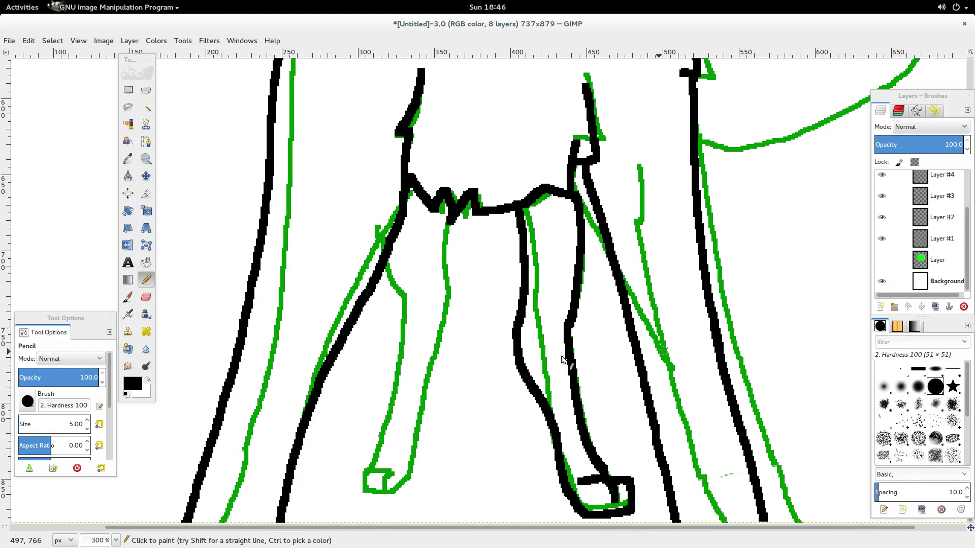
key(ctrl+z)
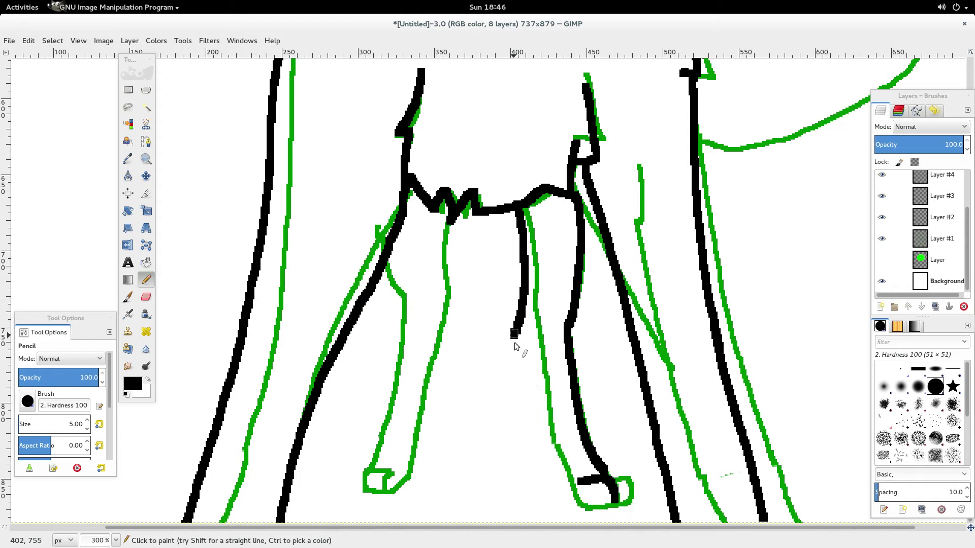
mouse_move(515, 344)
mouse_down()
mouse_move(539, 484)
mouse_move(576, 508)
mouse_move(613, 507)
mouse_move(628, 492)
mouse_up()
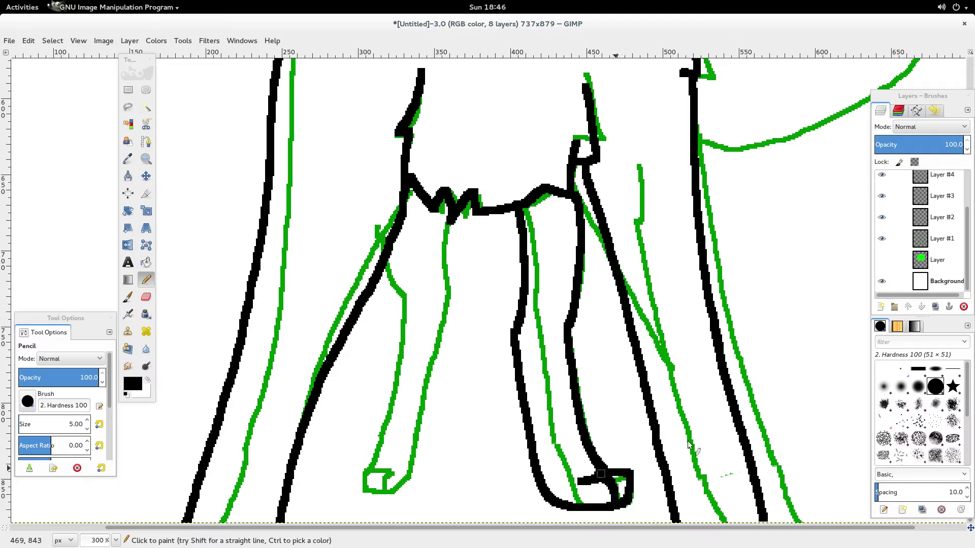
key(ctrl+z)
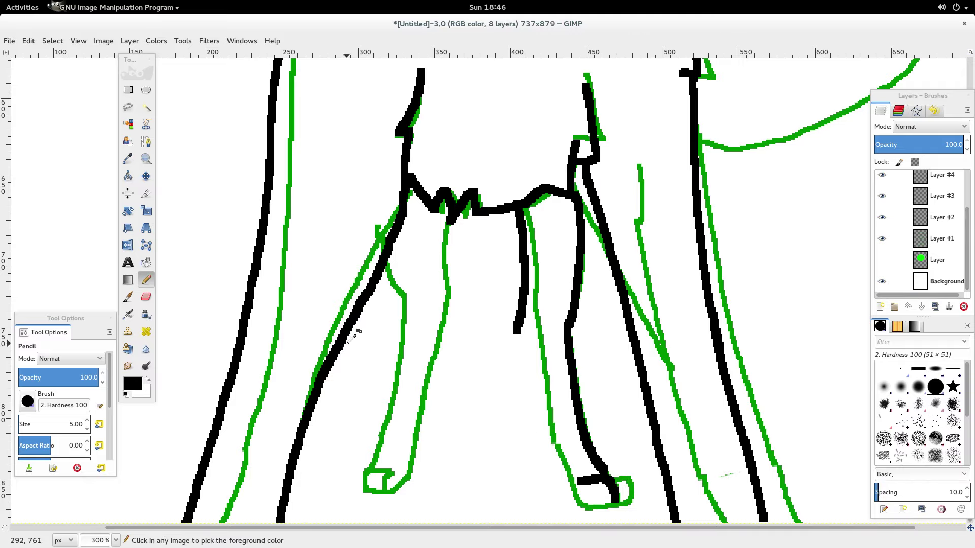
key(ctrl+z)
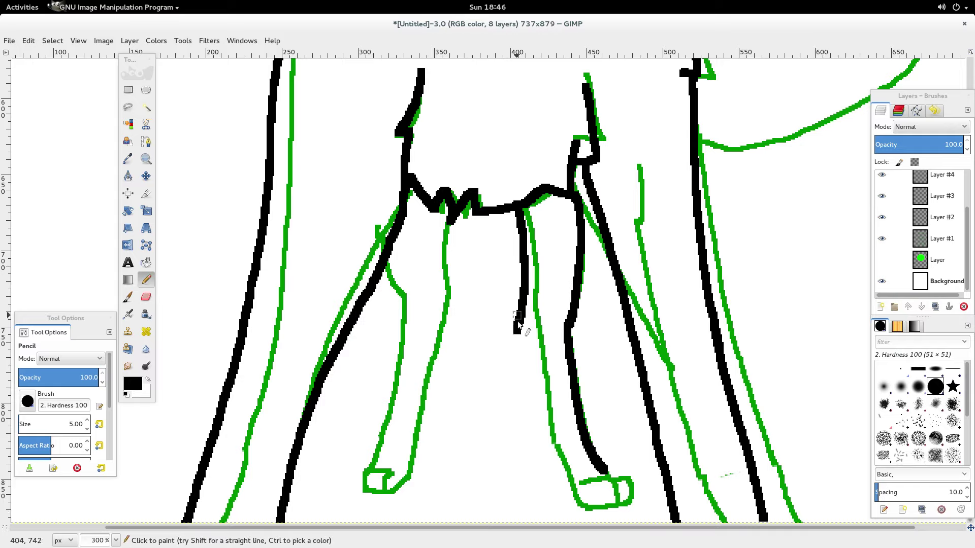
mouse_move(586, 480)
mouse_down()
mouse_move(617, 499)
mouse_move(622, 480)
mouse_move(636, 496)
mouse_move(576, 500)
mouse_move(515, 313)
mouse_up()
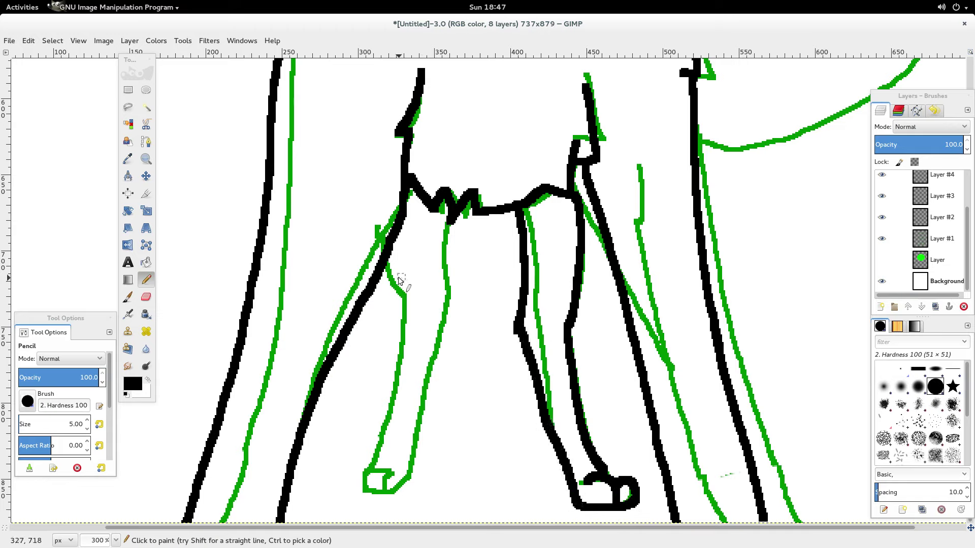
mouse_move(384, 265)
mouse_down()
mouse_move(401, 320)
mouse_move(376, 467)
mouse_up()
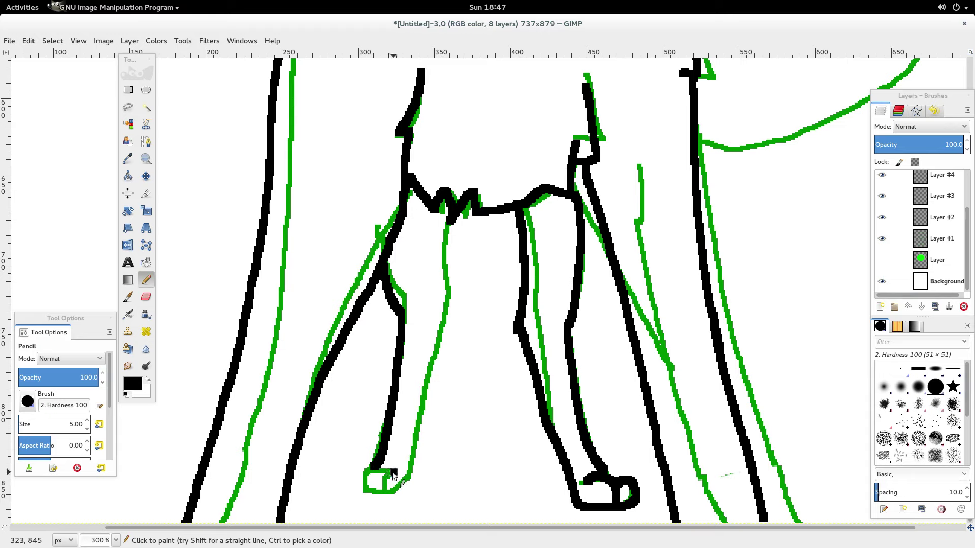
mouse_move(389, 485)
mouse_down()
mouse_move(401, 490)
mouse_move(412, 480)
mouse_move(419, 431)
mouse_up()
key(ctrl+z)
key(ctrl+z)
key(ctrl+z)
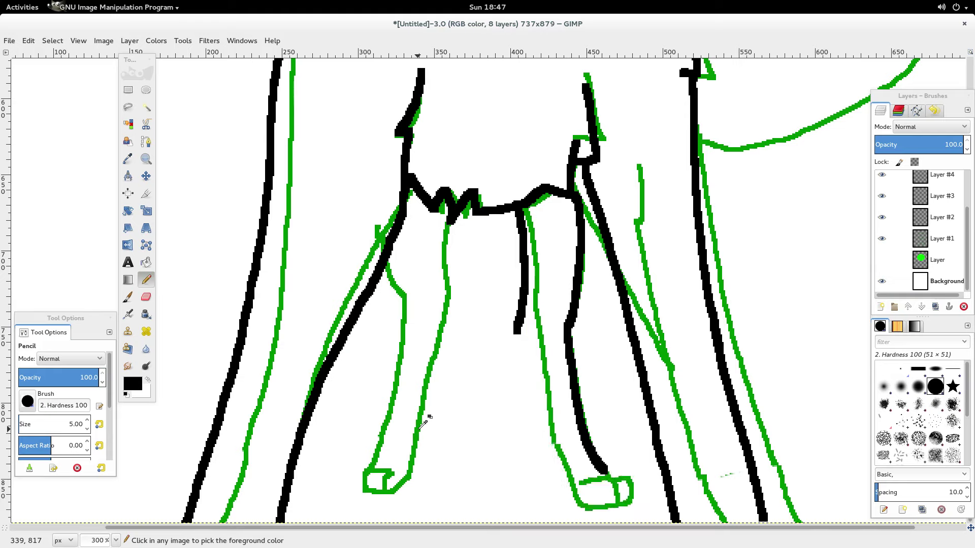
key(ctrl+z)
key(ctrl+z)
key(ctrl+z)
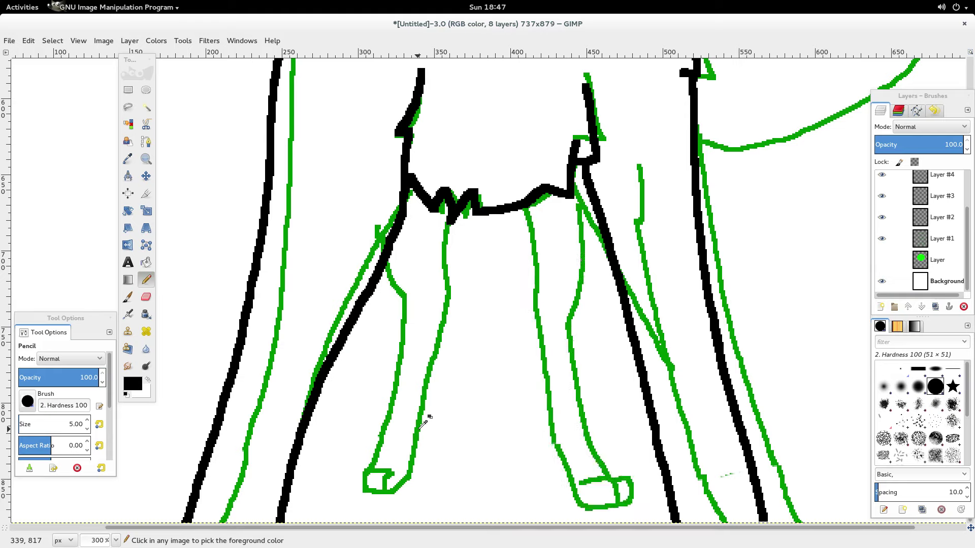
- Set the Pencil size to 3 and trace the right hind leg's outer edge to the paw and its inner edge to the knee
click(87, 428)
click(87, 428)
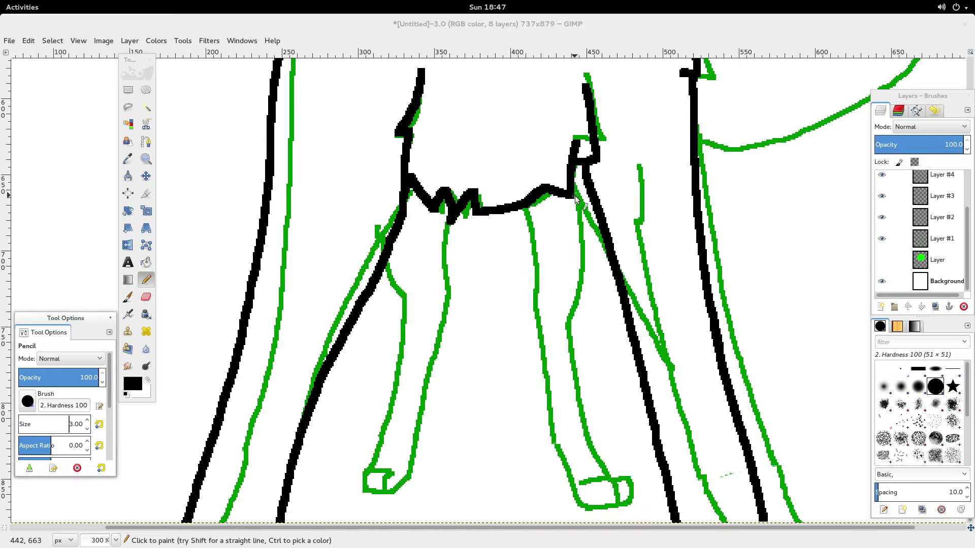
mouse_move(575, 199)
mouse_down()
mouse_move(580, 267)
mouse_move(568, 329)
mouse_up()
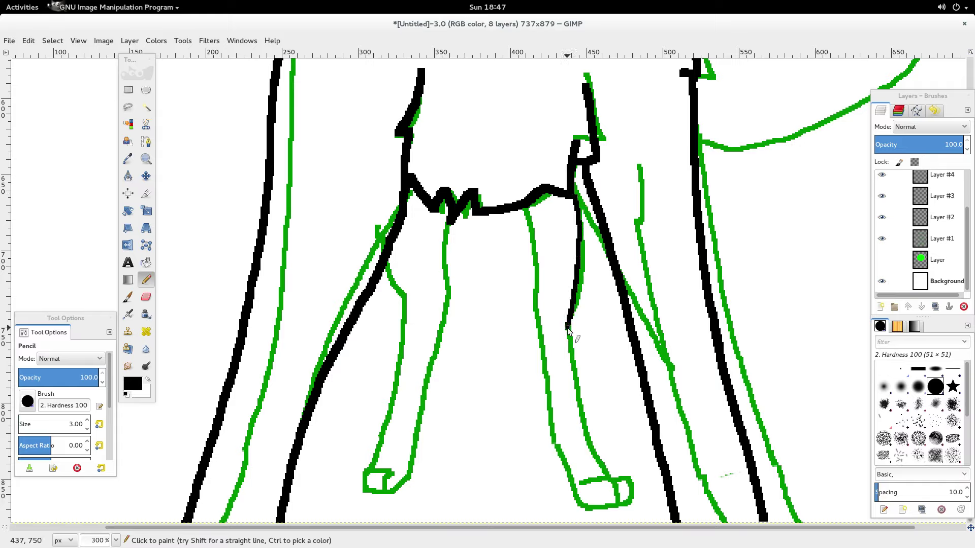
drag(519, 205, 523, 310)
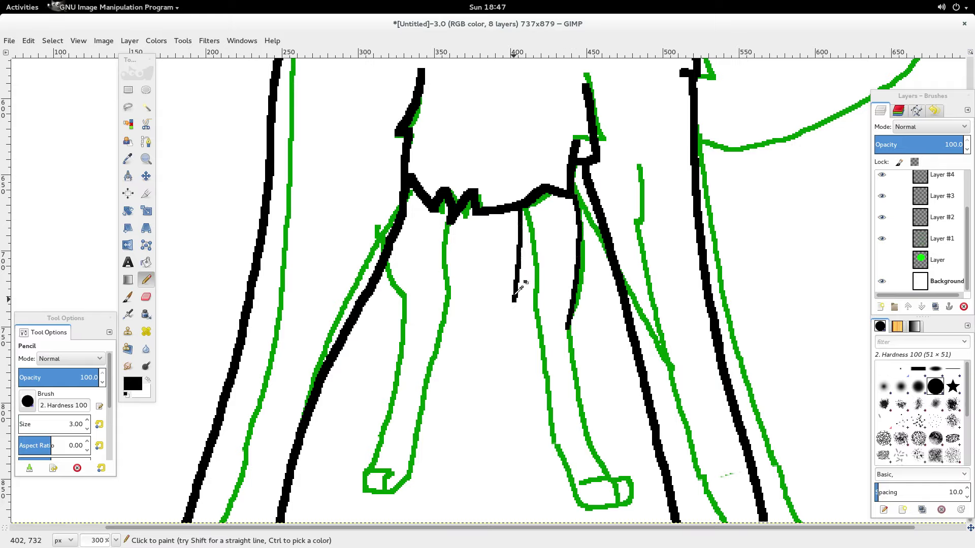
key(ctrl+z)
mouse_move(527, 208)
mouse_down()
mouse_move(523, 325)
mouse_move(572, 345)
mouse_move(600, 466)
mouse_up()
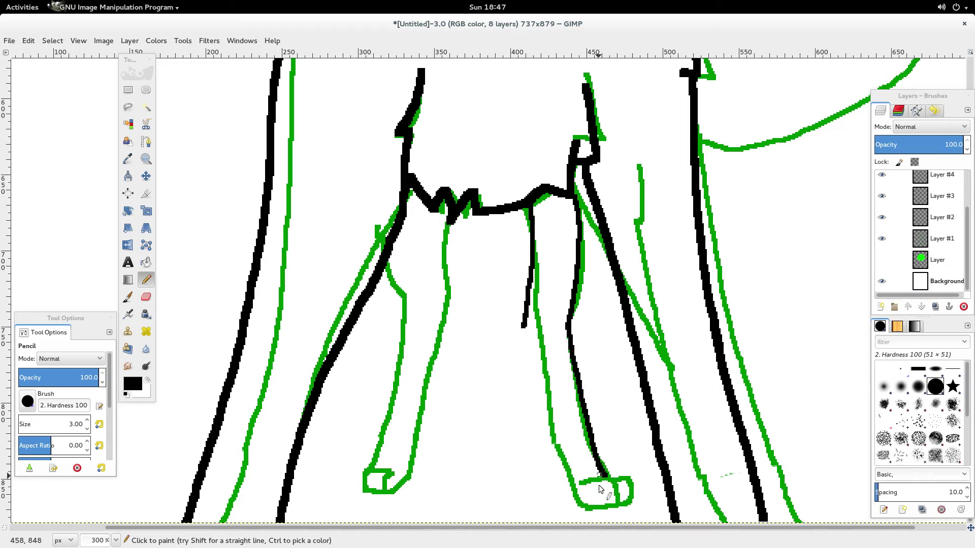
- Trace the right hind paw with its toe line in black, continuing around the sole and up the leg's lower inner edge
scroll(610, 503, up, 7)
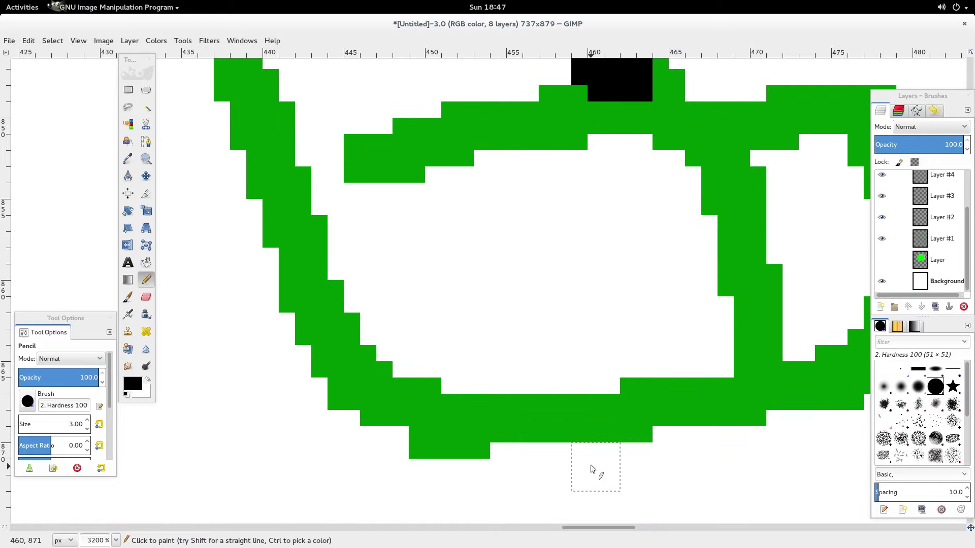
scroll(590, 375, down, 2)
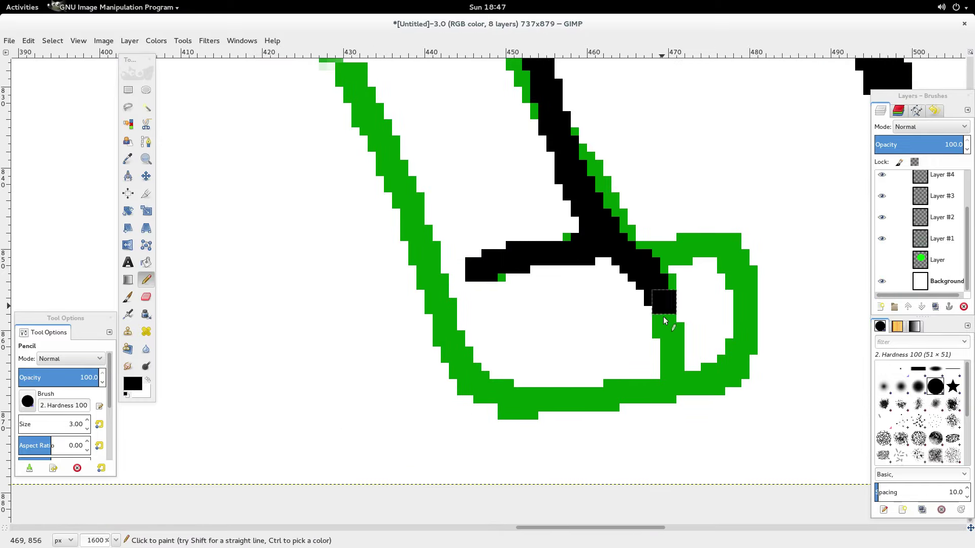
mouse_move(667, 381)
mouse_down()
mouse_move(653, 261)
mouse_move(699, 252)
mouse_up()
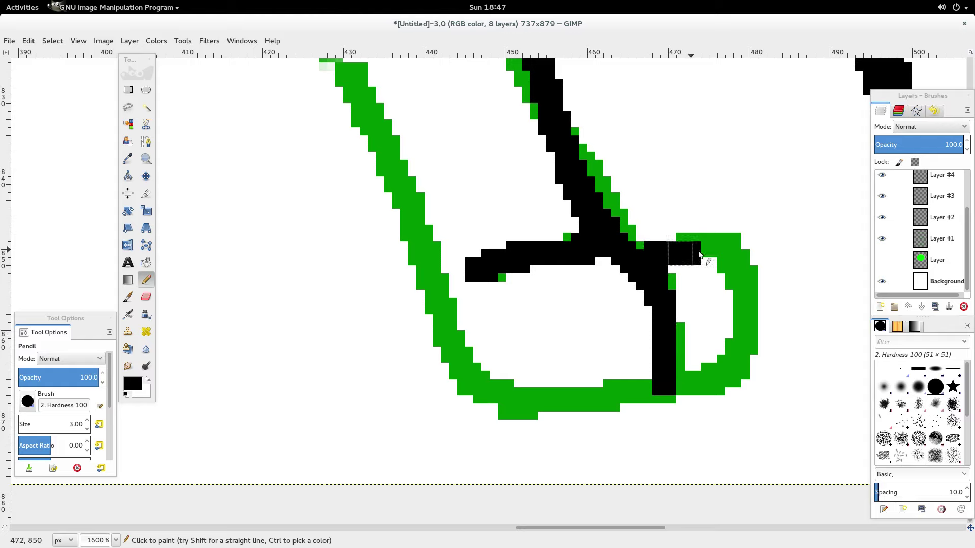
mouse_move(739, 361)
mouse_down()
mouse_move(726, 381)
mouse_move(692, 390)
mouse_up()
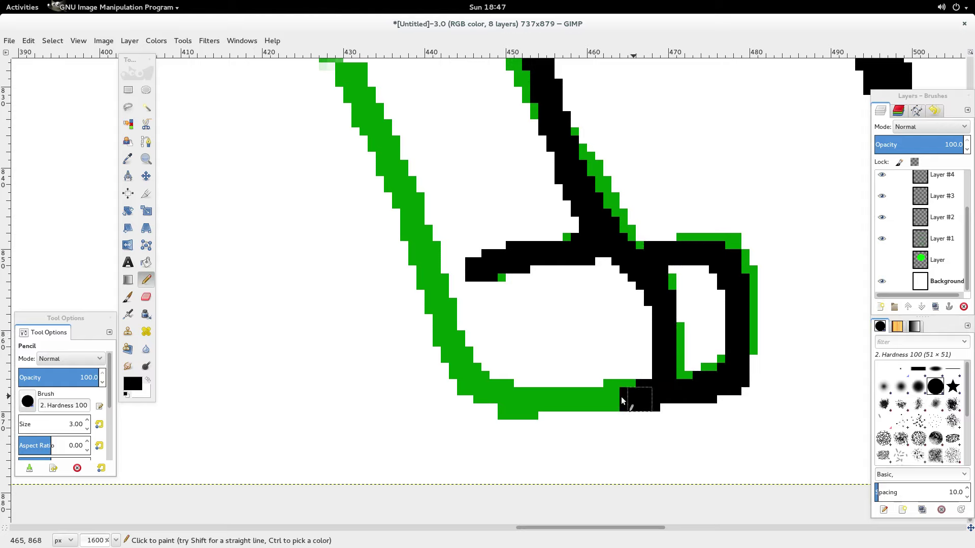
drag(621, 400, 490, 400)
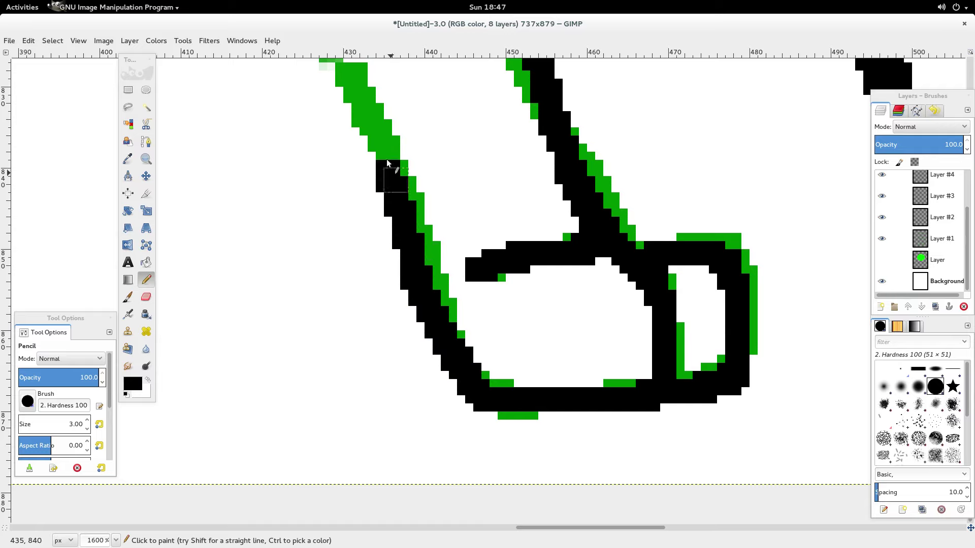
- Continue the right hind leg's inner edge upward in black and connect it to the line ending at the knee
scroll(354, 96, up, 5)
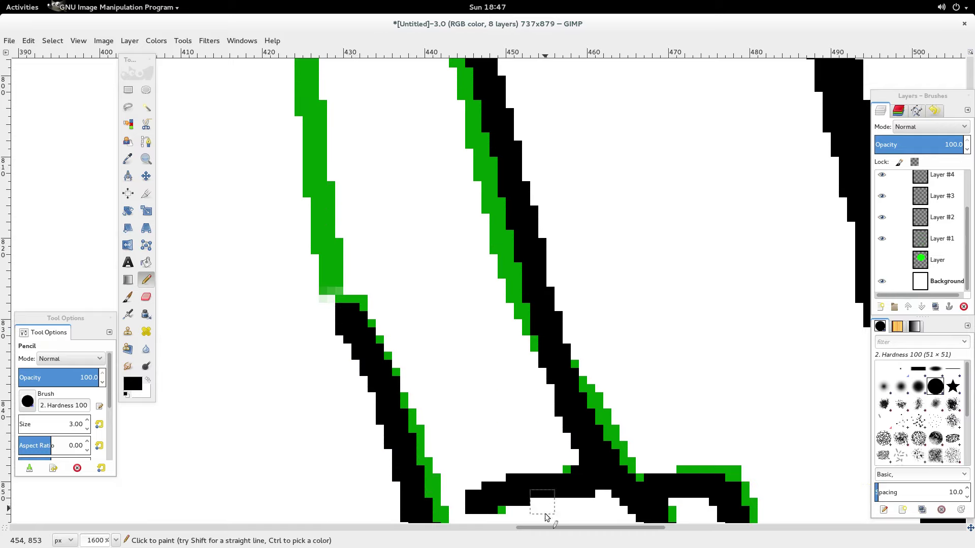
scroll(522, 496, left, 5)
click(608, 279)
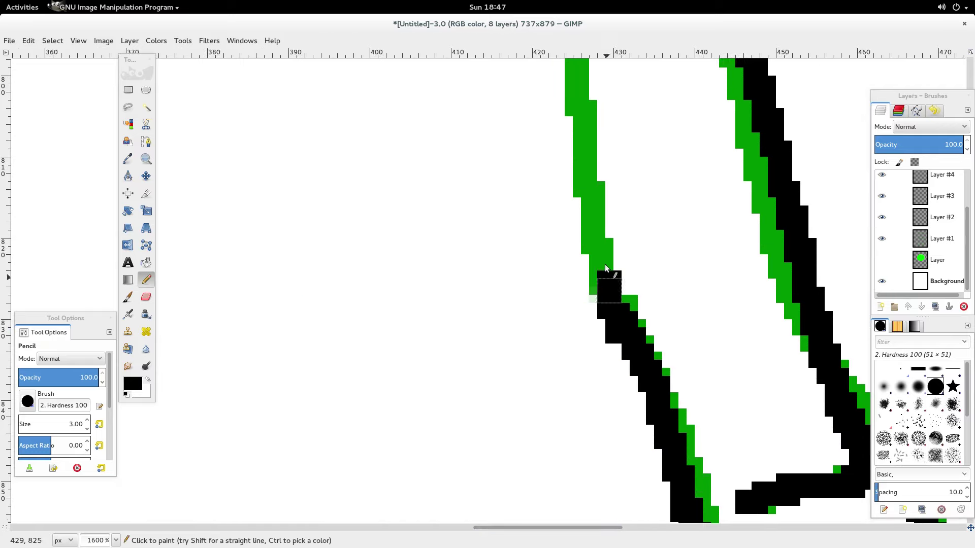
drag(605, 268, 575, 124)
scroll(575, 123, up, 5)
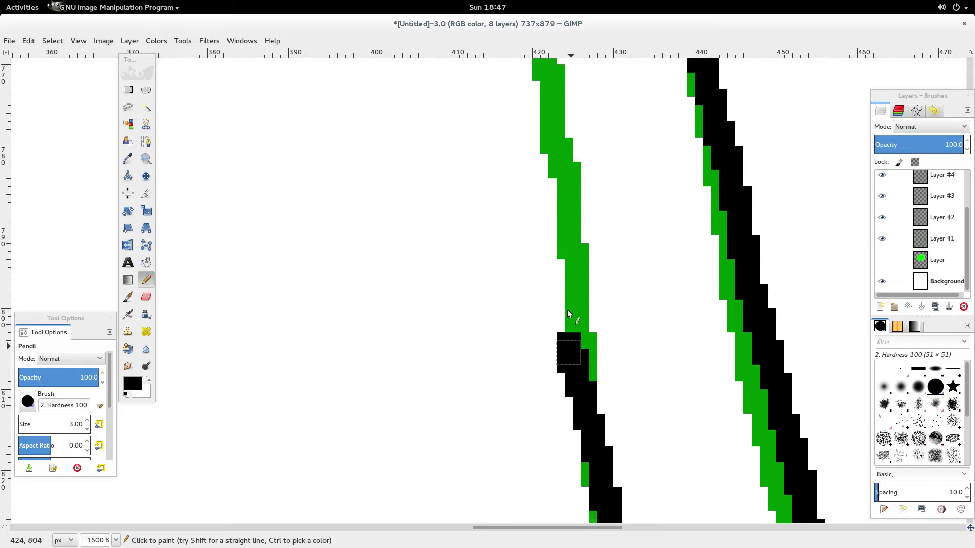
drag(567, 310, 543, 93)
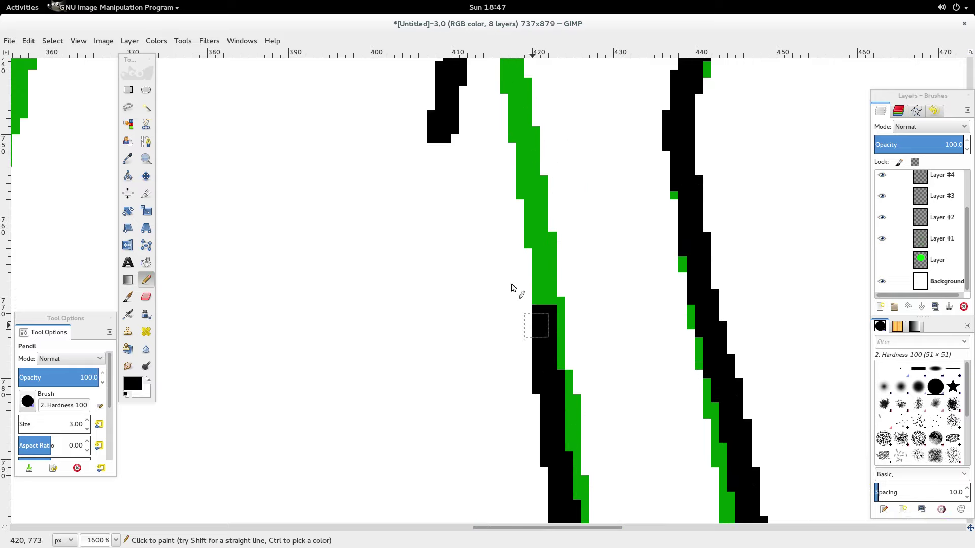
drag(452, 148, 539, 408)
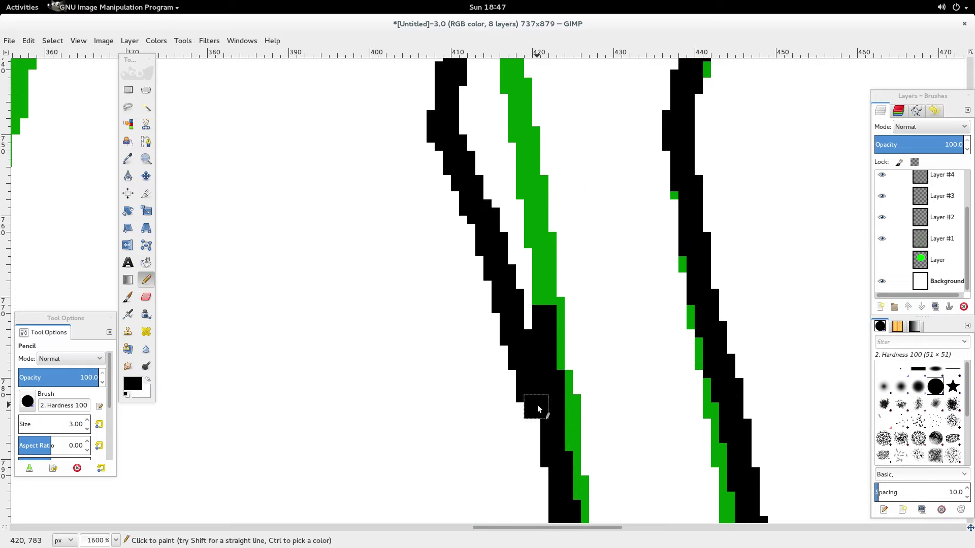
- Erase the overlapping stub where the two inner-edge lines join below the right hind leg's knee
scroll(537, 391, down, 6)
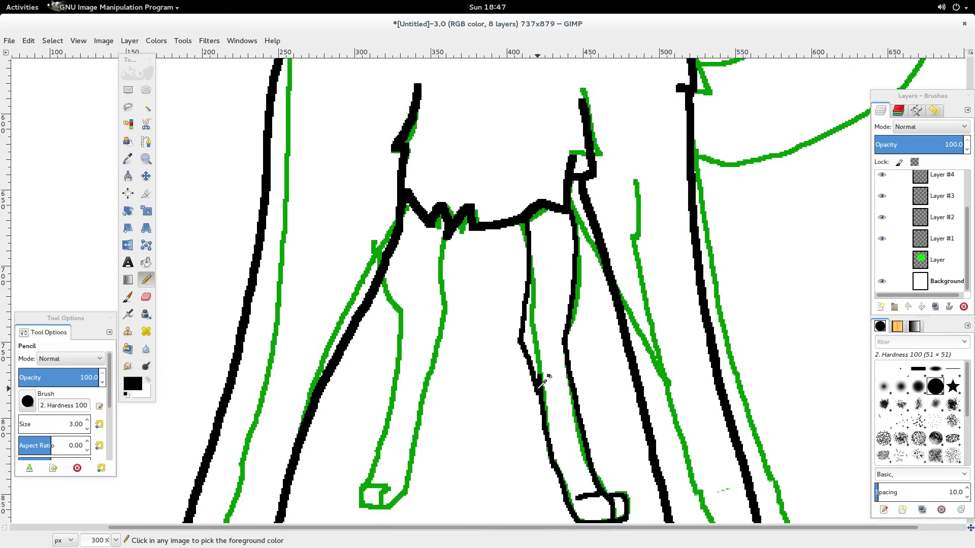
scroll(537, 391, up, 2)
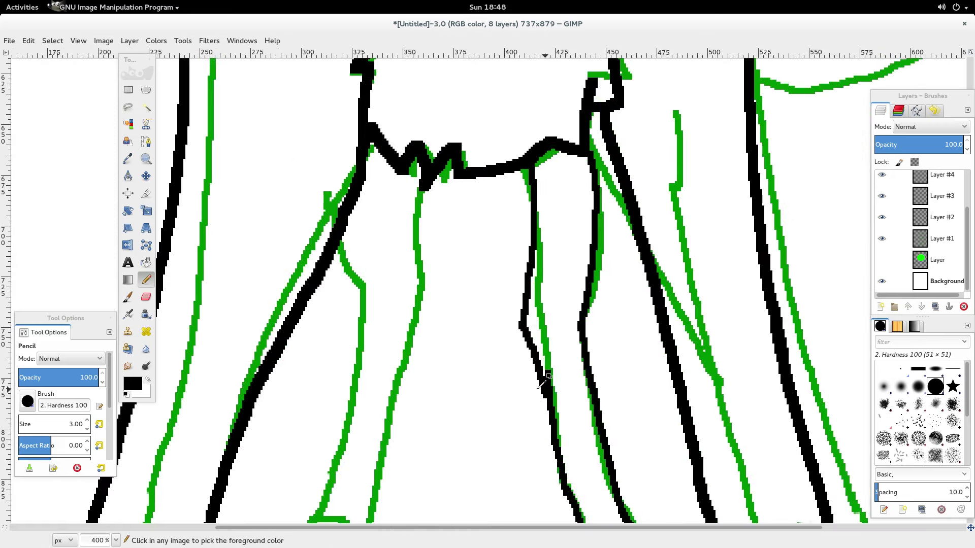
scroll(449, 390, down, 2)
click(146, 296)
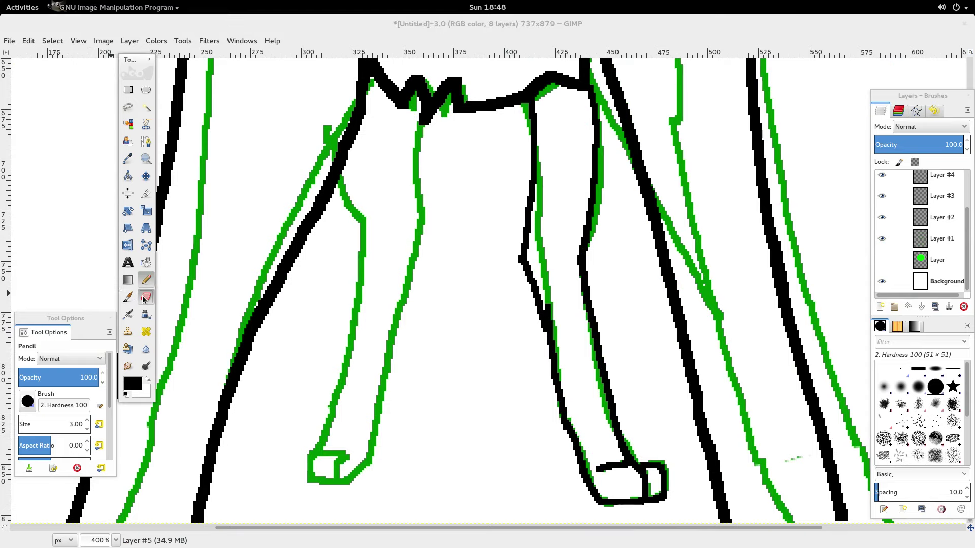
click(561, 311)
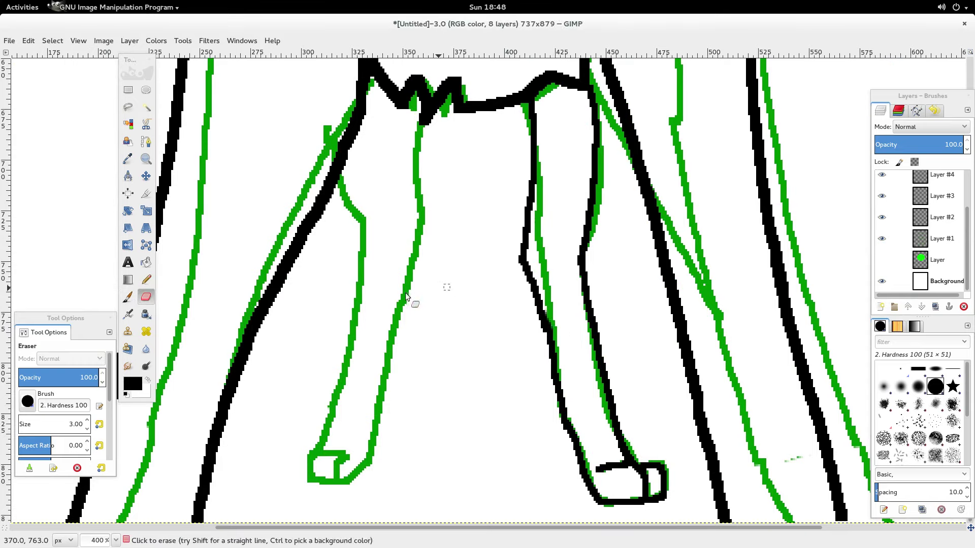
- Trace the outer and inner edges of the left hind leg down to the paw with the black Pencil
click(146, 279)
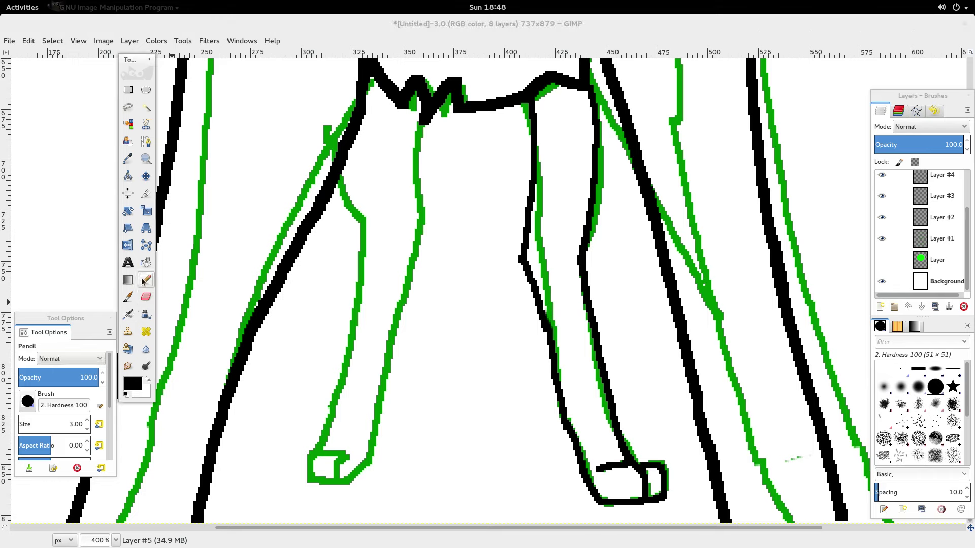
click(339, 176)
drag(339, 176, 361, 216)
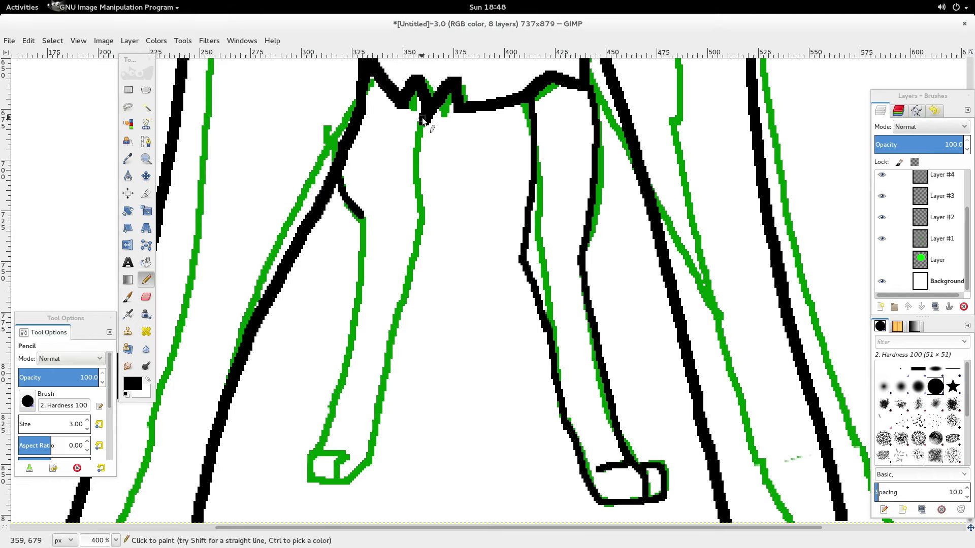
mouse_move(422, 120)
mouse_down()
mouse_move(431, 194)
mouse_move(354, 479)
mouse_up()
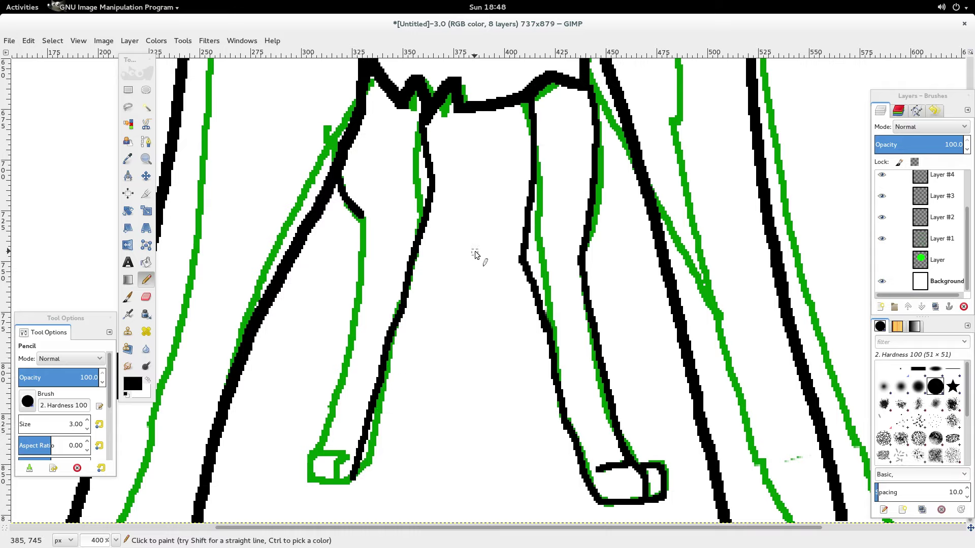
mouse_move(362, 230)
mouse_down()
mouse_move(358, 335)
mouse_move(326, 445)
mouse_up()
- Trace the left hind paw with its toe line in black and close its sole against the leg's inner edge
scroll(352, 462, up, 4)
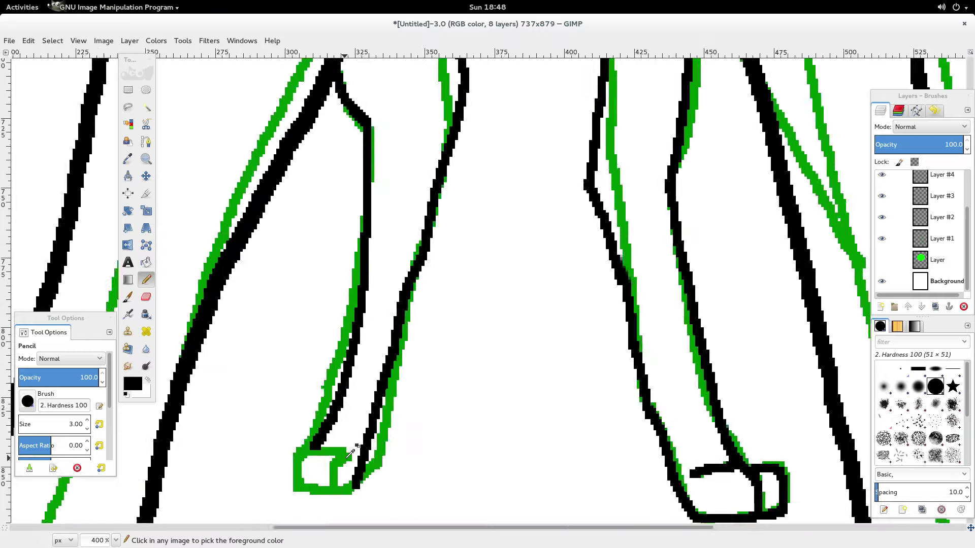
mouse_move(354, 262)
mouse_down()
mouse_move(319, 281)
mouse_move(322, 340)
mouse_up()
mouse_move(339, 249)
mouse_down()
mouse_move(277, 242)
mouse_move(234, 257)
mouse_move(225, 305)
mouse_move(235, 343)
mouse_move(310, 368)
mouse_up()
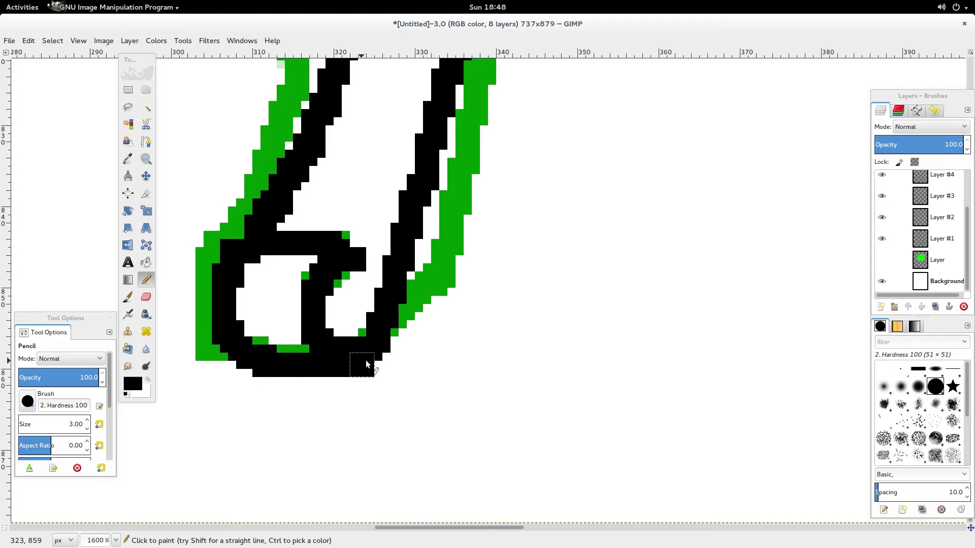
scroll(366, 362, down, 3)
scroll(369, 342, up, 2)
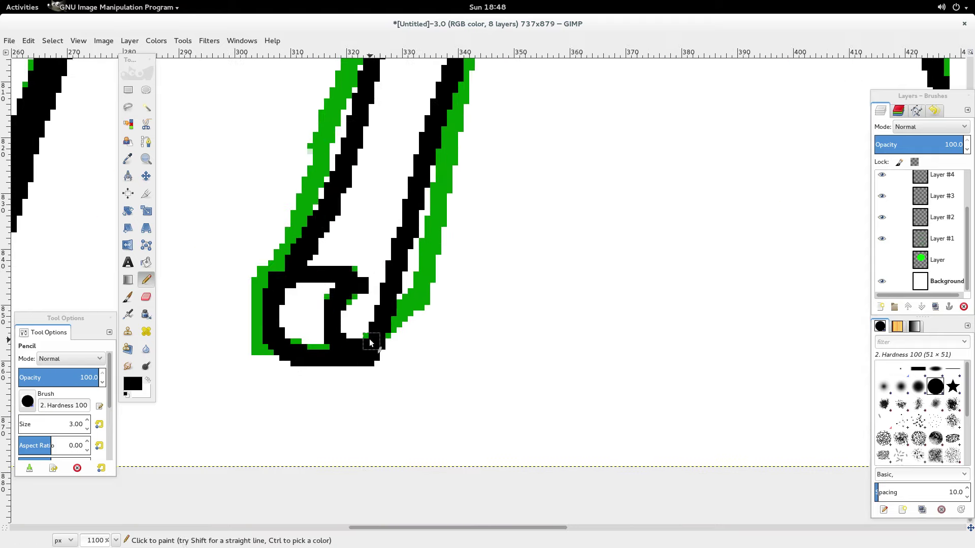
- Undo the left hind paw's strokes, redraw the paw in black, and add an outer toe curve with a size 2 Pencil
key(ctrl+z)
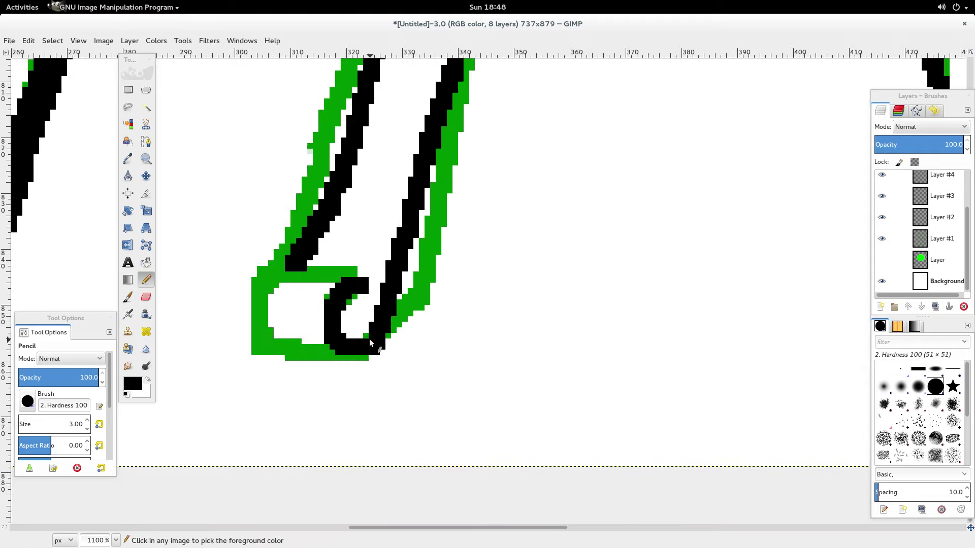
key(ctrl+z)
mouse_move(356, 287)
mouse_down()
mouse_move(297, 273)
mouse_move(277, 290)
mouse_move(271, 332)
mouse_move(294, 354)
mouse_move(344, 293)
mouse_move(340, 334)
mouse_move(362, 358)
mouse_move(378, 348)
mouse_move(305, 354)
mouse_up()
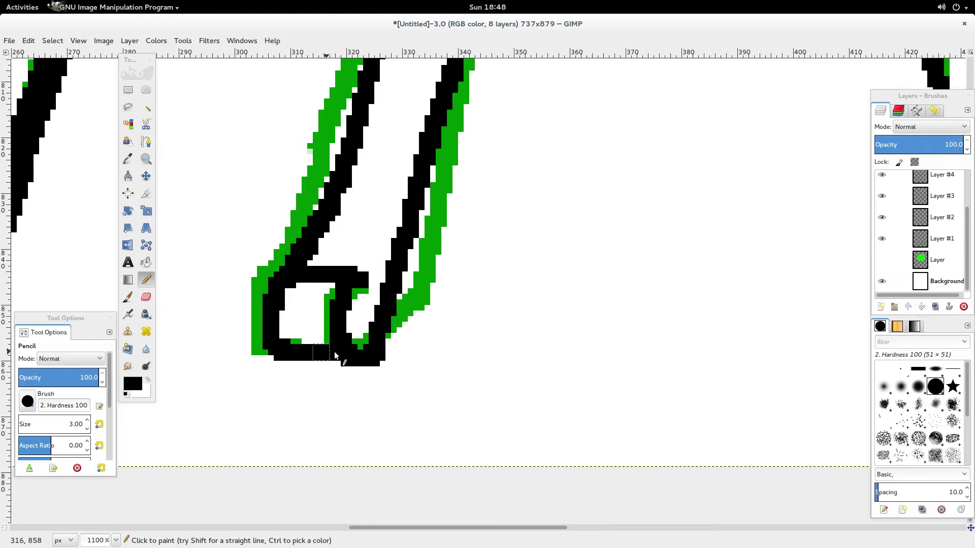
click(87, 429)
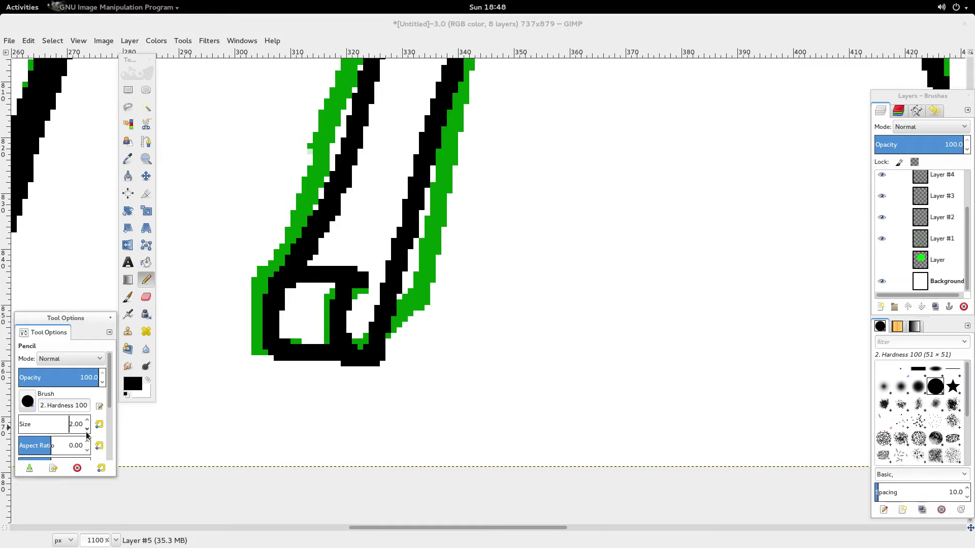
mouse_move(253, 286)
mouse_down()
mouse_move(246, 330)
mouse_move(267, 350)
mouse_move(286, 350)
mouse_up()
- Erase the excess black protruding below the sole at the inner end of the left hind paw
click(145, 297)
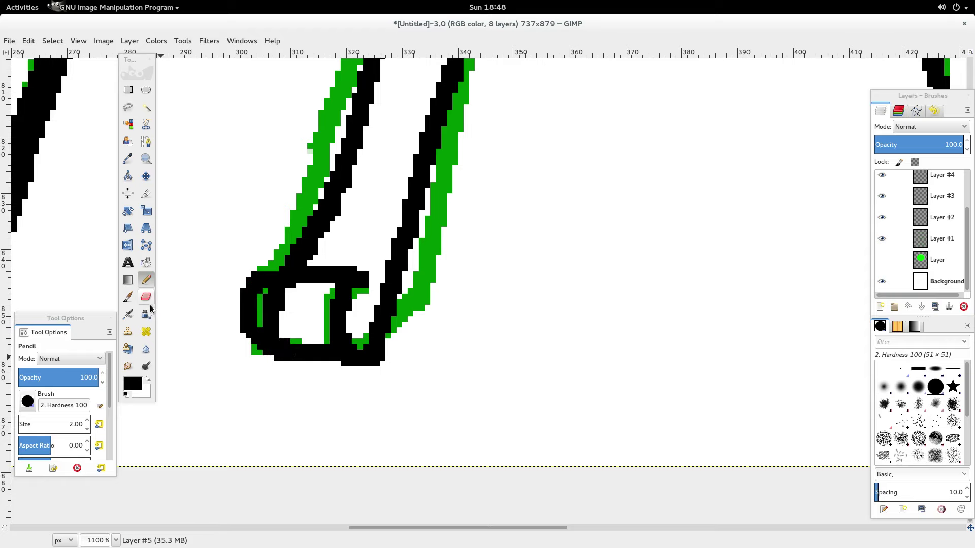
mouse_move(368, 376)
mouse_down()
mouse_move(336, 372)
mouse_move(384, 372)
mouse_move(338, 373)
mouse_move(377, 370)
mouse_move(387, 356)
mouse_move(374, 369)
mouse_move(398, 363)
mouse_up()
scroll(402, 358, down, 6)
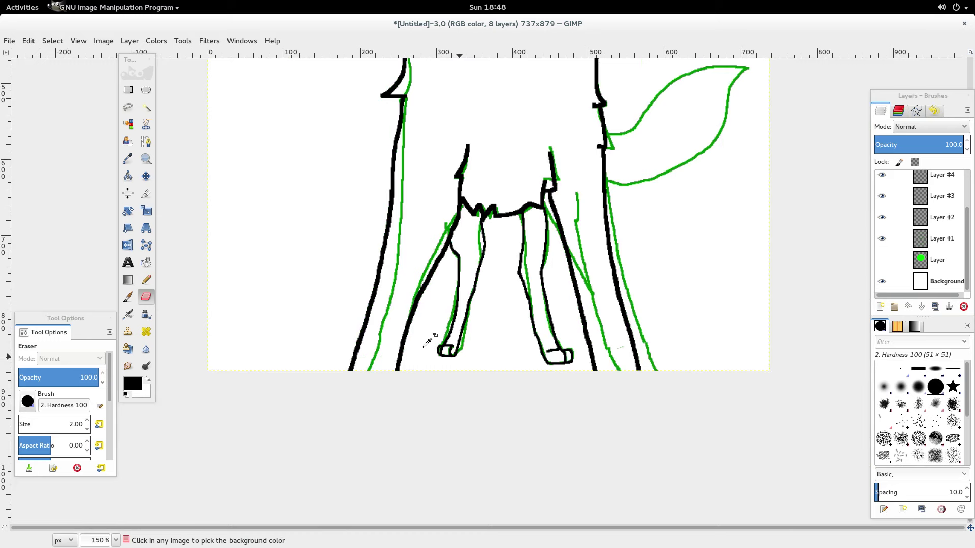
- Trace the open eye's outline on Layer #5 with the black Pencil at size 5, closing it at the lower inner corner
scroll(518, 339, up, 5)
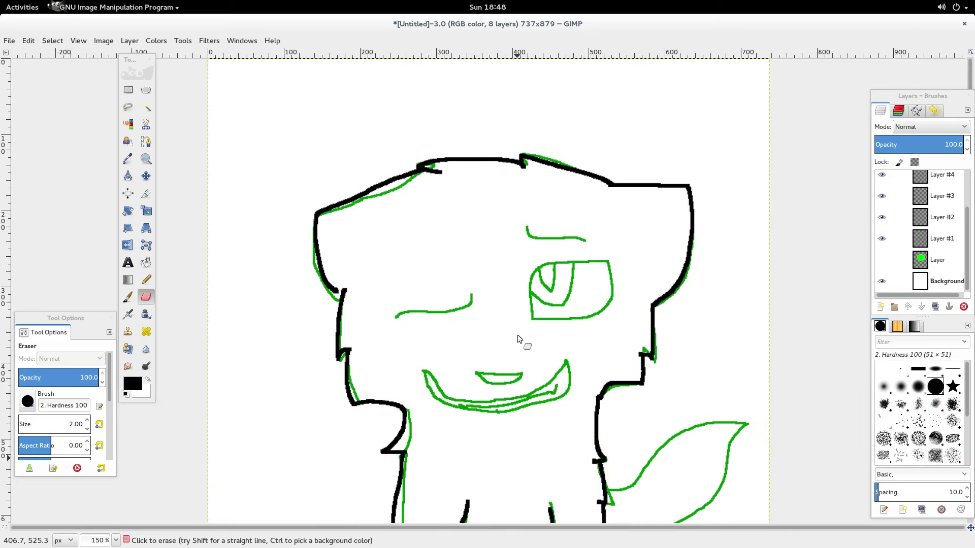
click(146, 280)
double_click(89, 425)
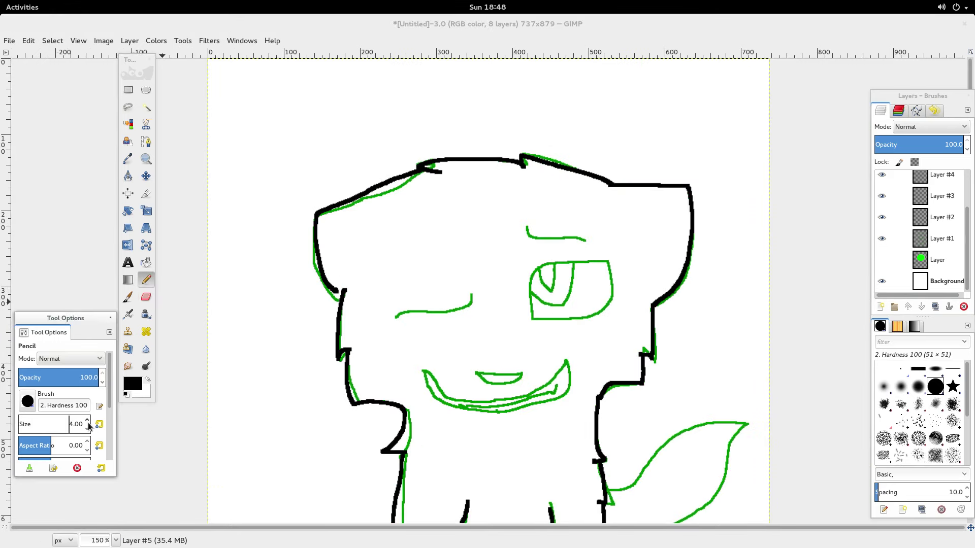
scroll(550, 301, up, 4)
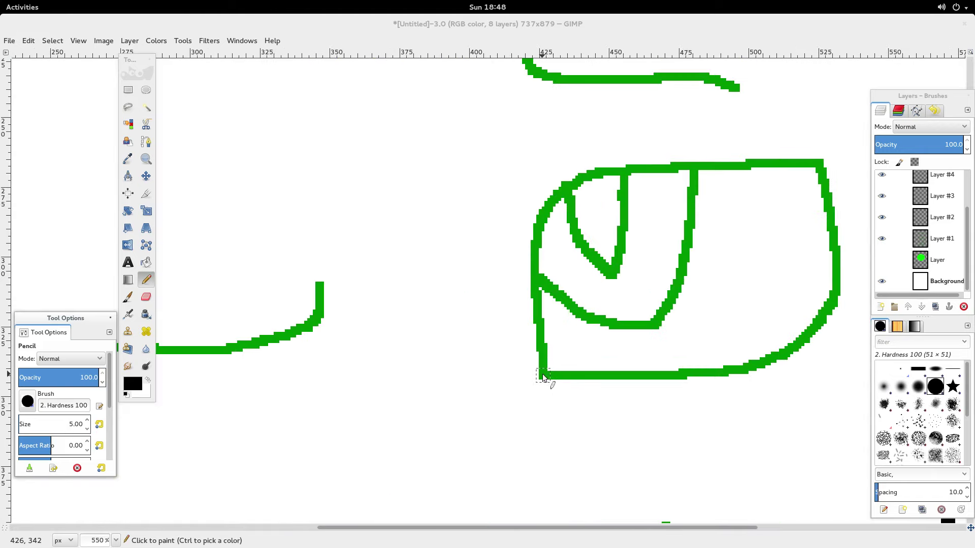
scroll(904, 262, up, 2)
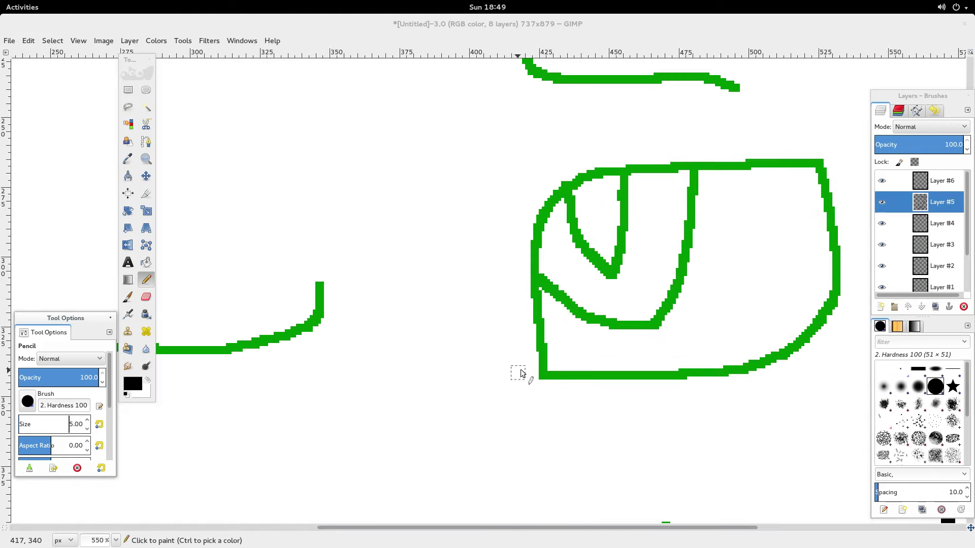
mouse_move(541, 374)
mouse_down()
mouse_move(536, 227)
mouse_move(549, 206)
mouse_move(623, 182)
mouse_move(774, 165)
mouse_up()
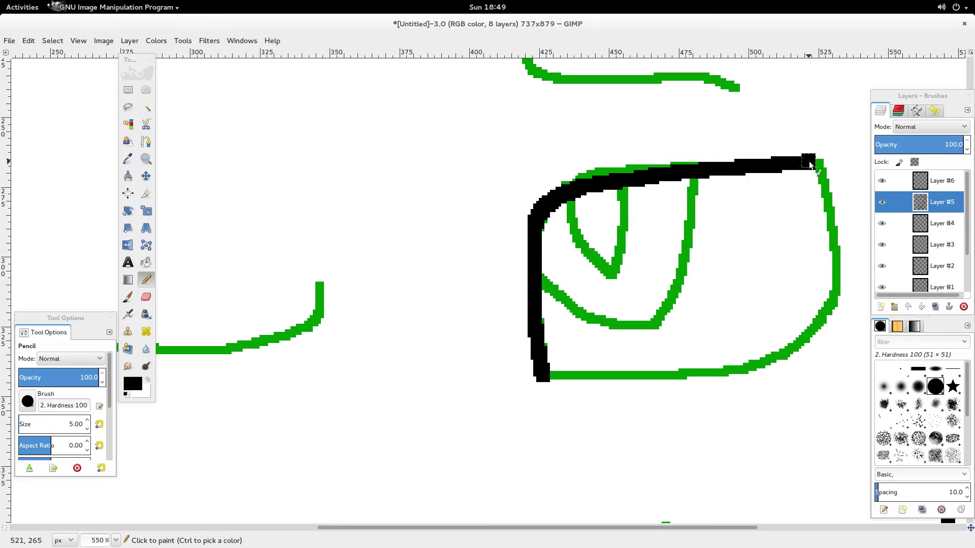
mouse_move(821, 198)
mouse_down()
mouse_move(821, 298)
mouse_move(793, 351)
mouse_move(686, 371)
mouse_move(540, 376)
mouse_up()
- Switch to the YouTube video in Firefox, pause it, skip ahead to about 32:20, and resume playback
key(super)
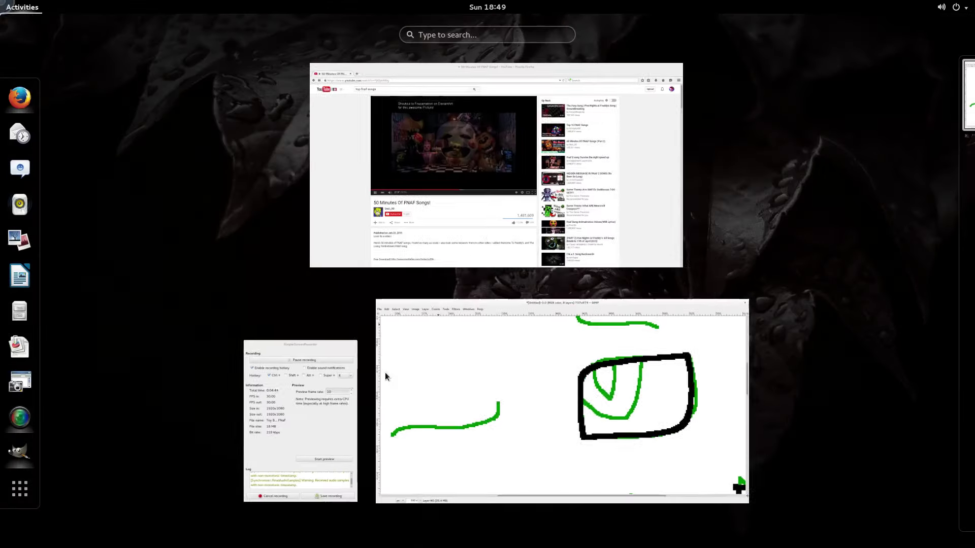
click(425, 205)
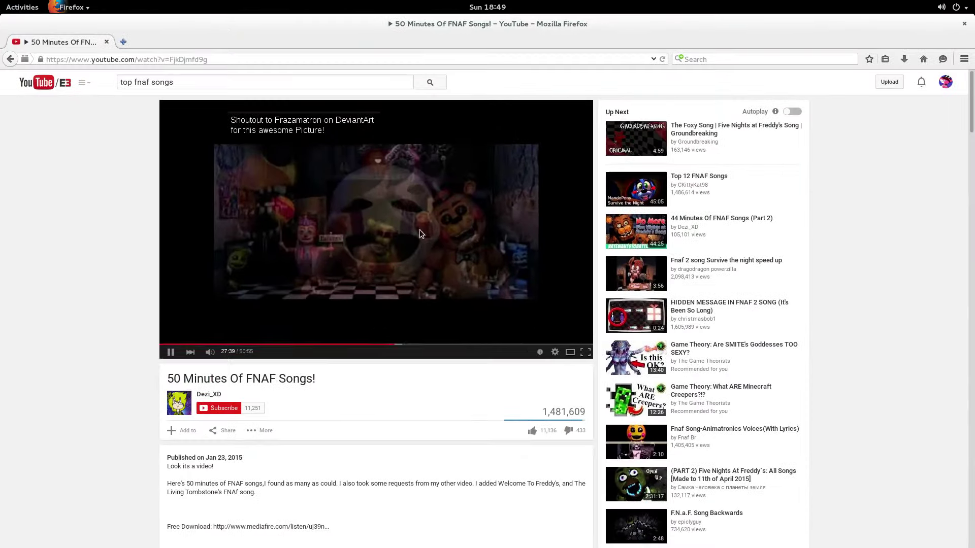
click(394, 282)
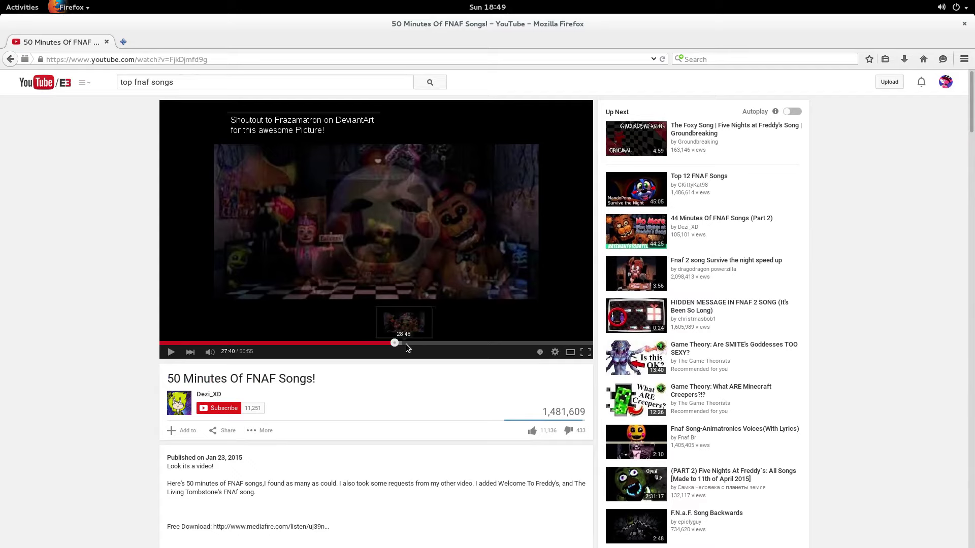
click(433, 344)
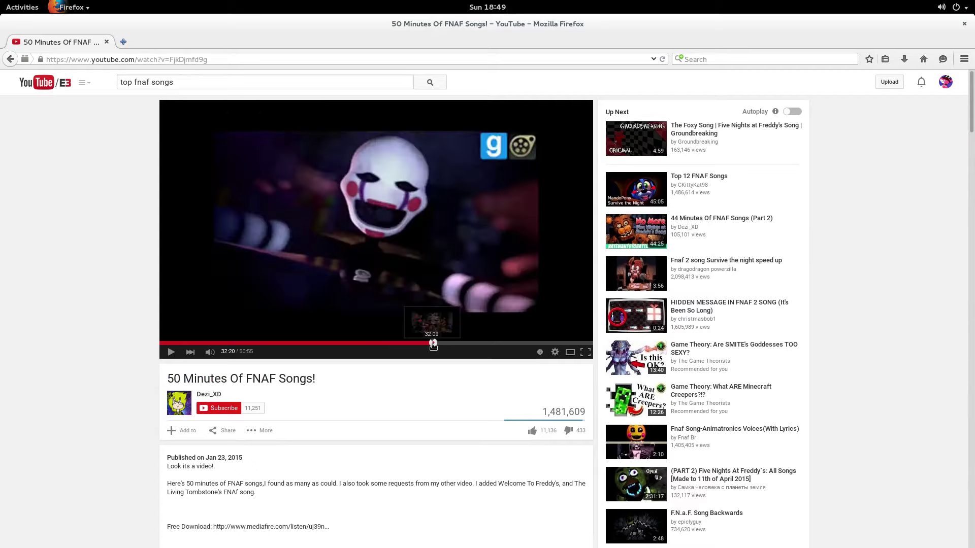
click(418, 282)
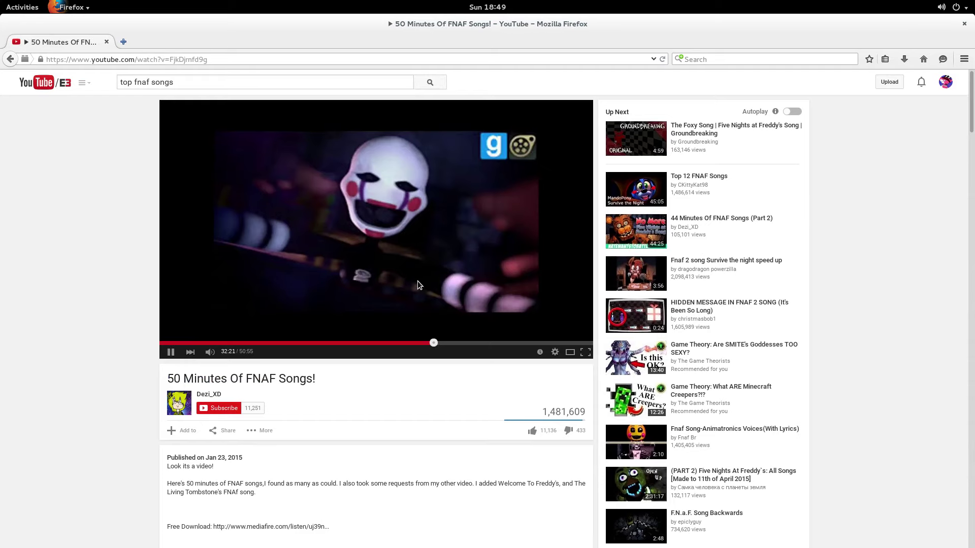
- Switch back to GIMP and draw the open eye's iris curve in black with a solid black pupil below the upper lid
mouse_move(3, 2)
click(613, 431)
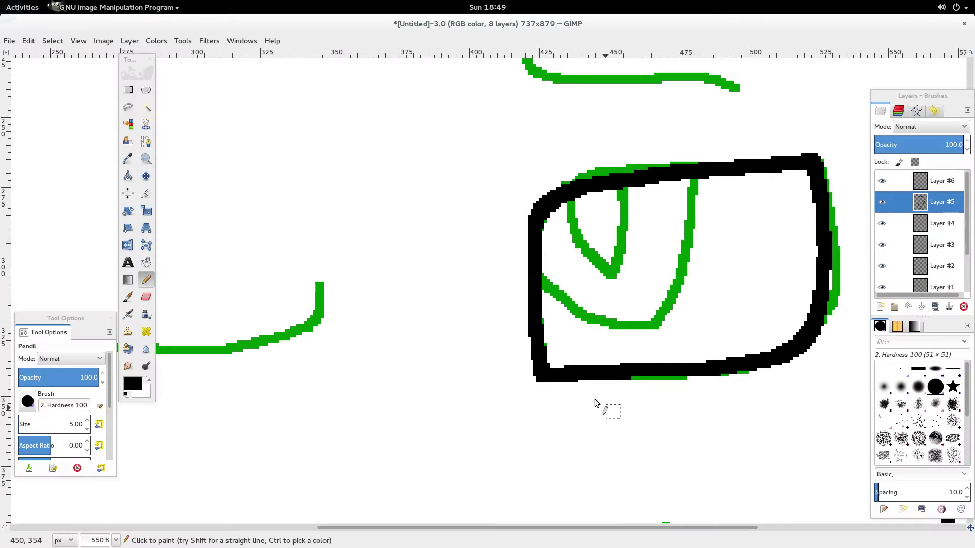
mouse_move(578, 194)
mouse_down()
mouse_move(608, 277)
mouse_move(661, 329)
mouse_move(723, 289)
mouse_move(740, 253)
mouse_move(747, 177)
mouse_up()
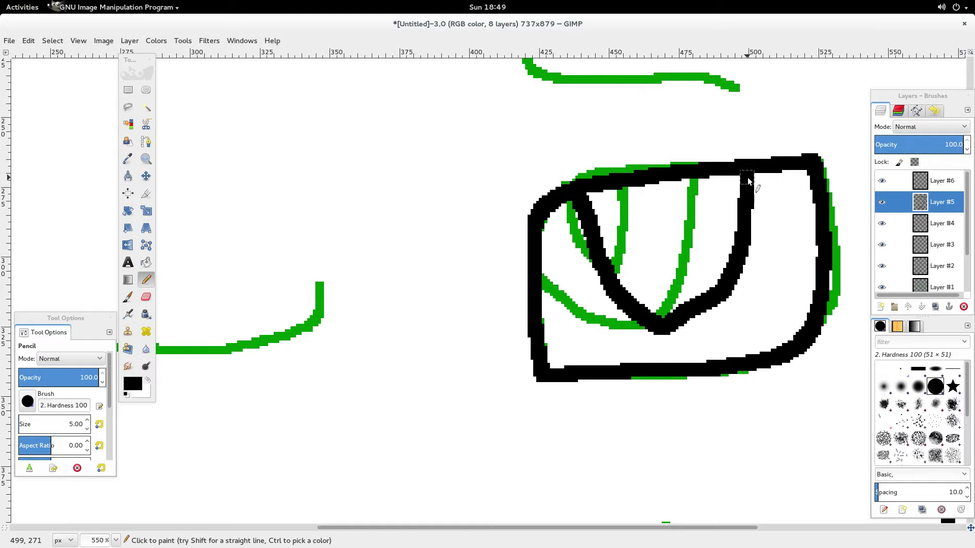
mouse_move(607, 184)
mouse_down()
mouse_move(671, 247)
mouse_move(695, 181)
mouse_move(623, 190)
mouse_move(654, 228)
mouse_move(674, 215)
mouse_up()
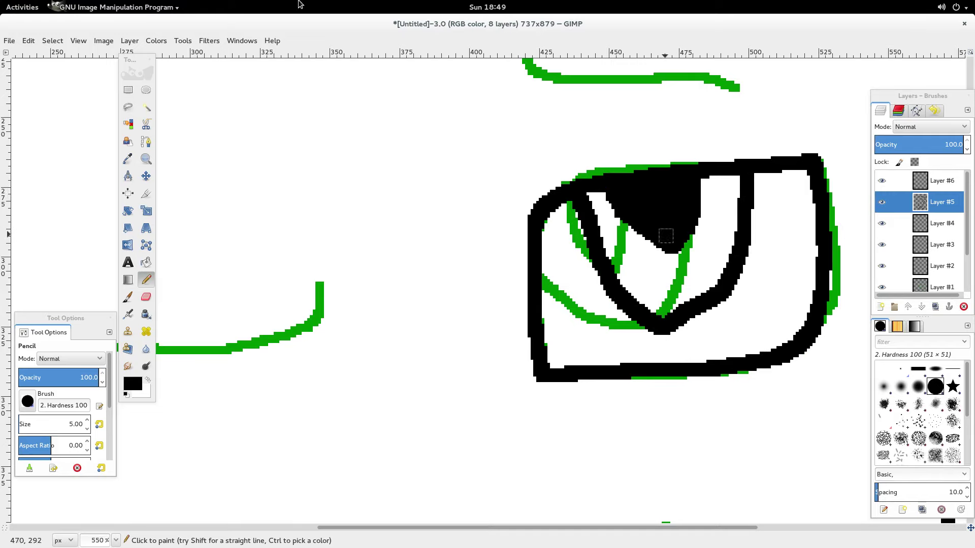
- Switch to Firefox, search Google Images for "Toy Bonnie Fanart" in a new tab, and preview the first result
mouse_move(0, 0)
click(477, 96)
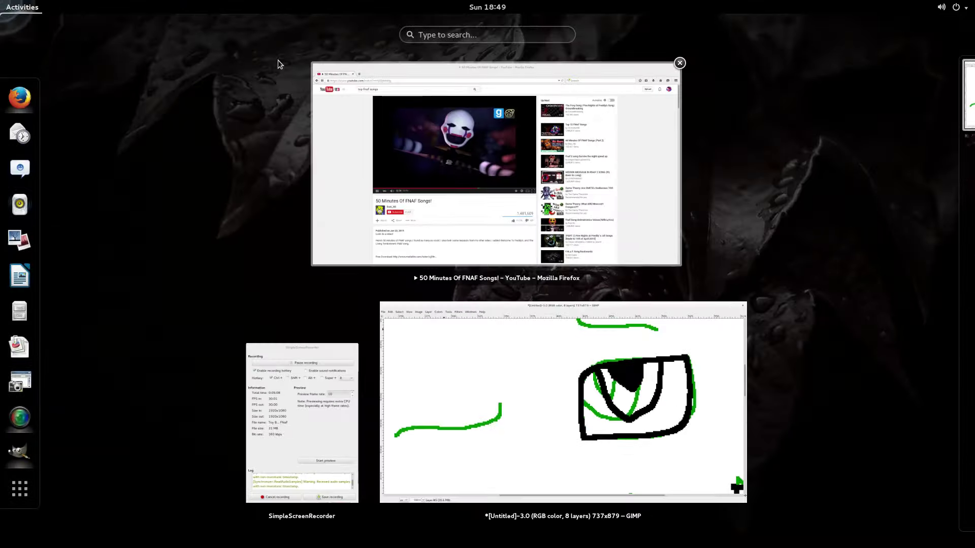
click(123, 41)
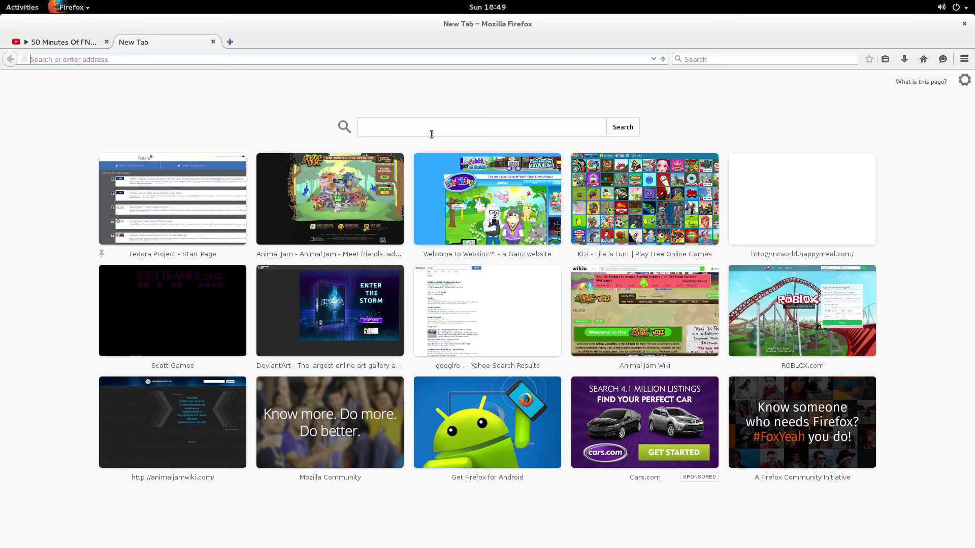
text(google.com/)
key(Return)
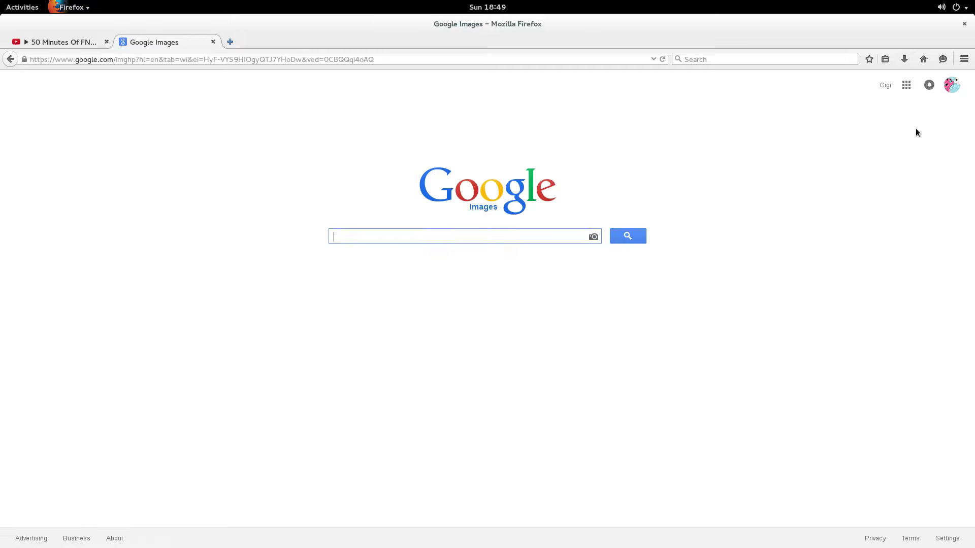
text(Toy)
key(BackSpace)
key(BackSpace)
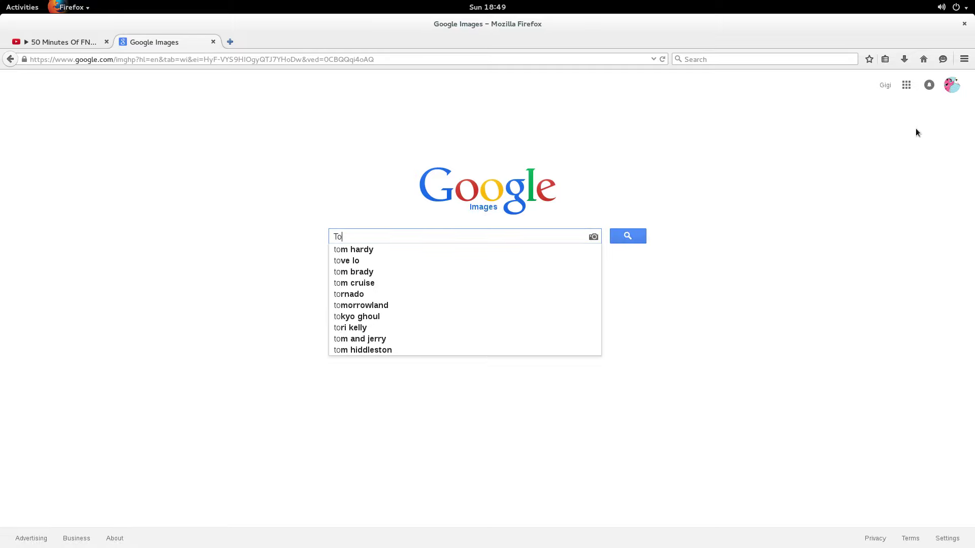
text(y Bonnie Fanart)
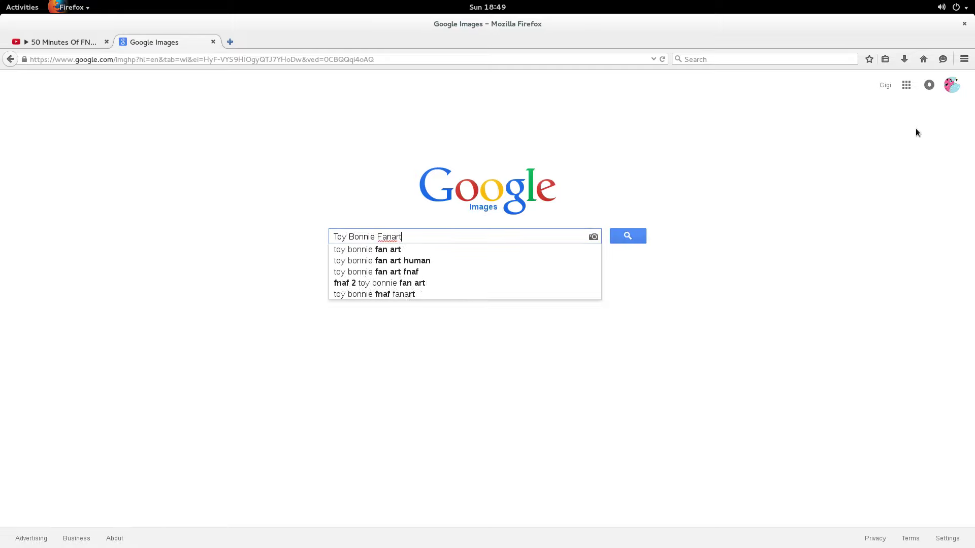
key(Return)
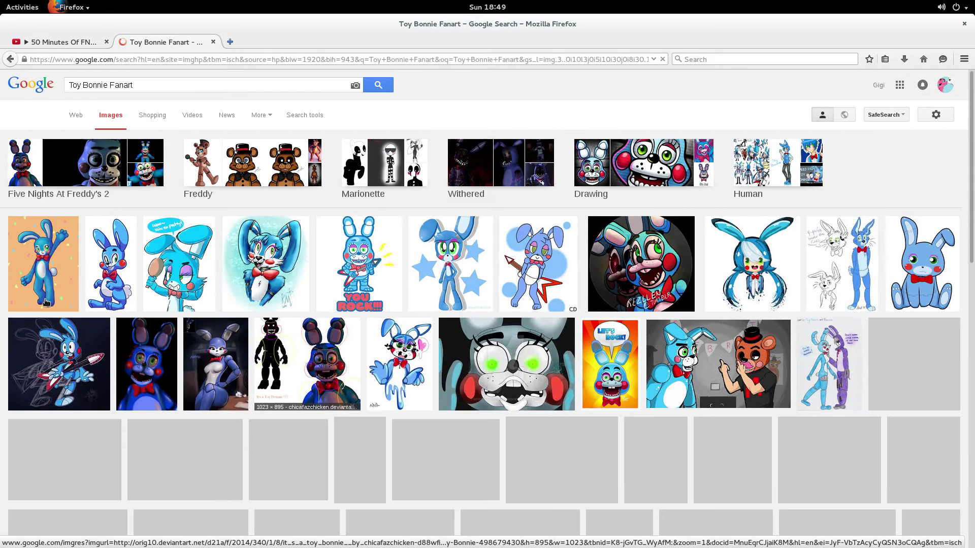
click(45, 300)
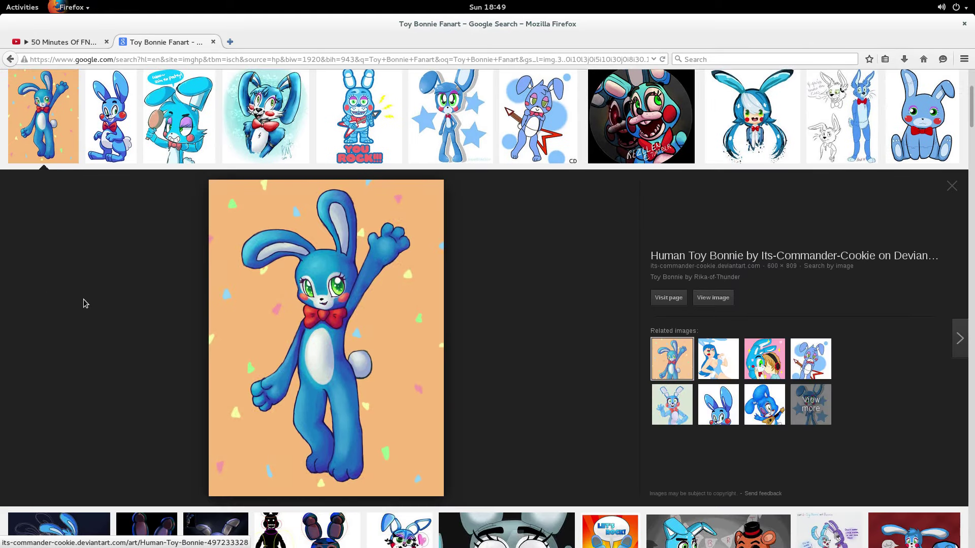
scroll(85, 304, down, 1)
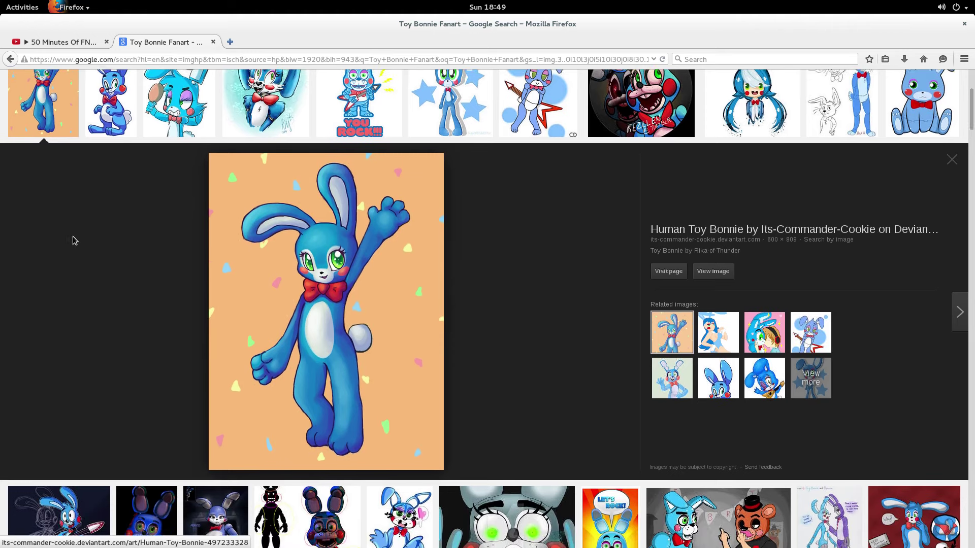
- Shorten the image search to "Toy Bonnie" and preview the first result
scroll(72, 239, up, 5)
drag(148, 80, 108, 80)
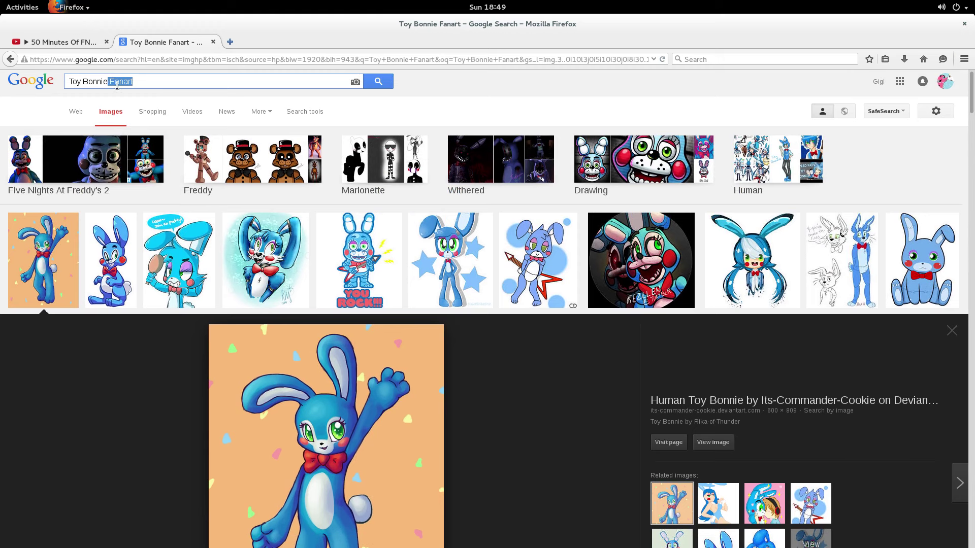
key(BackSpace)
key(Return)
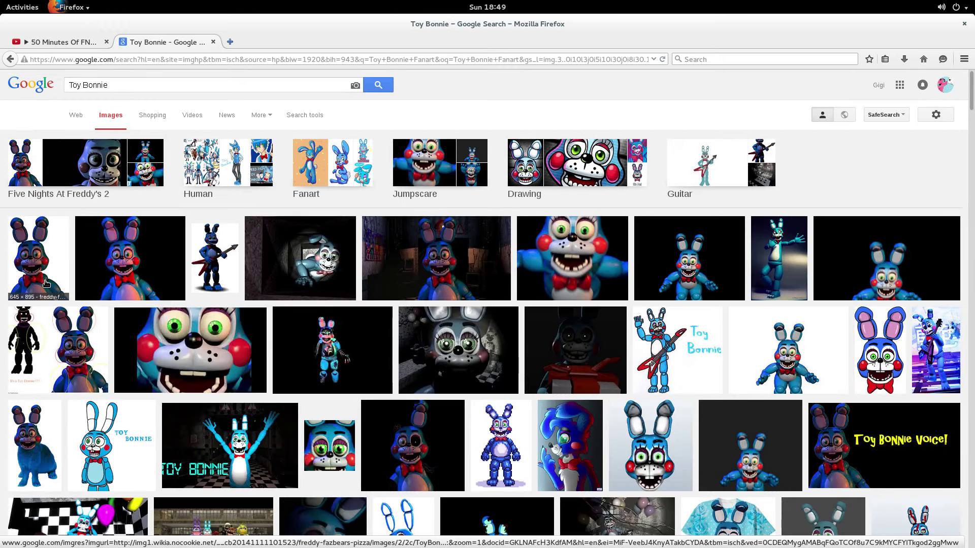
click(46, 282)
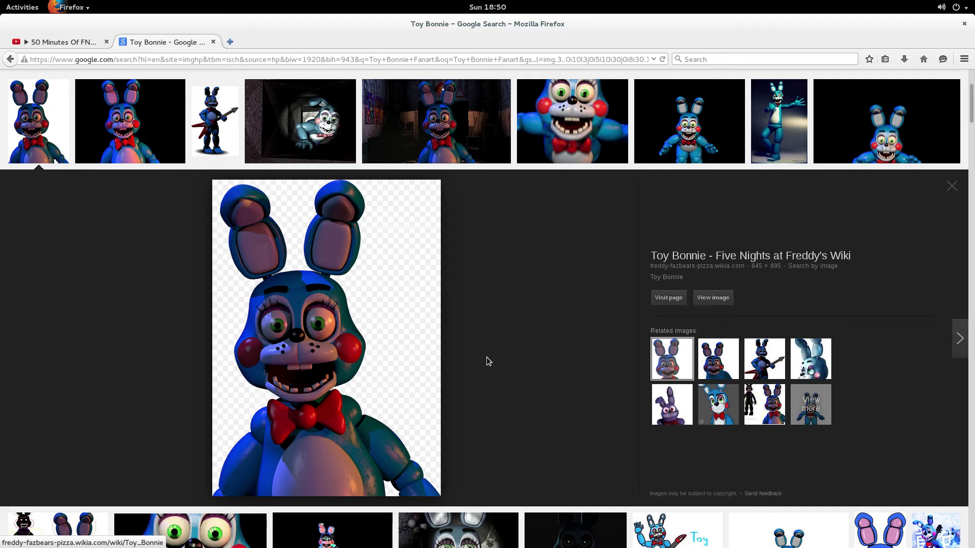
- Return to the YouTube tab, pause the FNAF songs video, and resume its playback
click(78, 42)
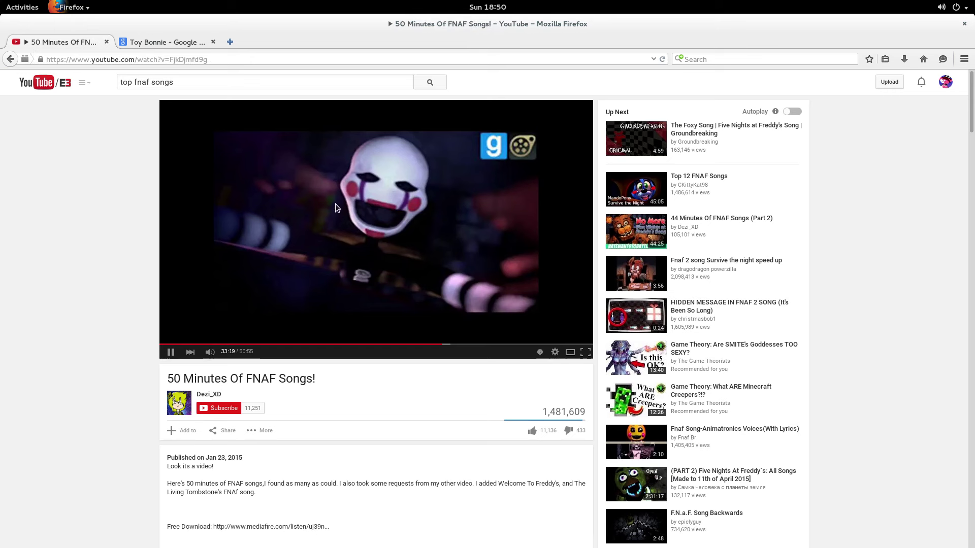
click(368, 220)
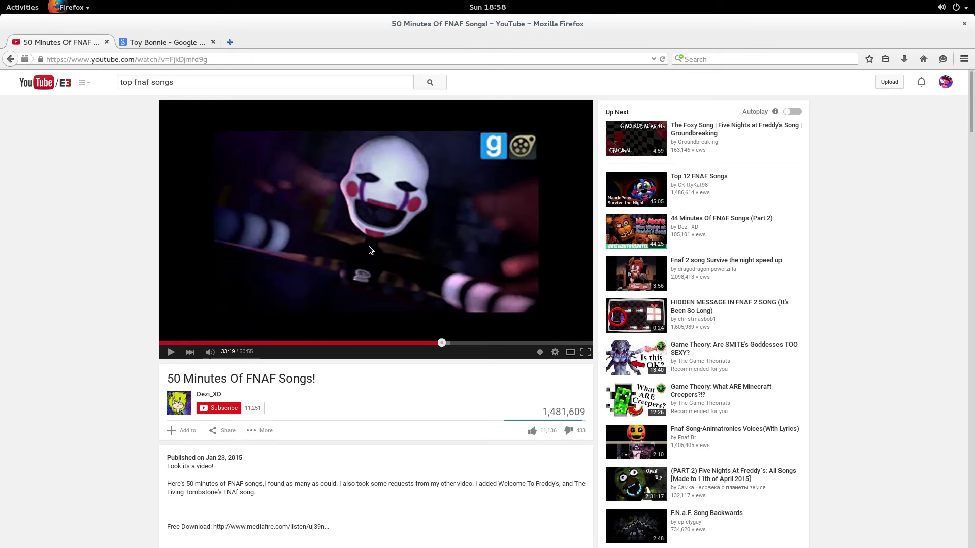
click(369, 246)
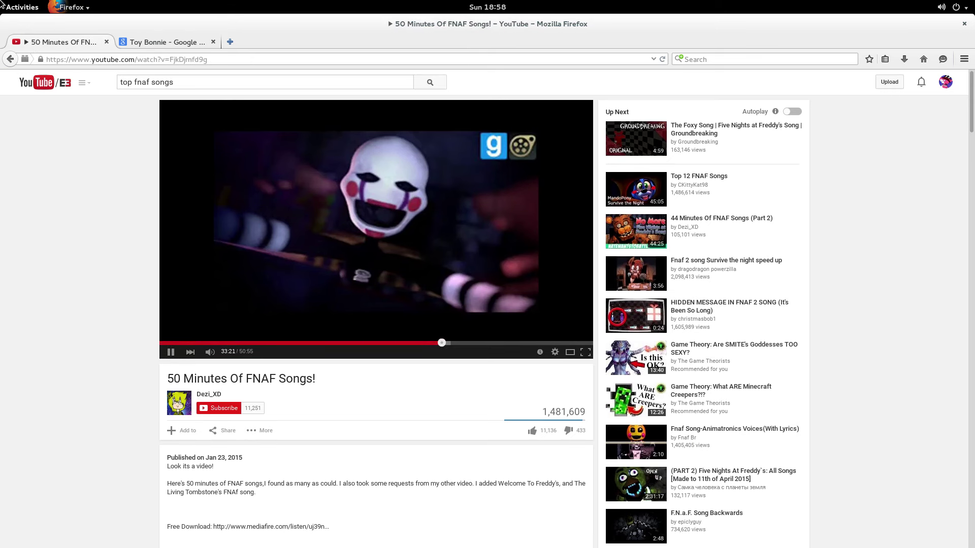
- Switch back to GIMP and trace the closed eye's curved line in black with the size 5 Pencil
mouse_move(1, 1)
click(419, 378)
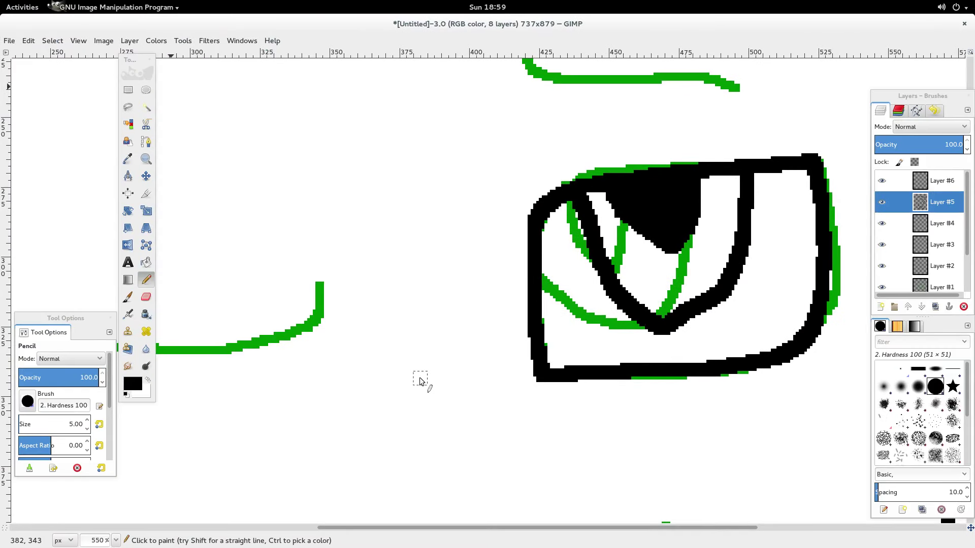
scroll(422, 378, down, 2)
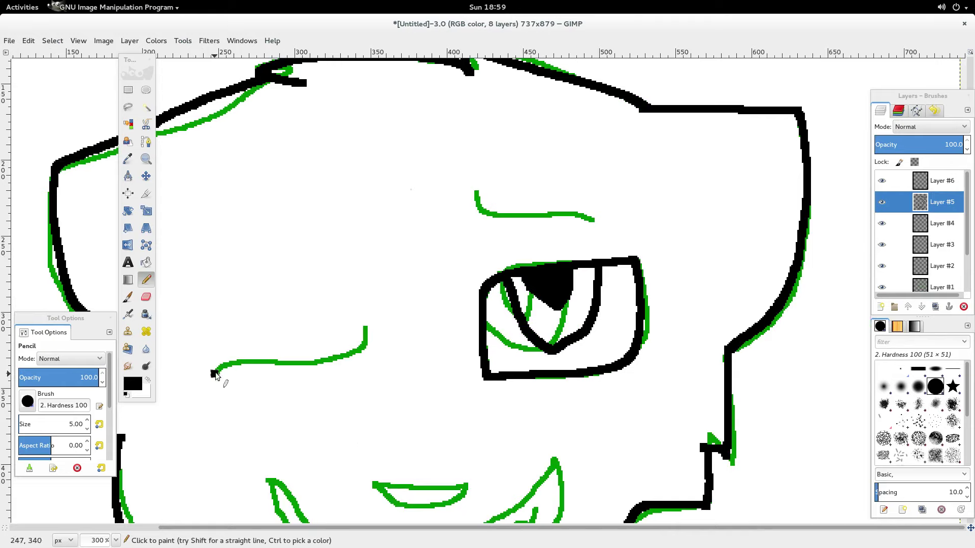
mouse_move(215, 374)
mouse_down()
mouse_move(308, 367)
mouse_move(363, 339)
mouse_up()
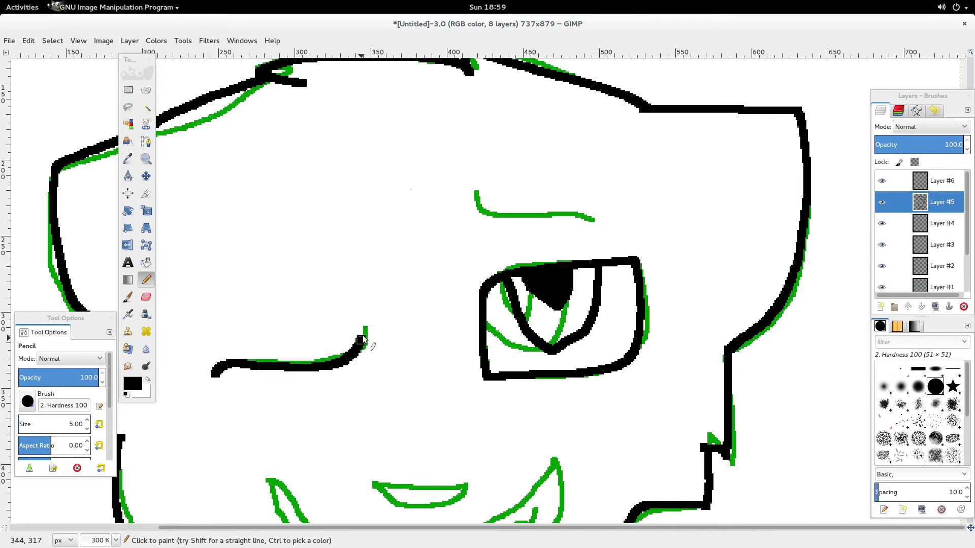
mouse_move(259, 307)
mouse_down()
mouse_move(335, 284)
mouse_move(333, 262)
mouse_up()
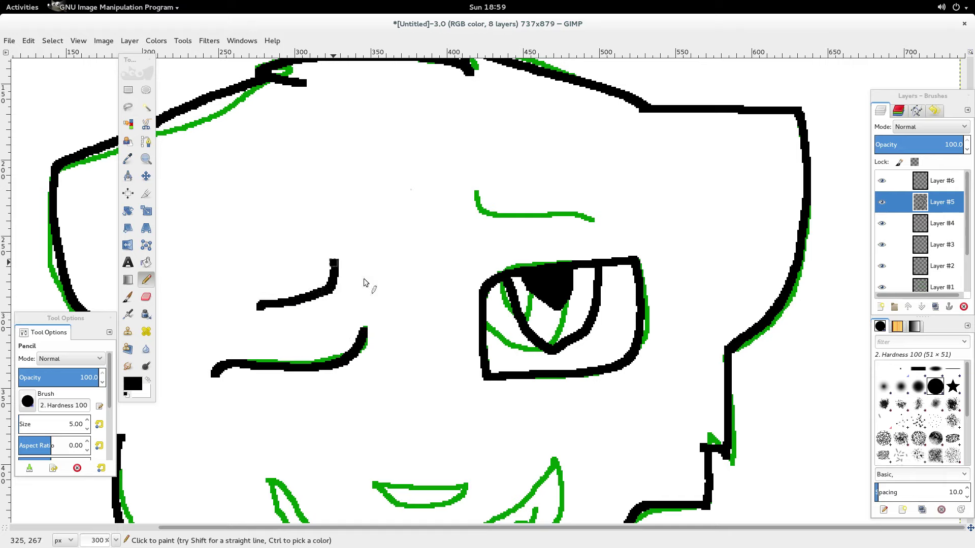
key(ctrl+z)
key(ctrl+z)
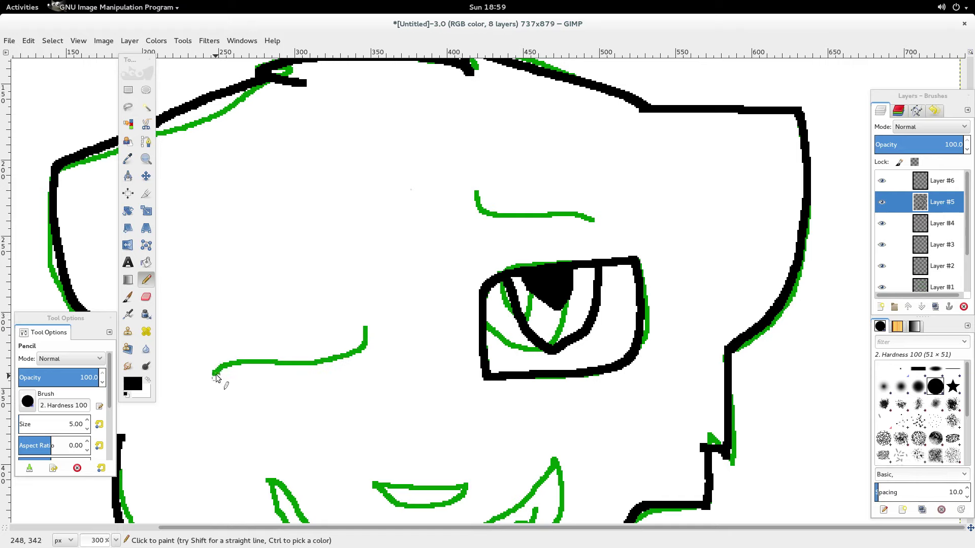
- Trace the closed eye's curved line and draw both eyebrows in black with the size 5 Pencil
mouse_move(217, 374)
mouse_down()
mouse_move(326, 361)
mouse_move(381, 332)
mouse_up()
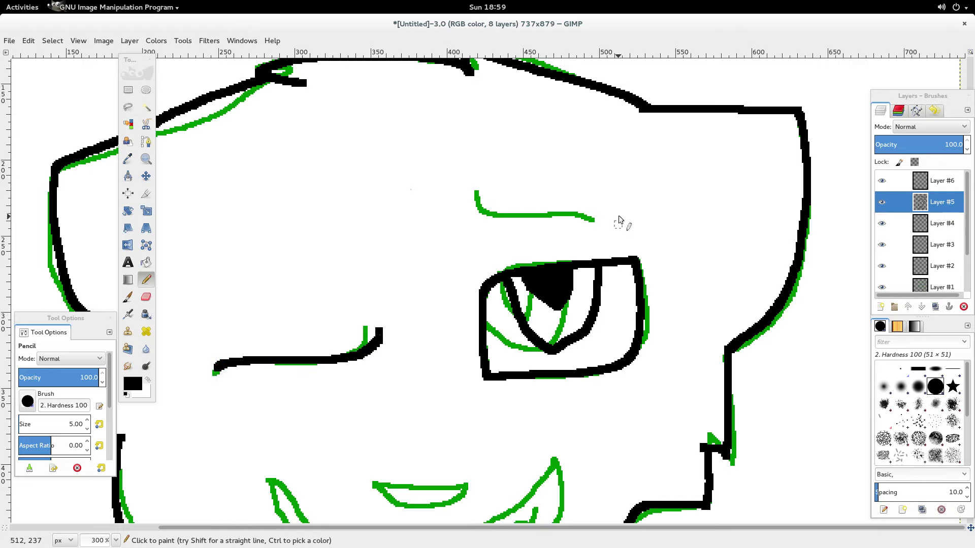
mouse_move(595, 218)
mouse_down()
mouse_move(477, 213)
mouse_move(474, 189)
mouse_up()
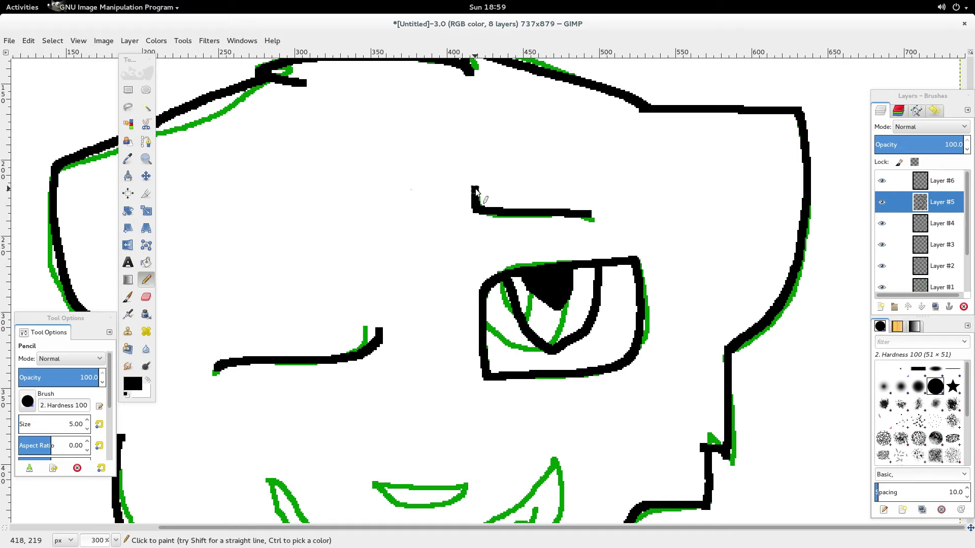
mouse_move(283, 254)
mouse_down()
mouse_move(359, 250)
mouse_move(398, 235)
mouse_move(395, 227)
mouse_up()
- Set the Pencil size to 4 and trace the nose outline above the mouth in black
scroll(394, 232, down, 4)
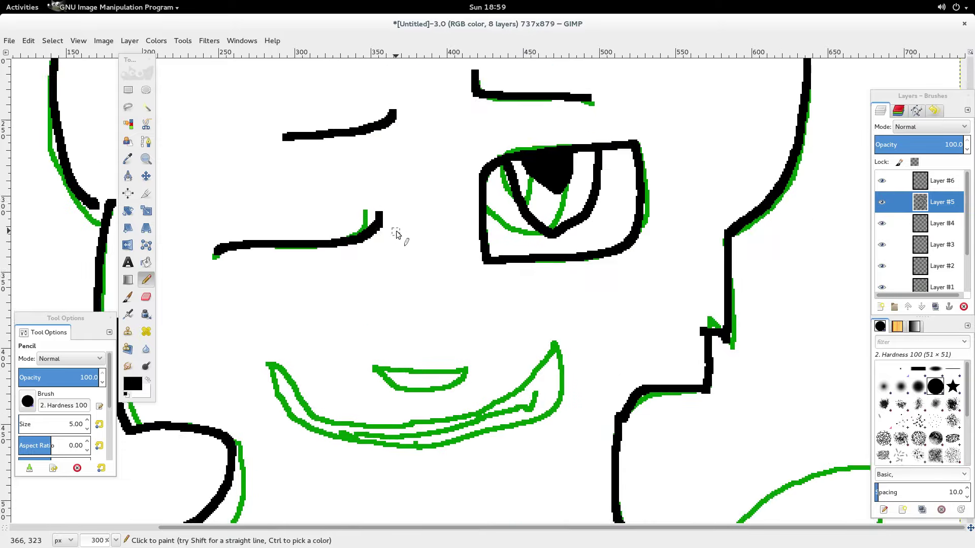
scroll(401, 241, down, 8)
scroll(402, 233, up, 3)
scroll(391, 248, down, 4)
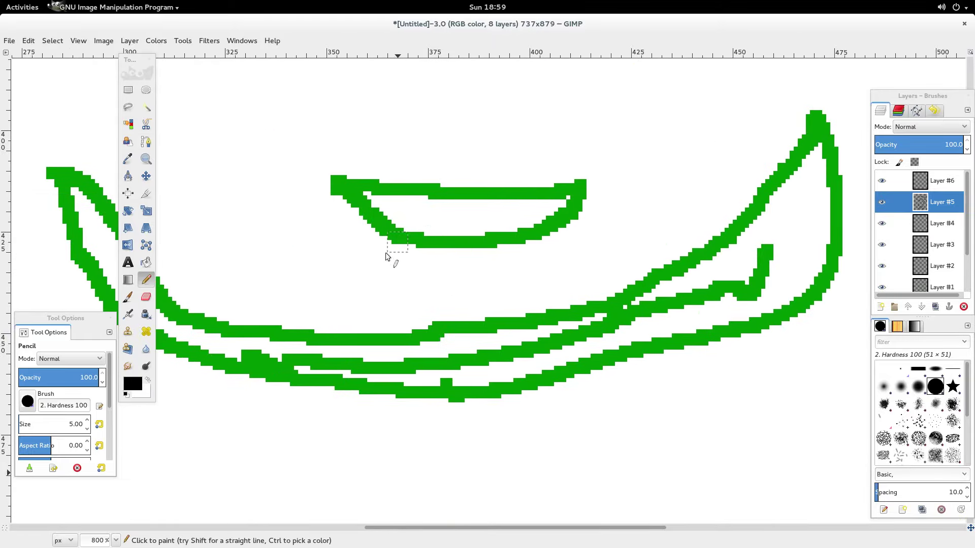
click(87, 429)
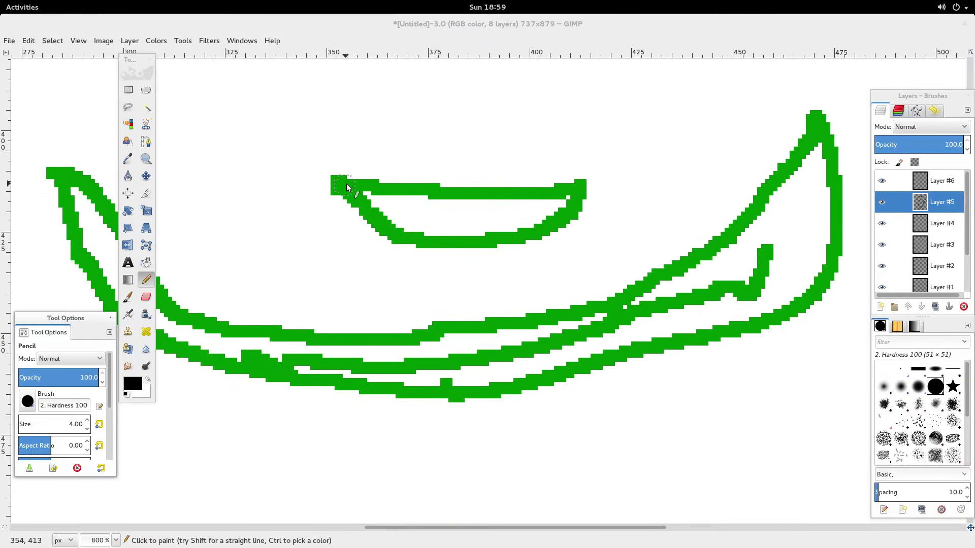
mouse_move(347, 184)
mouse_down()
mouse_move(590, 188)
mouse_move(569, 217)
mouse_move(475, 235)
mouse_move(441, 237)
mouse_move(353, 213)
mouse_up()
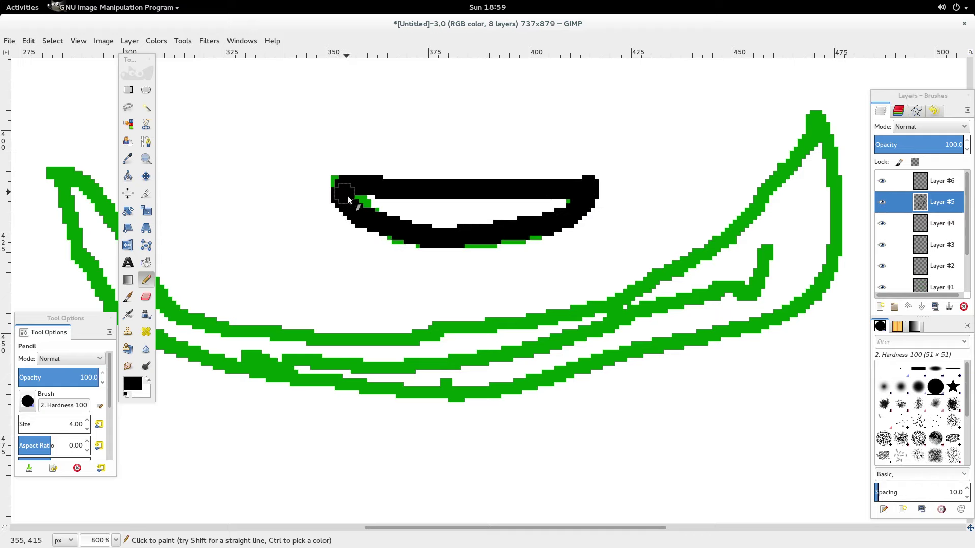
- Set the Pencil size to 3 and trace the full outer outline of the smiling mouth in black
scroll(374, 248, down, 4)
scroll(375, 249, down, 1)
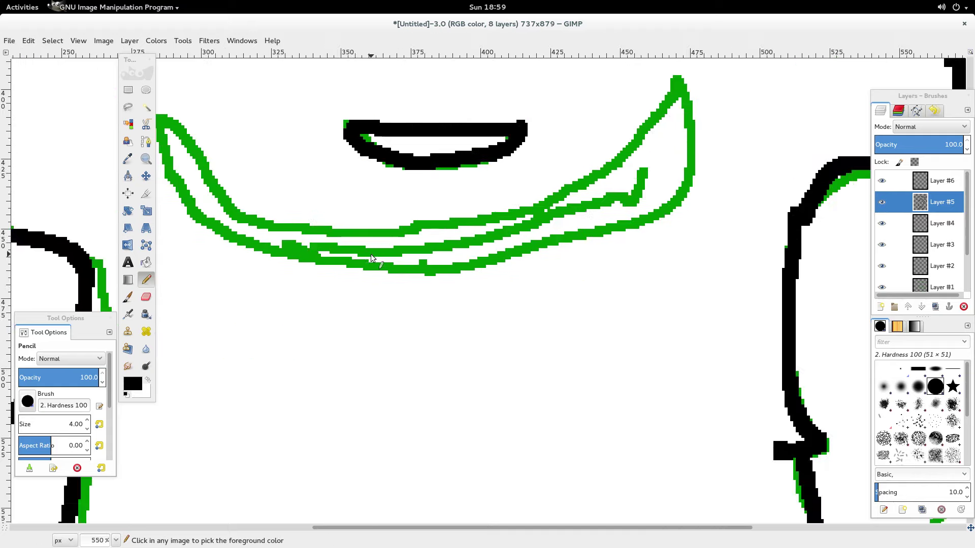
scroll(371, 254, up, 5)
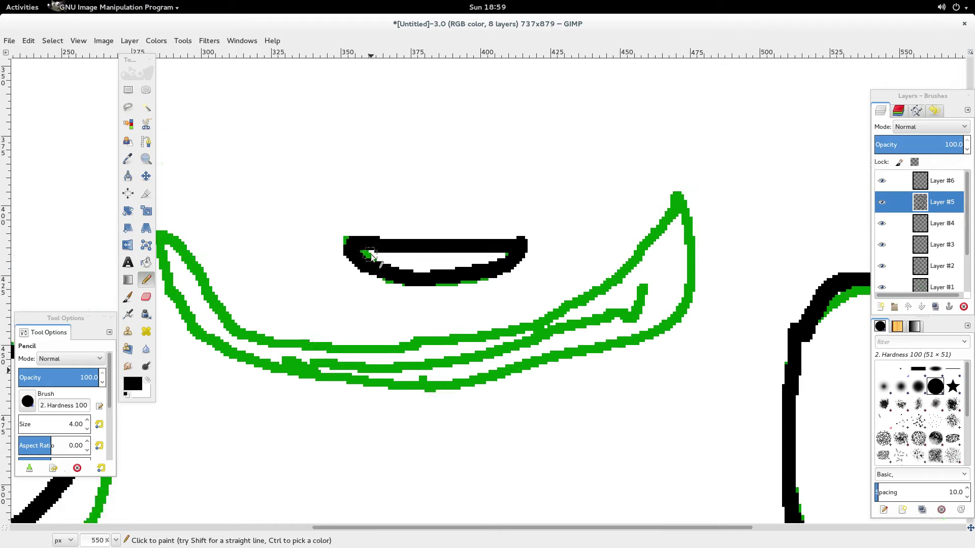
click(87, 429)
drag(427, 344, 390, 346)
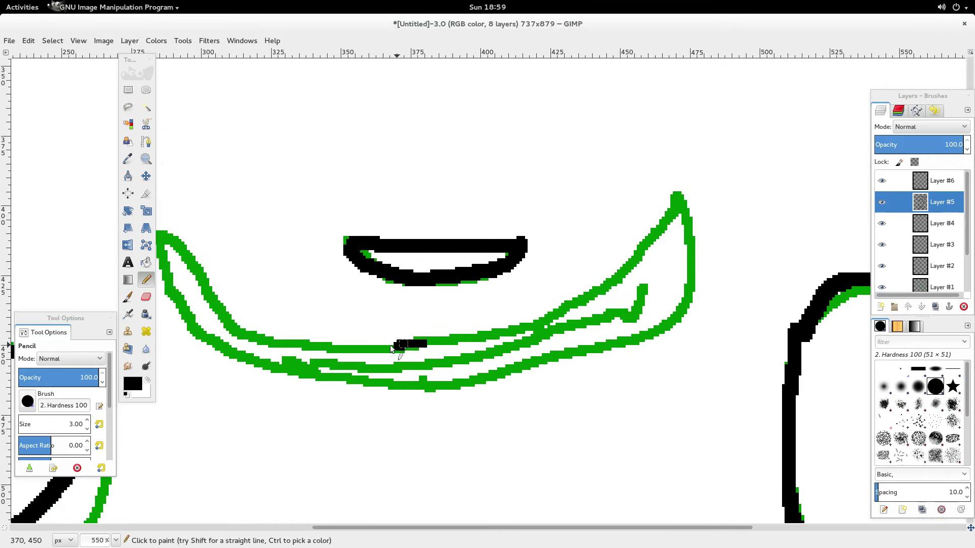
mouse_move(306, 346)
mouse_down()
mouse_move(227, 305)
mouse_move(202, 226)
mouse_move(172, 222)
mouse_move(182, 307)
mouse_move(205, 340)
mouse_move(238, 358)
mouse_move(317, 370)
mouse_up()
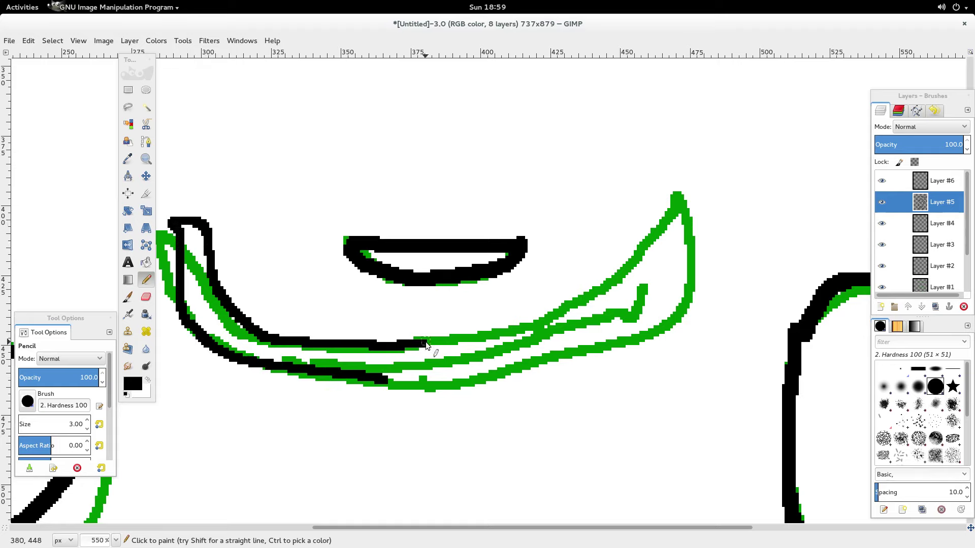
mouse_move(545, 318)
mouse_down()
mouse_move(595, 290)
mouse_move(644, 242)
mouse_move(671, 189)
mouse_move(681, 259)
mouse_move(671, 313)
mouse_move(609, 344)
mouse_up()
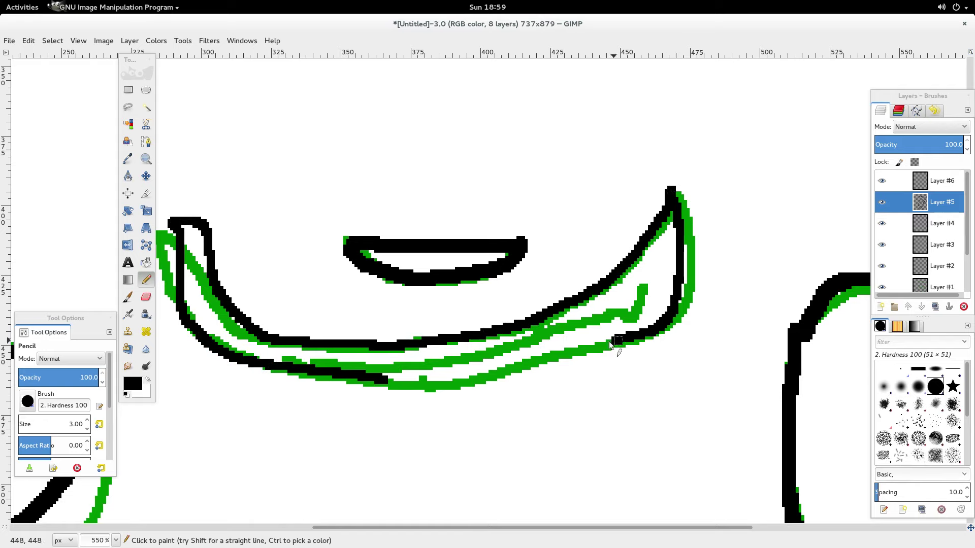
drag(486, 369, 391, 384)
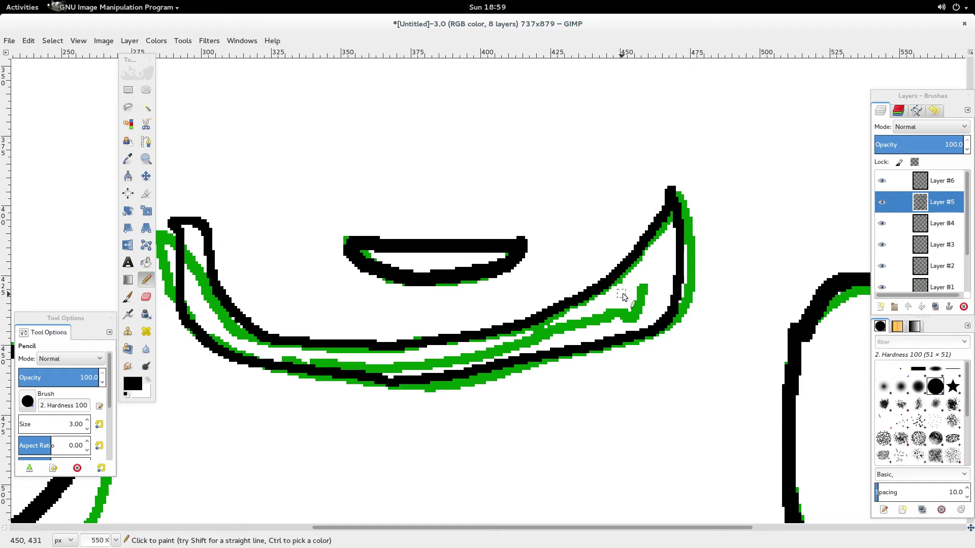
- Set the Pencil size to 2 and trace the line inside the mouth in black
click(88, 428)
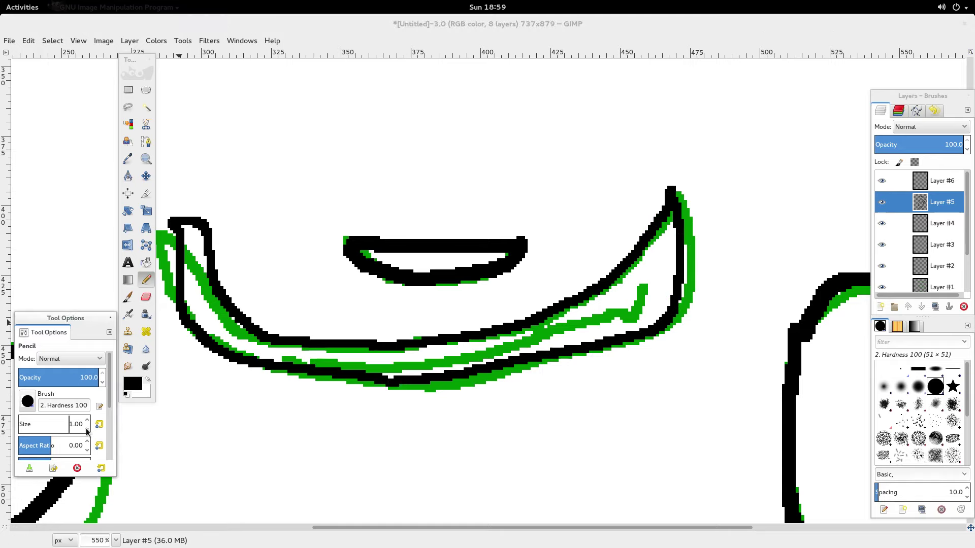
click(88, 428)
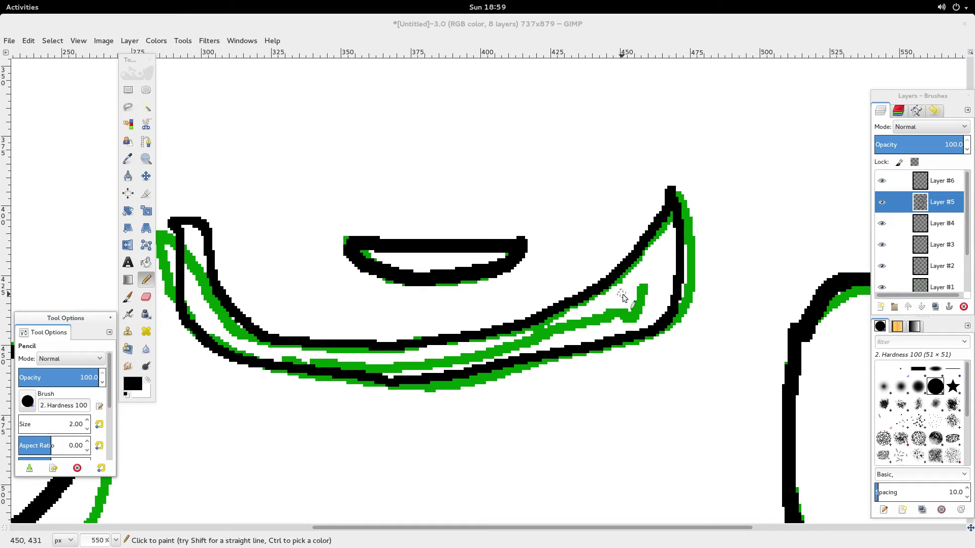
mouse_move(623, 293)
mouse_down()
mouse_move(615, 321)
mouse_move(564, 322)
mouse_move(500, 340)
mouse_up()
key(ctrl+z)
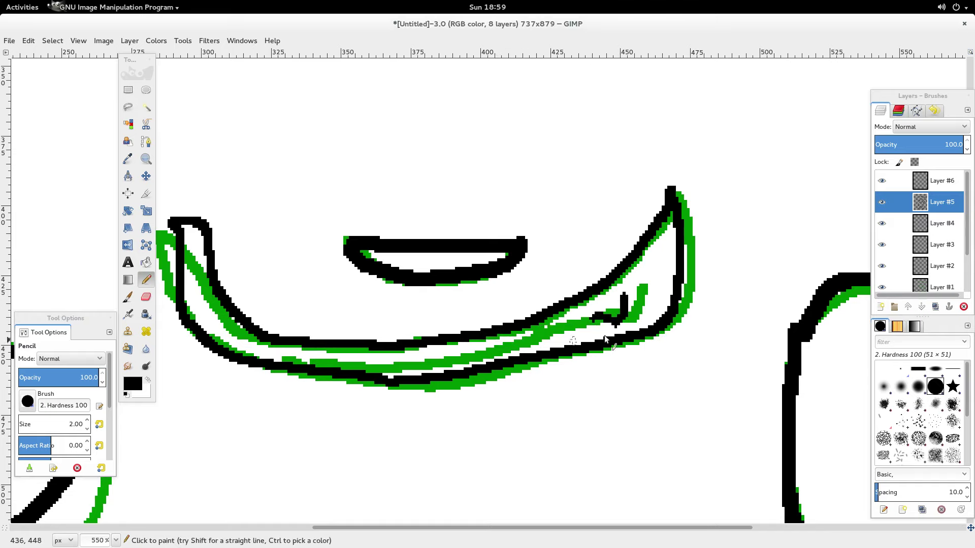
mouse_move(604, 320)
mouse_down()
mouse_move(459, 357)
mouse_move(343, 362)
mouse_up()
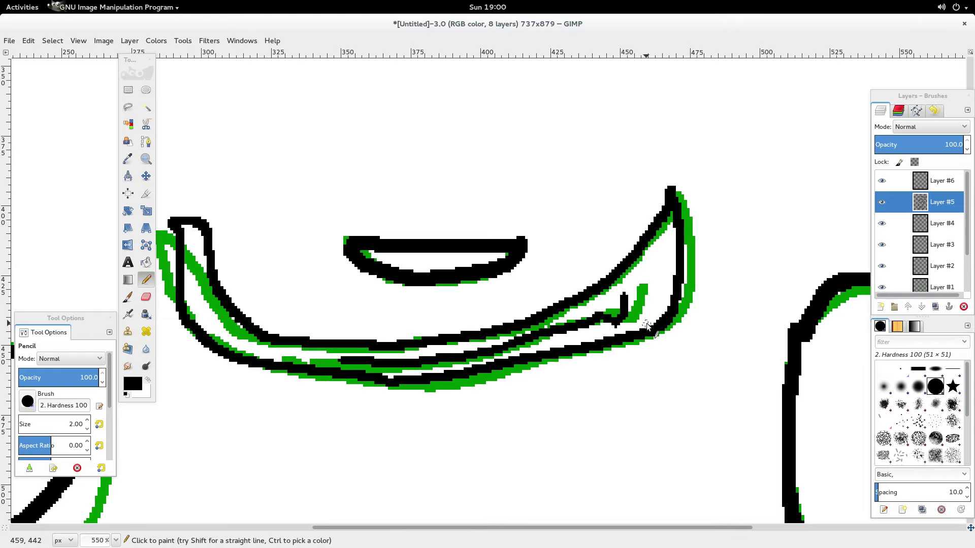
- Set the Pencil size to 5 and draw the curved tail in black beside the body, ending with a small jagged base
scroll(651, 318, down, 5)
scroll(653, 316, down, 2)
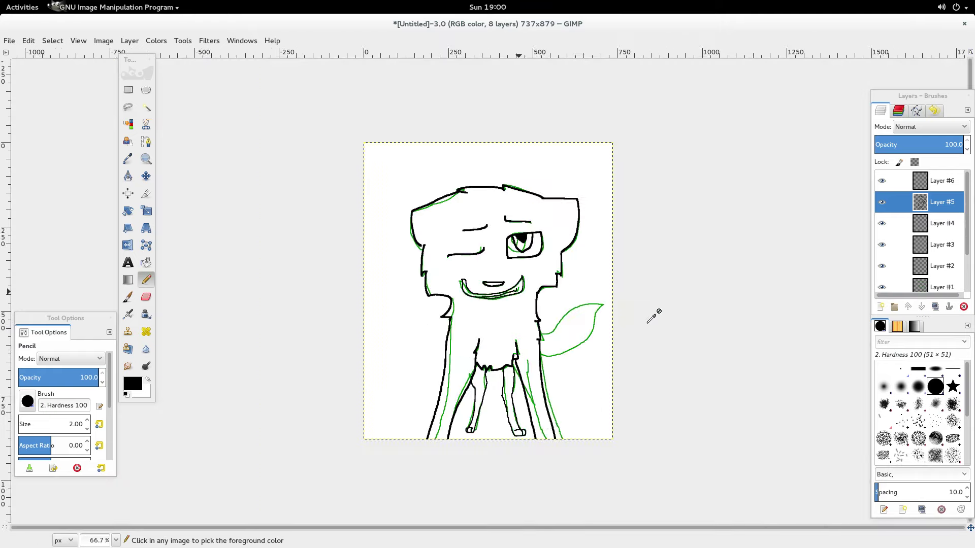
scroll(653, 315, up, 1)
scroll(65, 418, up, 3)
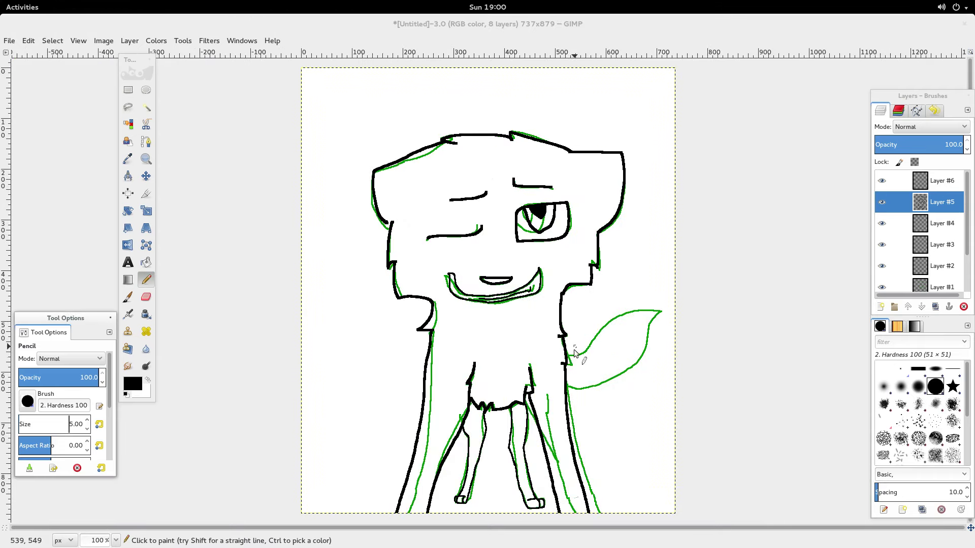
mouse_move(566, 368)
mouse_down()
mouse_move(627, 327)
mouse_move(635, 333)
mouse_move(636, 348)
mouse_move(627, 346)
mouse_move(612, 374)
mouse_move(569, 392)
mouse_up()
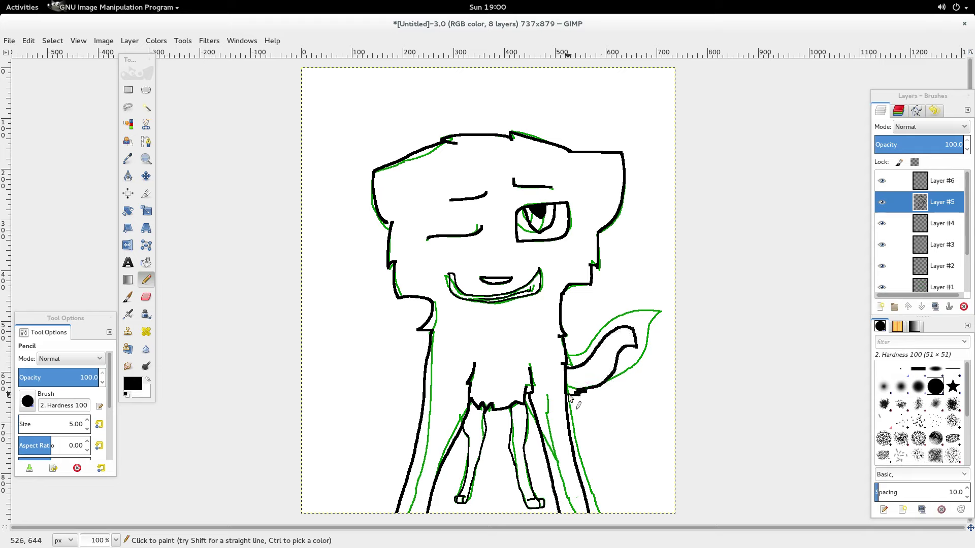
- Hide the green sketch on Layer #1 and touch up the line joints under the chest fur, finishing with a size 3 Pencil
scroll(923, 262, down, 2)
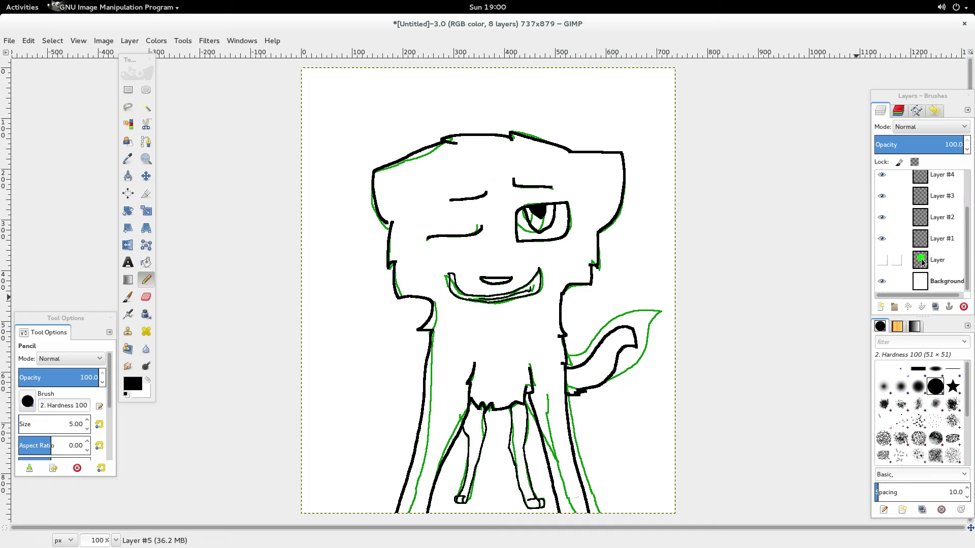
click(882, 240)
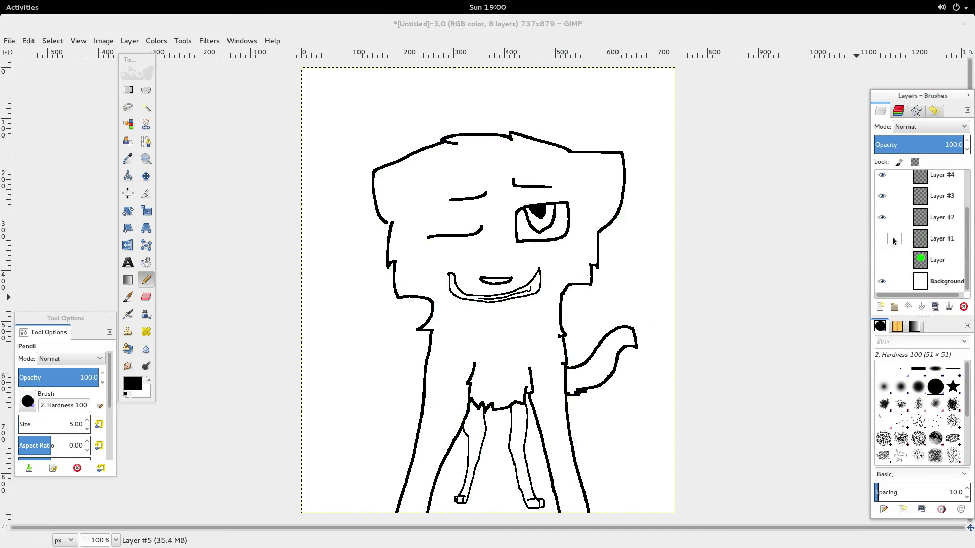
click(529, 405)
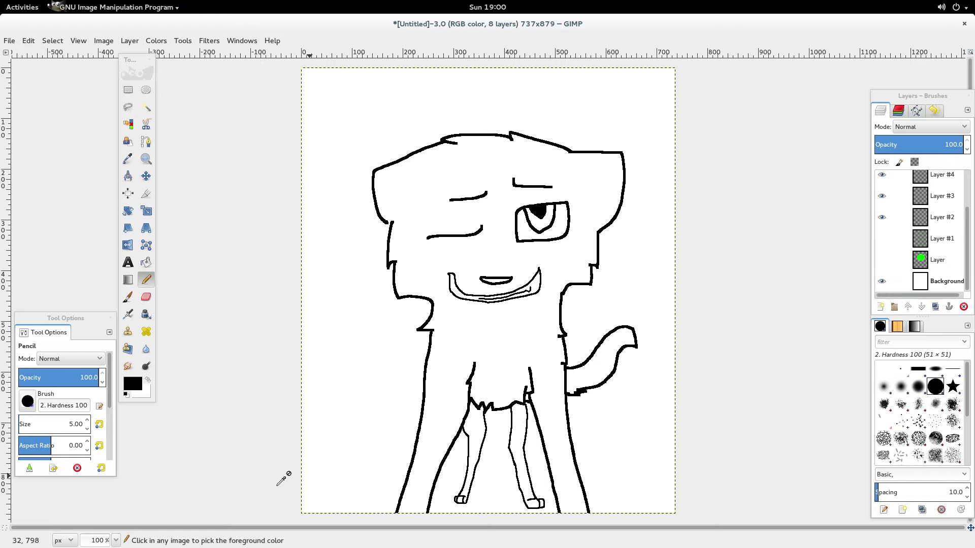
click(88, 429)
click(87, 429)
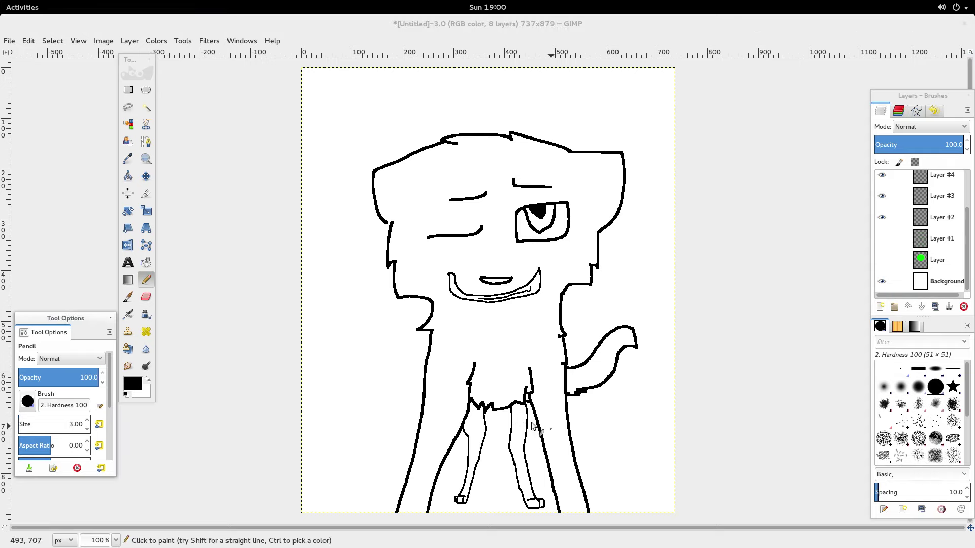
click(504, 414)
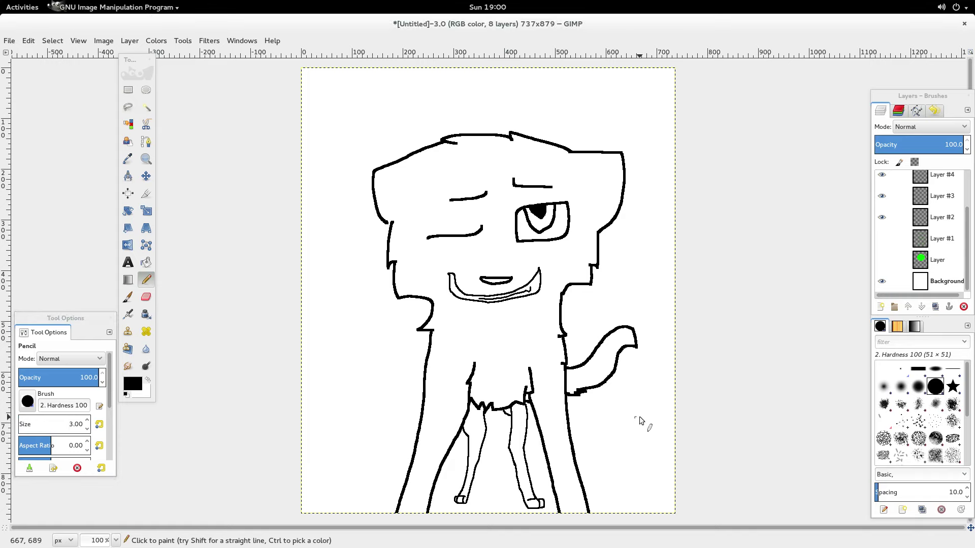
- Set the Pencil size to 5 and close the outline gap where the closed-eye side's ear meets the cheek
scroll(924, 196, up, 2)
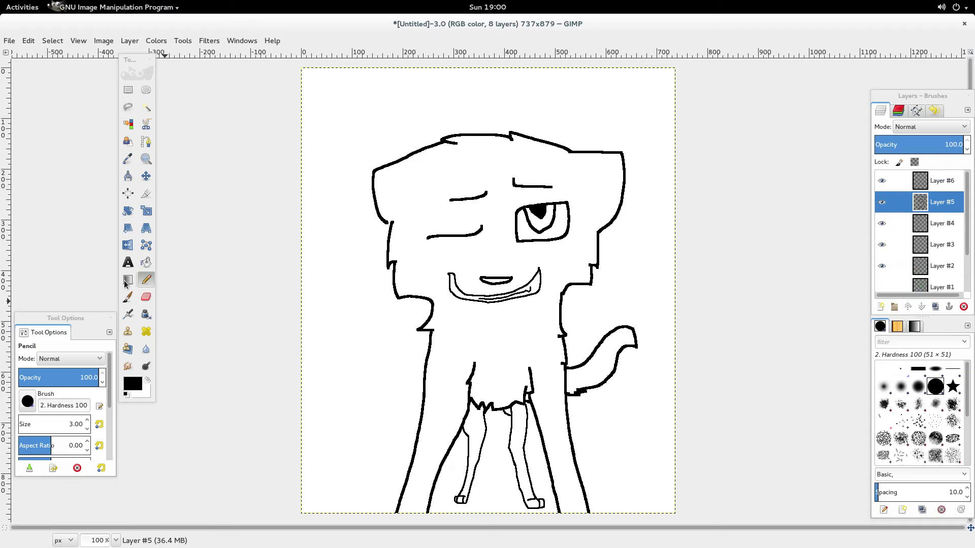
click(87, 421)
click(87, 421)
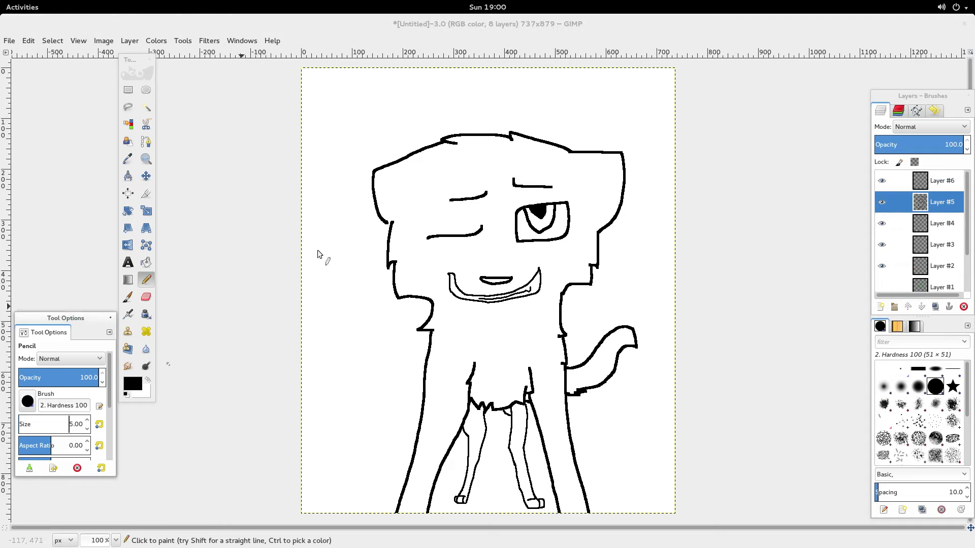
click(391, 224)
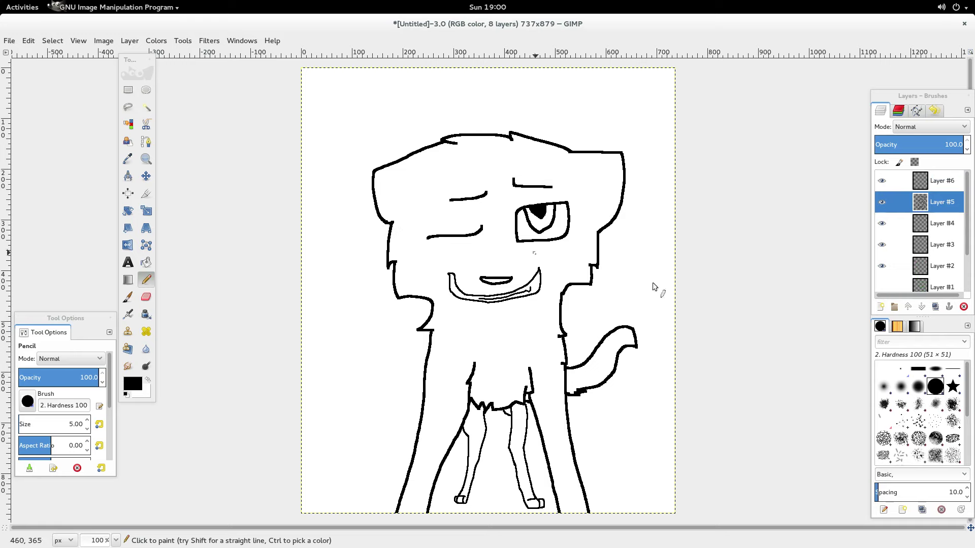
- Make Layer #4 active and pick the light blue 35b1f1 as the foreground color
click(928, 225)
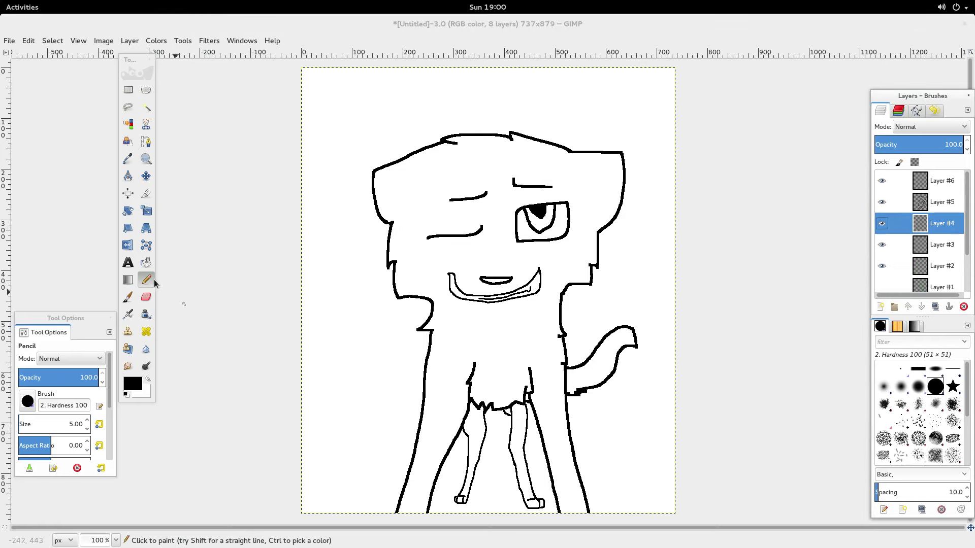
click(136, 380)
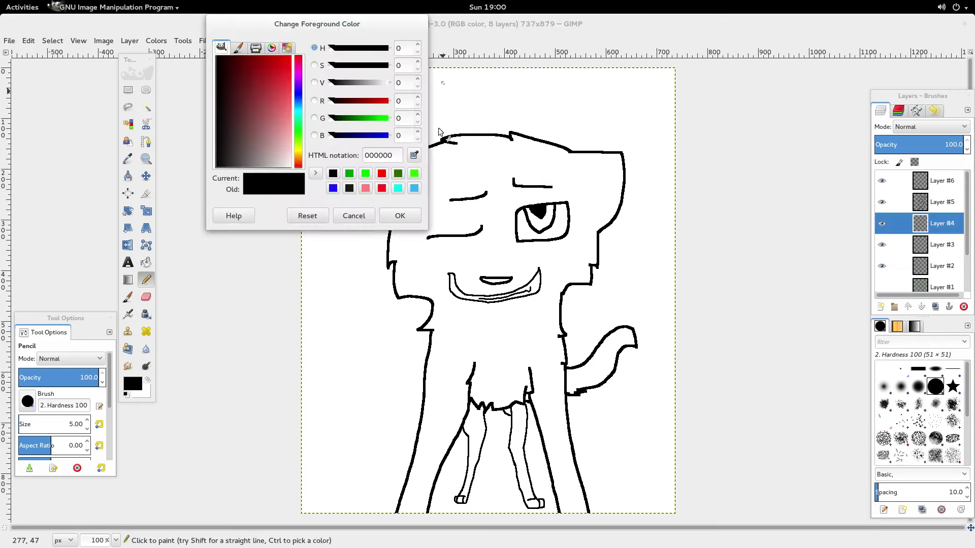
click(414, 189)
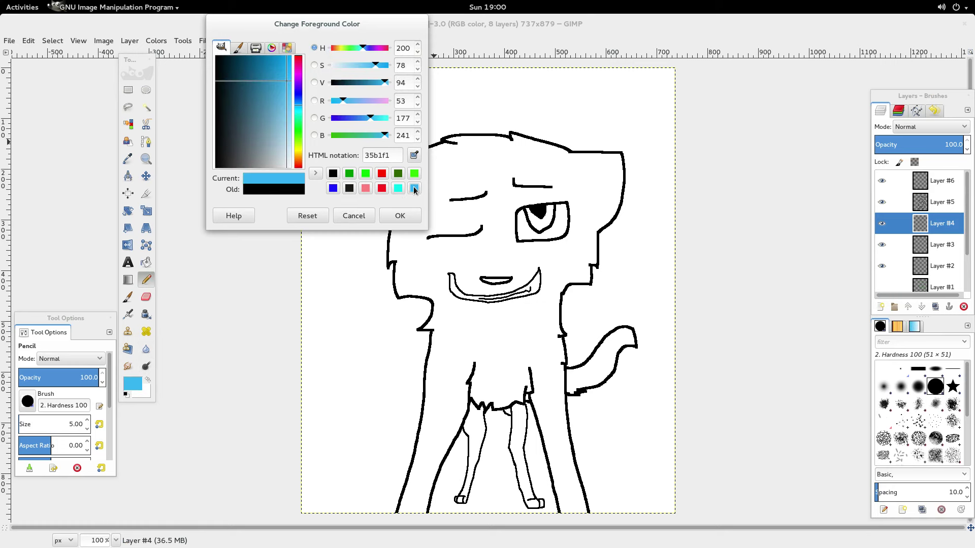
- Switch to Firefox and check the Toy Bonnie image in the Google Images tab as a color reference
key(super)
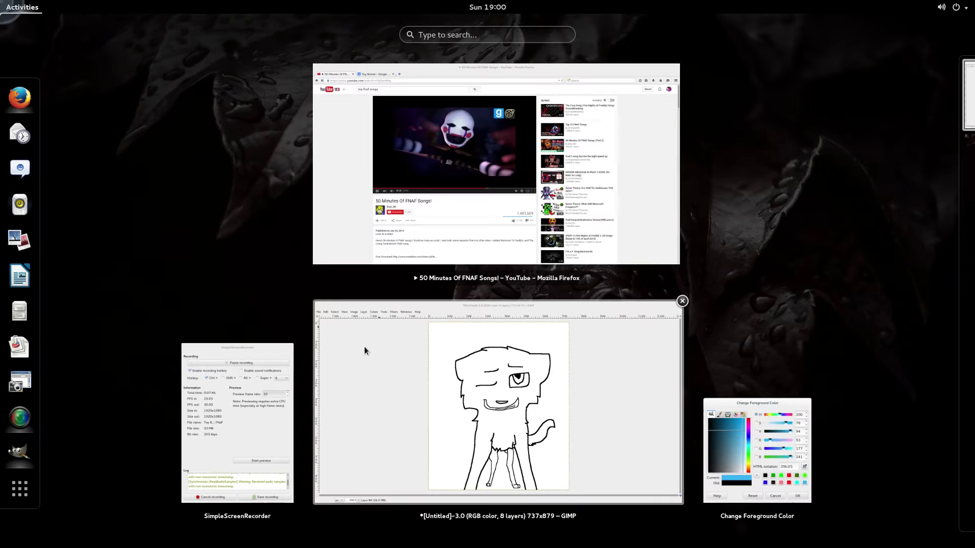
click(430, 173)
click(157, 38)
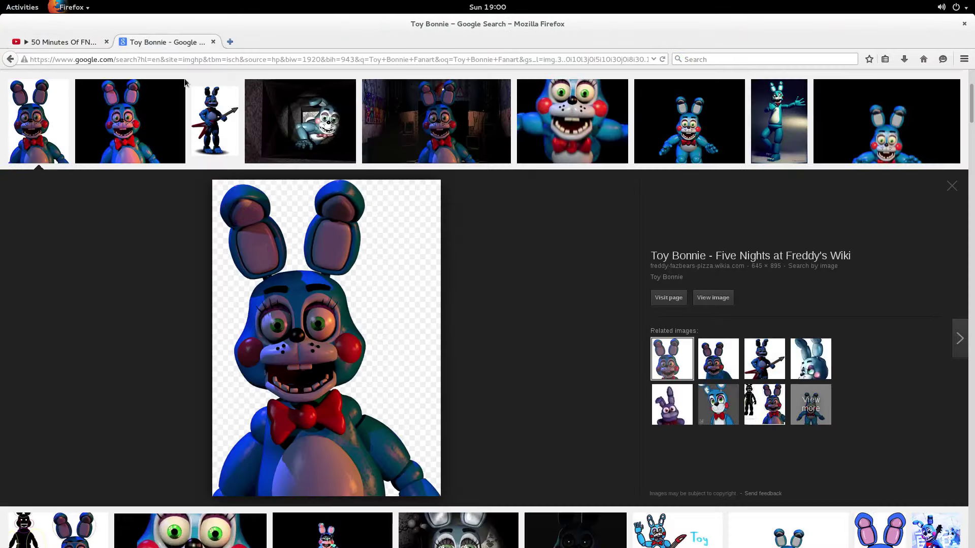
key(super)
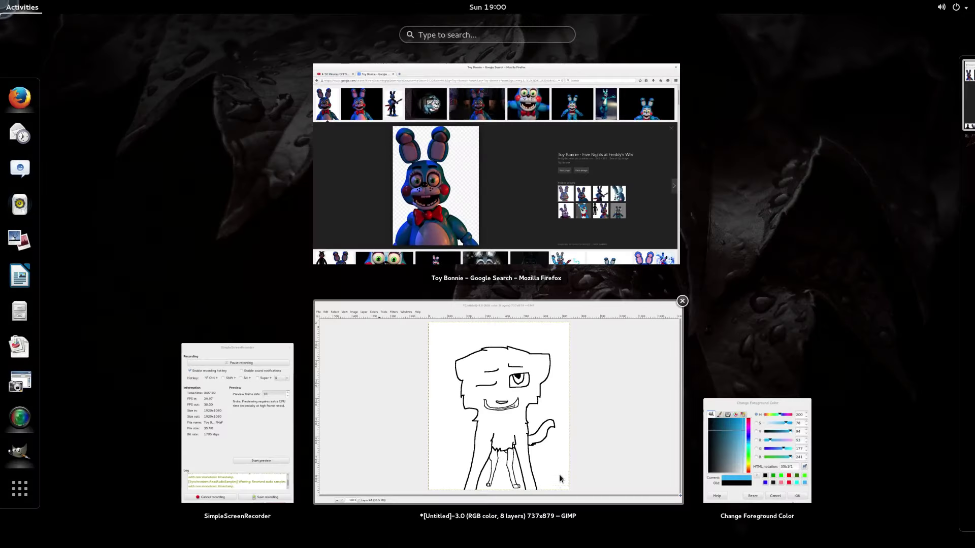
- Switch back to GIMP and set the foreground color to the darker blue 2491c9
click(549, 448)
click(275, 76)
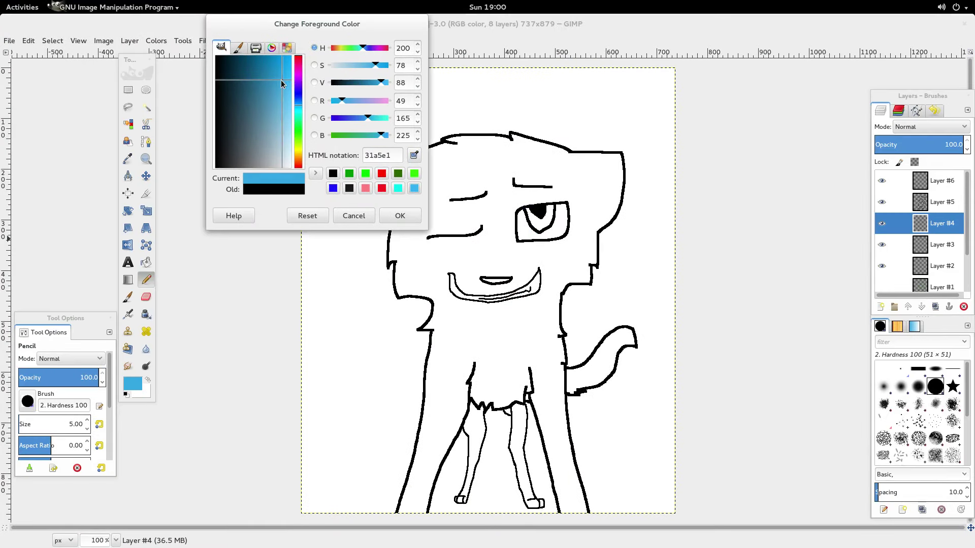
drag(275, 78, 274, 78)
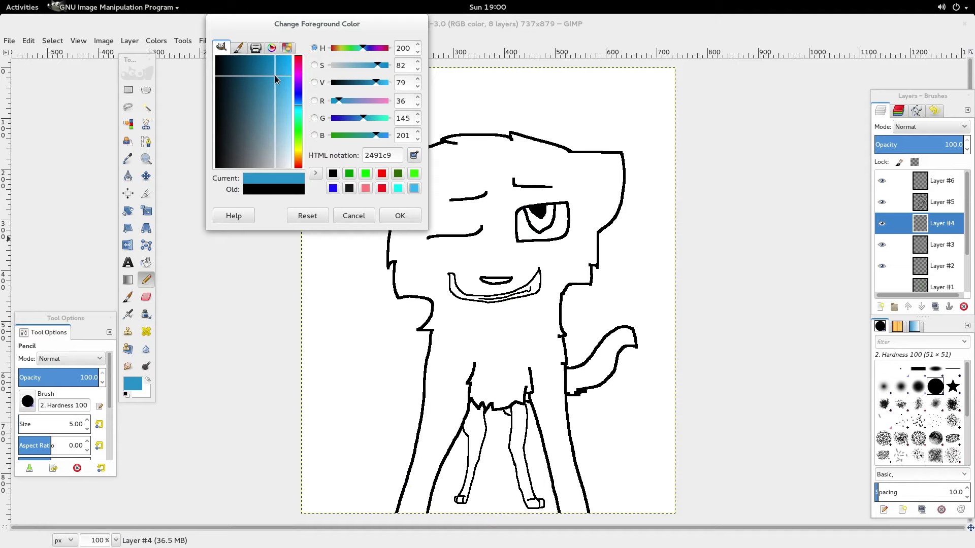
click(400, 216)
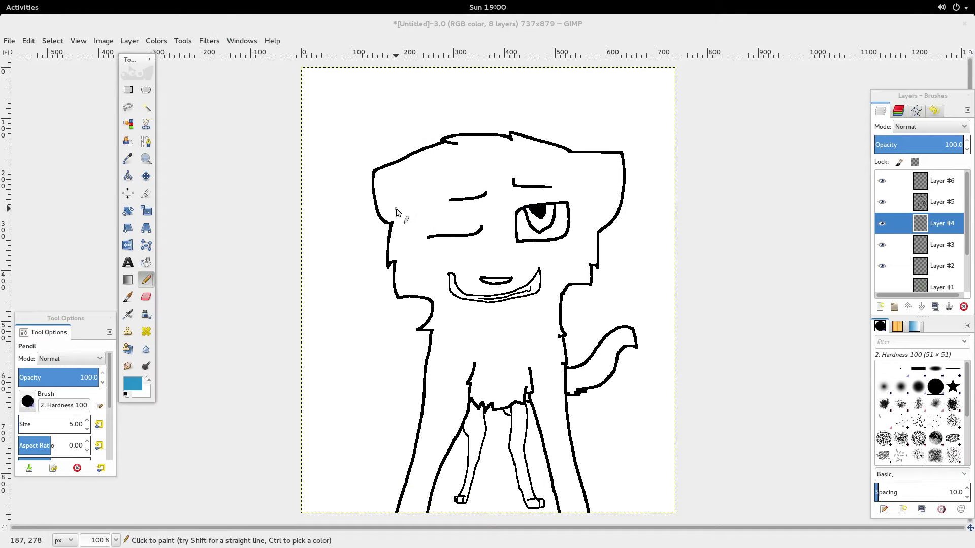
- Set the Pencil size to 10 and paint a blue band along the inner edge of the closed-eye side's ear outline
key(shift)
scroll(397, 213, up, 5)
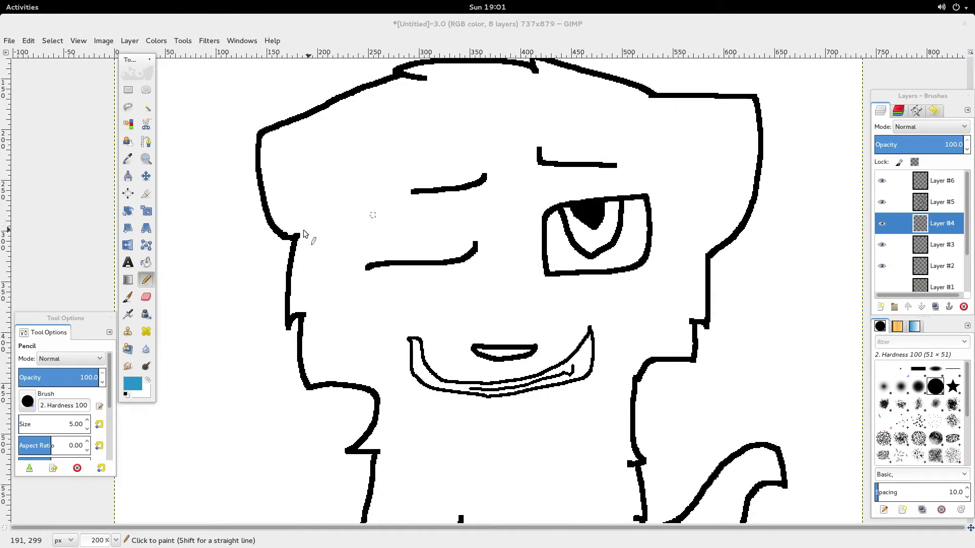
scroll(295, 221, up, 6)
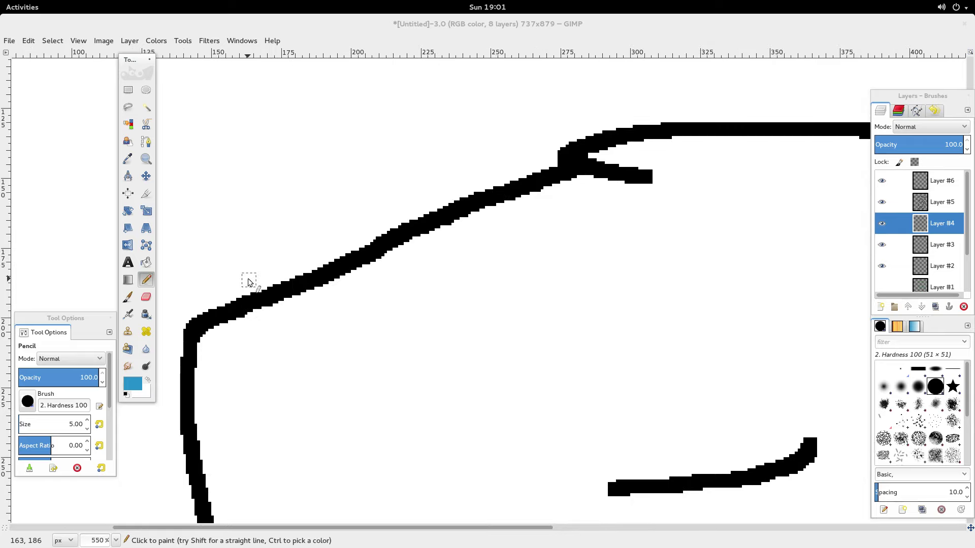
scroll(250, 279, down, 3)
click(87, 422)
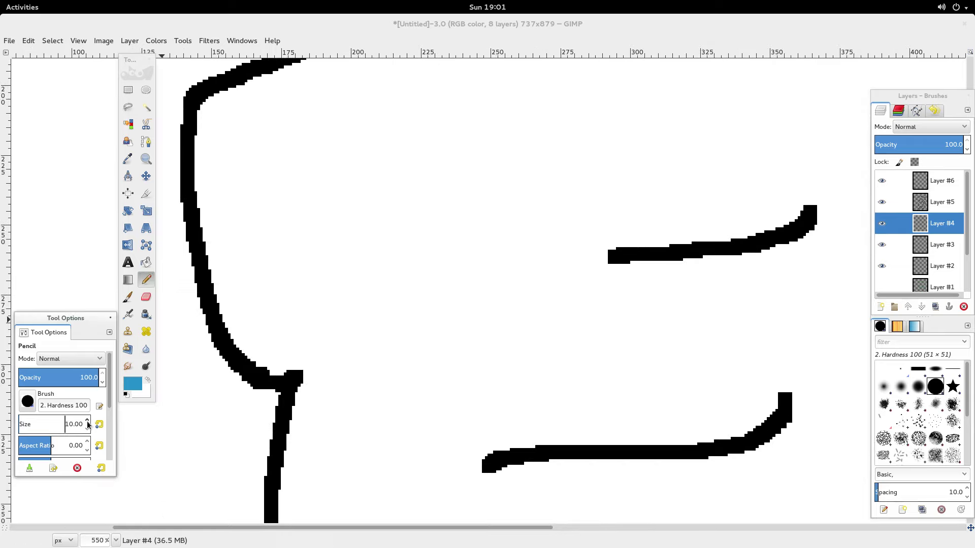
mouse_move(219, 102)
mouse_down()
mouse_move(204, 201)
mouse_move(222, 293)
mouse_up()
- Choose a brighter blue as the foreground color and repaint the band inside the closed-eye side's ear, continuing down to the cheek
click(132, 385)
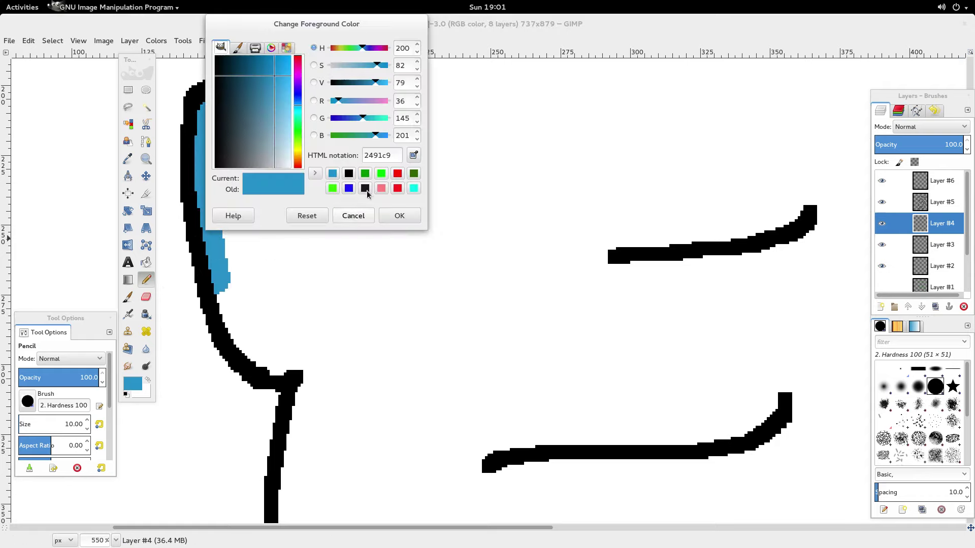
drag(288, 95, 288, 67)
click(393, 220)
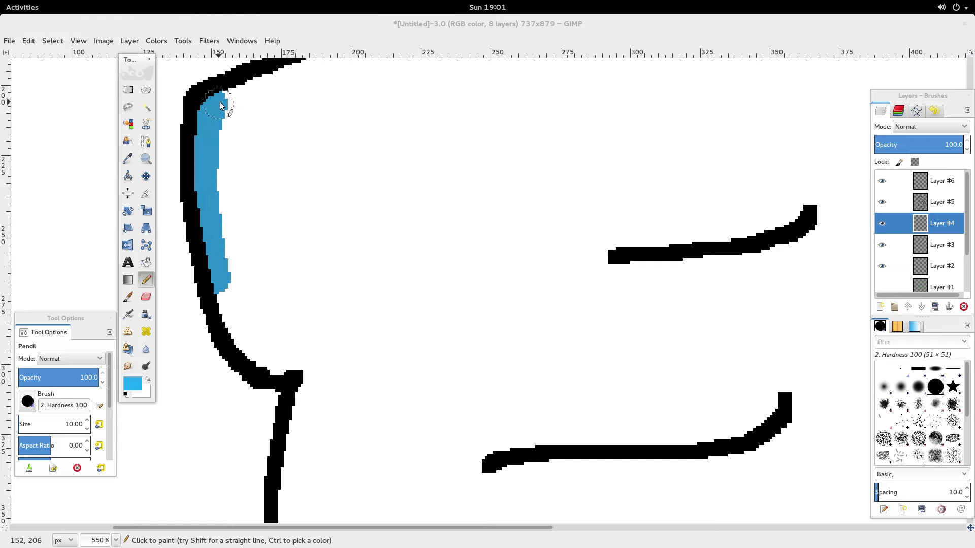
mouse_move(220, 105)
mouse_down()
mouse_move(208, 262)
mouse_move(229, 309)
mouse_up()
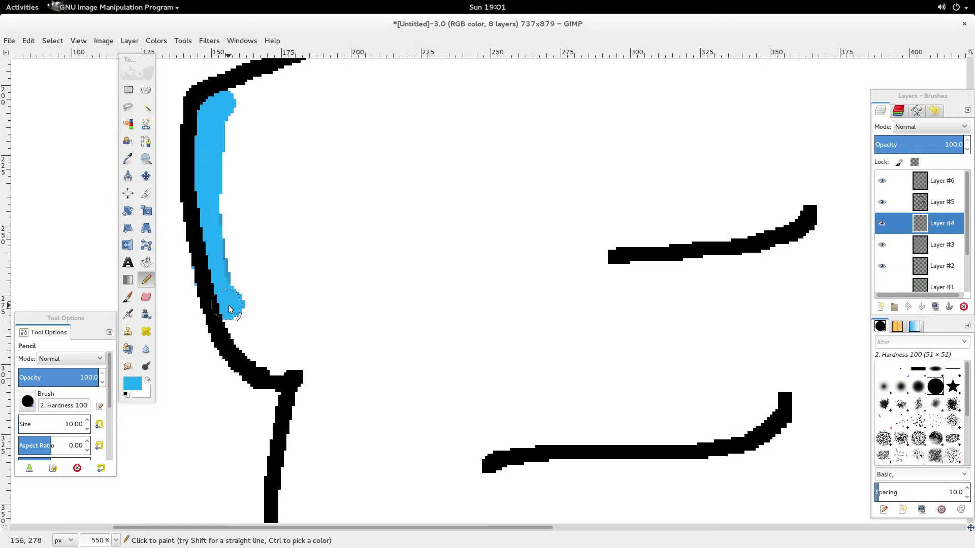
key(ctrl+z)
mouse_move(221, 105)
mouse_down()
mouse_move(209, 204)
mouse_move(223, 279)
mouse_move(213, 302)
mouse_move(227, 293)
mouse_move(240, 340)
mouse_move(299, 379)
mouse_move(300, 449)
mouse_up()
- Paint the blue band inside the closed-eye side's cheek outline, around the cheek fur and along the jaw to the neck
scroll(301, 449, down, 5)
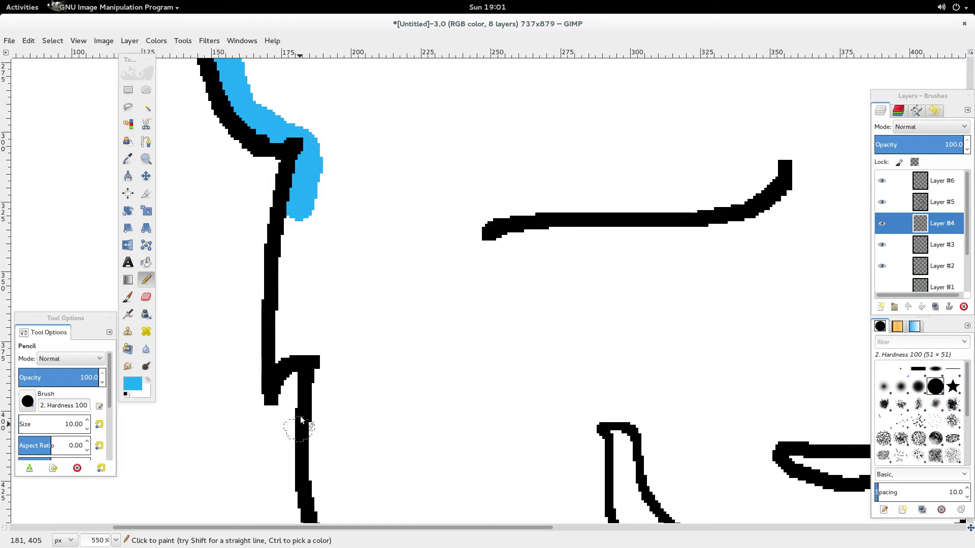
mouse_move(298, 231)
mouse_down()
mouse_move(280, 354)
mouse_move(312, 355)
mouse_move(323, 363)
mouse_move(320, 386)
mouse_up()
scroll(320, 371, down, 7)
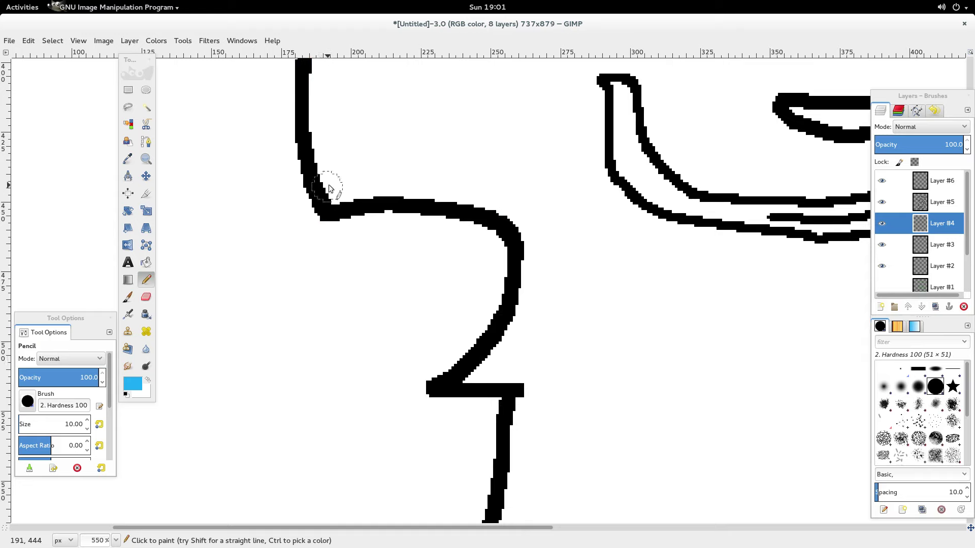
scroll(331, 191, up, 5)
mouse_move(304, 284)
mouse_down()
mouse_move(314, 292)
mouse_move(341, 439)
mouse_up()
scroll(337, 368, down, 2)
mouse_move(339, 310)
mouse_down()
mouse_move(439, 311)
mouse_move(519, 331)
mouse_move(518, 442)
mouse_up()
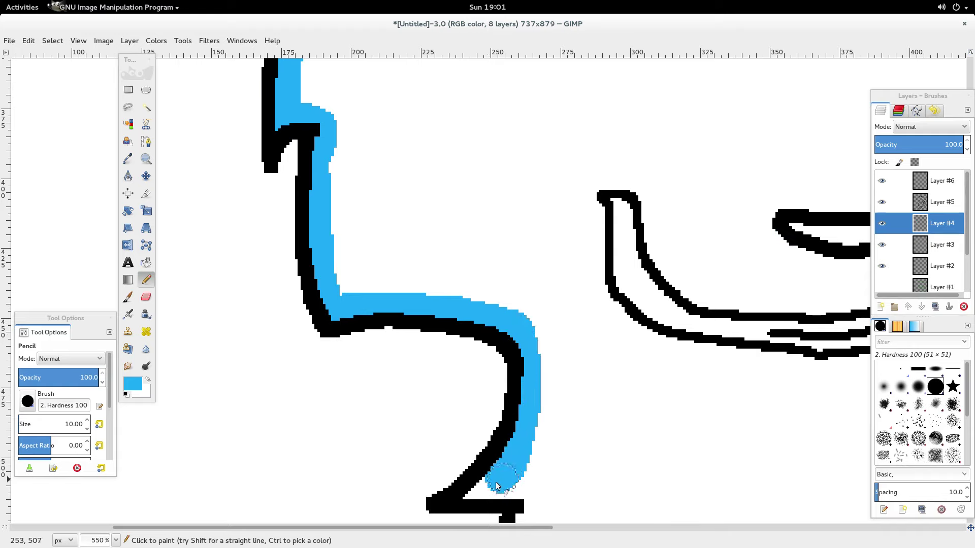
- Fill the neck fur tip with blue and extend the band down the closed-eye side of the body to the upper leg
scroll(571, 412, down, 2)
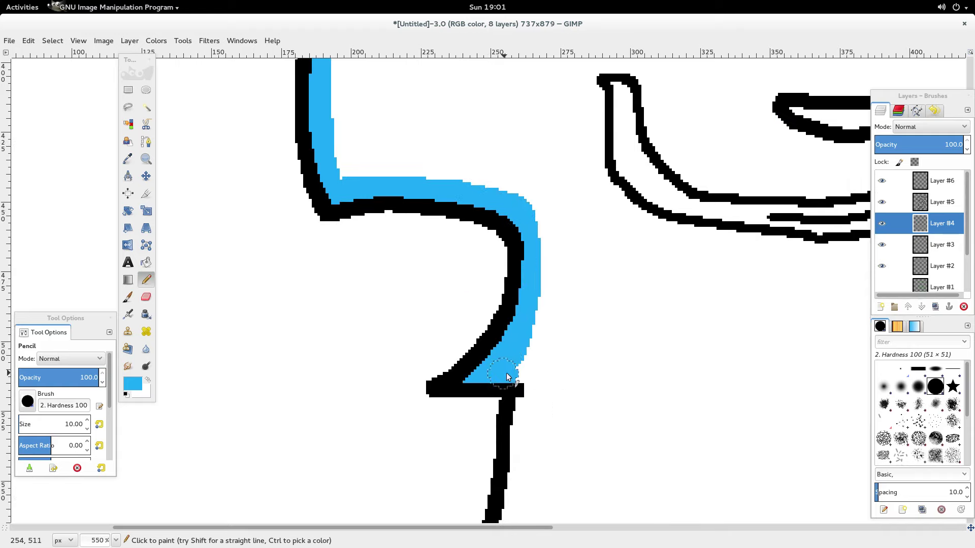
mouse_move(507, 377)
mouse_down()
mouse_move(523, 388)
mouse_move(523, 429)
mouse_up()
scroll(524, 345, down, 2)
drag(519, 302, 508, 426)
scroll(507, 312, down, 4)
mouse_move(501, 191)
mouse_down()
mouse_move(502, 246)
mouse_move(482, 353)
mouse_up()
scroll(494, 268, down, 4)
mouse_move(478, 112)
mouse_down()
mouse_move(478, 234)
mouse_move(457, 320)
mouse_up()
- Paint the blue band down the outer edge of the closed-eye side's front leg and back up its inner edge to the chest fur
scroll(478, 209, down, 2)
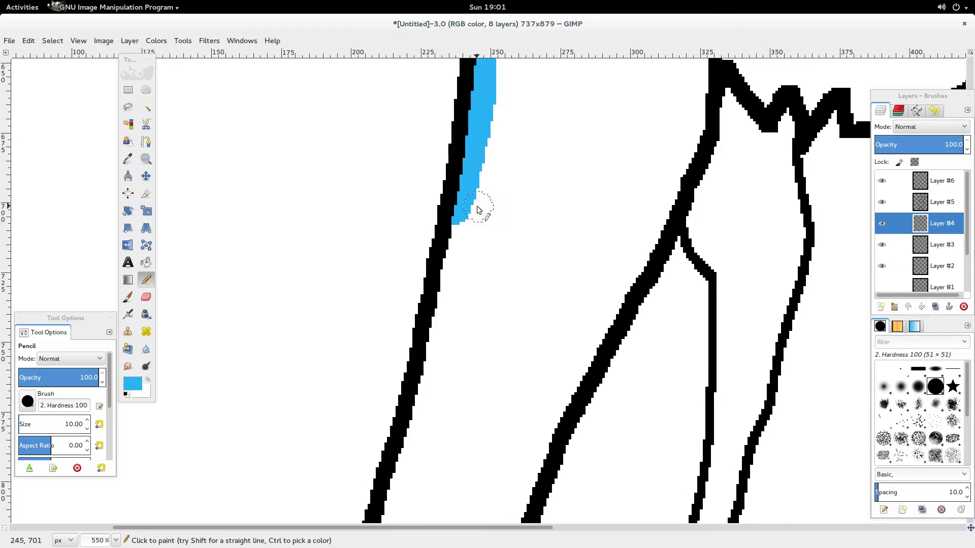
mouse_move(478, 208)
mouse_down()
mouse_move(460, 235)
mouse_move(416, 395)
mouse_up()
scroll(431, 375, down, 3)
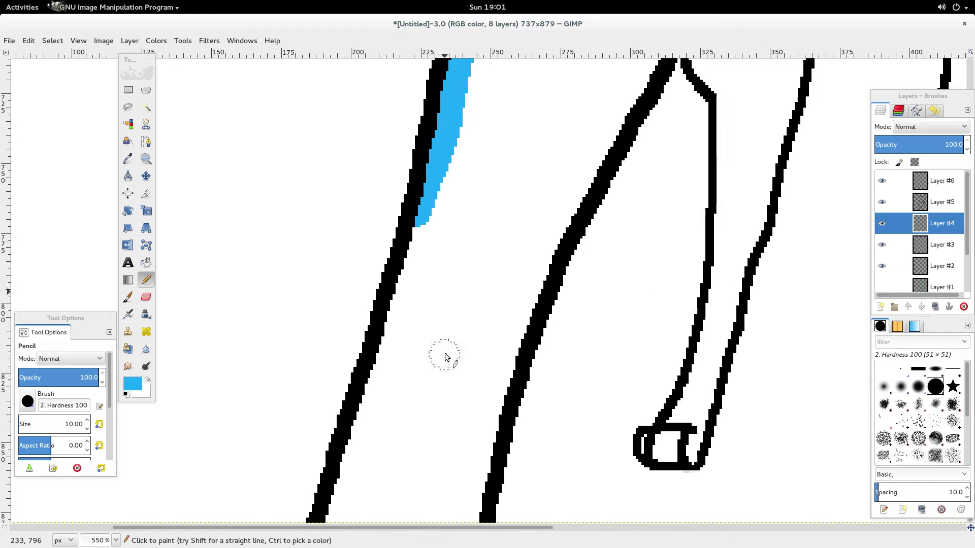
mouse_move(426, 220)
mouse_down()
mouse_move(398, 315)
mouse_move(362, 392)
mouse_up()
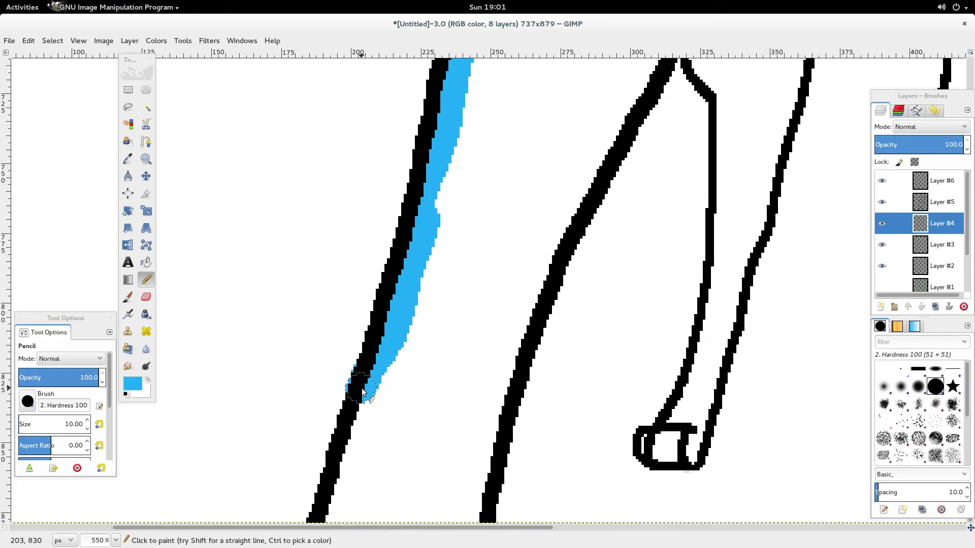
key(ctrl+z)
mouse_move(429, 211)
mouse_down()
mouse_move(360, 427)
mouse_move(422, 302)
mouse_move(334, 474)
mouse_move(367, 445)
mouse_move(333, 527)
mouse_move(348, 446)
mouse_move(346, 514)
mouse_move(473, 517)
mouse_move(517, 326)
mouse_move(583, 179)
mouse_up()
scroll(581, 187, up, 5)
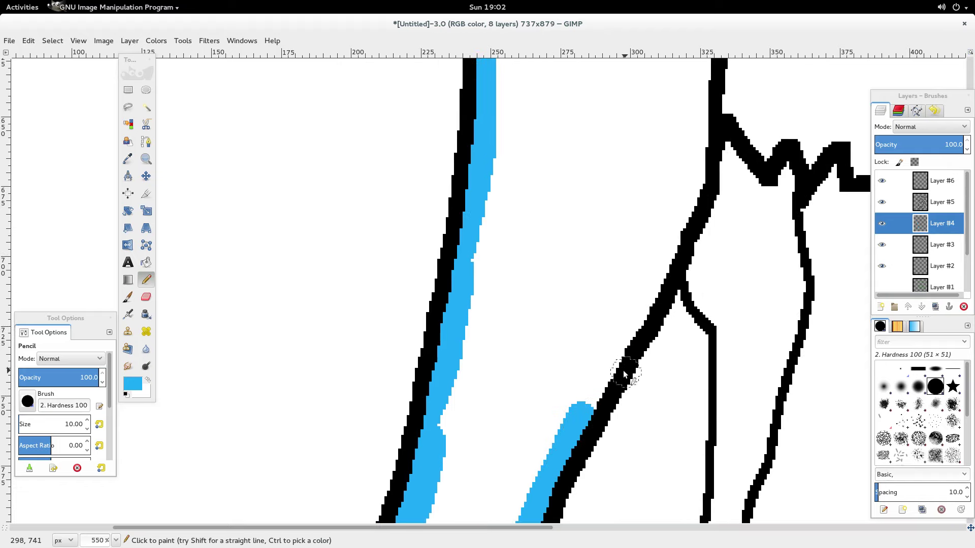
mouse_move(583, 415)
mouse_down()
mouse_move(684, 218)
mouse_move(700, 57)
mouse_up()
- Switch to Firefox to check the body colors in the Toy Bonnie image, and return to GIMP
mouse_move(0, 0)
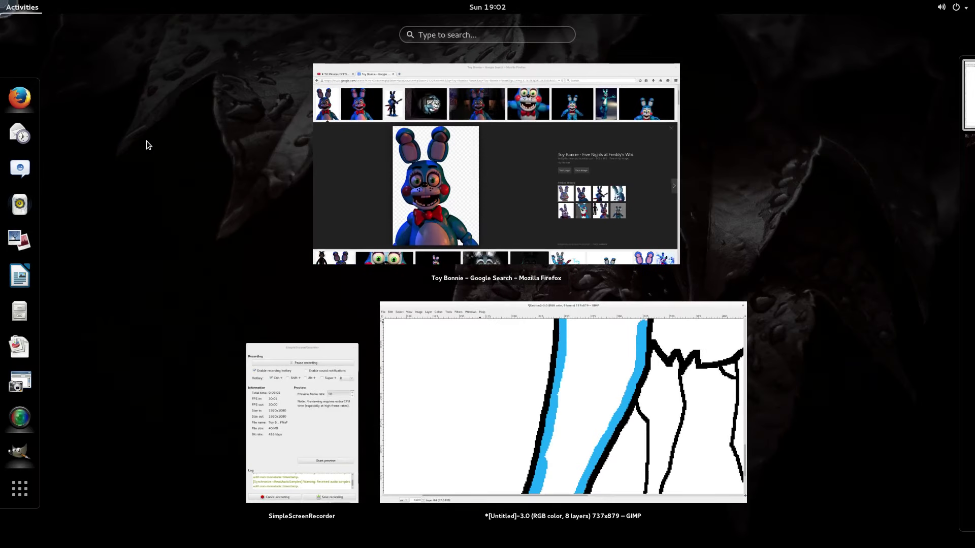
click(404, 131)
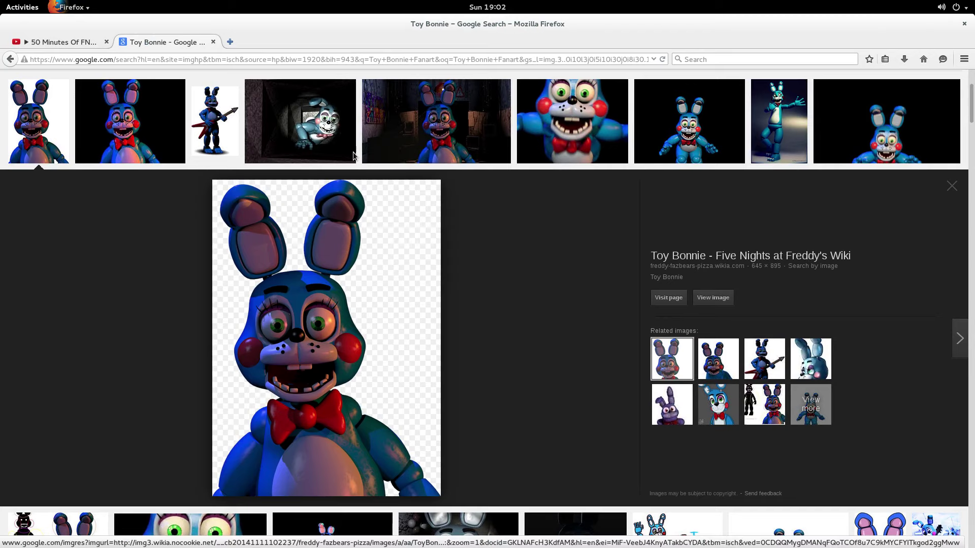
mouse_move(0, 0)
click(659, 409)
- Extend the blue band up the closed-eye side of the chest fur to the tip of its outline
scroll(656, 306, up, 3)
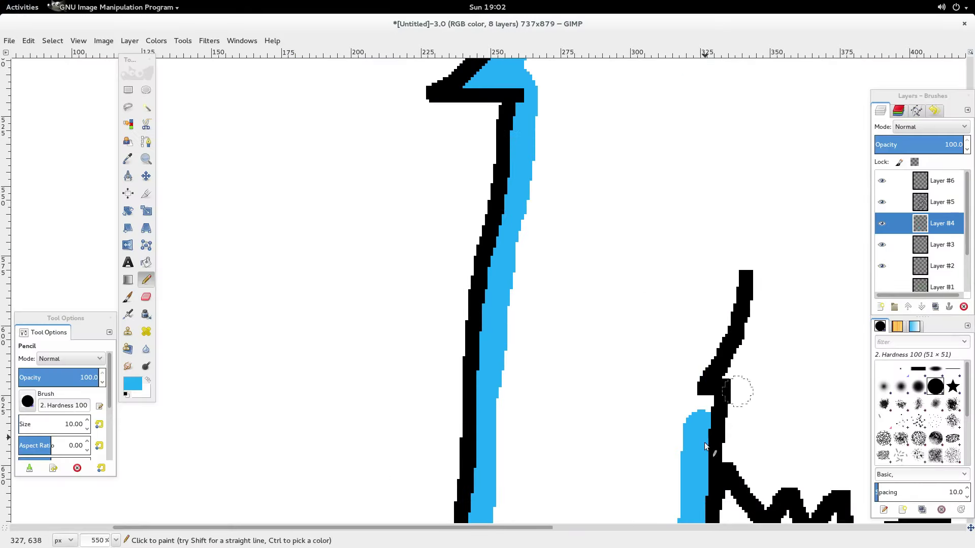
mouse_move(703, 424)
mouse_down()
mouse_move(698, 375)
mouse_move(736, 280)
mouse_up()
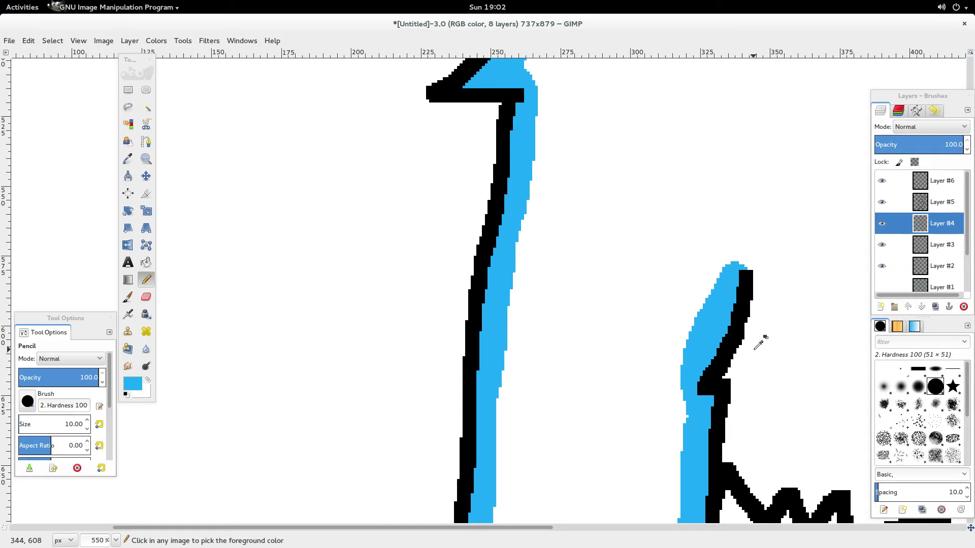
ctrl+scroll(755, 345, down, 2)
drag(564, 530, 618, 530)
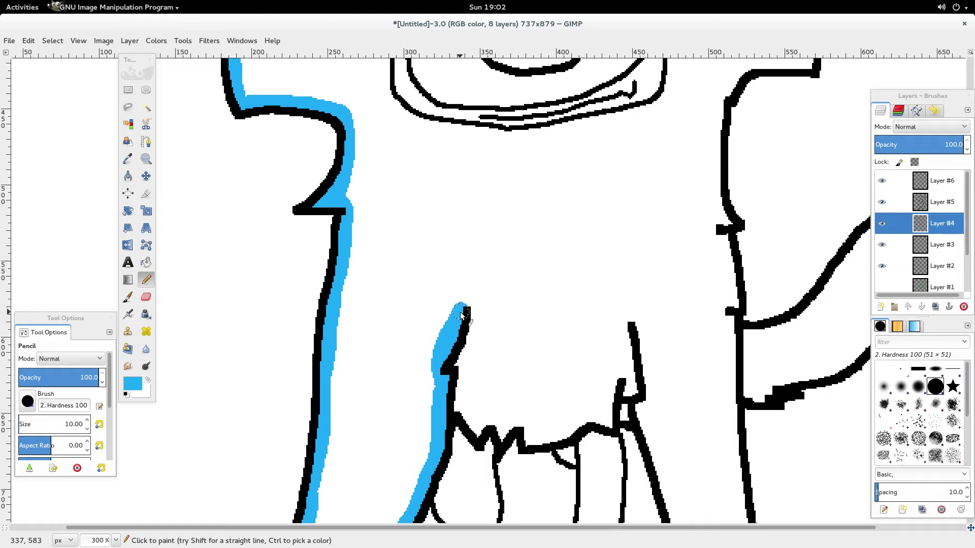
mouse_move(463, 299)
mouse_down()
mouse_move(480, 245)
mouse_move(496, 264)
mouse_move(490, 256)
mouse_move(526, 254)
mouse_up()
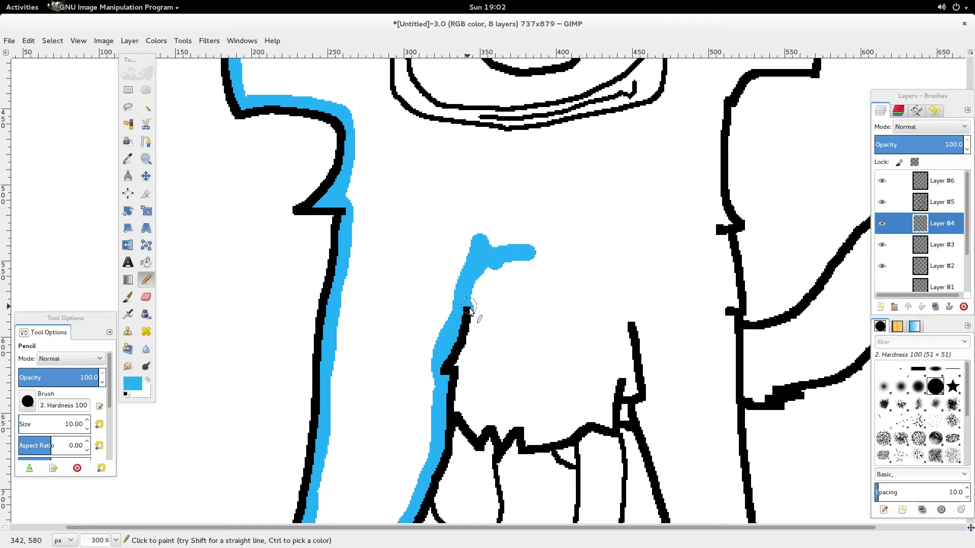
key(ctrl+z)
key(ctrl+z)
key(ctrl+z)
key(ctrl+z)
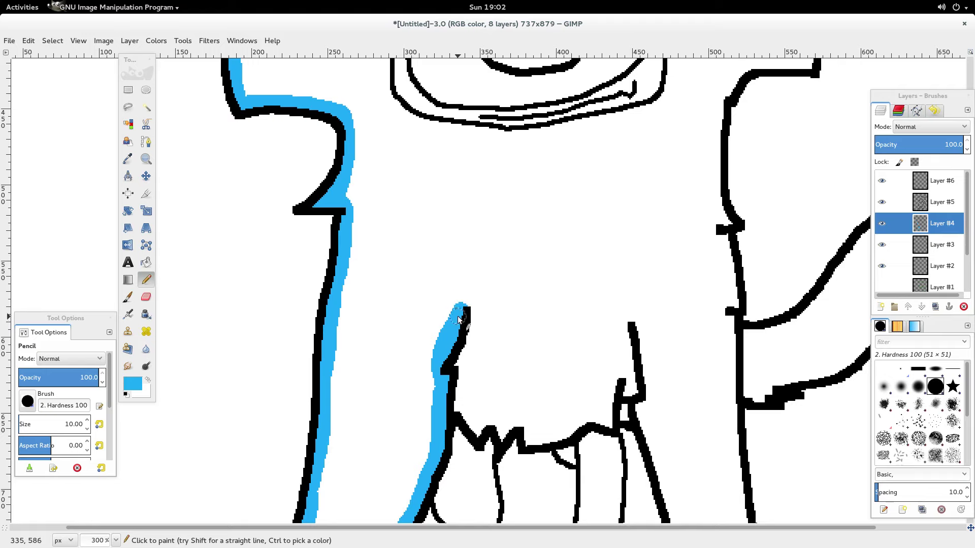
- Paint a blue arch over the chest fur and down its open-eye side, filling the small gaps at the fur's lower edge
mouse_move(463, 309)
mouse_down()
mouse_move(470, 287)
mouse_move(513, 265)
mouse_move(562, 264)
mouse_move(619, 293)
mouse_move(636, 320)
mouse_up()
scroll(660, 274, up, 6)
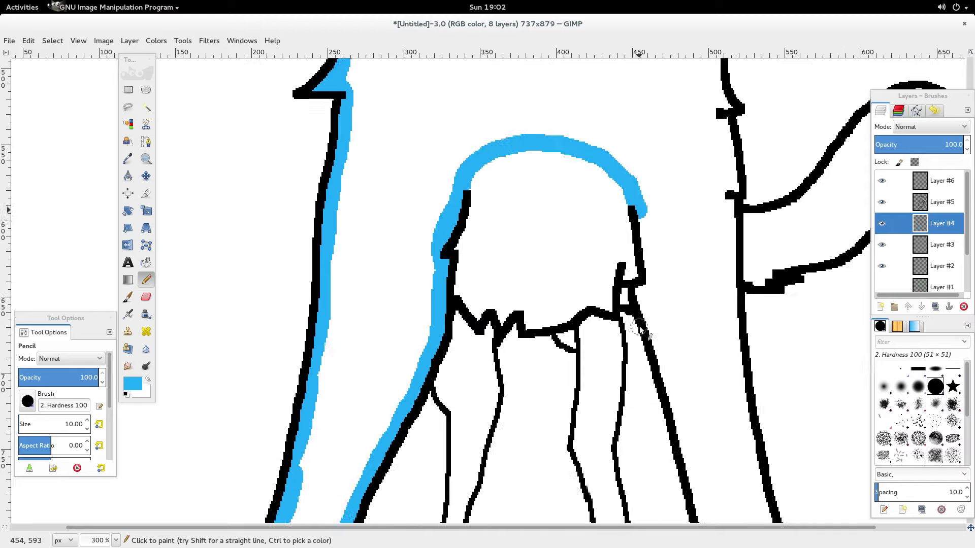
scroll(685, 243, down, 4)
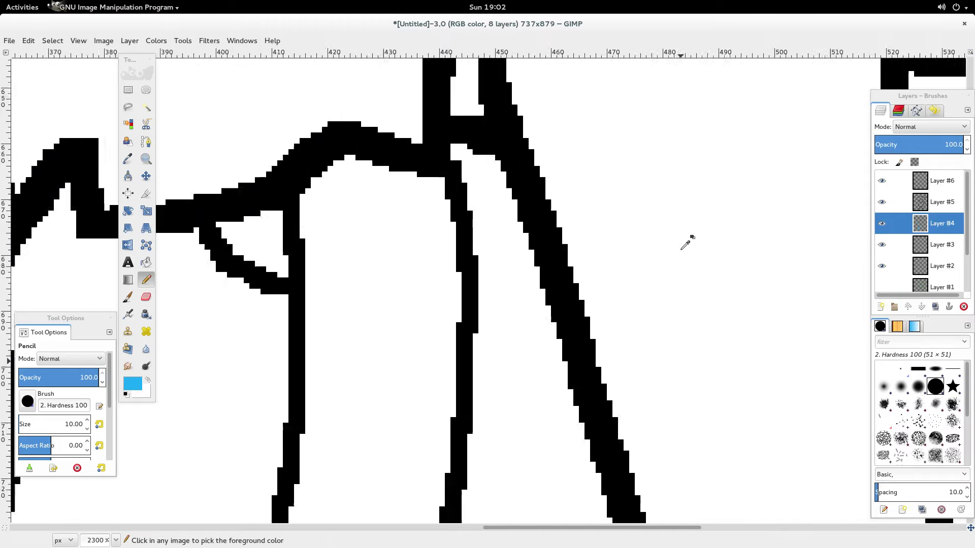
mouse_move(567, 177)
mouse_down()
mouse_move(572, 160)
mouse_move(575, 178)
mouse_up()
scroll(649, 198, up, 5)
mouse_move(625, 239)
mouse_down()
mouse_move(616, 254)
mouse_move(610, 420)
mouse_up()
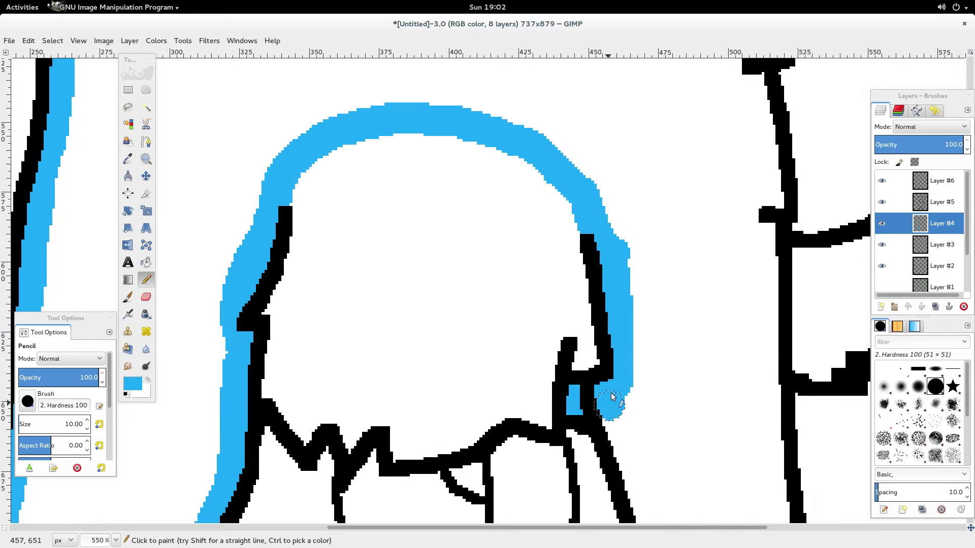
scroll(596, 248, down, 5)
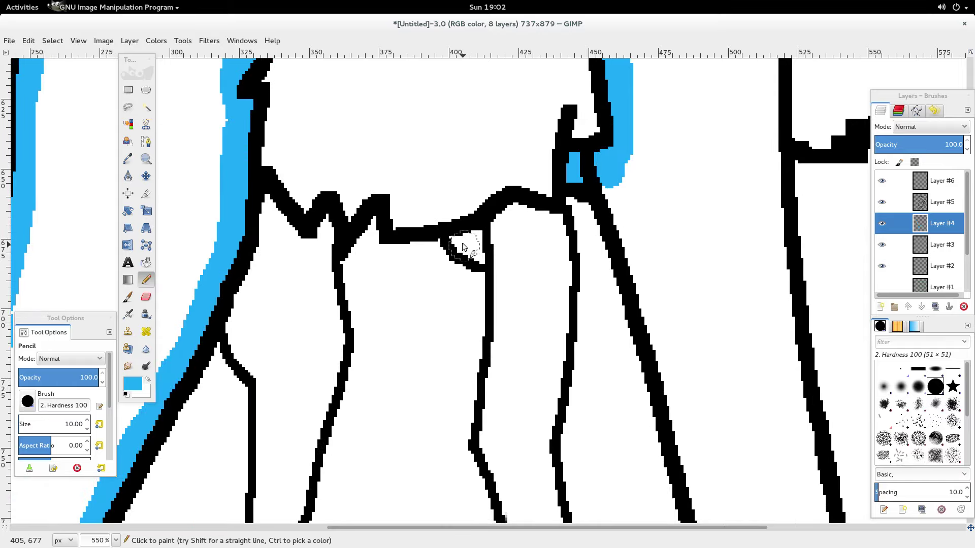
drag(462, 246, 489, 251)
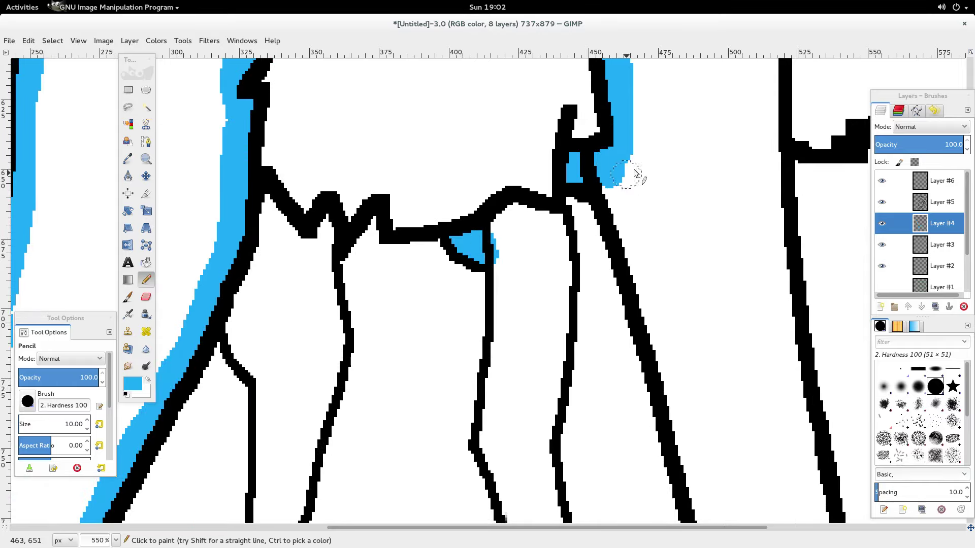
- Paint the blue band down the inner edge of the open-eye side's front leg to the bottom of the canvas
drag(619, 190, 669, 350)
scroll(665, 350, down, 3)
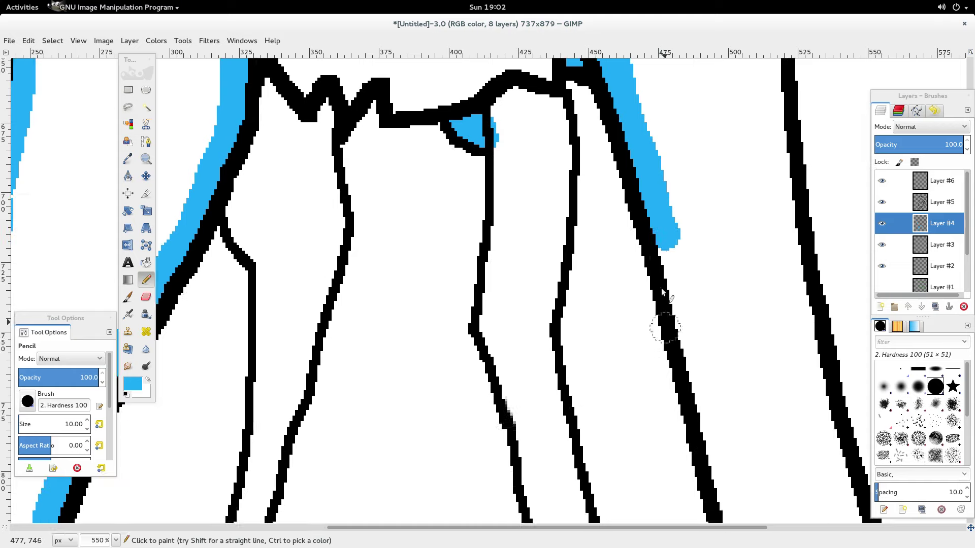
drag(662, 241, 698, 359)
scroll(683, 301, down, 4)
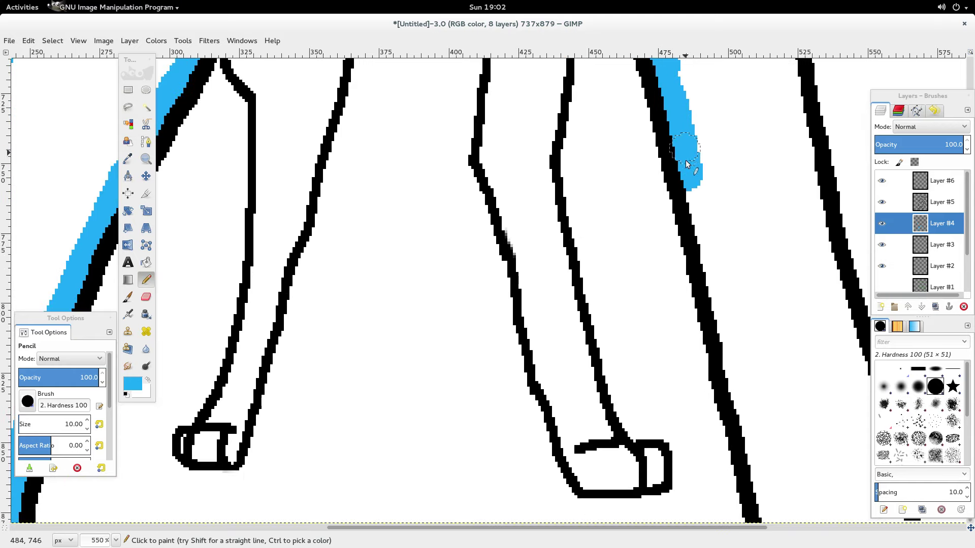
mouse_move(685, 164)
mouse_down()
mouse_move(729, 334)
mouse_move(726, 311)
mouse_up()
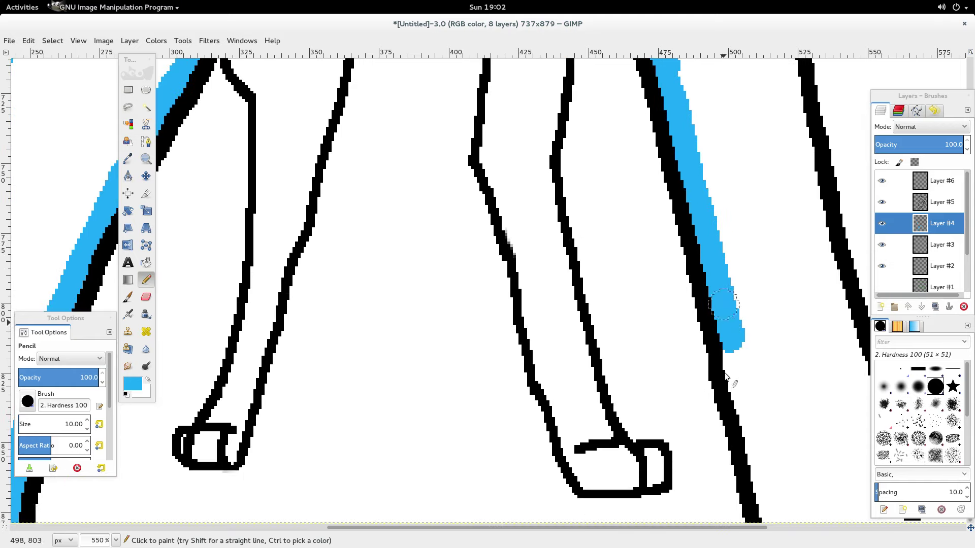
drag(728, 357, 764, 526)
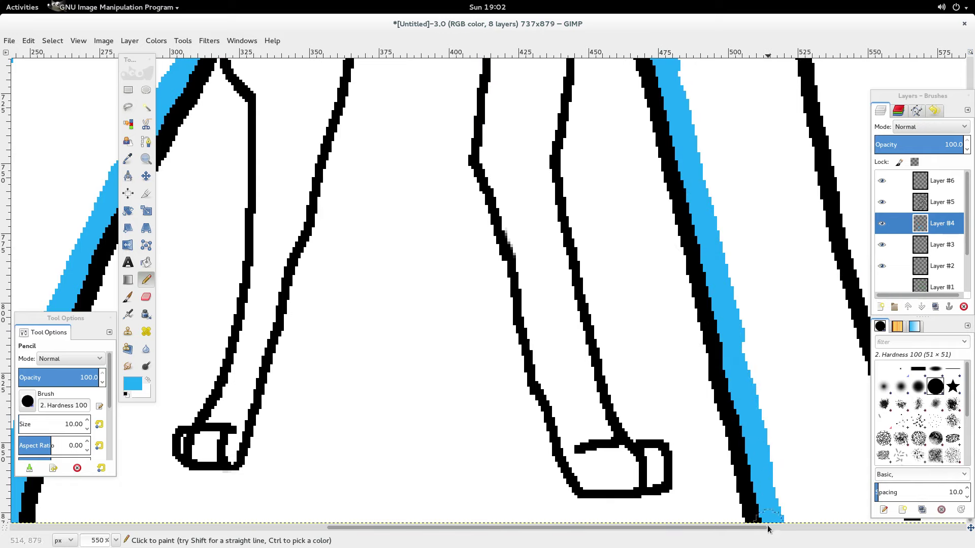
- Paint the blue band up the outer edge of the open-eye side's front leg and body to the neck
scroll(760, 530, right, 5)
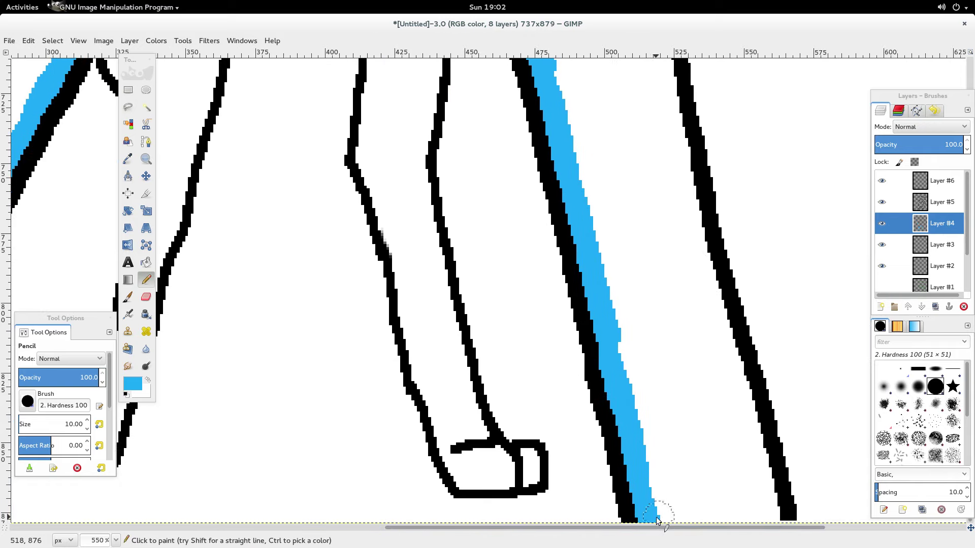
mouse_move(656, 512)
mouse_down()
mouse_move(771, 513)
mouse_move(688, 157)
mouse_up()
scroll(687, 157, up, 9)
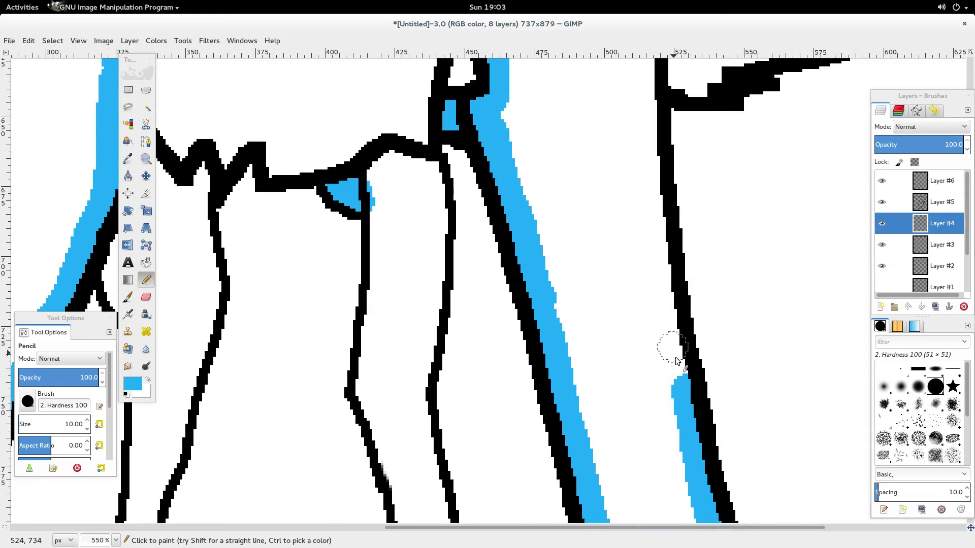
mouse_move(682, 376)
mouse_down()
mouse_move(655, 239)
mouse_move(656, 168)
mouse_up()
scroll(656, 168, up, 9)
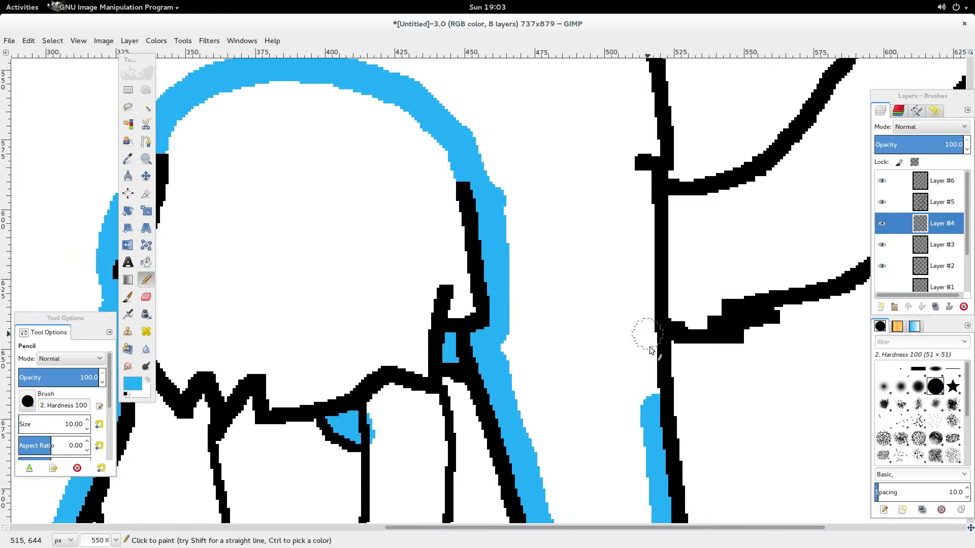
drag(653, 401, 645, 147)
scroll(646, 148, up, 9)
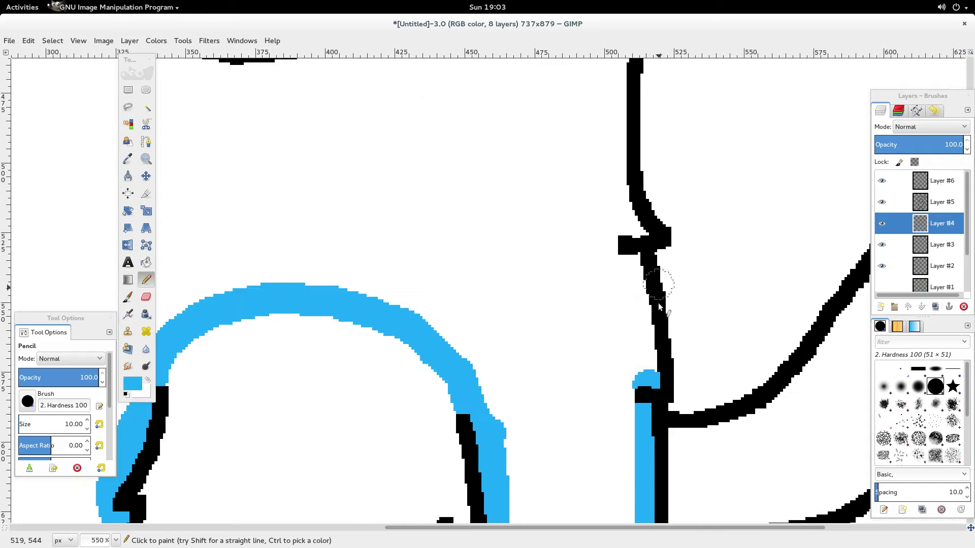
drag(652, 382, 620, 148)
scroll(621, 148, up, 9)
- Extend the blue band around the neck and along the stepped cheek fur on the open-eye side, up to the ear's base
mouse_move(628, 383)
mouse_down()
mouse_move(631, 219)
mouse_move(661, 194)
mouse_up()
scroll(640, 239, up, 5)
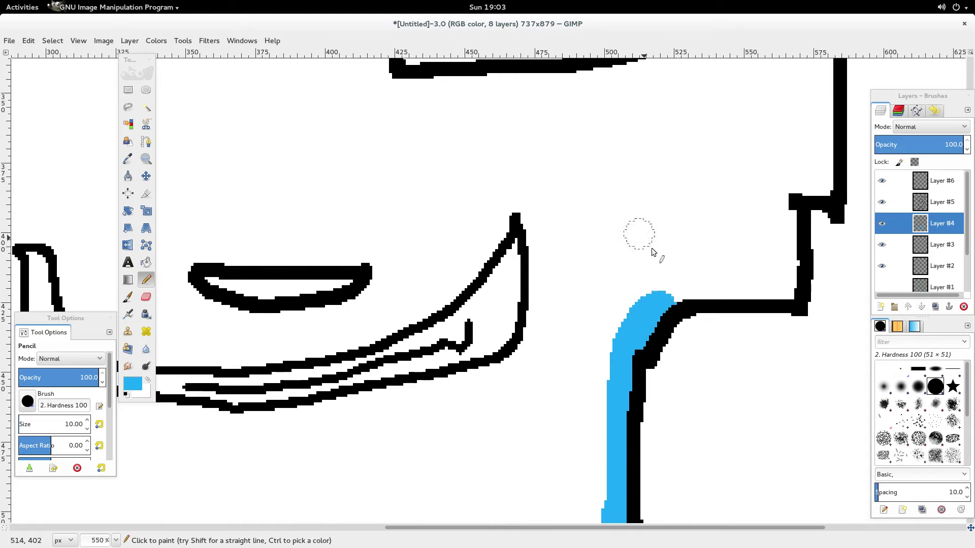
drag(660, 310, 676, 296)
mouse_move(742, 296)
mouse_down()
mouse_move(789, 292)
mouse_move(784, 199)
mouse_move(824, 189)
mouse_up()
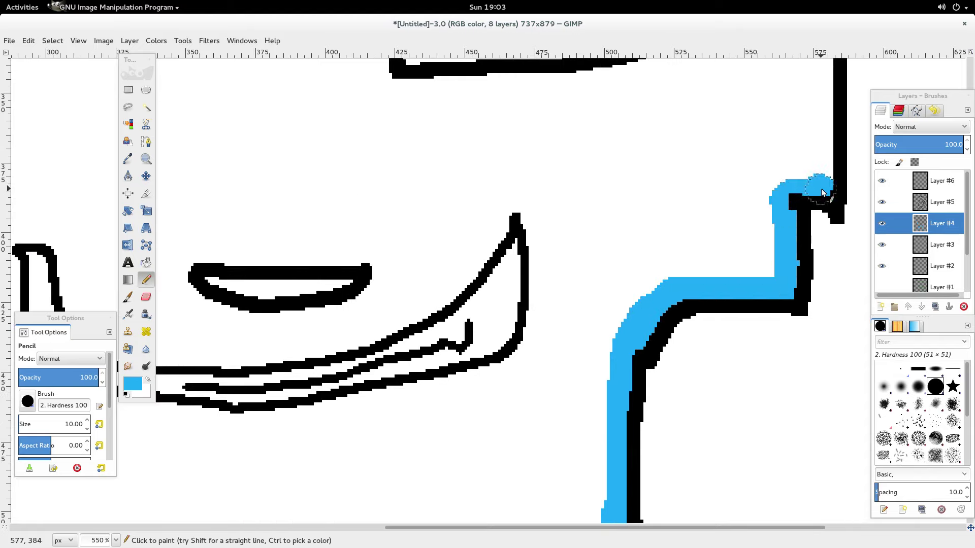
scroll(823, 189, up, 5)
drag(820, 421, 827, 237)
scroll(696, 451, up, 3)
- Paint the blue band up the outer edge of the open-eye side's ear and along its flat top
scroll(671, 530, right, 5)
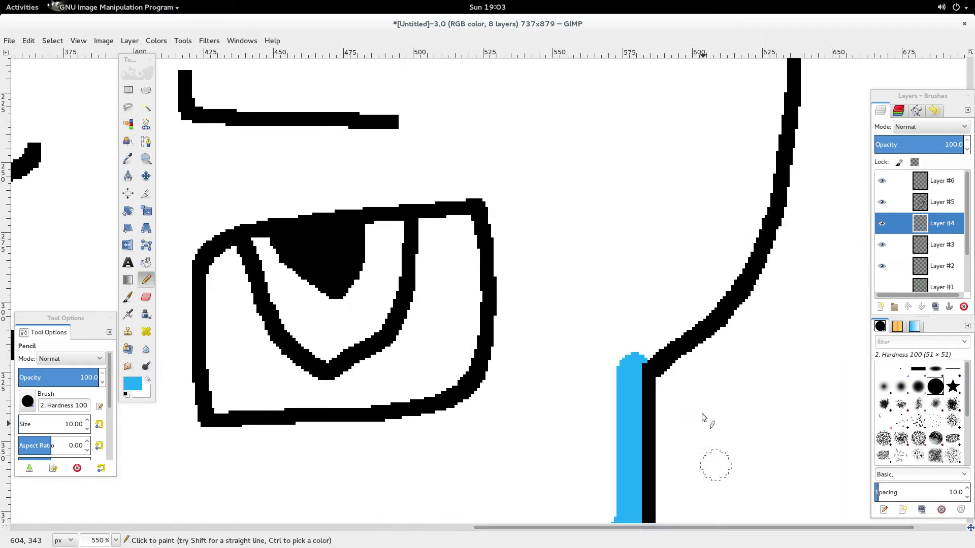
mouse_move(627, 356)
mouse_down()
mouse_move(665, 346)
mouse_move(718, 301)
mouse_move(725, 264)
mouse_up()
scroll(710, 369, up, 5)
mouse_move(729, 496)
mouse_down()
mouse_move(753, 413)
mouse_move(776, 207)
mouse_move(757, 175)
mouse_up()
scroll(759, 269, up, 3)
mouse_move(761, 316)
mouse_down()
mouse_move(757, 300)
mouse_move(497, 294)
mouse_up()
- Continue the blue band from the open-eye side's ear along the slanted edge and across the top of the head
key(Tab)
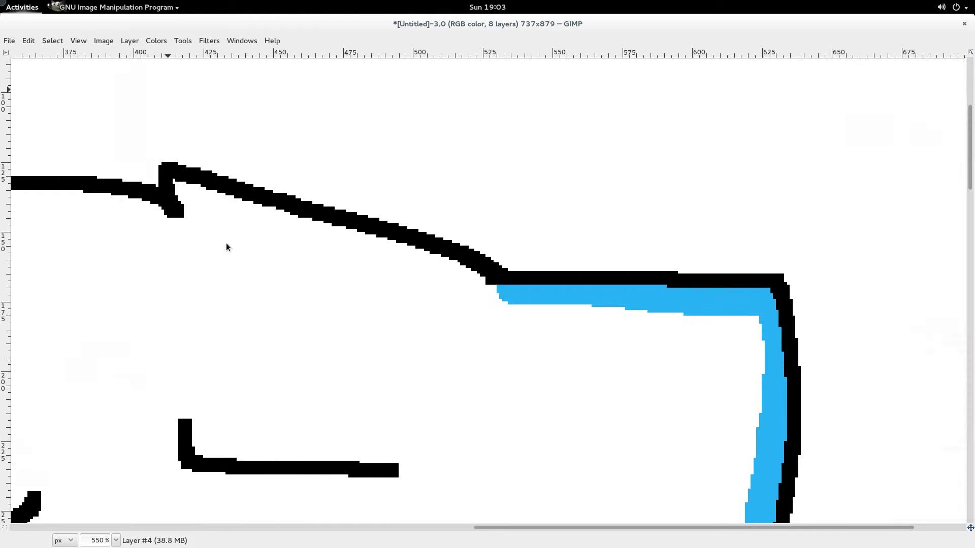
key(super)
click(502, 439)
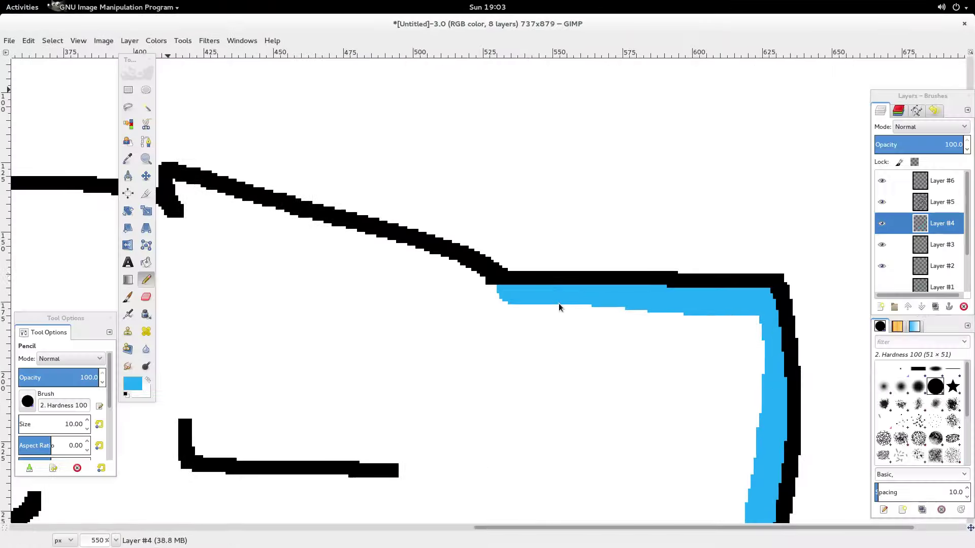
mouse_move(513, 306)
mouse_down()
mouse_move(424, 257)
mouse_move(230, 216)
mouse_move(180, 190)
mouse_up()
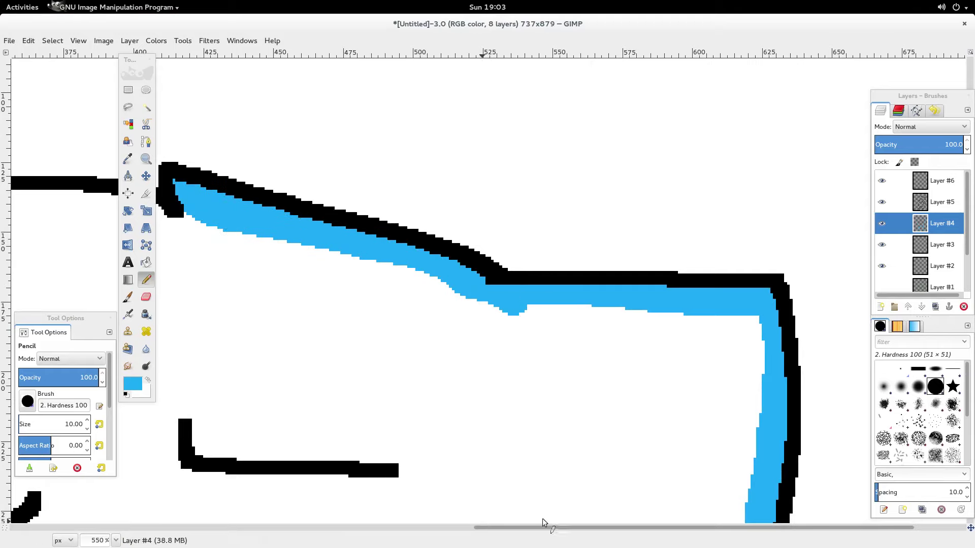
drag(538, 526, 380, 519)
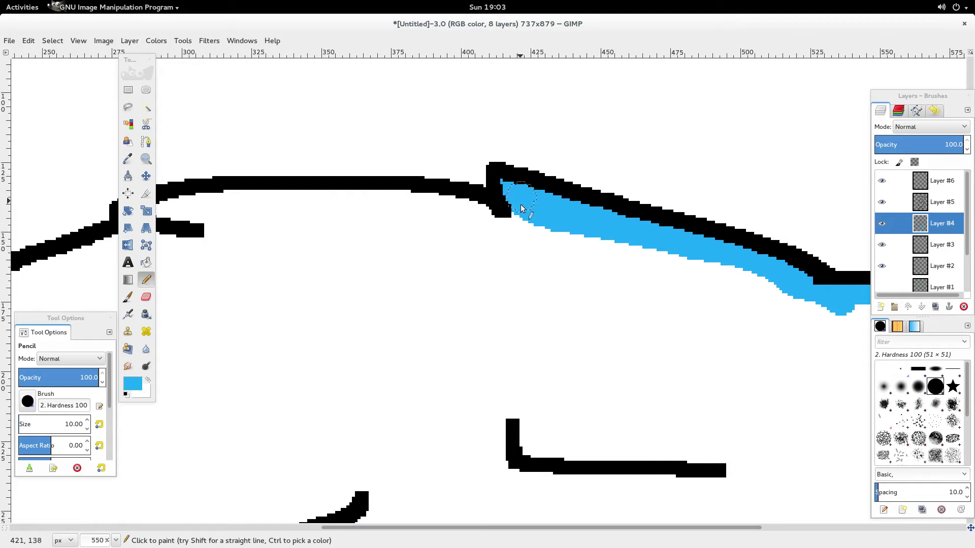
mouse_move(522, 208)
mouse_down()
mouse_move(406, 205)
mouse_move(222, 212)
mouse_up()
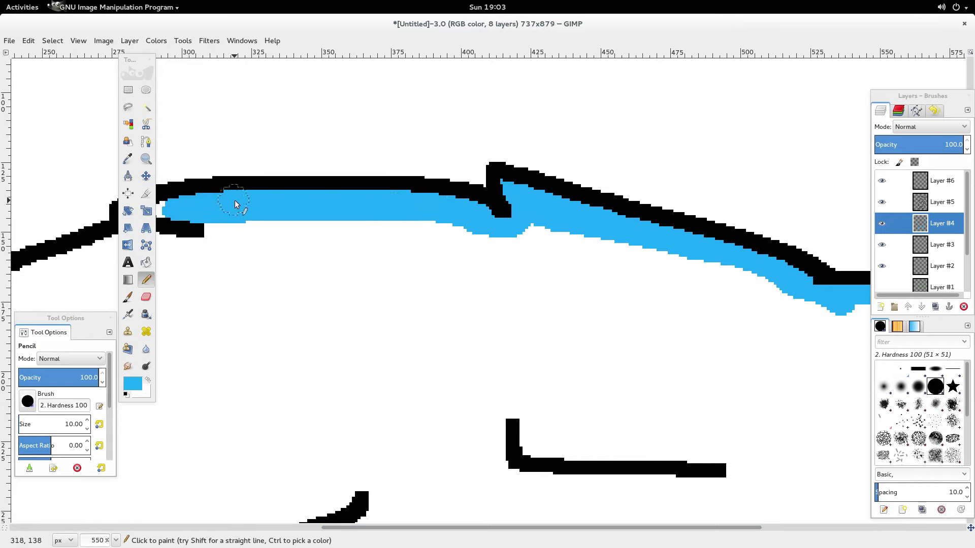
- Complete the blue band down the closed-eye side's ear slope, moving the Toolbox and Tool Options clear of the drawing
drag(545, 528, 444, 528)
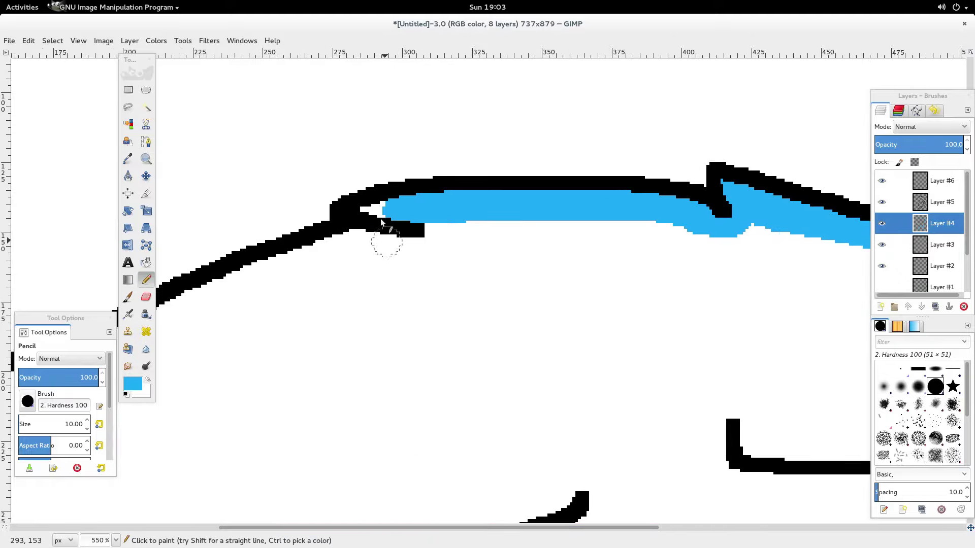
mouse_move(380, 222)
mouse_down()
mouse_move(368, 208)
mouse_move(429, 231)
mouse_move(274, 274)
mouse_up()
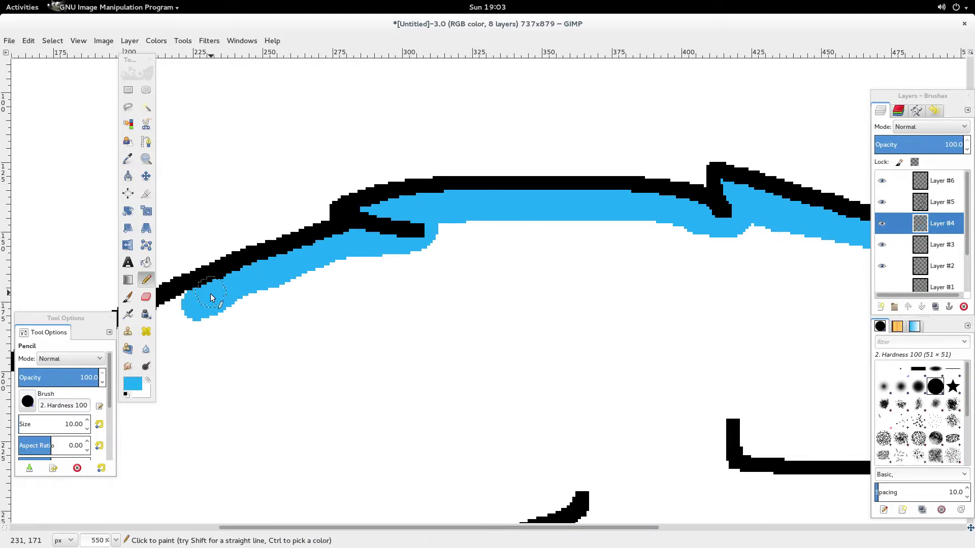
drag(210, 294, 162, 320)
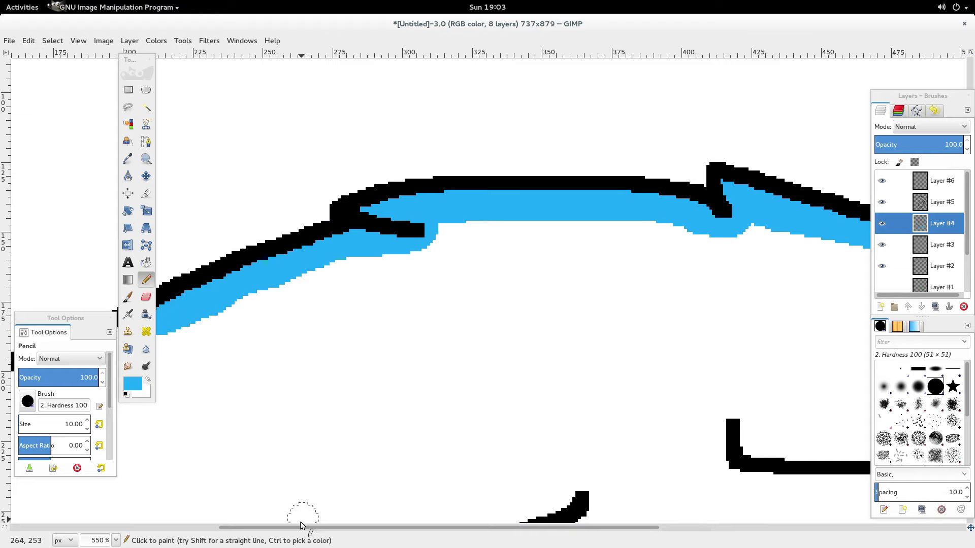
drag(300, 525, 239, 527)
drag(145, 62, 27, 30)
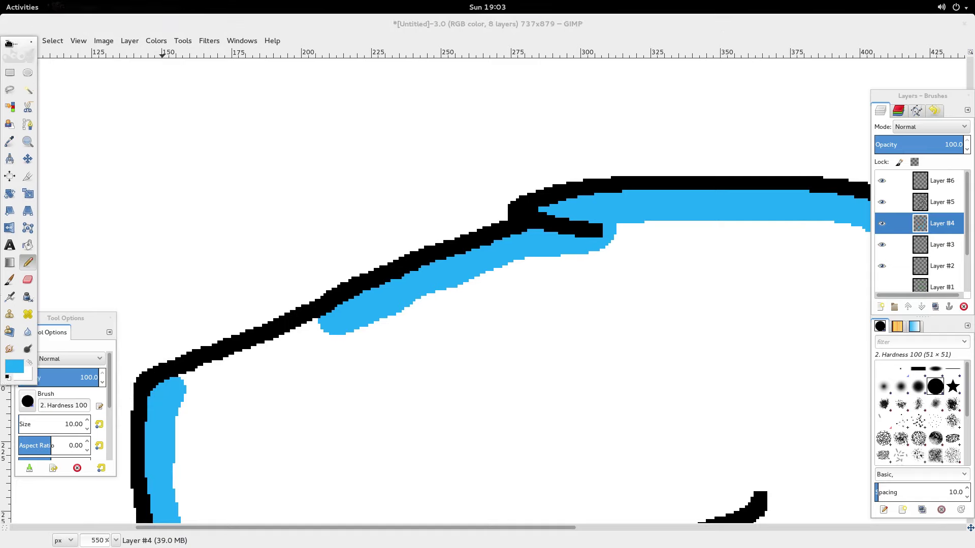
drag(57, 333, 50, 379)
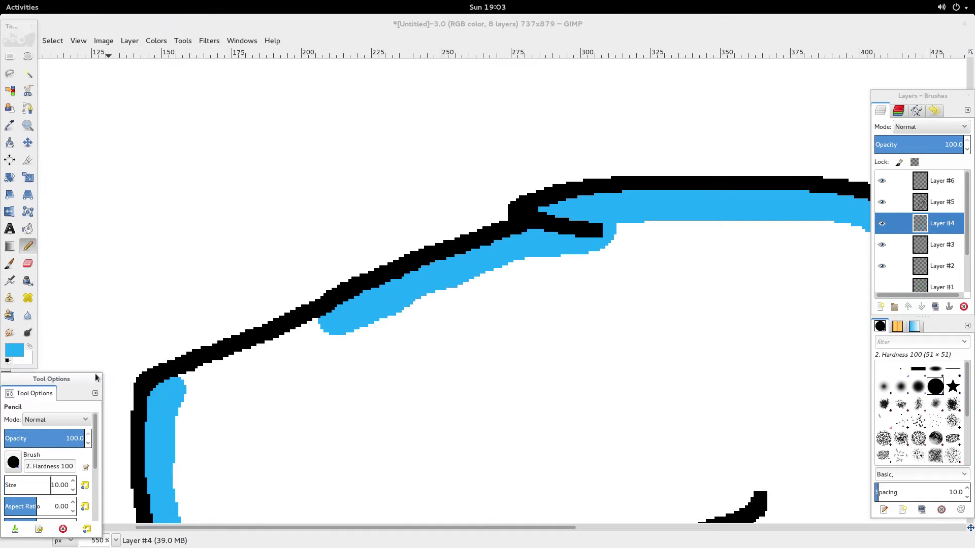
drag(184, 387, 340, 318)
- Bucket-fill the head, body and front legs inside the band with the blue foreground color
ctrl+scroll(340, 318, down, 5)
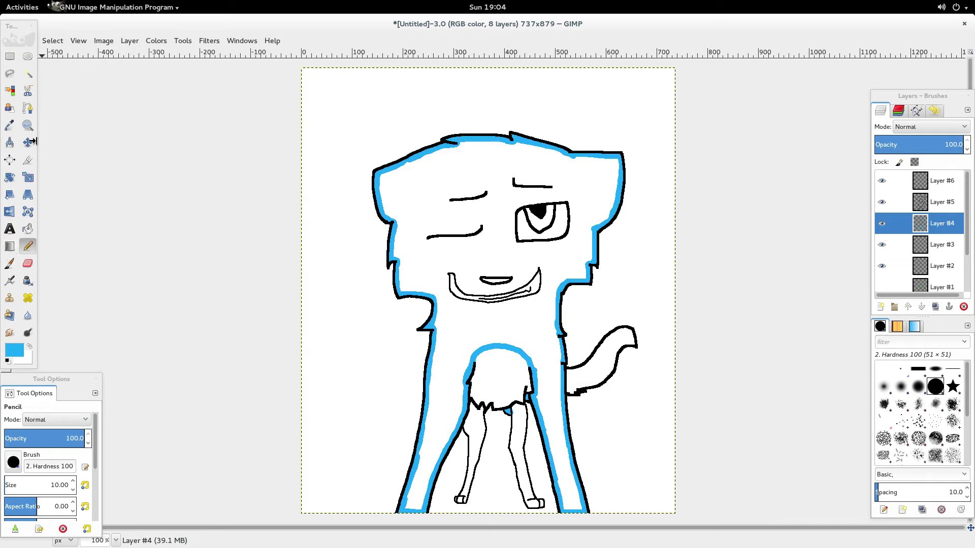
click(27, 228)
click(432, 266)
click(432, 266)
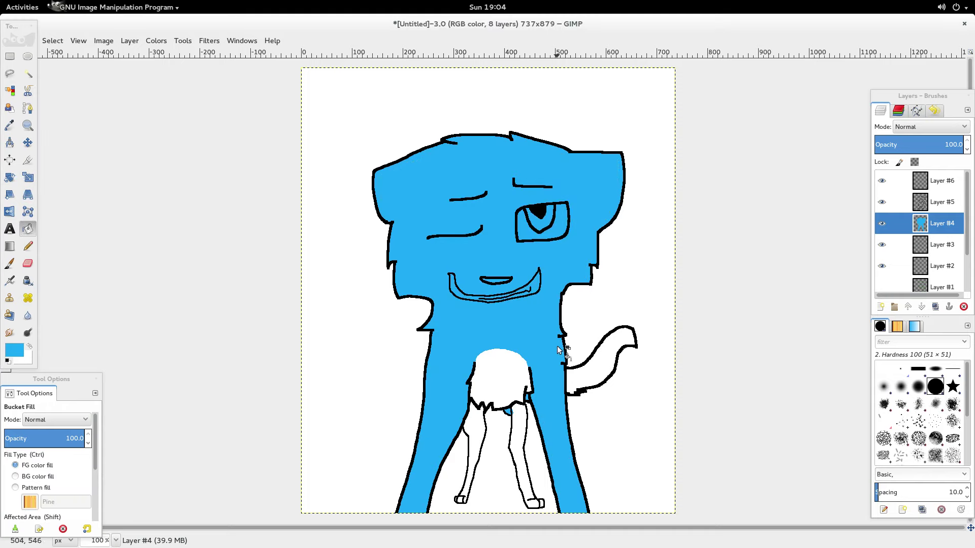
- Paint a blue Pencil band over the top and down the outer edge of the open-eye side's hind leg to the ankle
ctrl+scroll(541, 405, up, 4)
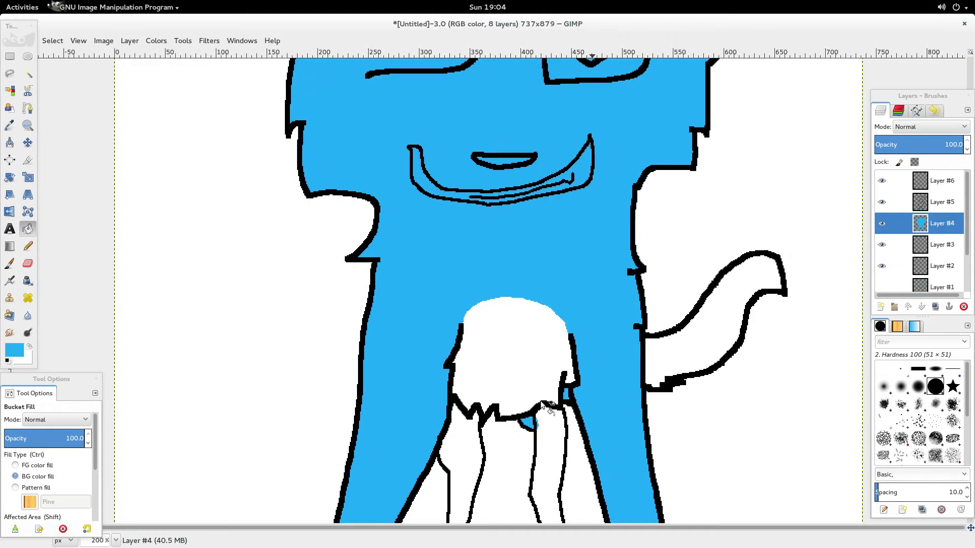
scroll(545, 405, down, 5)
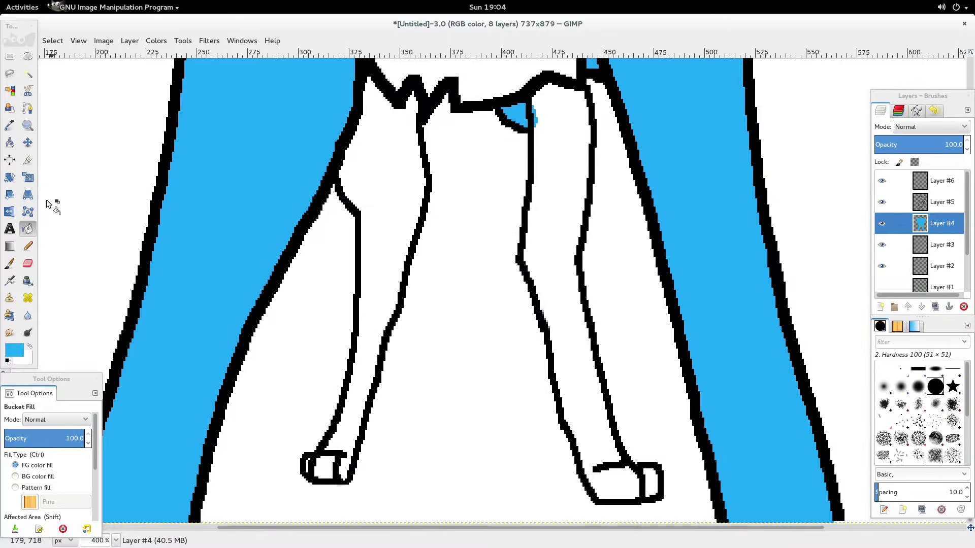
click(28, 246)
scroll(546, 244, up, 3)
mouse_move(537, 217)
mouse_down()
mouse_move(551, 204)
mouse_move(573, 208)
mouse_move(581, 235)
mouse_move(573, 362)
mouse_up()
key(ctrl+z)
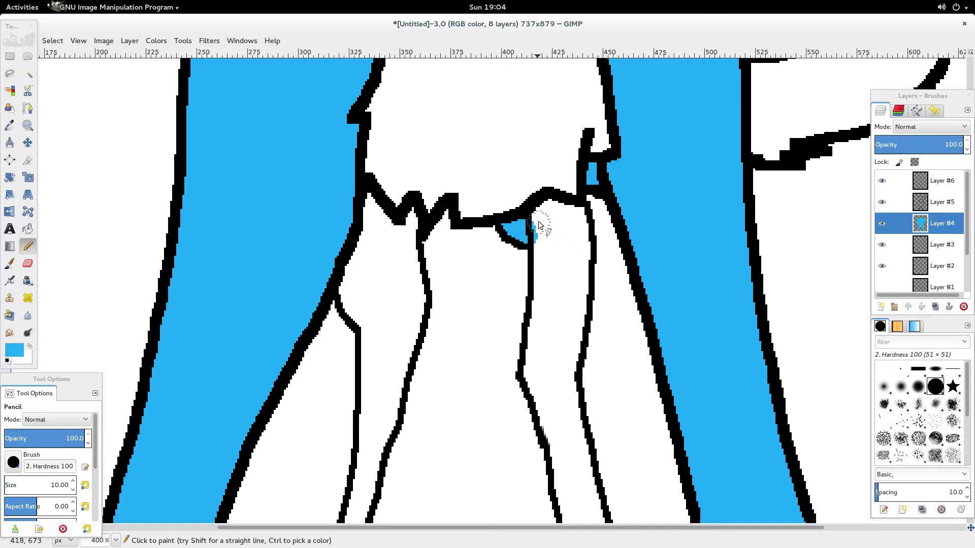
mouse_move(541, 218)
mouse_down()
mouse_move(575, 215)
mouse_move(577, 230)
mouse_move(568, 401)
mouse_up()
scroll(569, 408, down, 3)
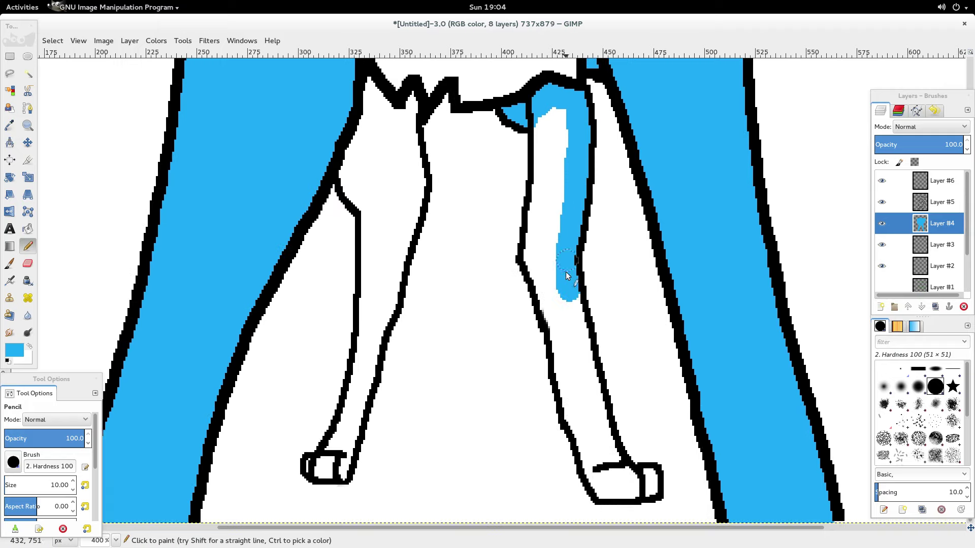
drag(567, 284, 606, 444)
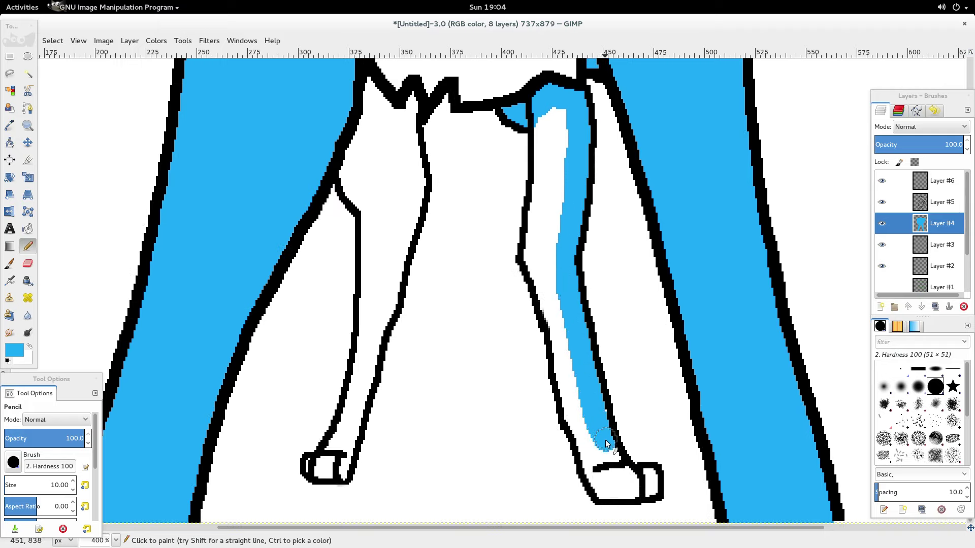
- Switch to Firefox to check the Toy Bonnie drawing with the white belly among the image results, and return to GIMP
key(super)
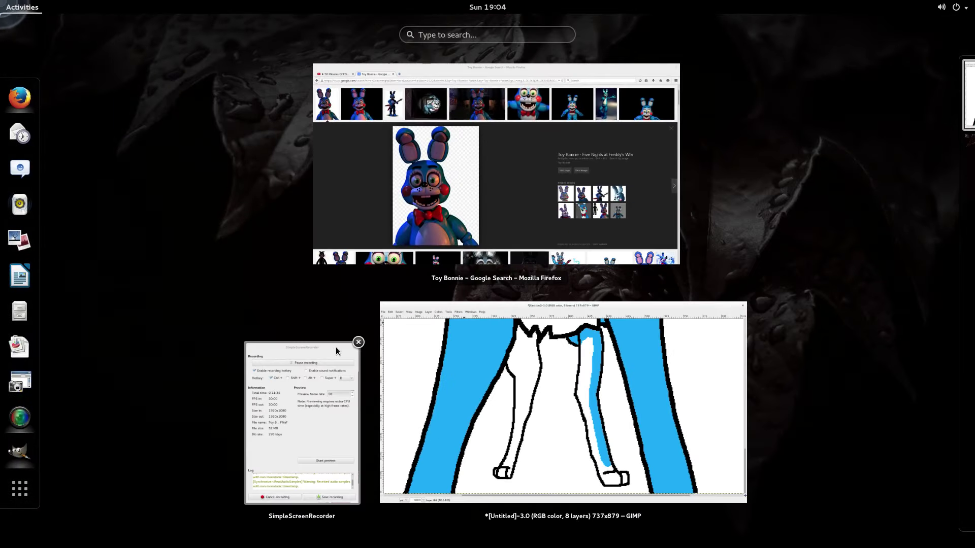
click(477, 208)
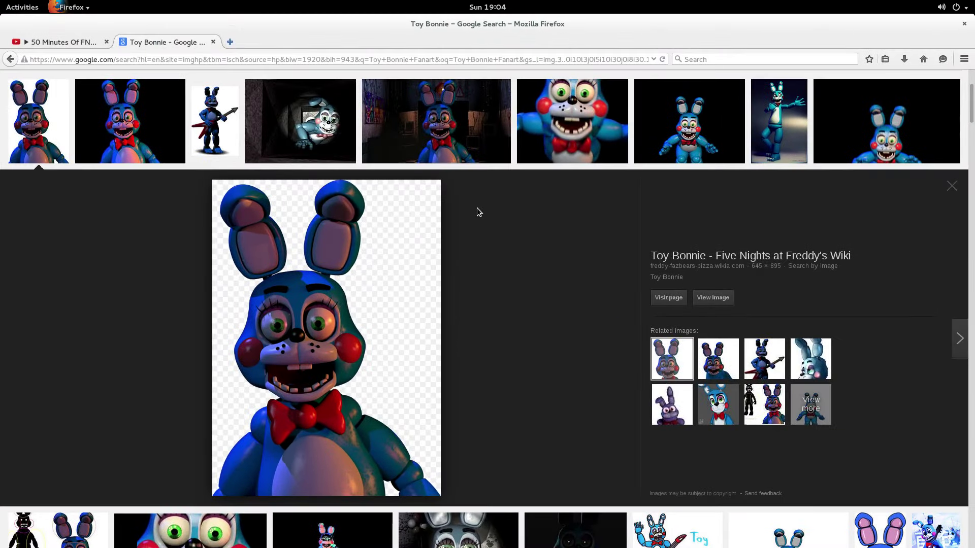
scroll(476, 209, down, 5)
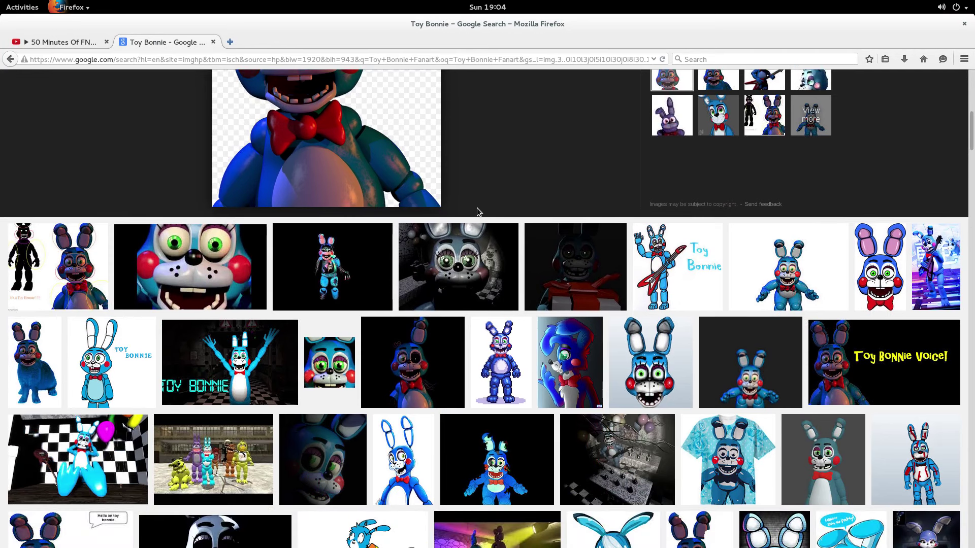
scroll(477, 212, down, 3)
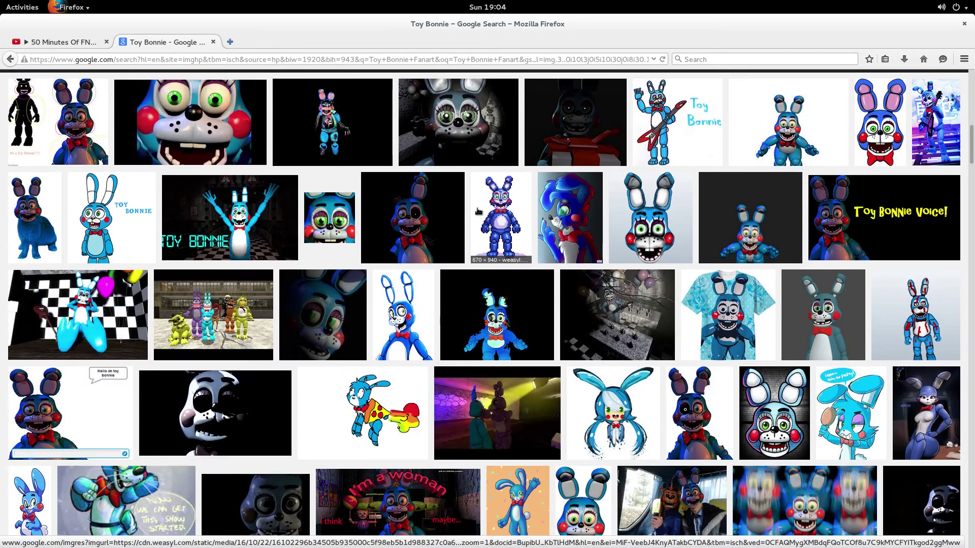
click(423, 325)
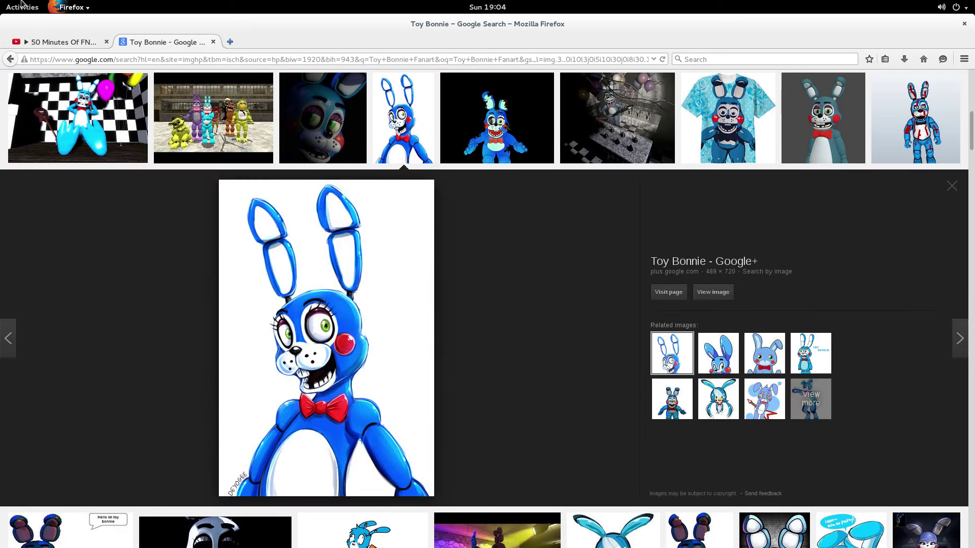
mouse_move(1, 2)
click(632, 464)
- Paint the open-eye side's hind paw and the rest of its leg solid blue, undoing stray strokes
mouse_move(604, 442)
mouse_down()
mouse_move(622, 473)
mouse_move(654, 488)
mouse_up()
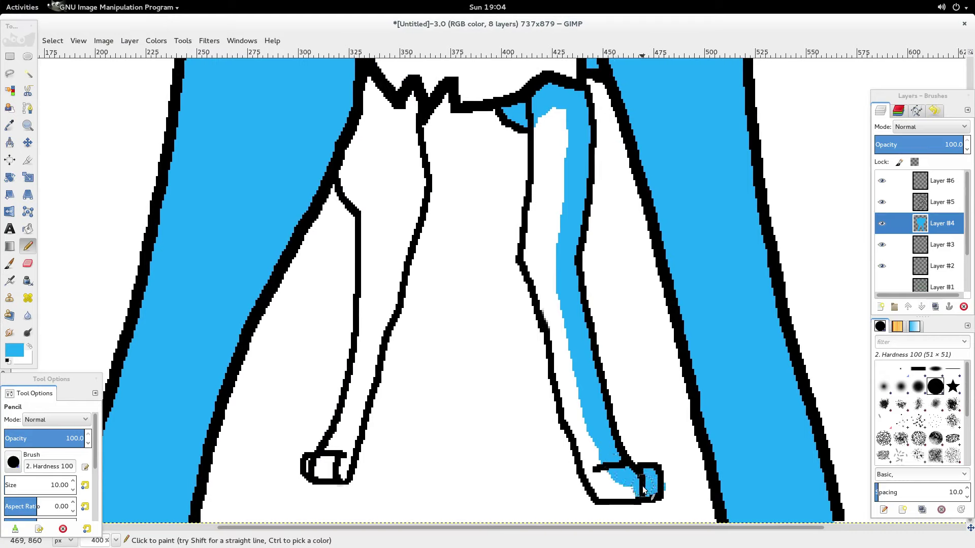
key(ctrl+z)
click(637, 481)
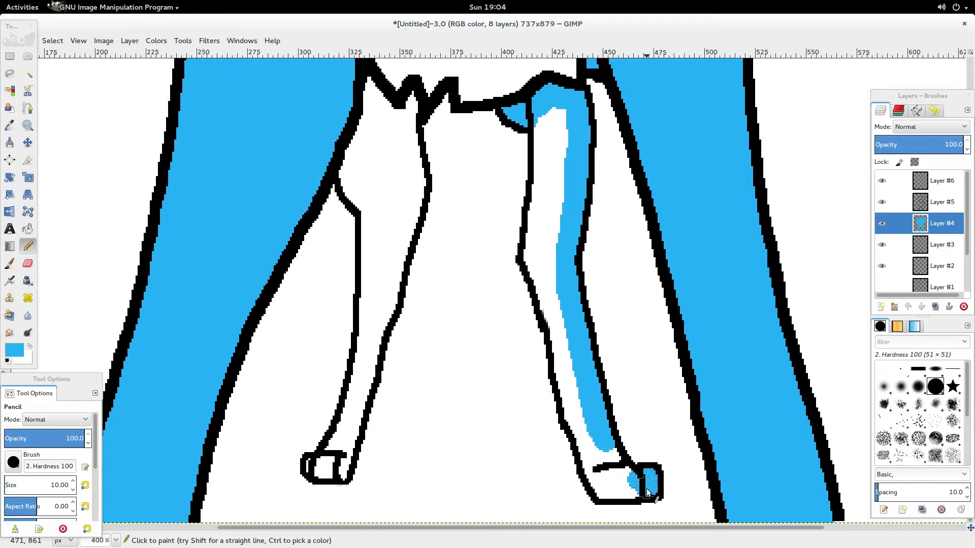
mouse_move(632, 491)
mouse_down()
mouse_move(599, 491)
mouse_move(596, 458)
mouse_move(614, 456)
mouse_move(622, 472)
mouse_move(594, 463)
mouse_move(590, 445)
mouse_move(588, 460)
mouse_move(567, 358)
mouse_up()
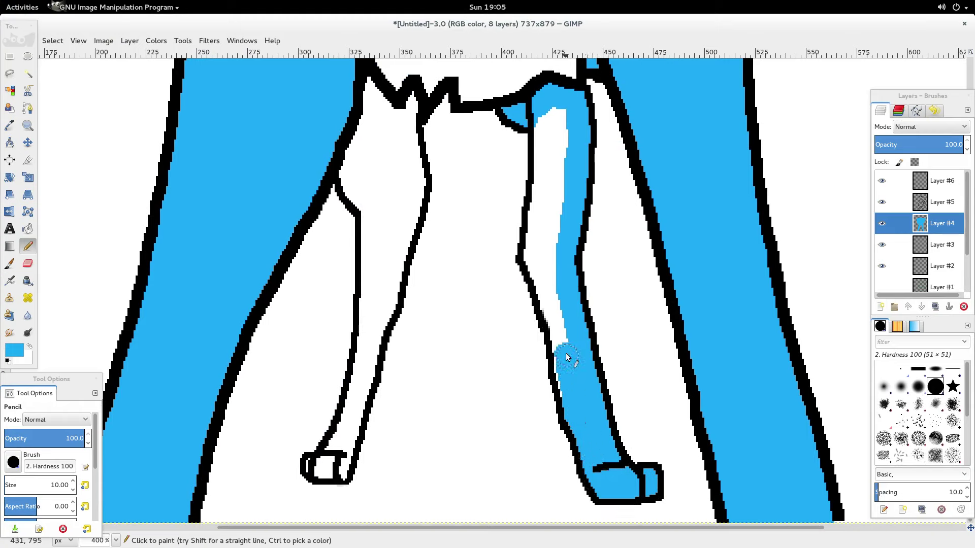
scroll(568, 398, up, 3)
mouse_move(562, 464)
mouse_down()
mouse_move(554, 426)
mouse_move(555, 467)
mouse_move(562, 453)
mouse_move(532, 374)
mouse_move(545, 227)
mouse_move(561, 275)
mouse_move(555, 398)
mouse_up()
key(ctrl+z)
scroll(546, 375, down, 3)
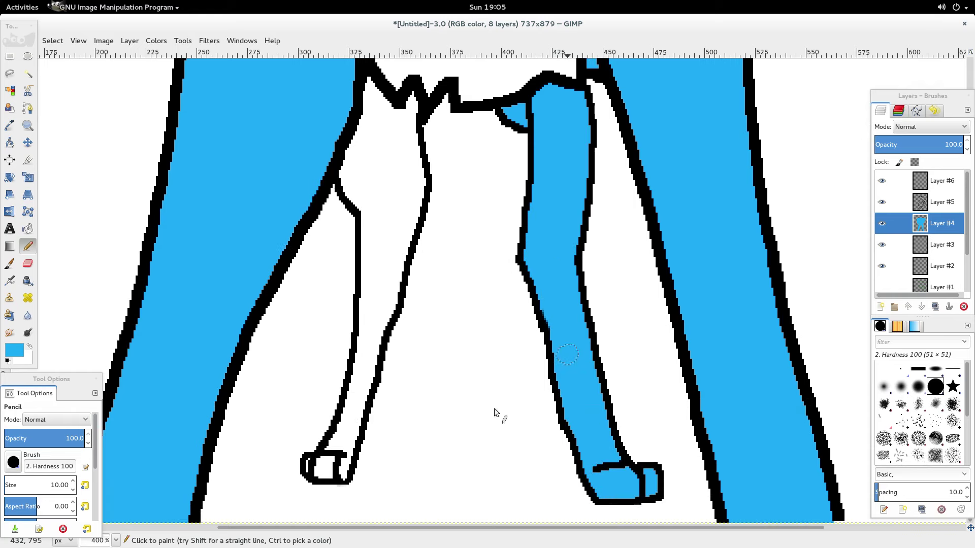
- Paint the closed-eye side's hind leg and paw solid blue with the Pencil, undoing stray strokes
mouse_move(333, 456)
mouse_down()
mouse_move(339, 470)
mouse_move(324, 471)
mouse_move(356, 423)
mouse_move(366, 355)
mouse_move(370, 212)
mouse_move(343, 181)
mouse_up()
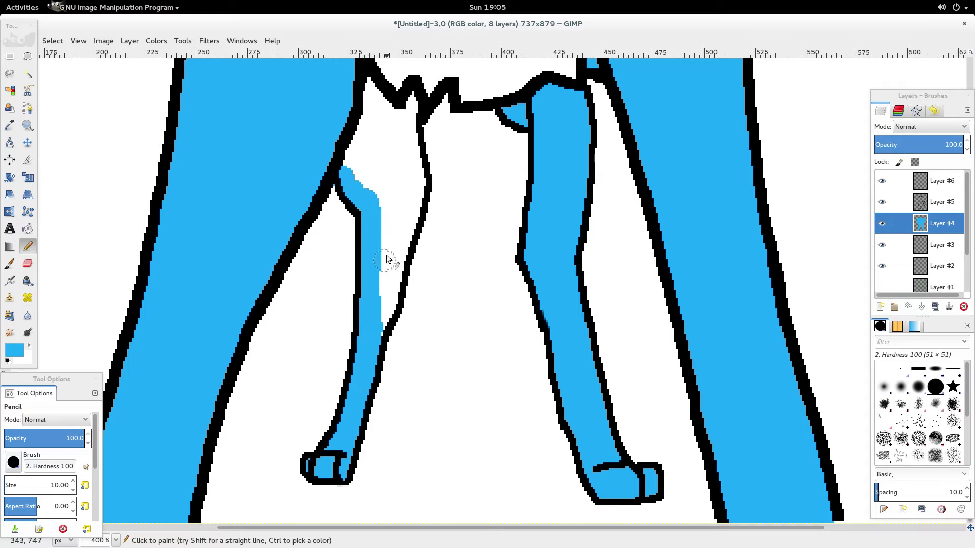
scroll(395, 195, up, 3)
mouse_move(363, 205)
mouse_down()
mouse_move(395, 223)
mouse_move(411, 216)
mouse_move(415, 307)
mouse_move(397, 403)
mouse_up()
key(ctrl+z)
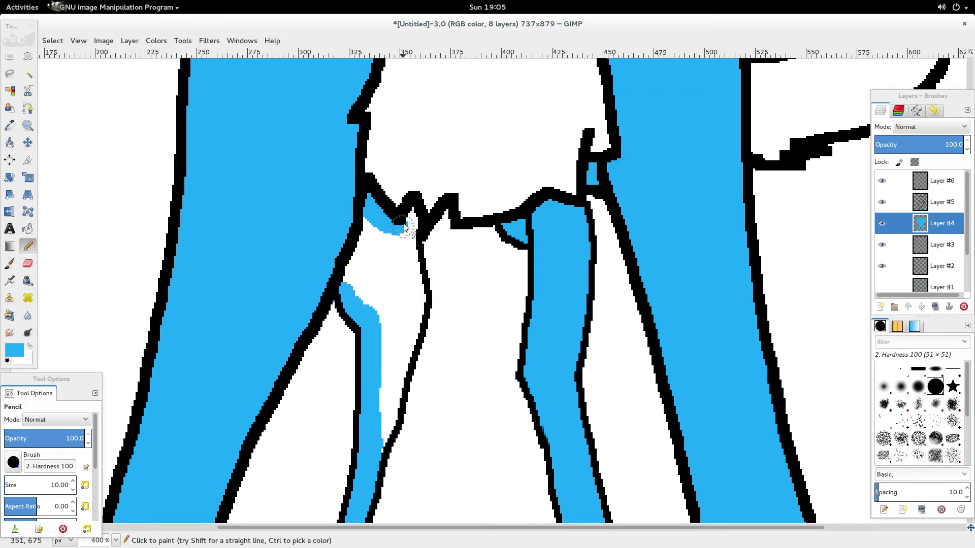
mouse_move(409, 220)
mouse_down()
mouse_move(417, 298)
mouse_move(396, 395)
mouse_up()
key(ctrl+z)
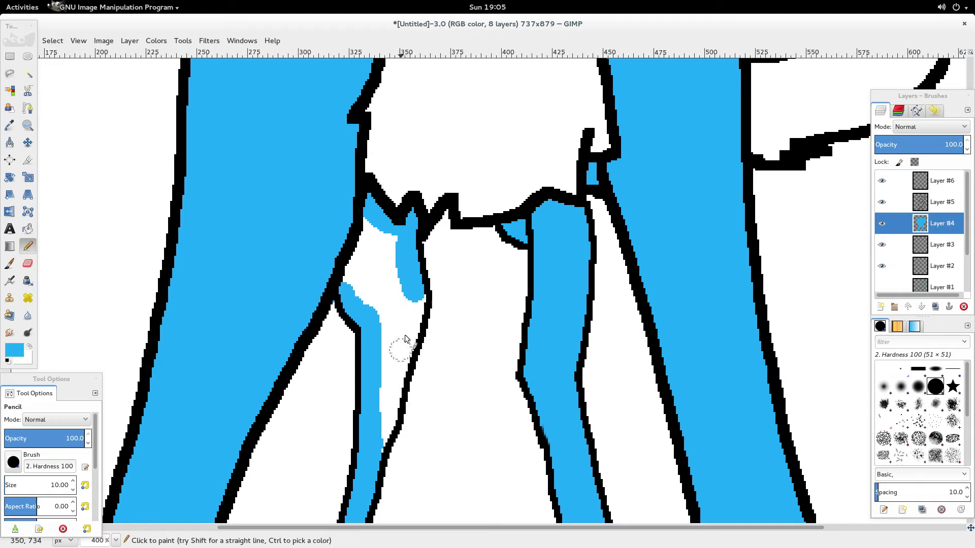
key(ctrl+z)
mouse_move(422, 287)
mouse_down()
mouse_move(379, 443)
mouse_move(400, 274)
mouse_move(390, 234)
mouse_move(371, 221)
mouse_move(351, 278)
mouse_move(374, 250)
mouse_move(382, 306)
mouse_move(364, 283)
mouse_up()
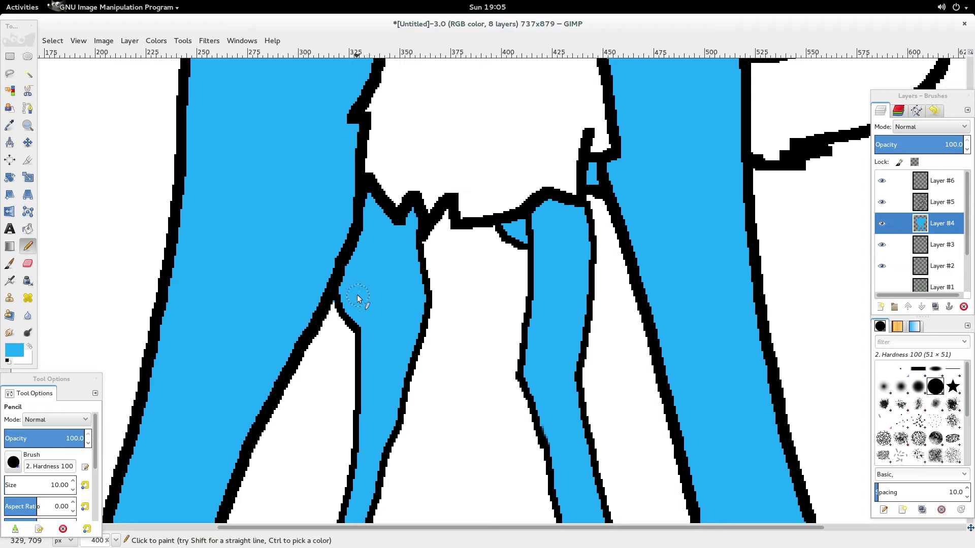
- Erase stray blue beside the closed-eye side's hind knee, using the Eraser at size 1
click(29, 265)
scroll(73, 491, down, 9)
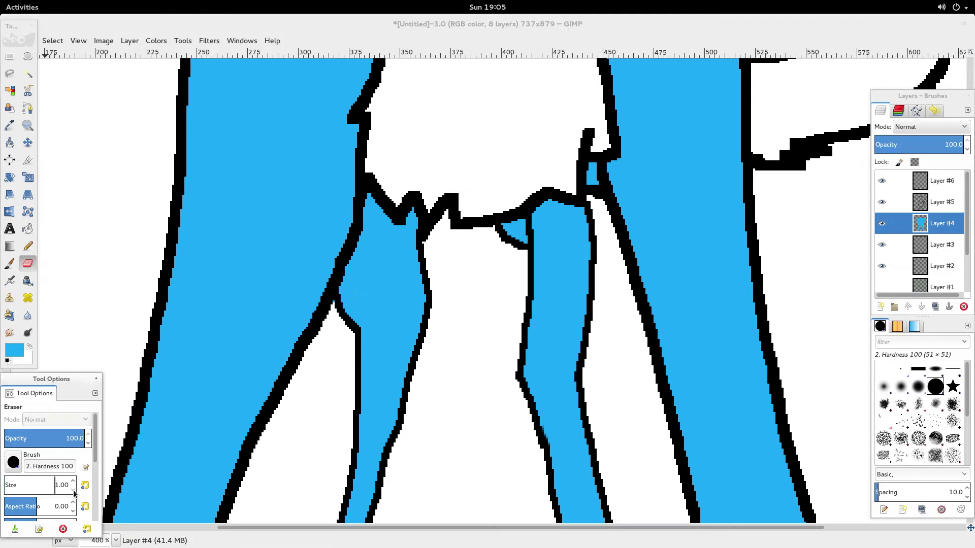
click(335, 305)
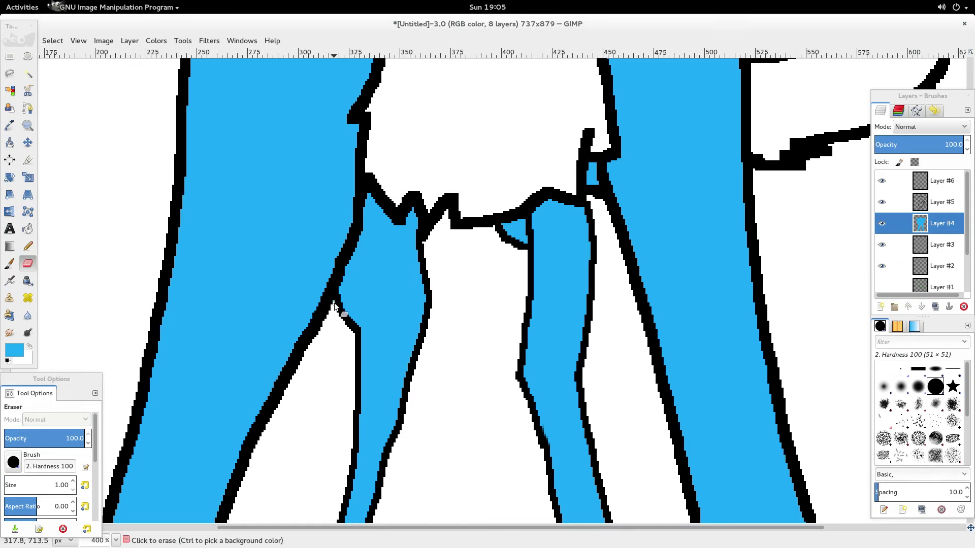
scroll(355, 308, down, 5)
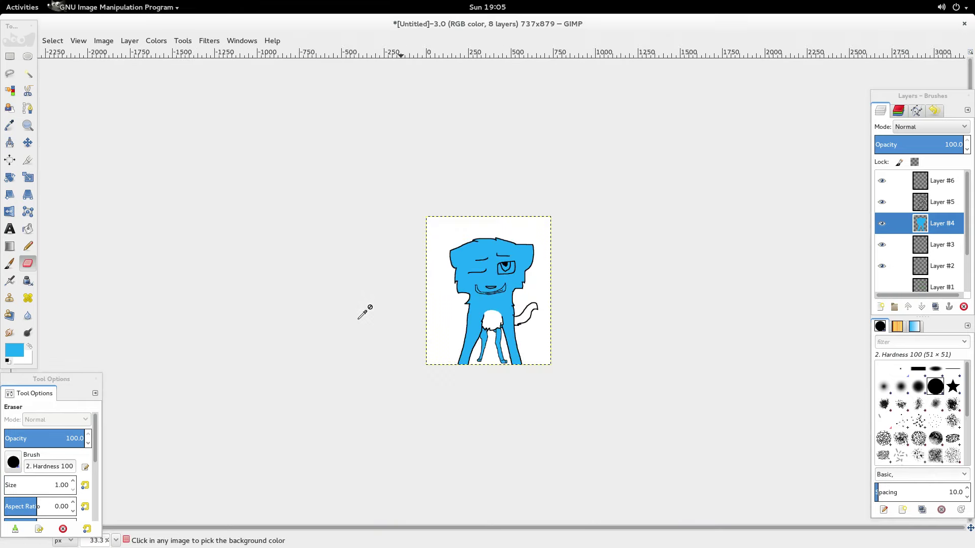
scroll(364, 310, up, 2)
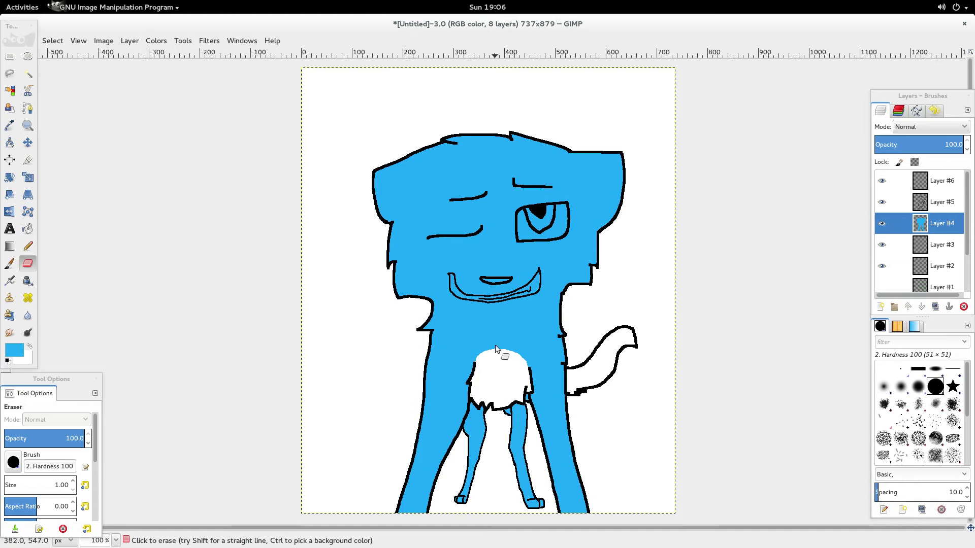
- Return to the Pencil and set its brush size to 10
click(28, 247)
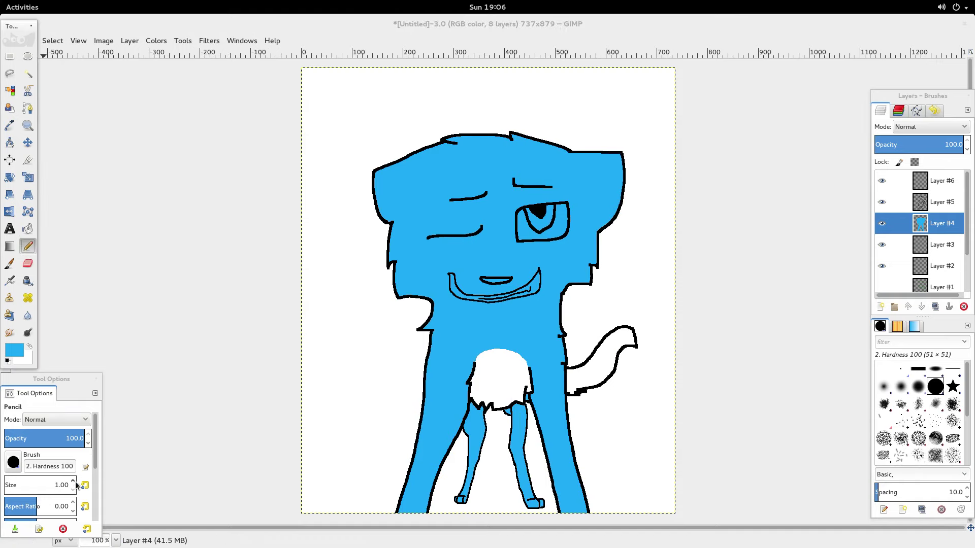
click(73, 482)
click(73, 481)
click(73, 481)
click(73, 481)
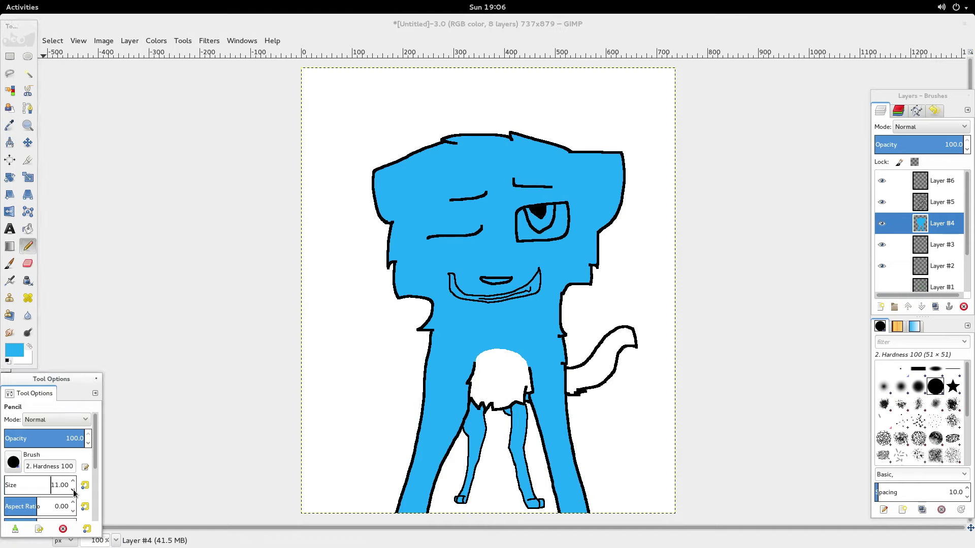
- Switch to Firefox to look at the Toy Bonnie drawing and the playing YouTube video, and return to GIMP
mouse_move(0, 0)
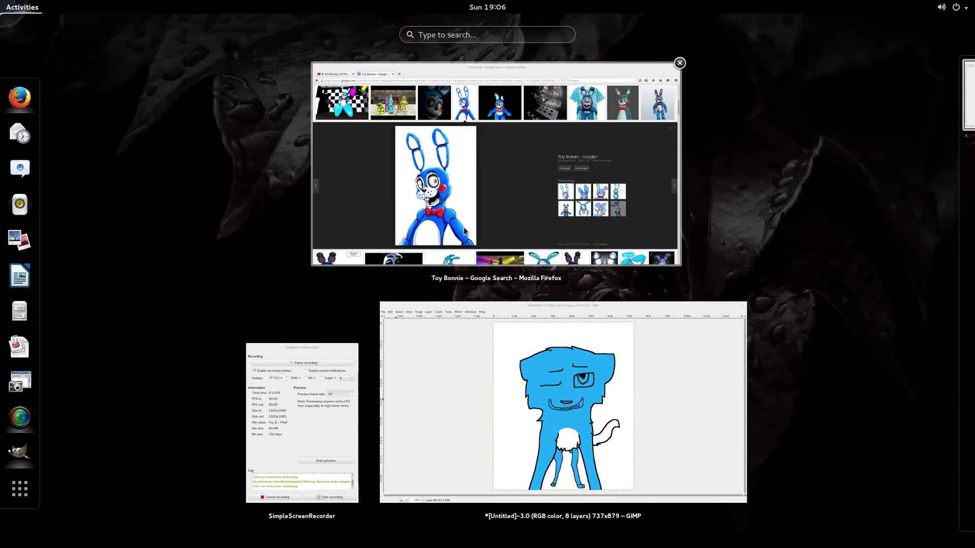
click(319, 68)
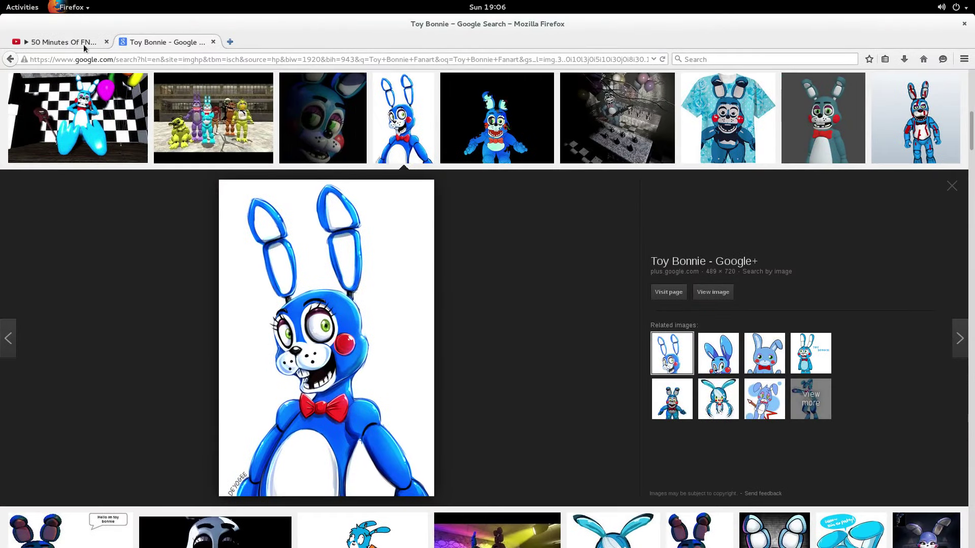
click(63, 42)
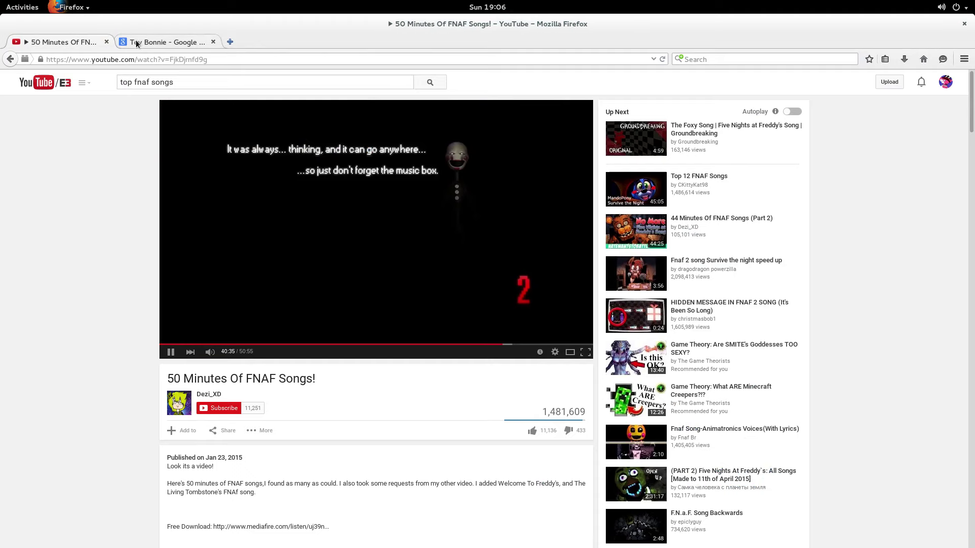
click(23, 8)
click(569, 350)
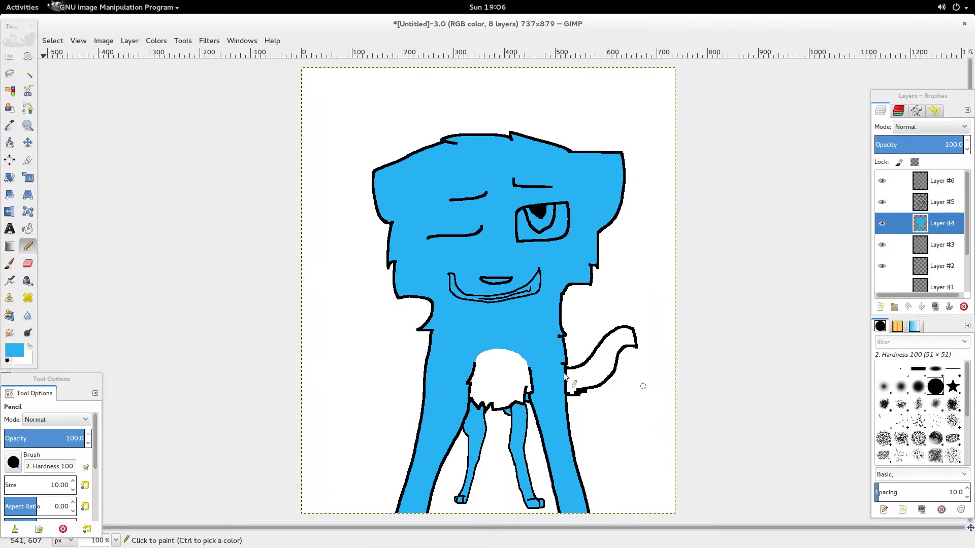
- Paint a blue Pencil band across the tail below its tip and along the inside edges to the body, leaving the tip white
scroll(570, 348, up, 5)
drag(541, 526, 718, 526)
mouse_move(609, 262)
mouse_down()
mouse_move(667, 304)
mouse_move(669, 332)
mouse_move(663, 387)
mouse_move(623, 449)
mouse_up()
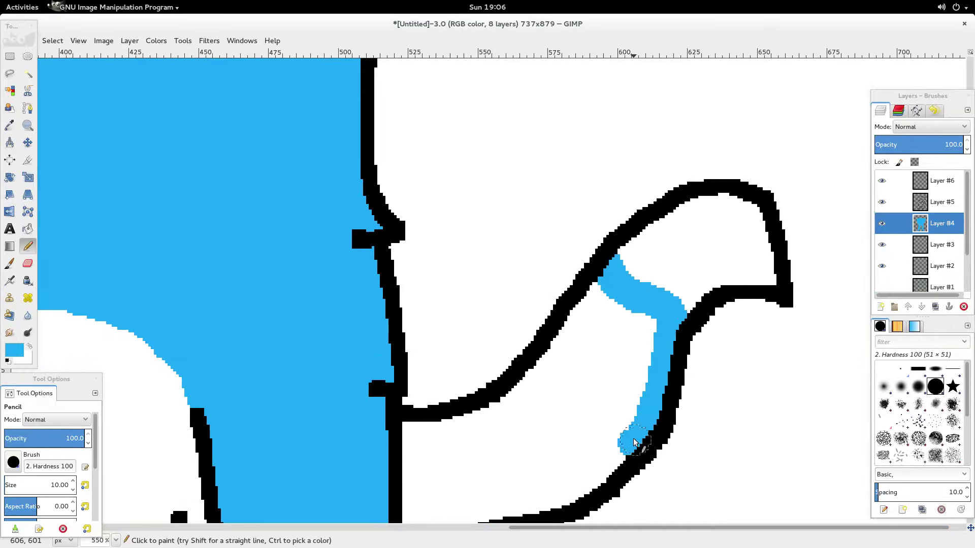
scroll(489, 426, down, 3)
mouse_move(411, 301)
mouse_down()
mouse_move(421, 426)
mouse_move(433, 435)
mouse_move(627, 343)
mouse_move(644, 313)
mouse_up()
mouse_move(604, 157)
mouse_down()
mouse_move(552, 254)
mouse_move(496, 301)
mouse_up()
drag(533, 274, 431, 321)
- Switch to Firefox to read the song list in the 50 Minutes Of FNAF Songs! description, and return to GIMP
mouse_move(1, 1)
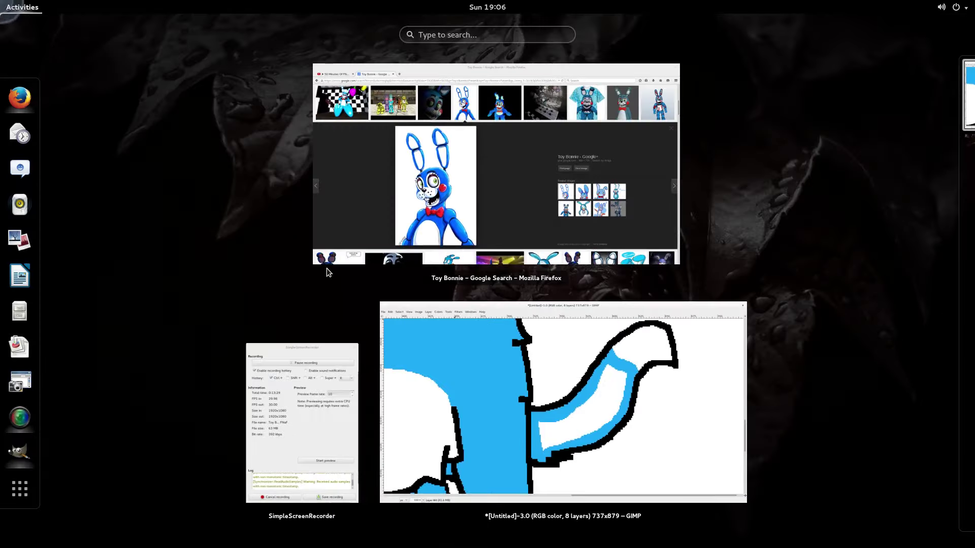
click(330, 253)
click(75, 42)
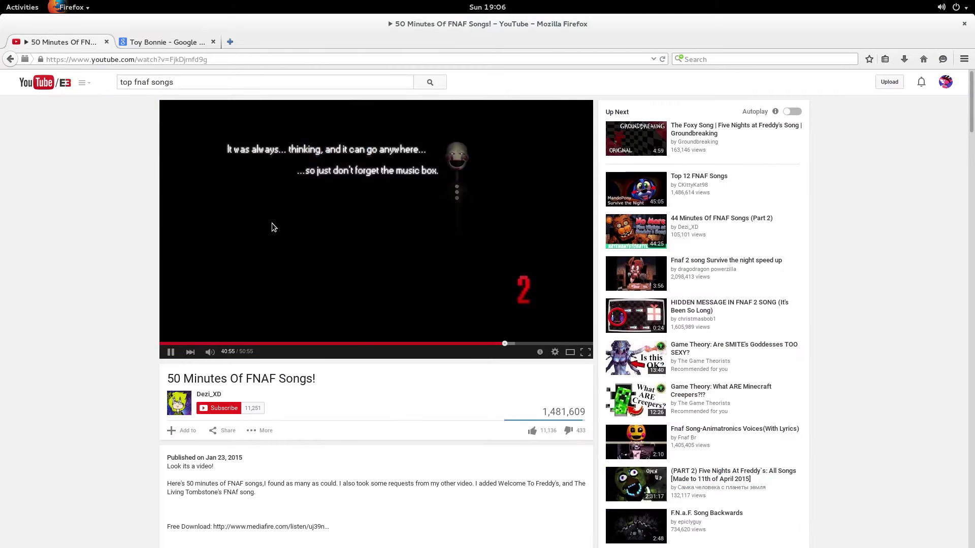
scroll(279, 281, down, 8)
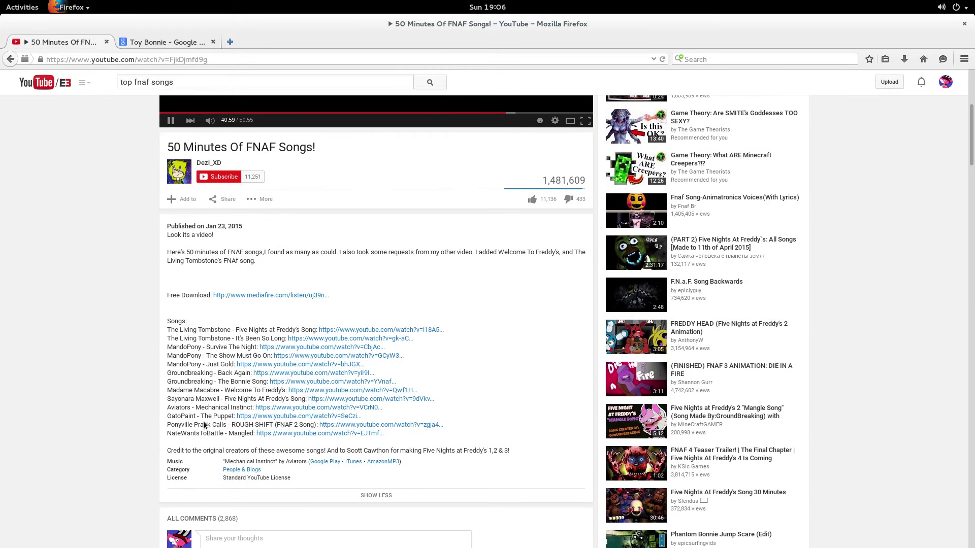
mouse_move(1, 1)
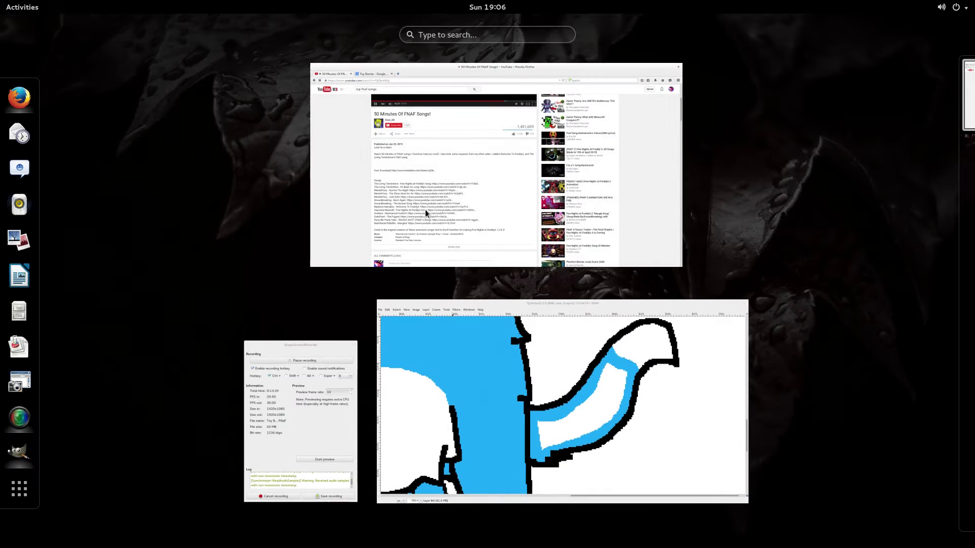
click(425, 209)
mouse_move(1, 1)
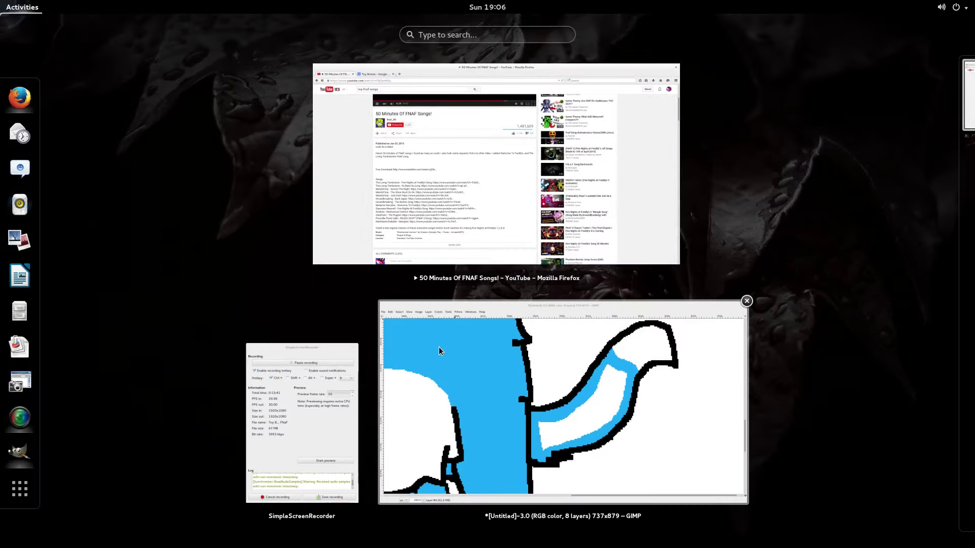
click(422, 218)
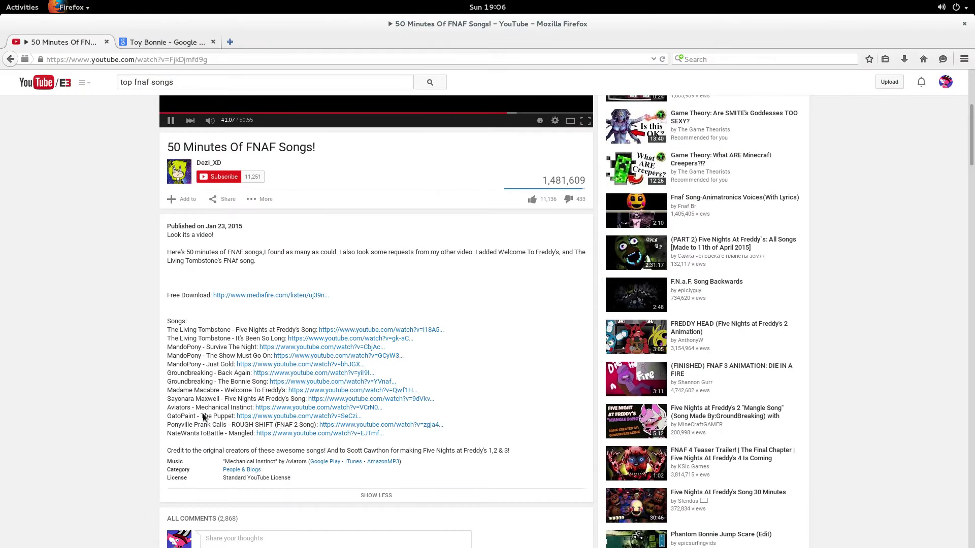
scroll(203, 416, up, 1)
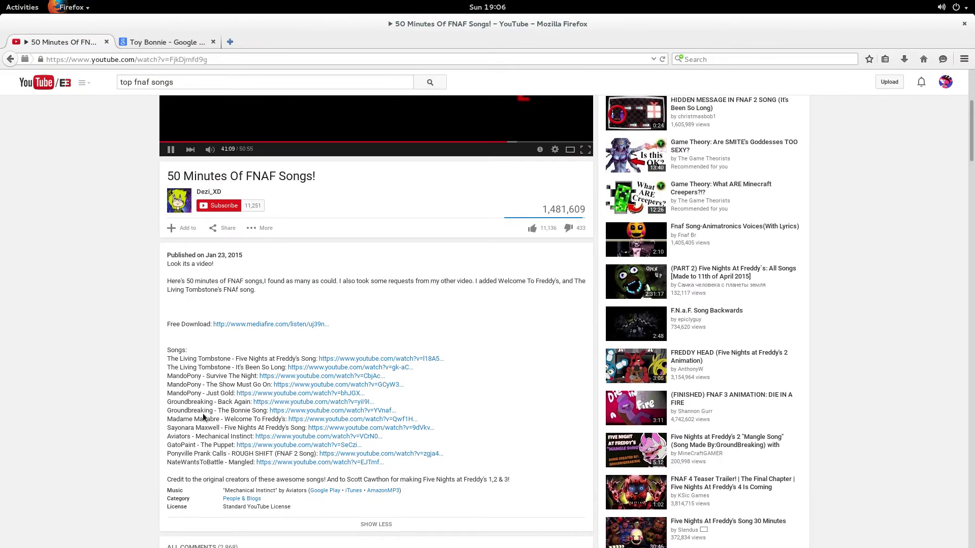
scroll(202, 414, up, 5)
mouse_move(1, 1)
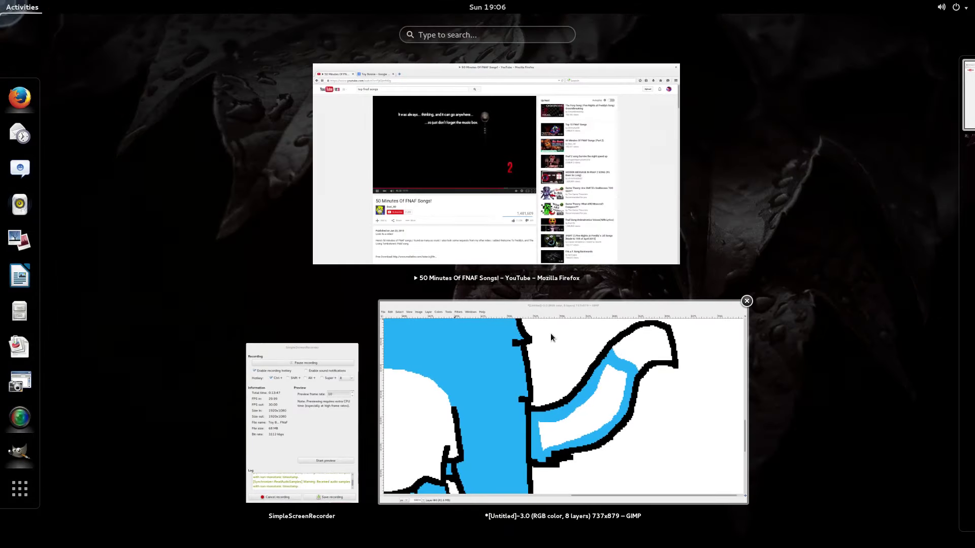
click(550, 335)
- Paint over the remaining white area inside the tail's band with blue, keeping the tip white
mouse_move(428, 344)
mouse_down()
mouse_move(443, 403)
mouse_move(450, 345)
mouse_move(471, 391)
mouse_move(596, 346)
mouse_move(638, 303)
mouse_move(648, 206)
mouse_move(613, 185)
mouse_move(485, 341)
mouse_up()
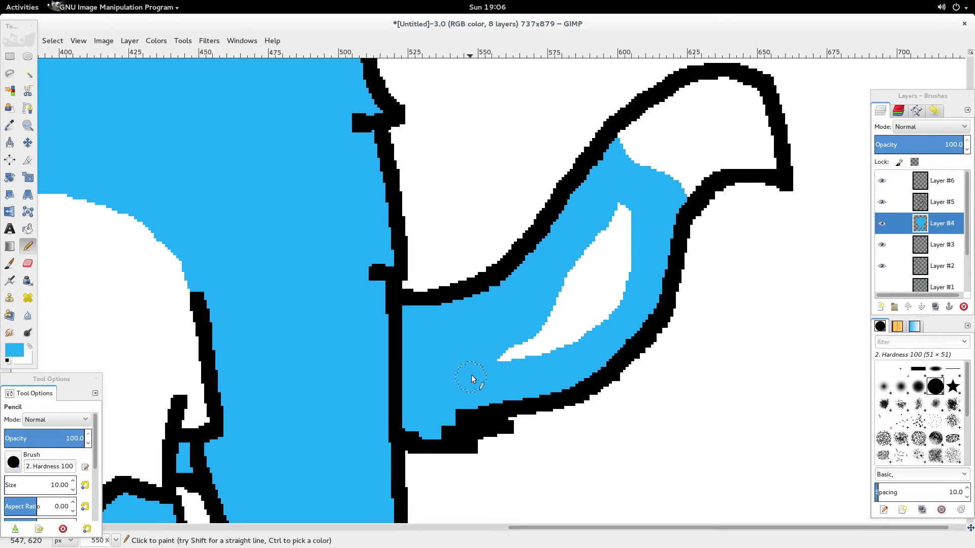
mouse_move(472, 379)
mouse_down()
mouse_move(520, 365)
mouse_move(589, 321)
mouse_move(618, 272)
mouse_move(627, 205)
mouse_up()
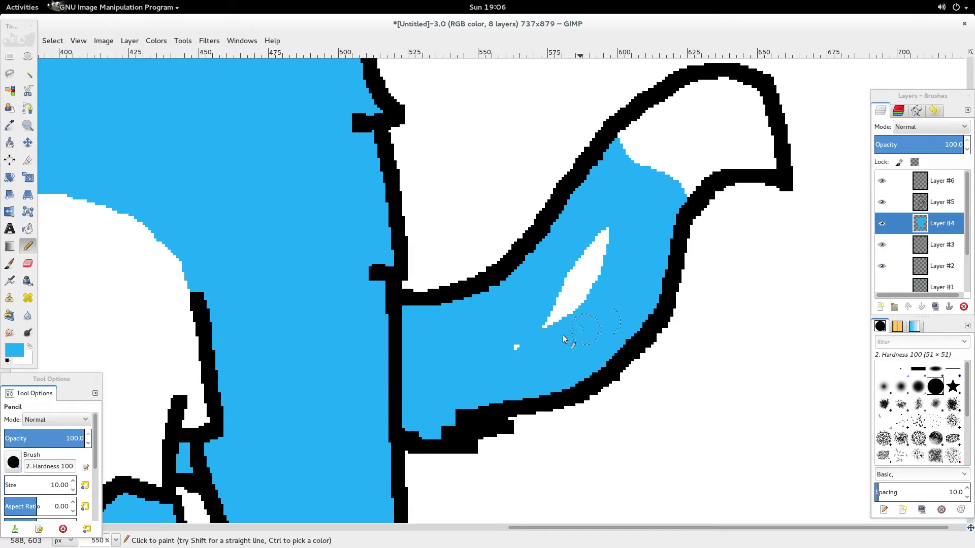
mouse_move(511, 351)
mouse_down()
mouse_move(592, 268)
mouse_move(604, 227)
mouse_up()
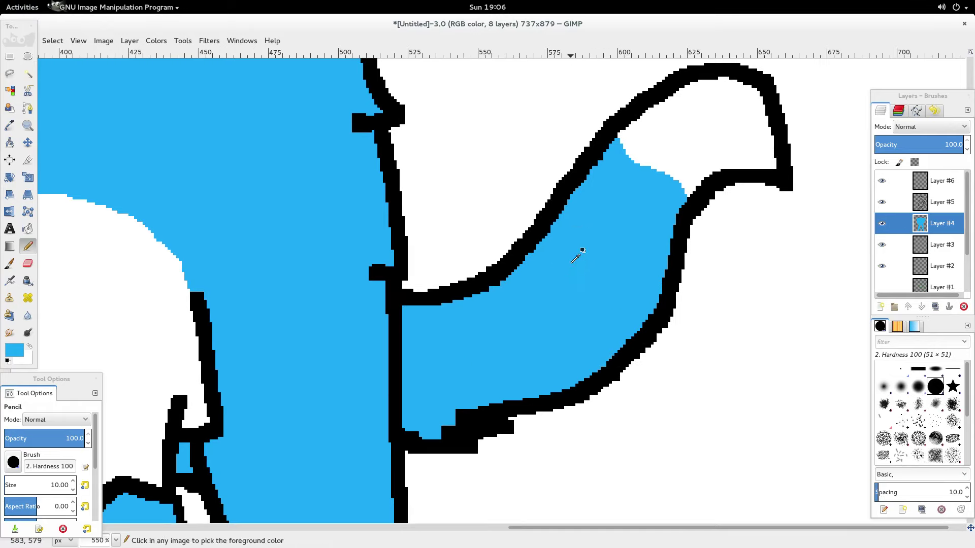
- Swap the foreground color to white and paint the closed-eye side of the mouth white, from its corner to the teeth line
scroll(569, 312, down, 7)
scroll(525, 309, up, 5)
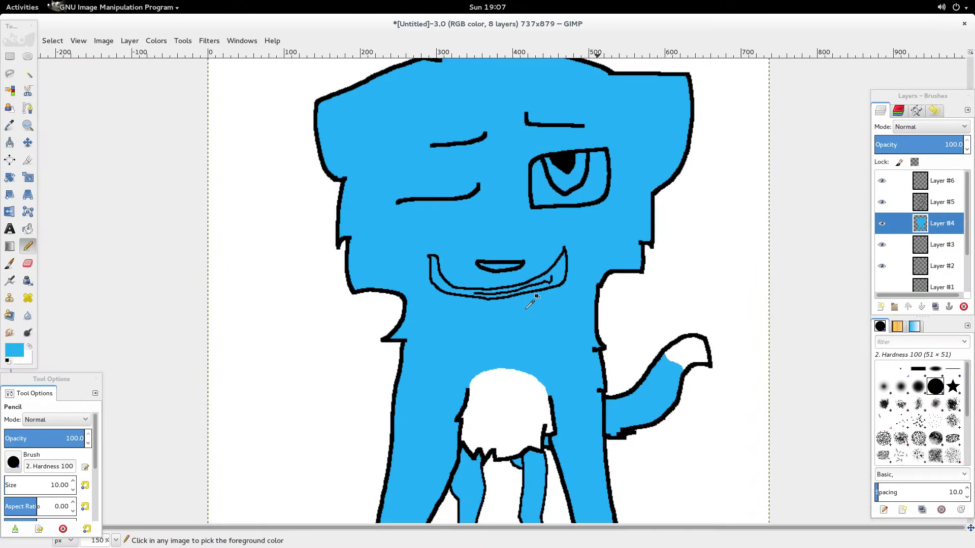
scroll(633, 300, up, 5)
scroll(633, 303, down, 5)
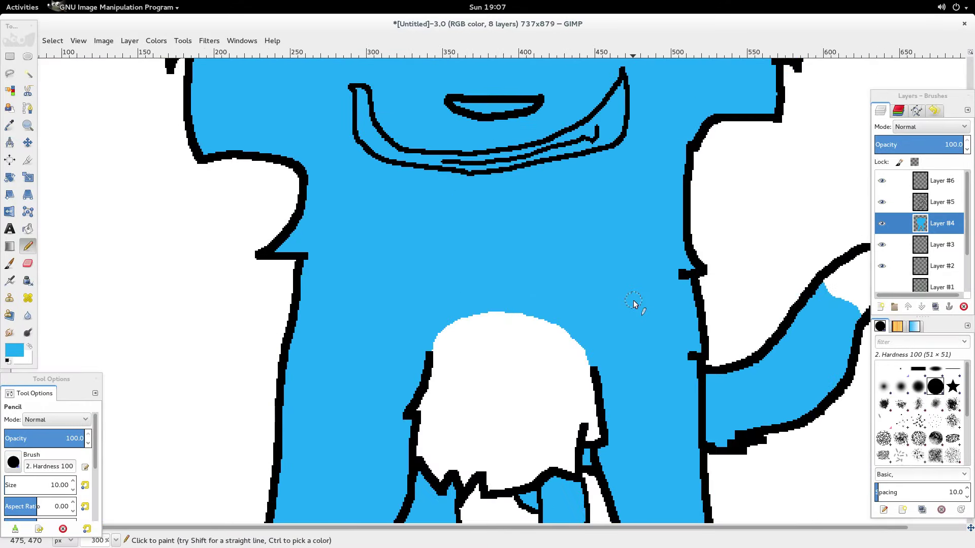
scroll(553, 174, up, 2)
scroll(454, 330, down, 5)
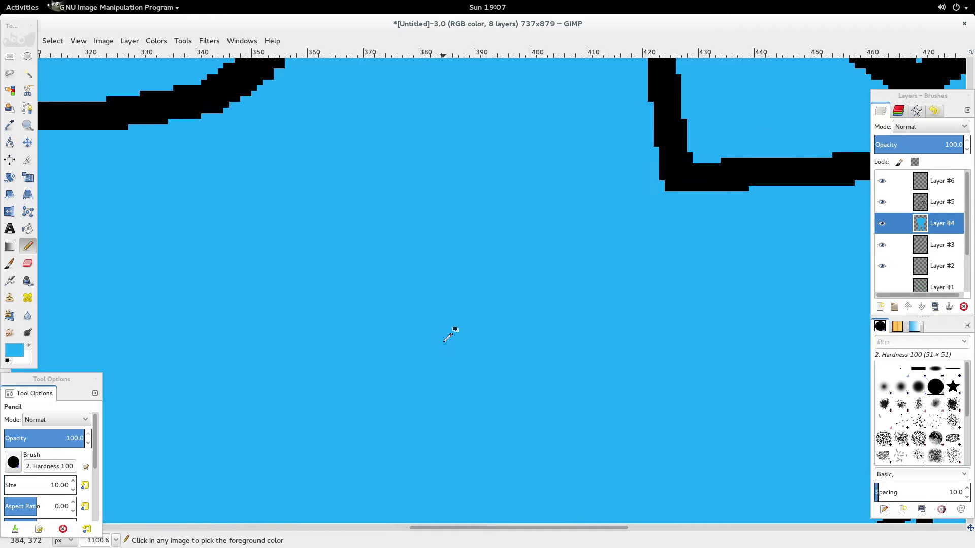
scroll(444, 348, up, 2)
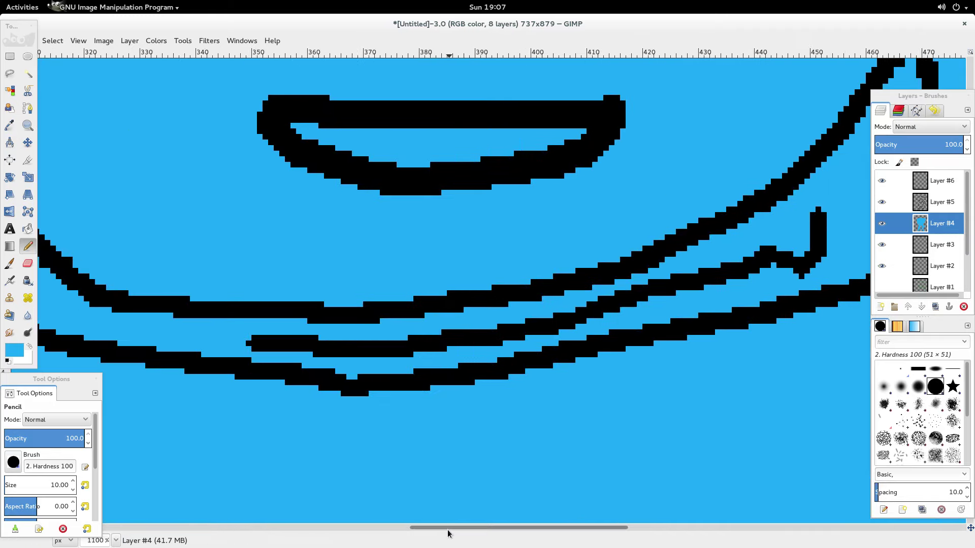
drag(448, 528, 357, 519)
scroll(422, 430, up, 3)
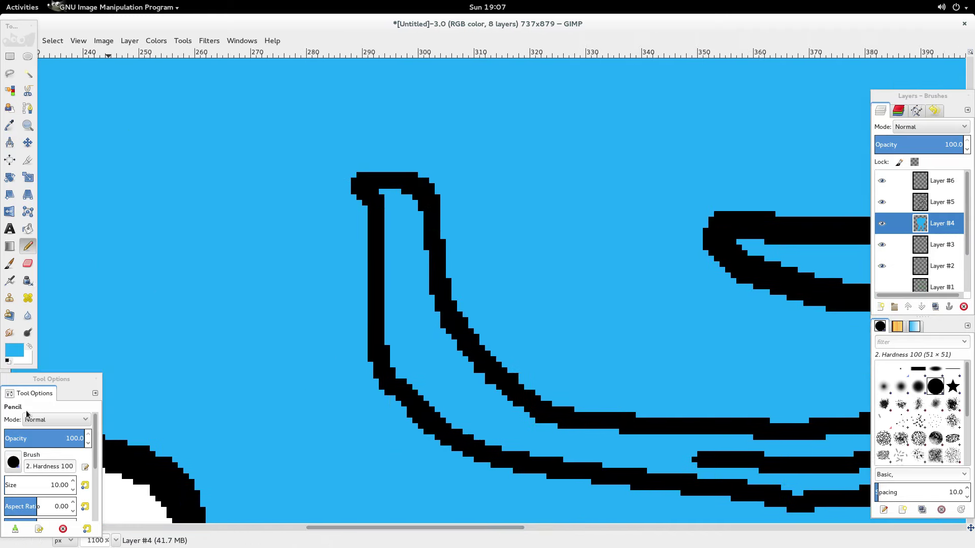
click(30, 348)
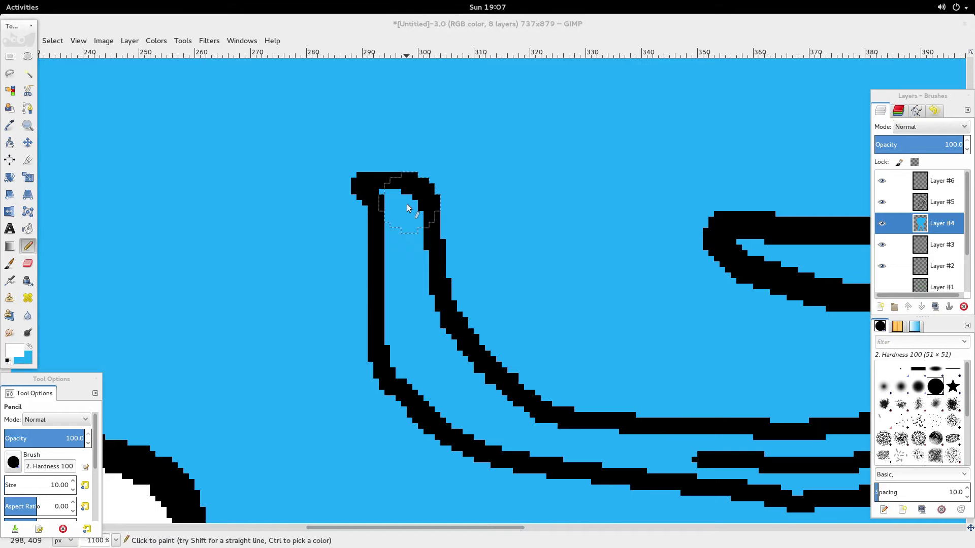
drag(400, 207, 409, 322)
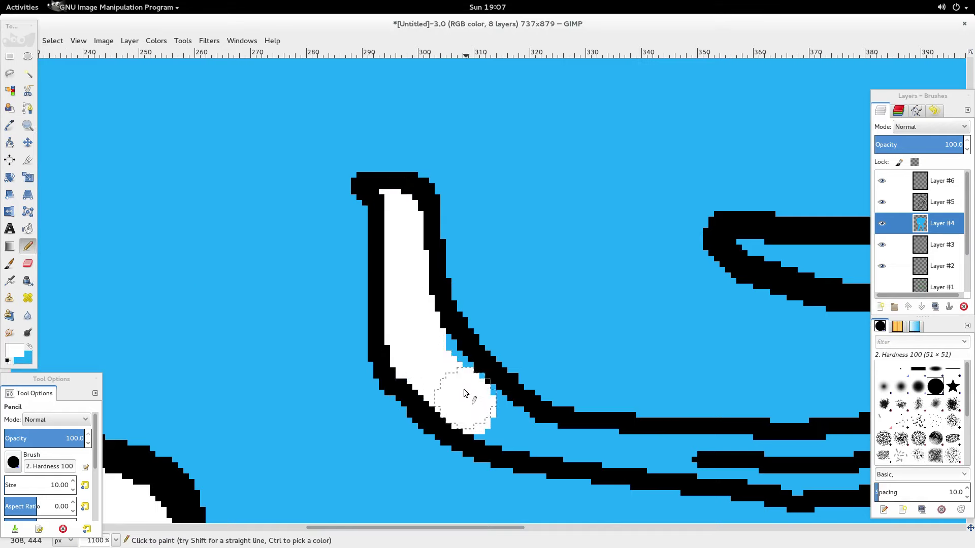
drag(464, 392, 454, 374)
mouse_move(484, 411)
mouse_down()
mouse_move(550, 444)
mouse_move(764, 463)
mouse_up()
- Paint the rest of the mouth white with the Pencil, around the teeth line and up to the corner on the open-eye side
scroll(508, 507, down, 3)
drag(458, 528, 541, 528)
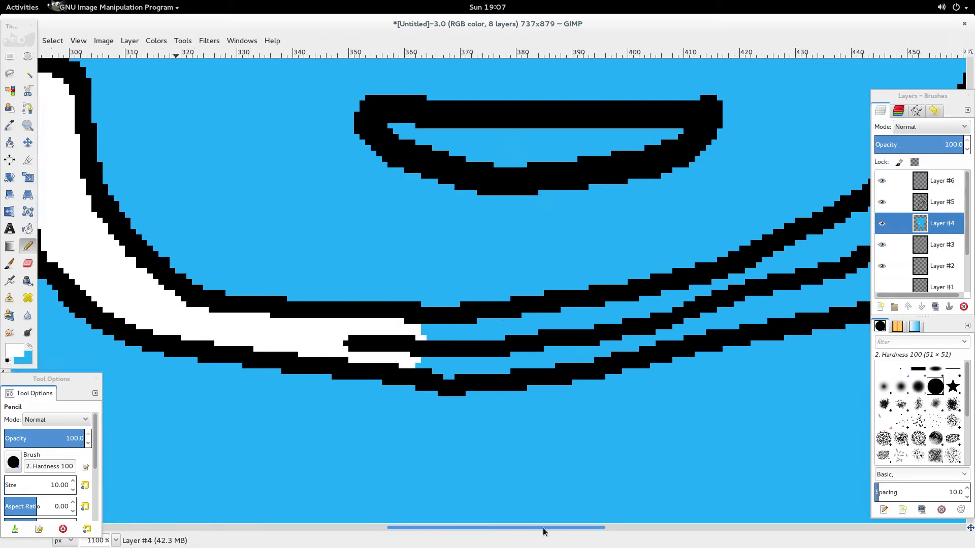
click(427, 350)
mouse_move(443, 358)
mouse_down()
mouse_move(610, 336)
mouse_move(647, 320)
mouse_move(711, 335)
mouse_up()
drag(580, 531, 633, 531)
scroll(504, 407, up, 5)
mouse_move(492, 417)
mouse_down()
mouse_move(544, 411)
mouse_move(558, 397)
mouse_move(539, 398)
mouse_move(643, 363)
mouse_move(654, 346)
mouse_move(621, 369)
mouse_up()
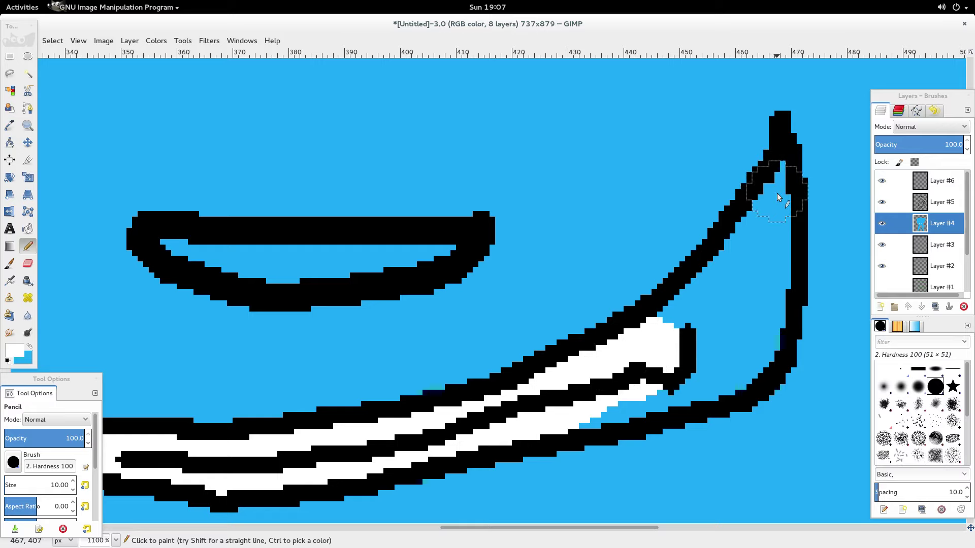
mouse_move(777, 190)
mouse_down()
mouse_move(760, 327)
mouse_move(738, 353)
mouse_move(685, 382)
mouse_move(579, 401)
mouse_move(589, 398)
mouse_up()
mouse_move(655, 362)
mouse_down()
mouse_move(683, 335)
mouse_move(734, 259)
mouse_up()
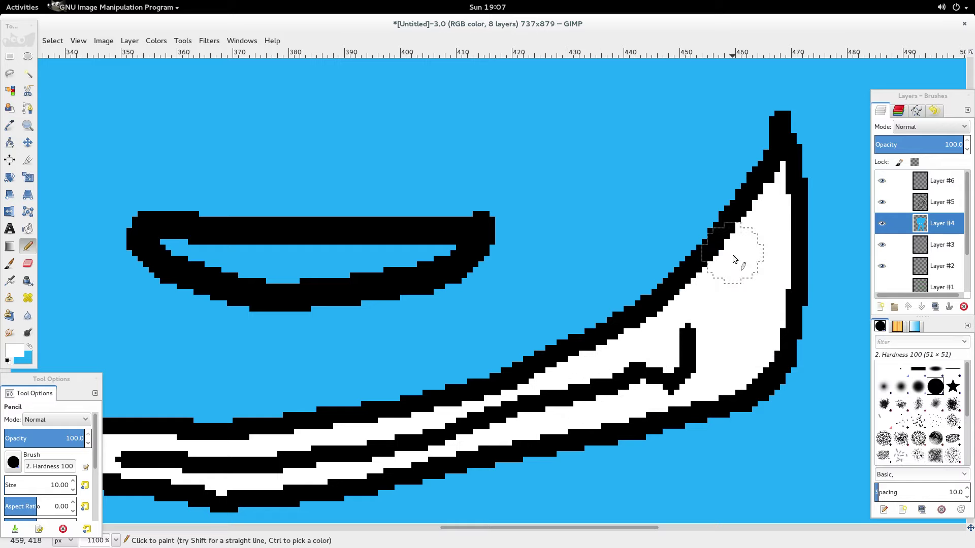
- Paint the inside of the nose above the mouth white, undoing the first stroke and repainting it within the black outline
scroll(734, 260, down, 4)
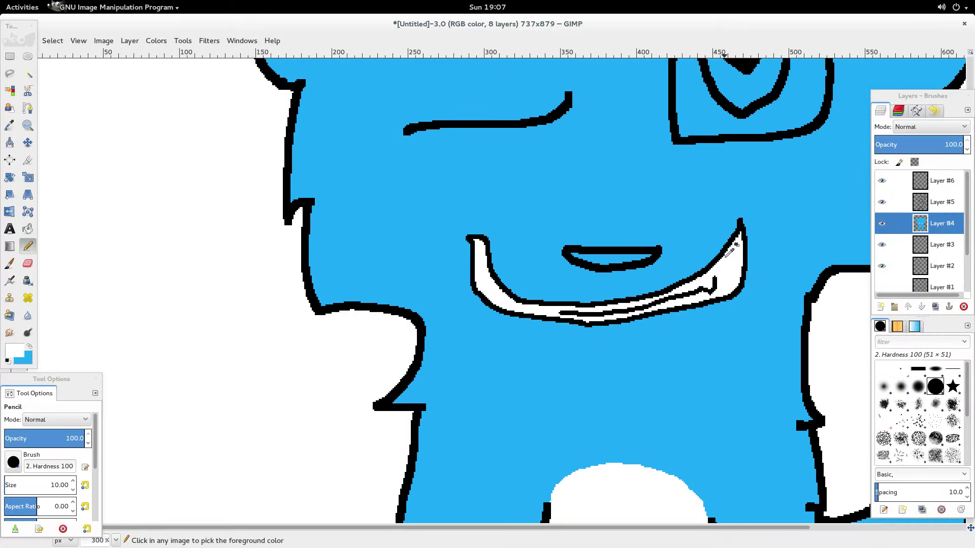
scroll(729, 252, up, 1)
scroll(729, 252, up, 3)
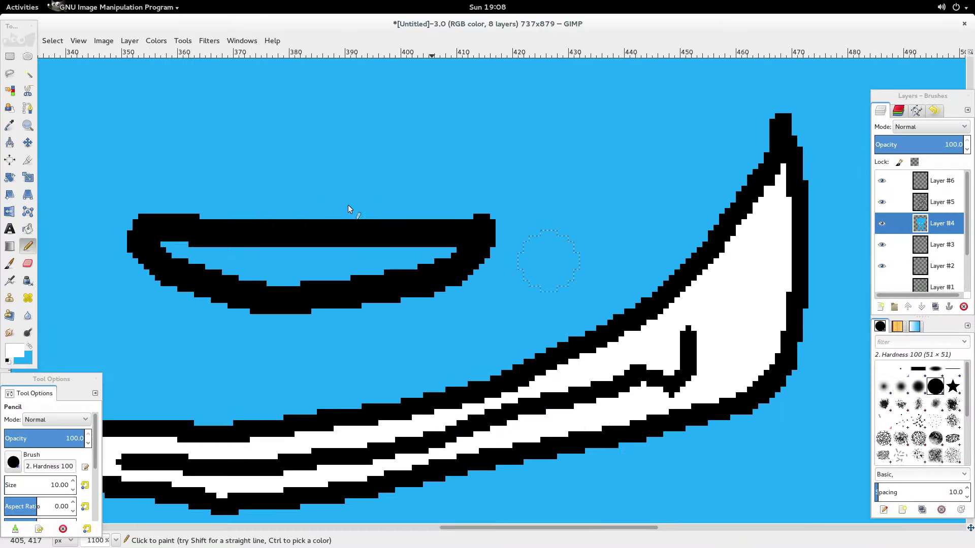
mouse_move(211, 248)
mouse_down()
mouse_move(185, 235)
mouse_move(191, 255)
mouse_move(263, 265)
mouse_move(449, 268)
mouse_move(376, 258)
mouse_up()
key(ctrl+z)
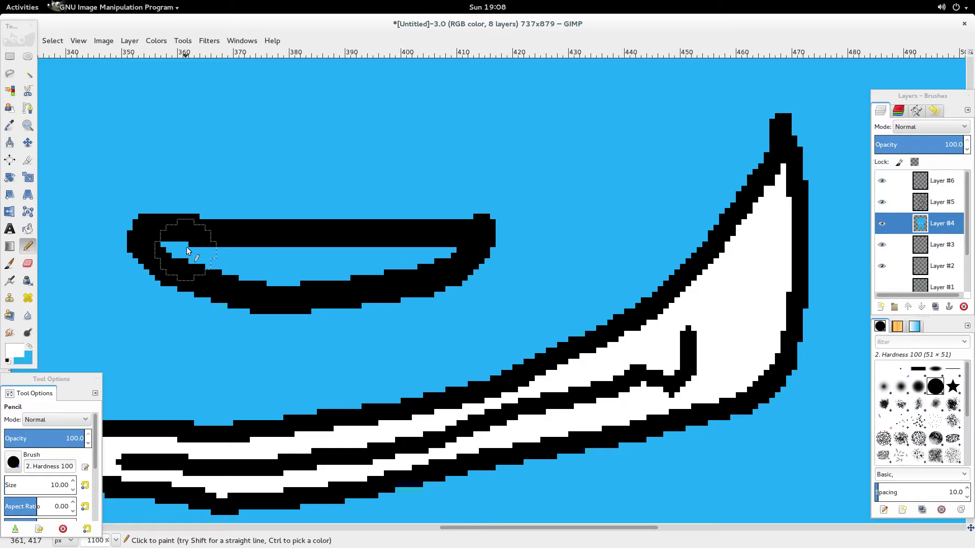
mouse_move(186, 248)
mouse_down()
mouse_move(425, 257)
mouse_move(428, 266)
mouse_up()
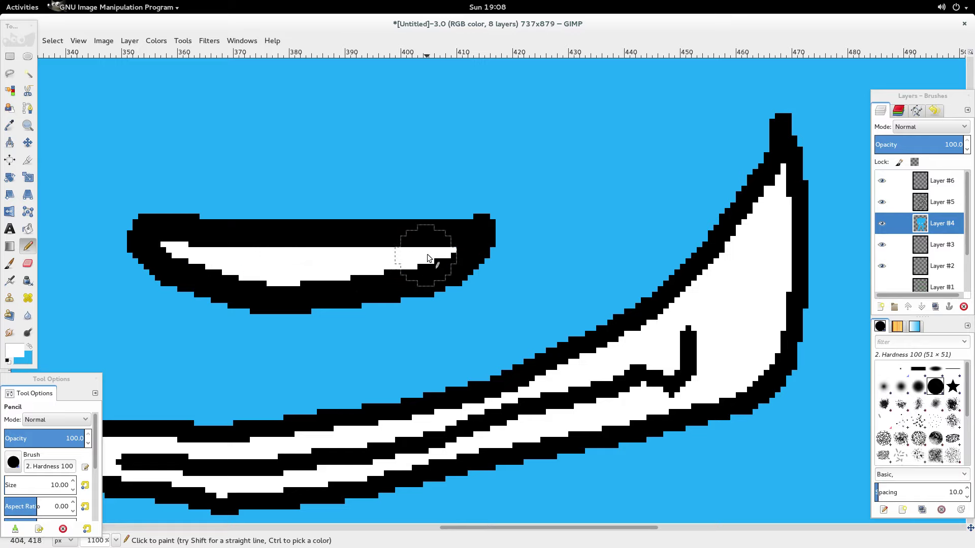
scroll(431, 254, down, 6)
scroll(599, 252, up, 6)
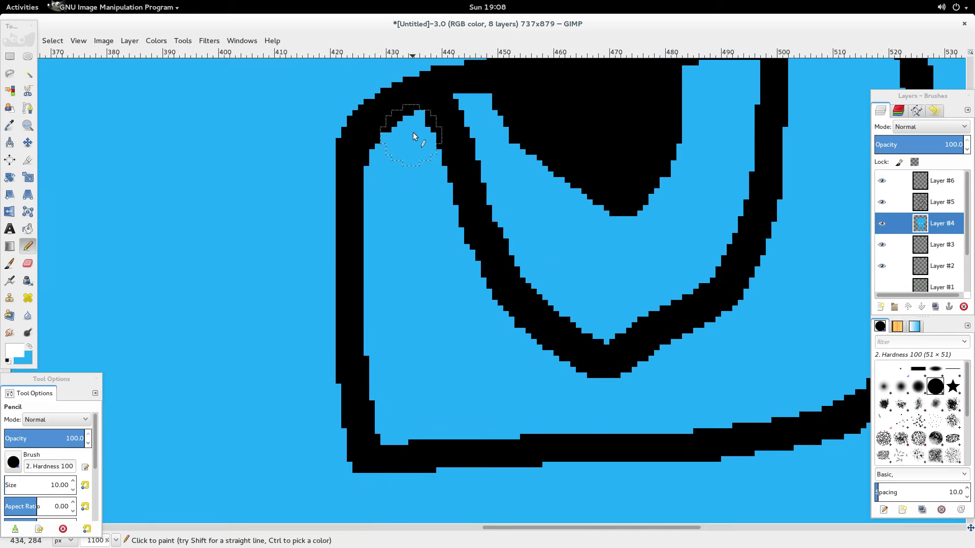
- Paint the open eye's area around the iris white with the Pencil at size 10 on Layer #4
mouse_move(390, 248)
mouse_down()
mouse_move(401, 418)
mouse_move(488, 420)
mouse_move(515, 408)
mouse_move(514, 362)
mouse_move(406, 191)
mouse_move(412, 160)
mouse_move(430, 188)
mouse_move(462, 342)
mouse_move(431, 338)
mouse_up()
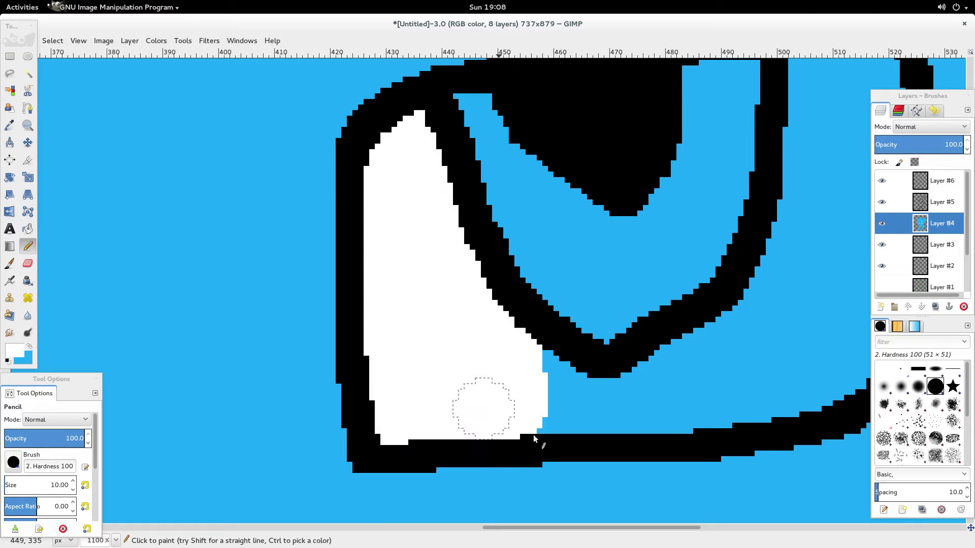
drag(534, 438, 594, 403)
key(ctrl+z)
drag(533, 349, 545, 420)
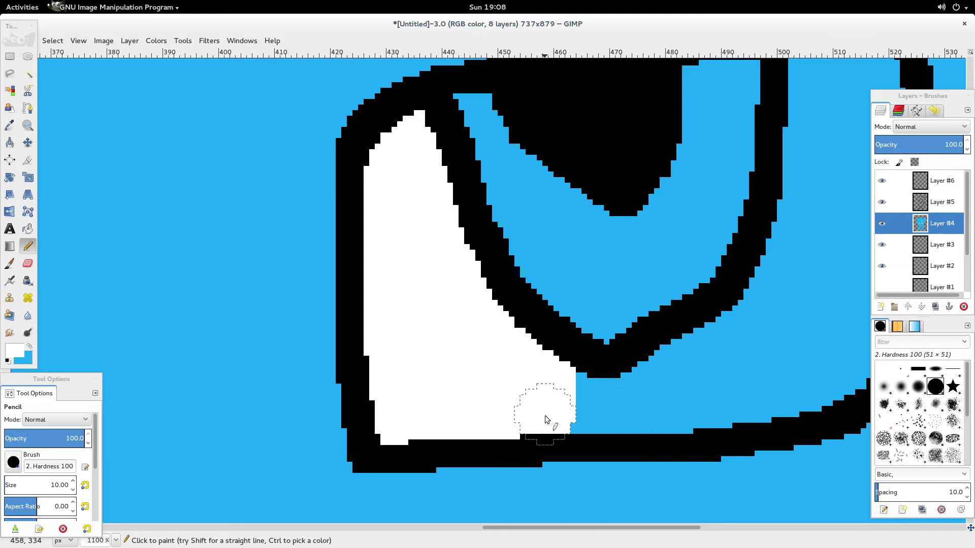
drag(546, 529, 601, 529)
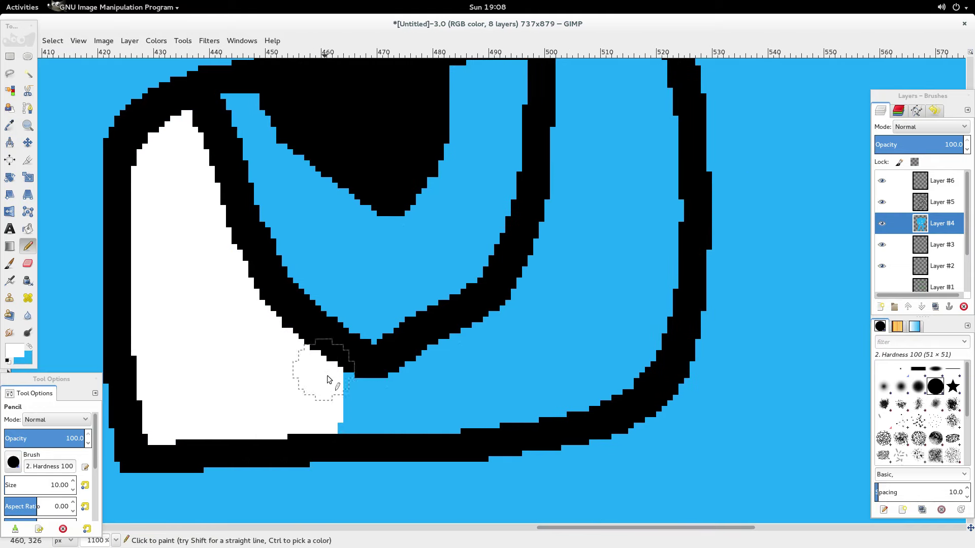
mouse_move(328, 380)
mouse_down()
mouse_move(379, 378)
mouse_move(498, 312)
mouse_move(525, 270)
mouse_move(552, 182)
mouse_up()
scroll(558, 254, up, 5)
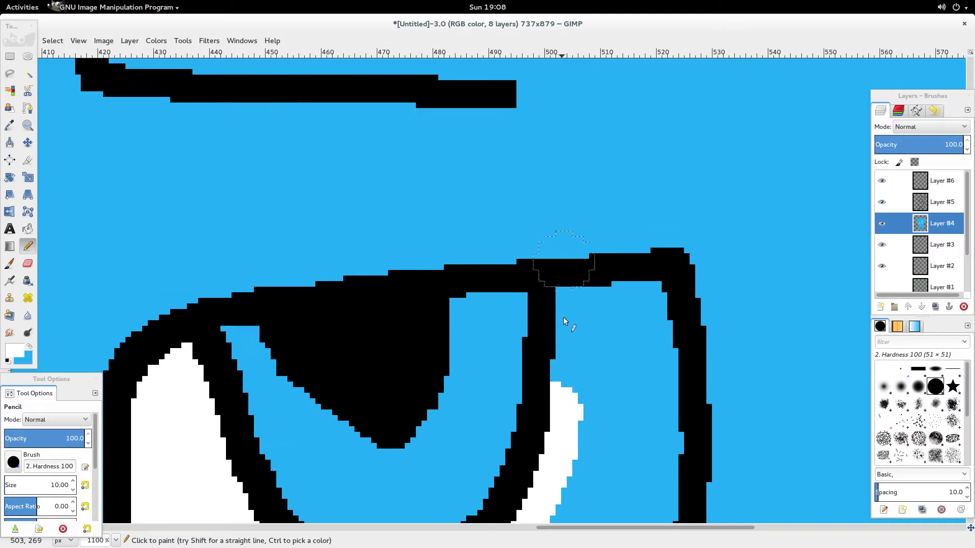
mouse_move(538, 406)
mouse_down()
mouse_move(555, 403)
mouse_move(602, 309)
mouse_move(653, 305)
mouse_up()
scroll(653, 315, down, 5)
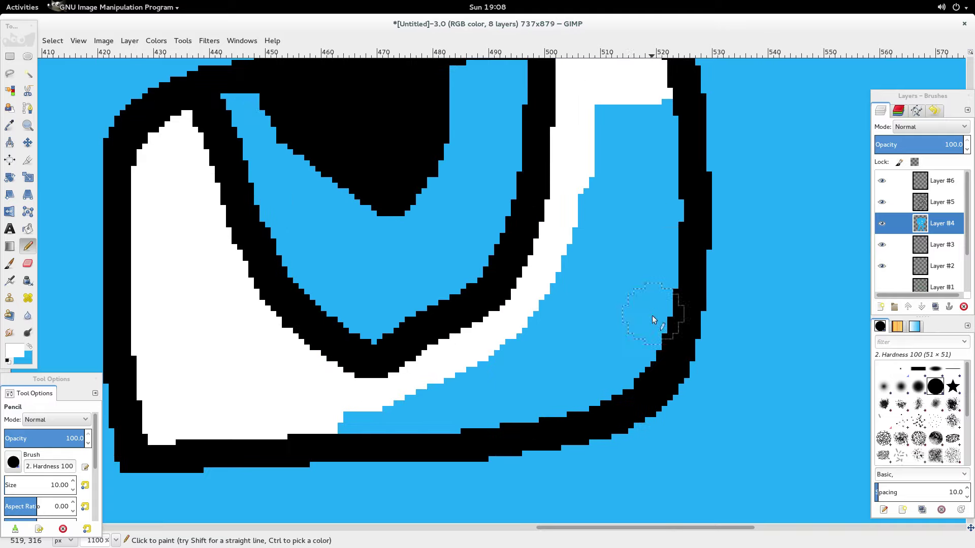
mouse_move(662, 134)
mouse_down()
mouse_move(668, 233)
mouse_move(654, 340)
mouse_move(602, 383)
mouse_move(351, 411)
mouse_move(476, 391)
mouse_move(597, 327)
mouse_move(630, 261)
mouse_move(616, 111)
mouse_move(599, 254)
mouse_move(537, 345)
mouse_move(486, 364)
mouse_up()
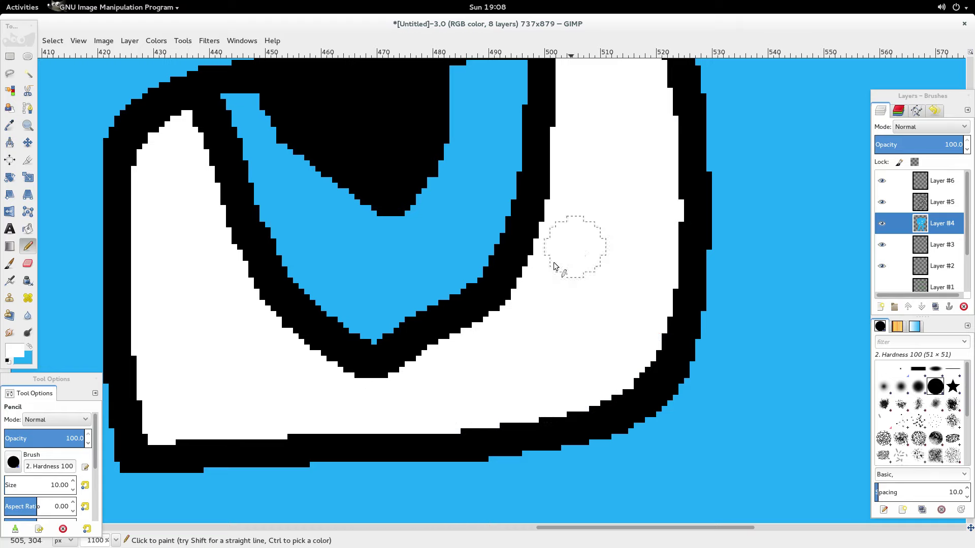
- Set the foreground colour to green 2eff00 and fill the iris of the open eye with the Pencil
scroll(399, 349, up, 3)
click(28, 346)
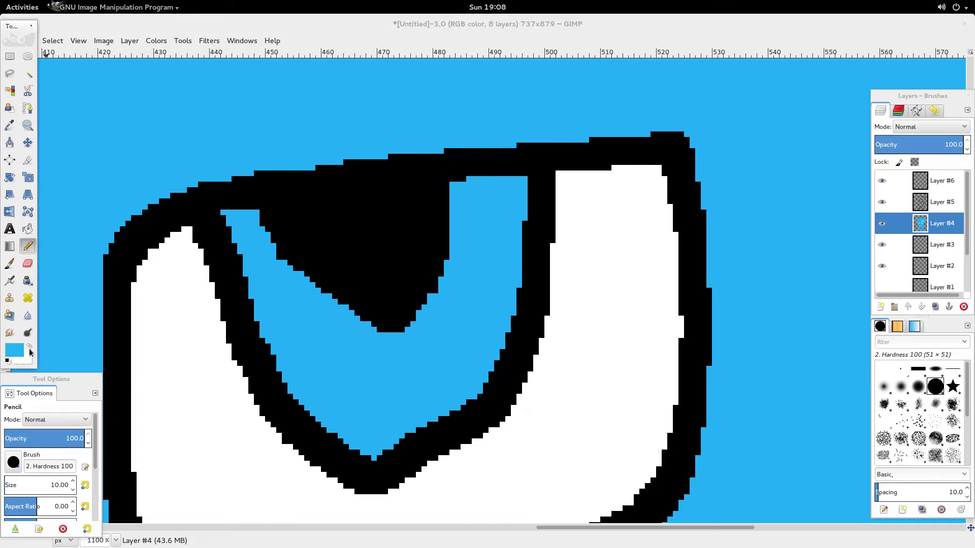
click(15, 350)
click(349, 188)
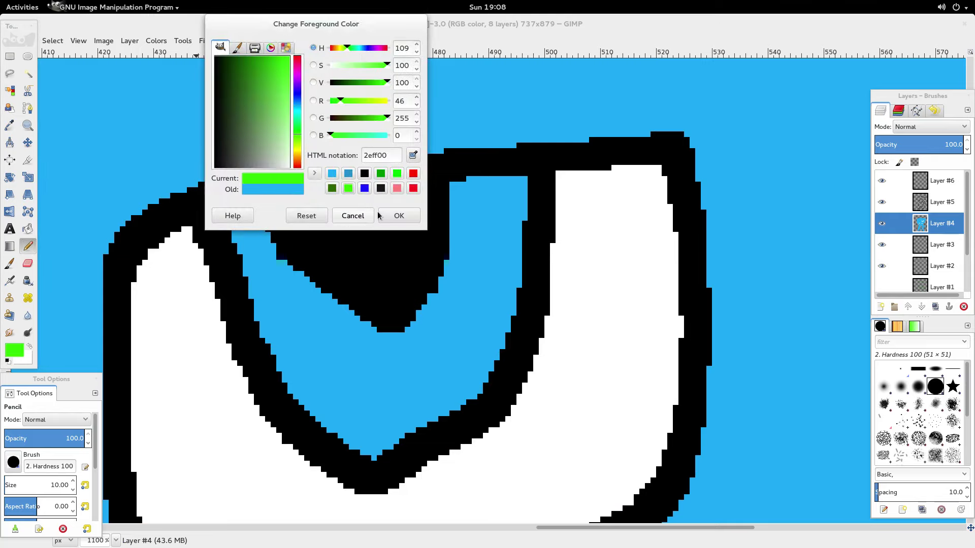
click(399, 216)
mouse_move(236, 227)
mouse_down()
mouse_move(260, 235)
mouse_move(270, 268)
mouse_up()
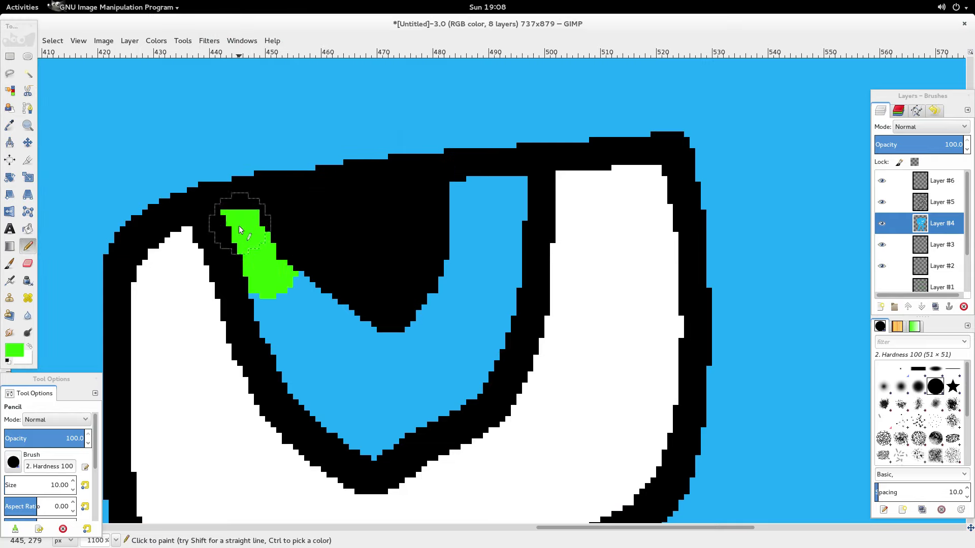
mouse_move(260, 308)
mouse_down()
mouse_move(341, 418)
mouse_move(402, 428)
mouse_up()
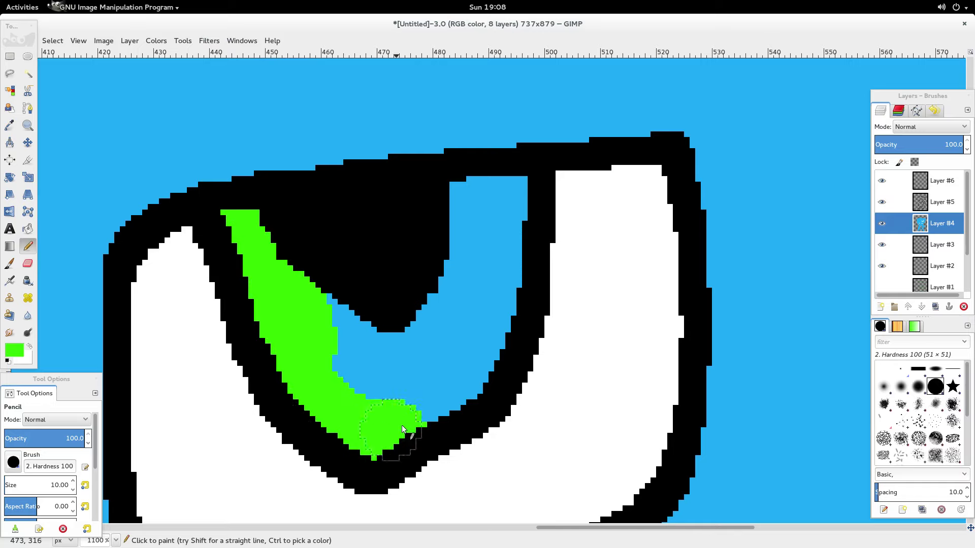
mouse_move(452, 382)
mouse_down()
mouse_move(500, 249)
mouse_move(499, 204)
mouse_move(515, 190)
mouse_move(471, 194)
mouse_move(422, 363)
mouse_move(339, 353)
mouse_move(321, 308)
mouse_up()
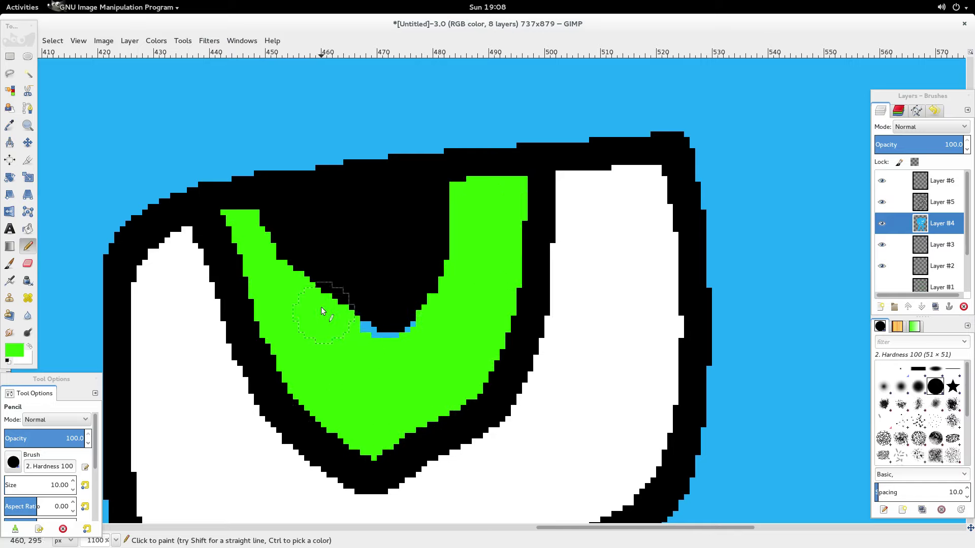
- Switch to Firefox to check the eye colour in the Toy Bonnie reference images, and return to the GIMP drawing
key(super)
click(325, 147)
click(158, 39)
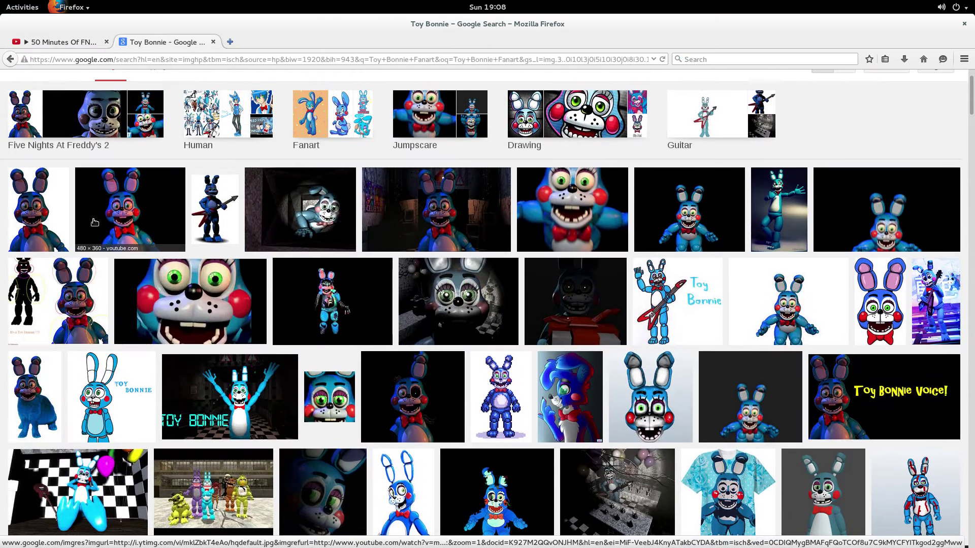
mouse_move(1, 1)
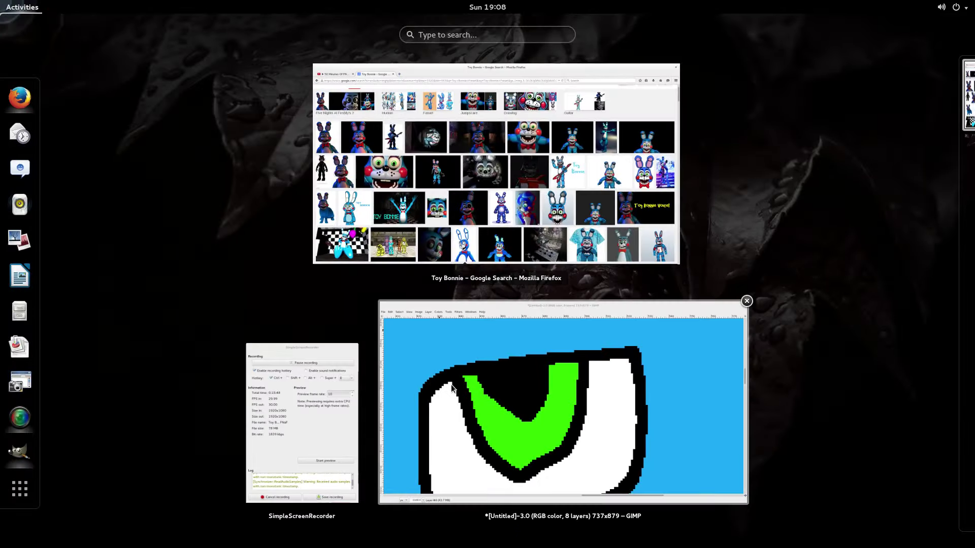
click(416, 355)
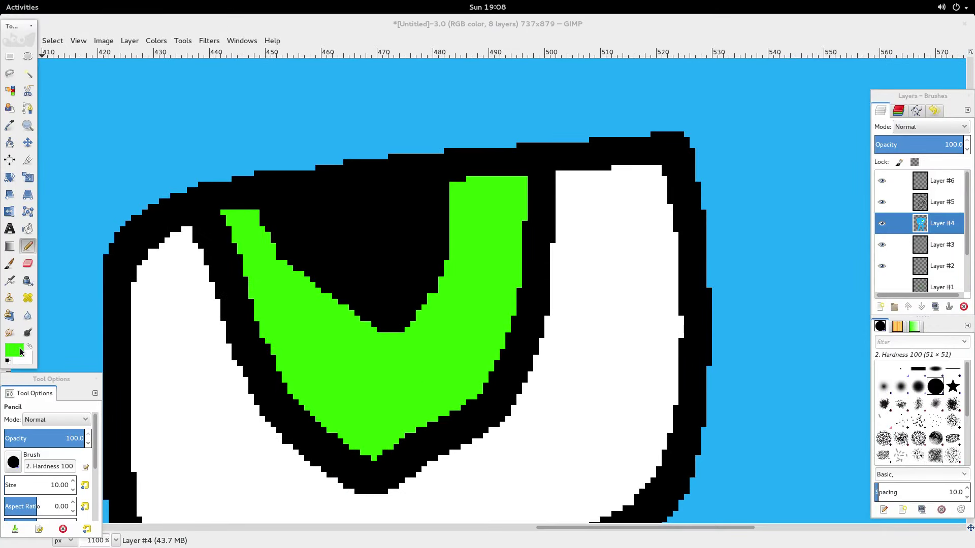
- Set the foreground colour to yellow-green 72ff00 and repaint the whole iris with the Pencil
click(21, 351)
click(270, 47)
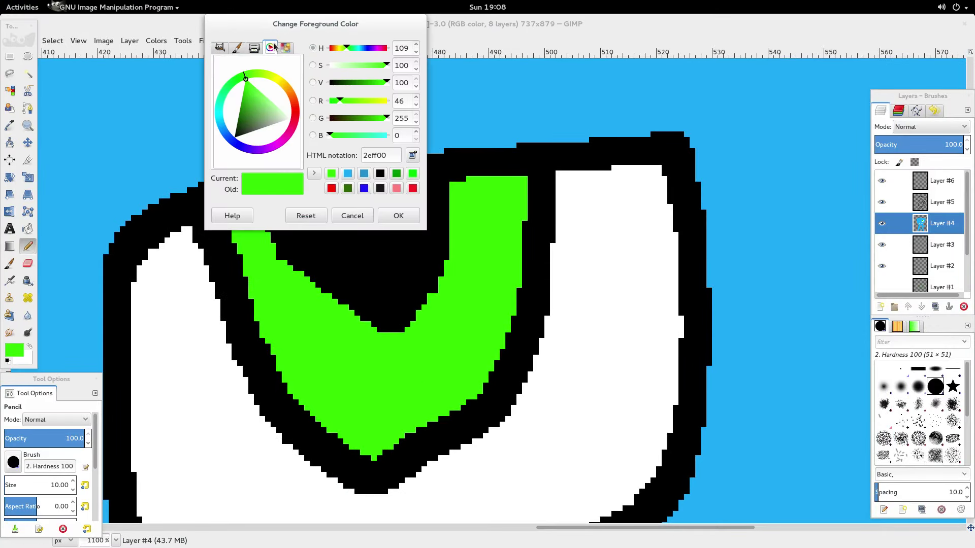
drag(298, 25, 297, 109)
drag(246, 164, 255, 163)
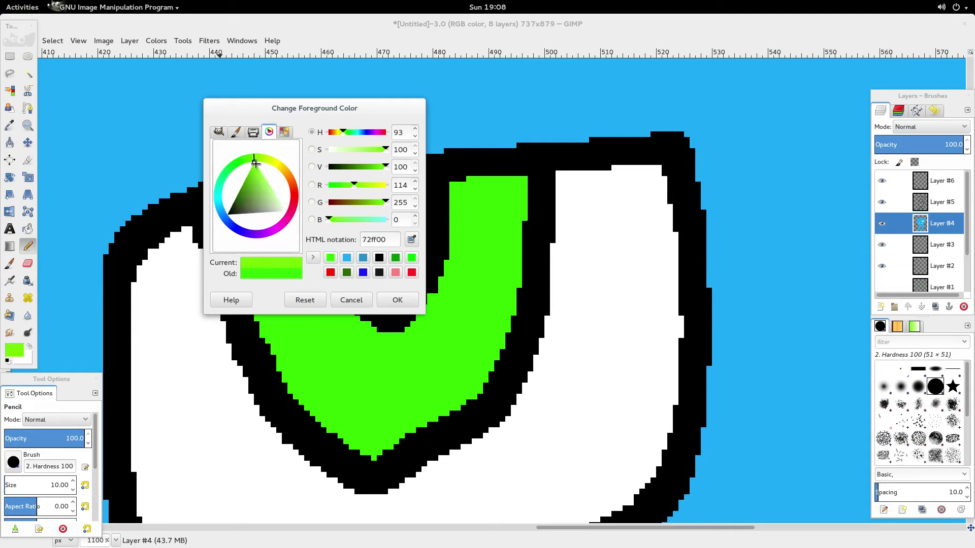
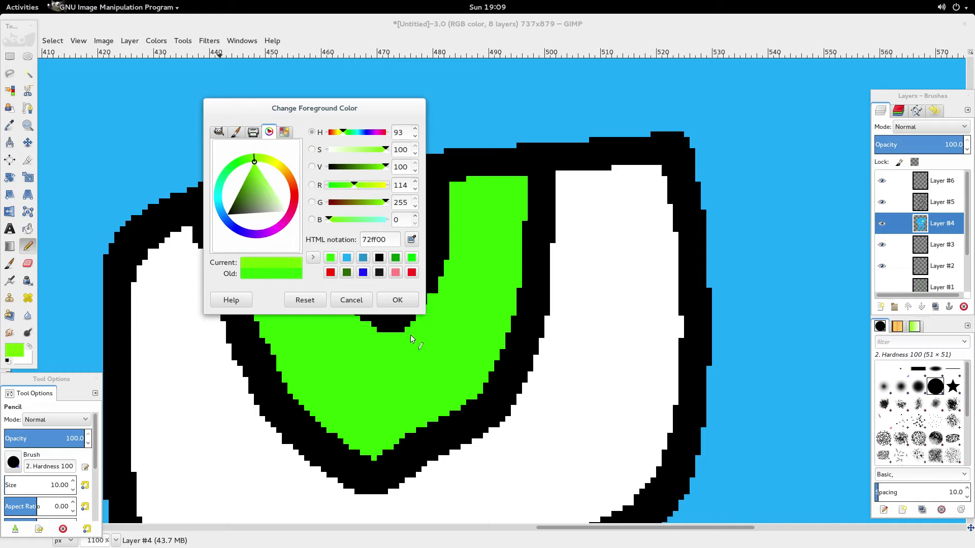
click(398, 300)
mouse_move(226, 227)
mouse_down()
mouse_move(247, 231)
mouse_move(263, 310)
mouse_move(382, 413)
mouse_move(383, 426)
mouse_move(370, 432)
mouse_move(314, 387)
mouse_move(292, 310)
mouse_move(306, 267)
mouse_move(449, 409)
mouse_move(442, 394)
mouse_move(501, 345)
mouse_move(504, 290)
mouse_up()
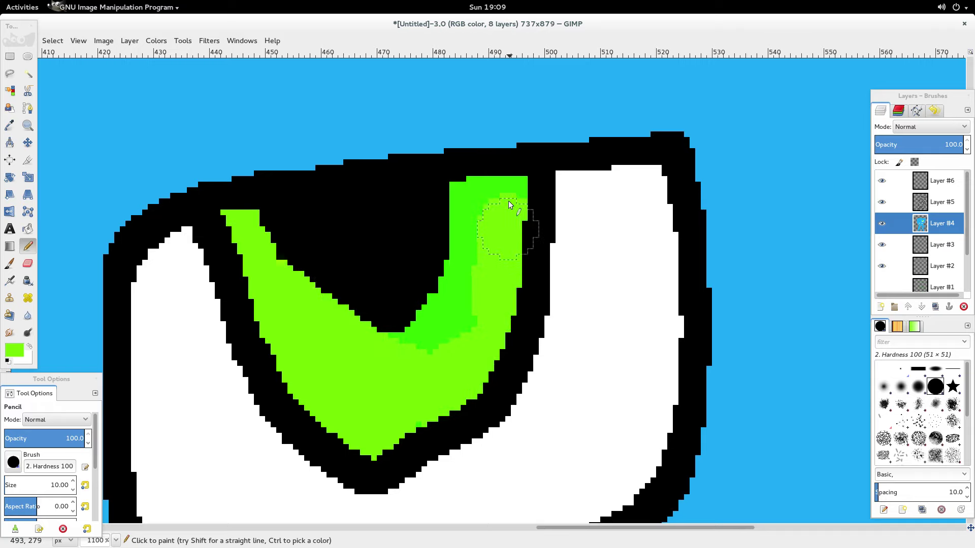
mouse_move(508, 200)
mouse_down()
mouse_move(446, 228)
mouse_move(450, 284)
mouse_move(424, 339)
mouse_up()
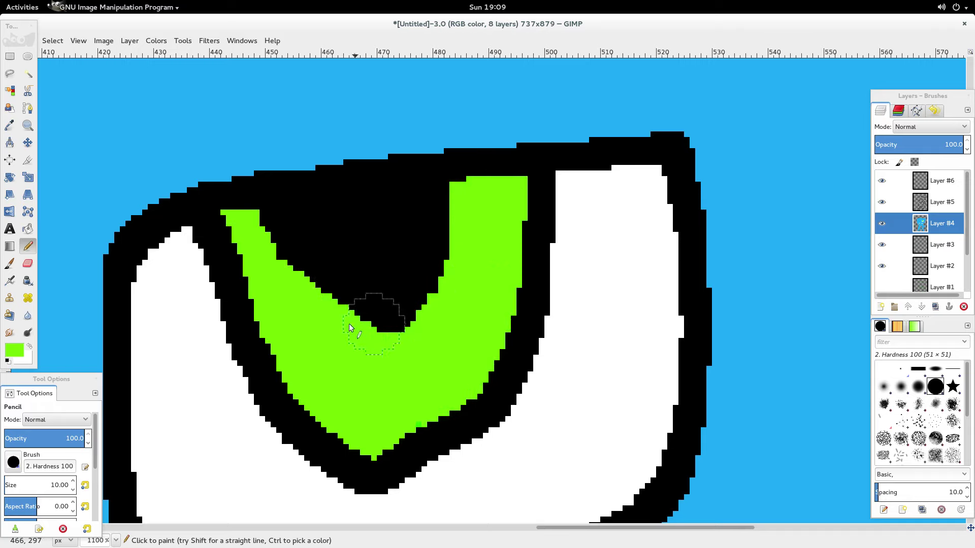
- Toggle the visibility of Layer #4 and Layer #5 off and on to examine the colouring of the drawing
scroll(436, 330, down, 7)
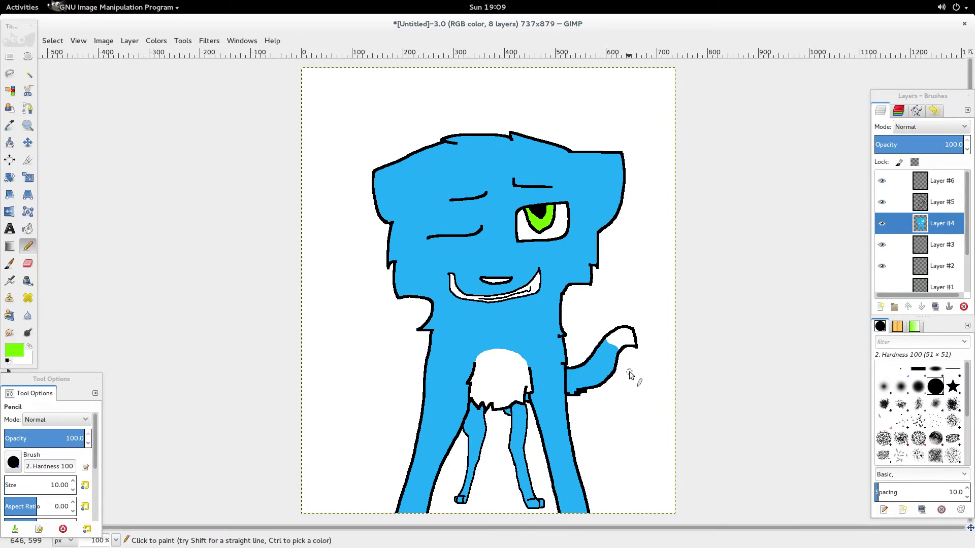
click(882, 226)
click(881, 224)
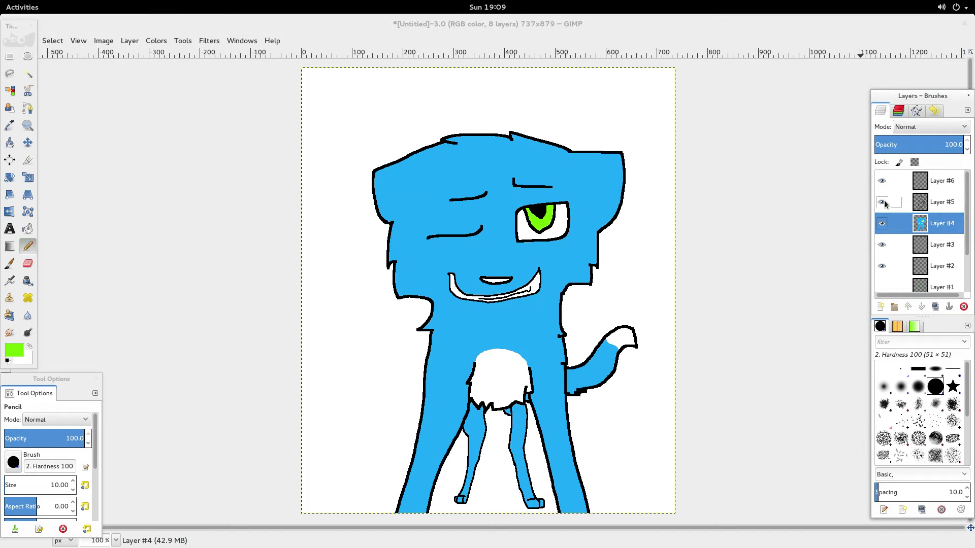
click(882, 202)
click(882, 202)
scroll(528, 220, up, 5)
click(618, 238)
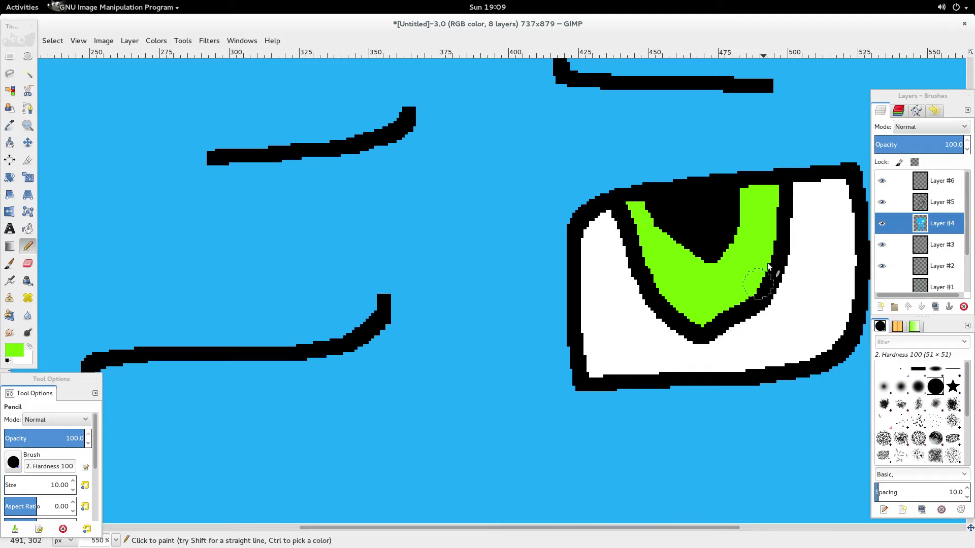
click(882, 225)
click(882, 224)
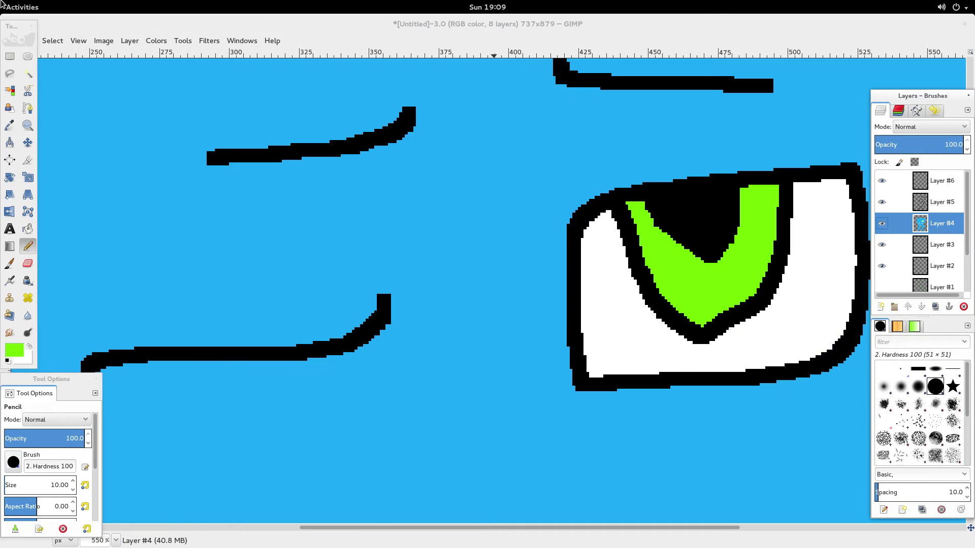
- Switch to Firefox to look through the YouTube song video's description, and return to the GIMP drawing
mouse_move(1, 4)
click(498, 152)
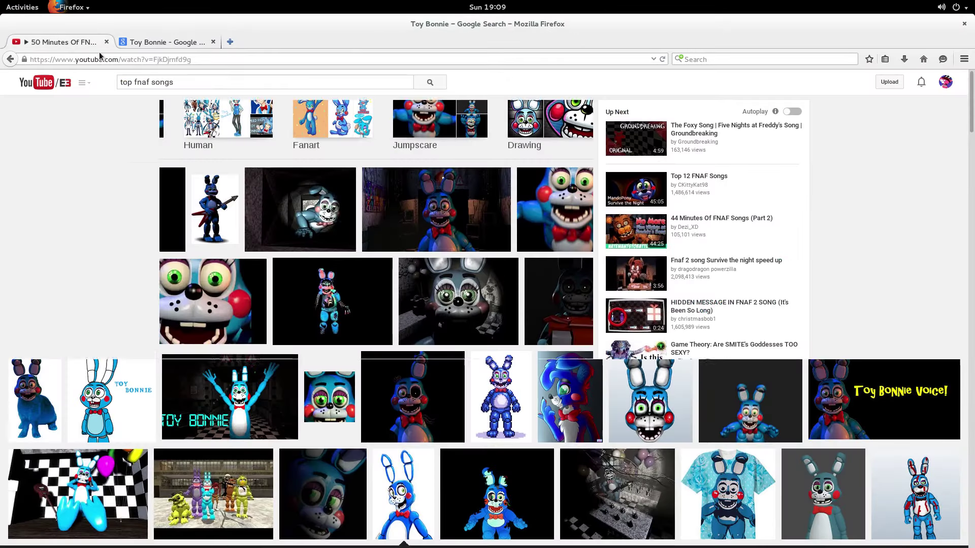
scroll(278, 270, down, 6)
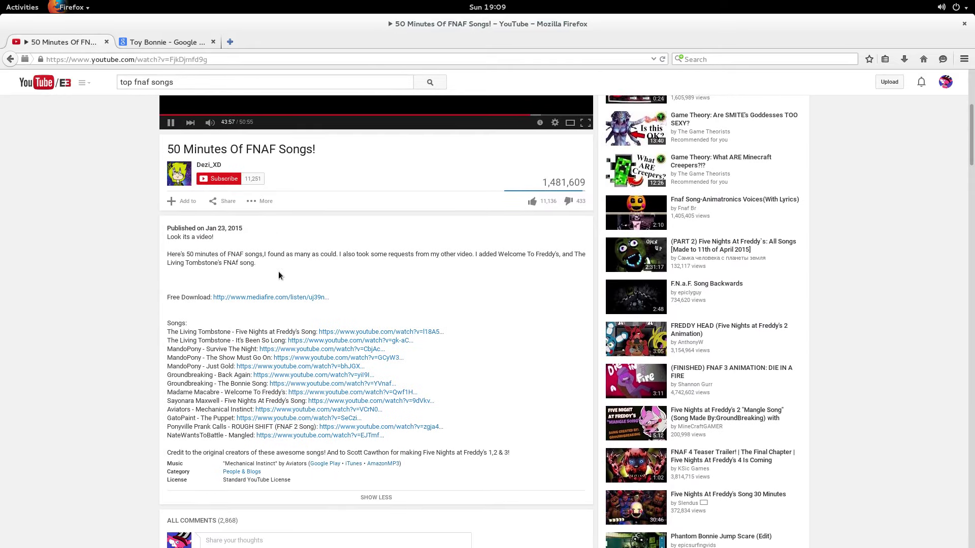
scroll(279, 271, up, 5)
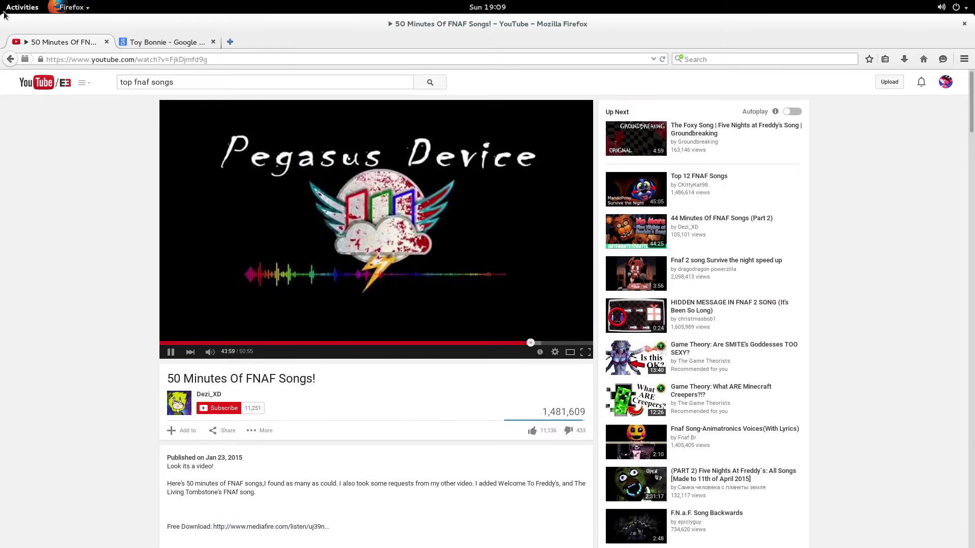
mouse_move(2, 4)
click(490, 433)
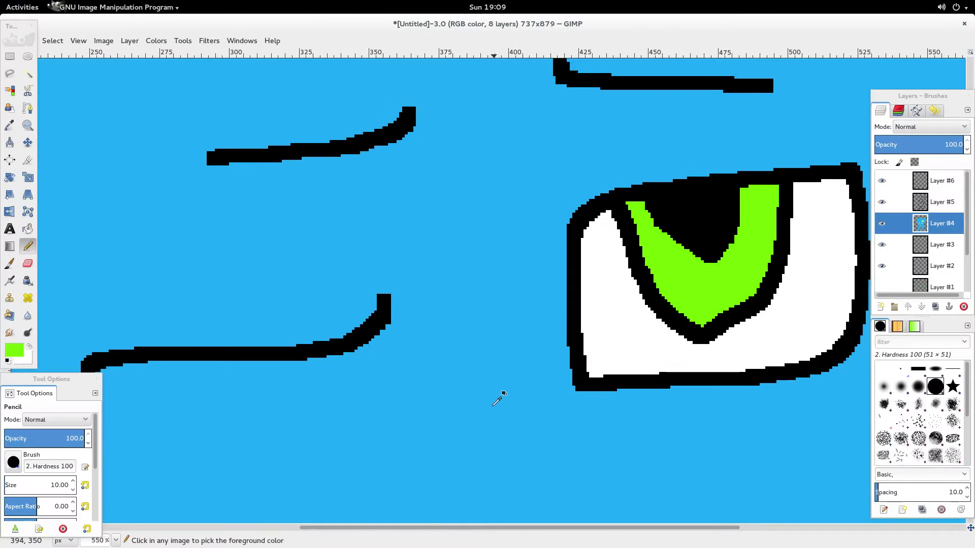
- Set the foreground colour to red ff1200 and the Pencil size to 25
scroll(498, 401, down, 6)
scroll(498, 402, up, 1)
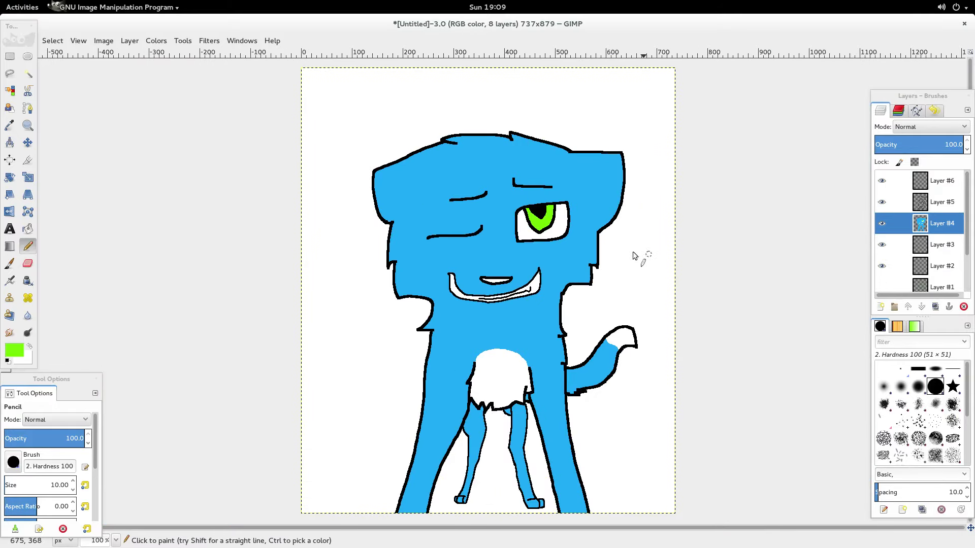
scroll(496, 305, up, 4)
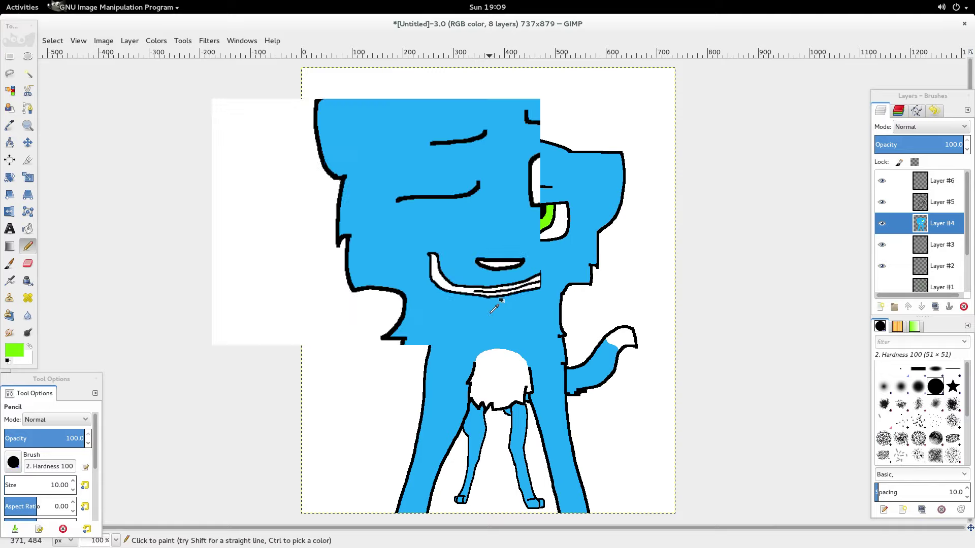
scroll(496, 305, down, 2)
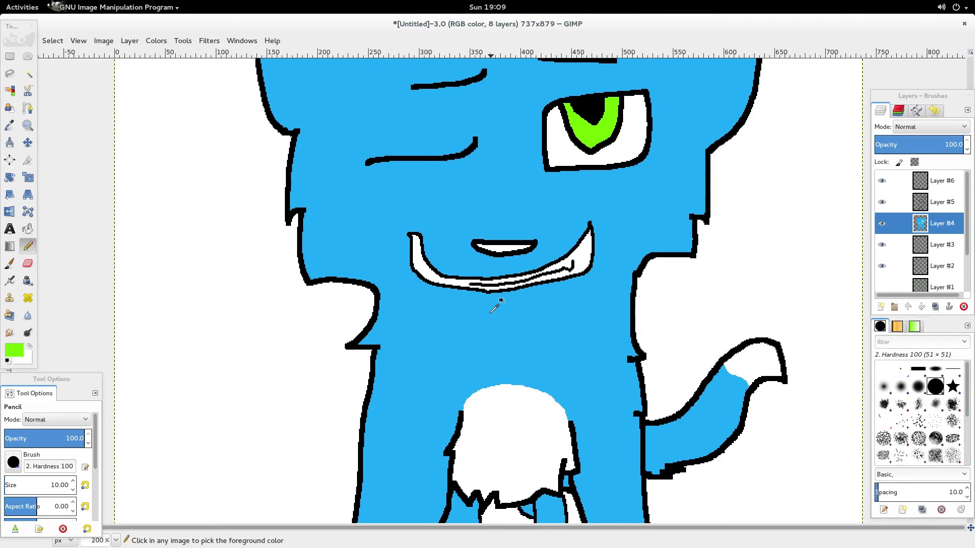
scroll(491, 311, up, 2)
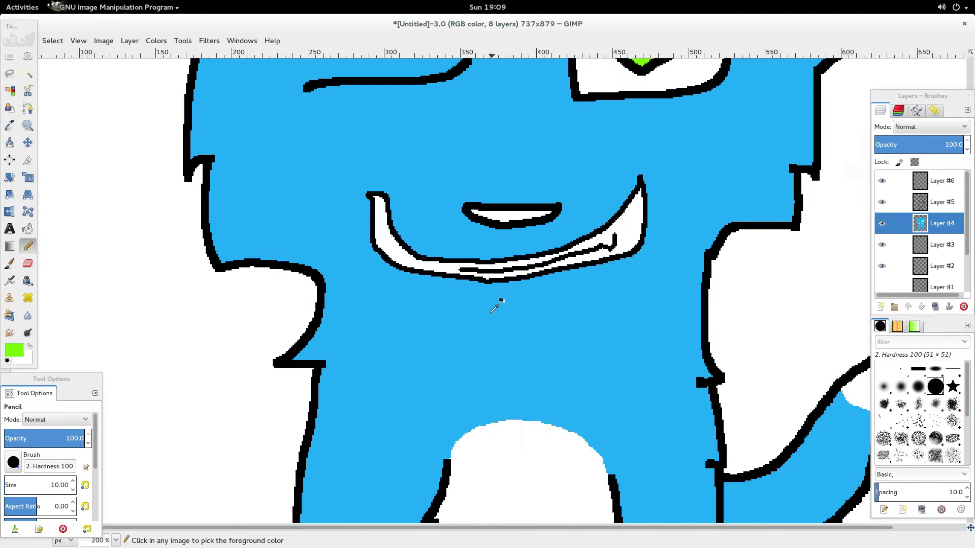
scroll(491, 311, down, 5)
click(21, 353)
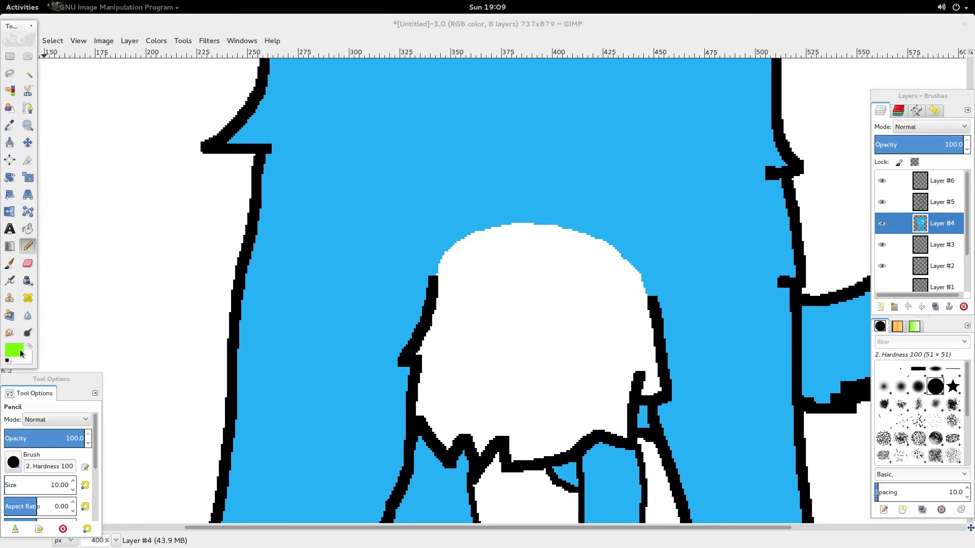
drag(269, 147, 295, 174)
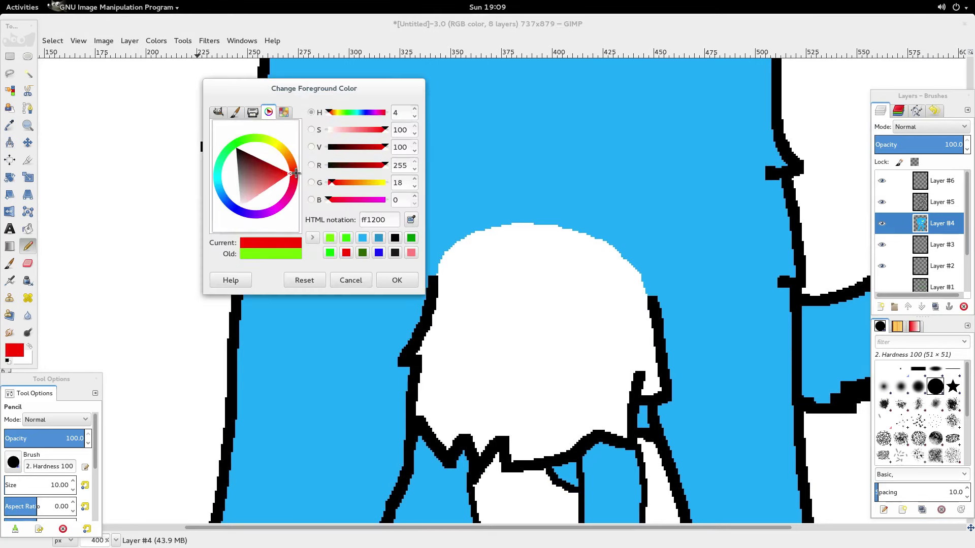
click(397, 280)
scroll(557, 272, up, 5)
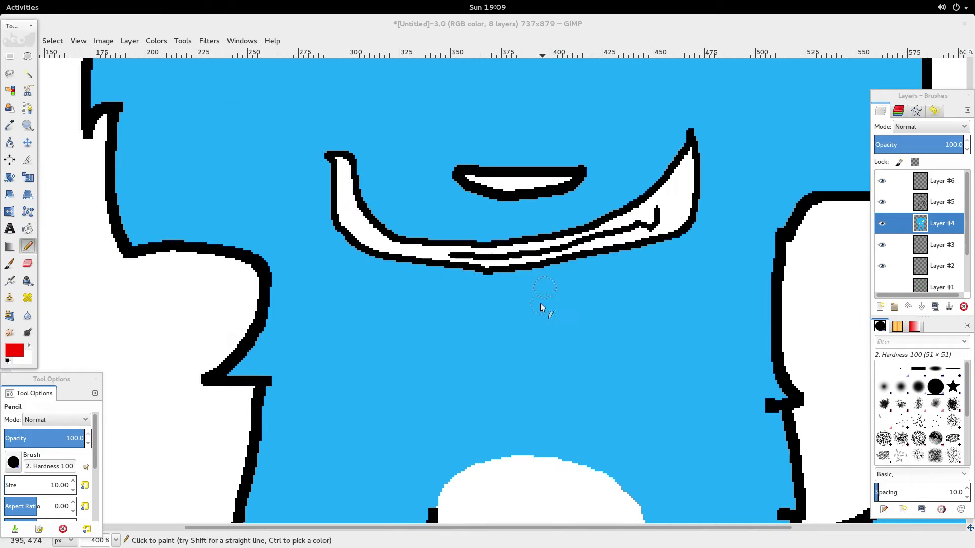
click(73, 482)
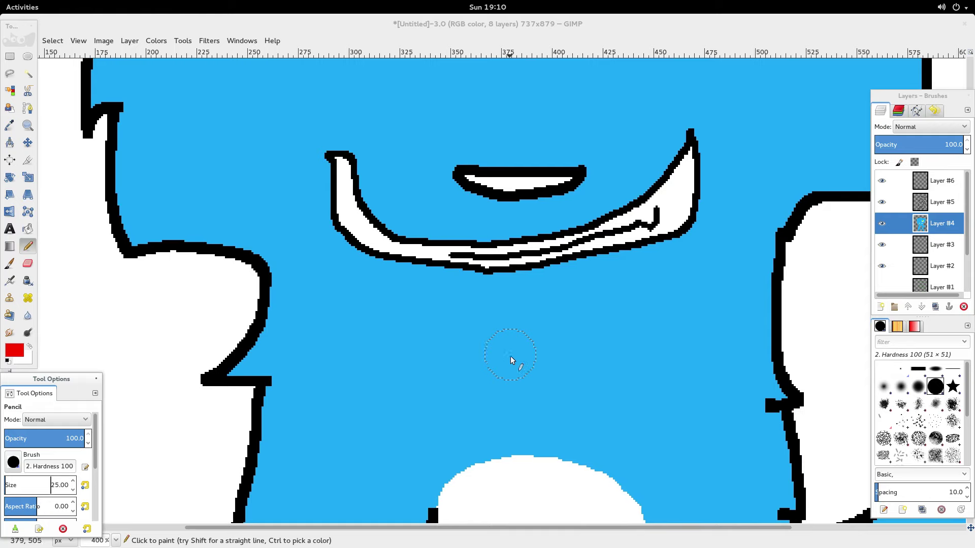
- Paint a red dot on the chest below the mouth and, with Pencil size 8, a straight line from it to the upper left
click(513, 374)
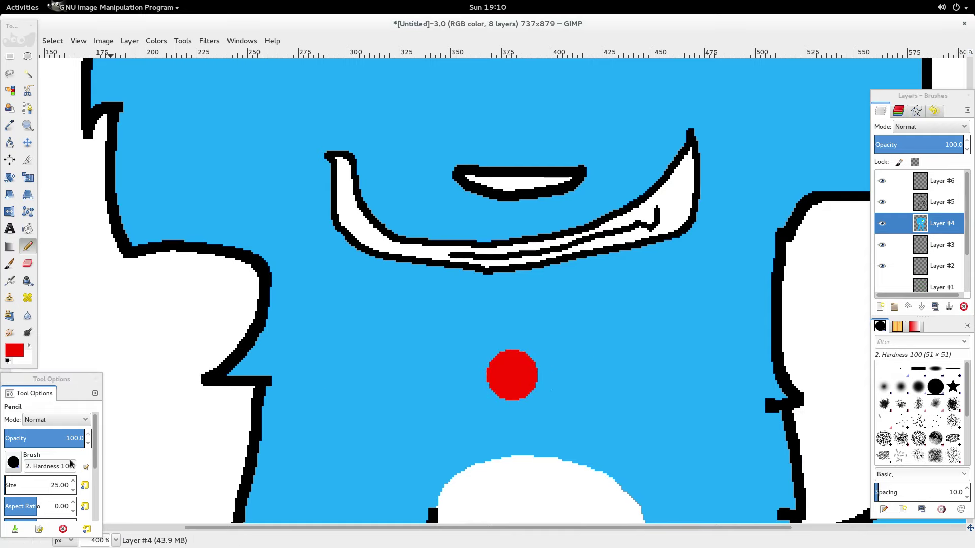
click(73, 490)
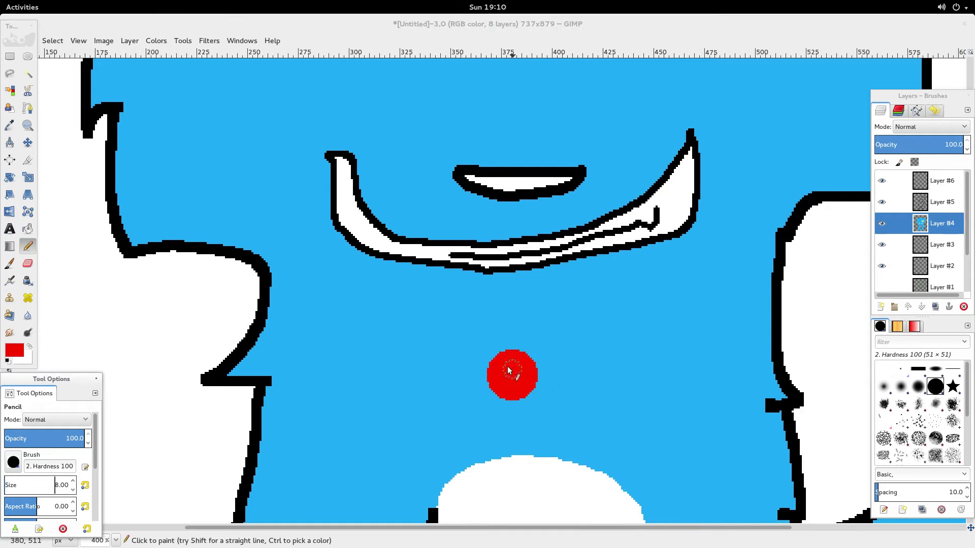
key(shift)
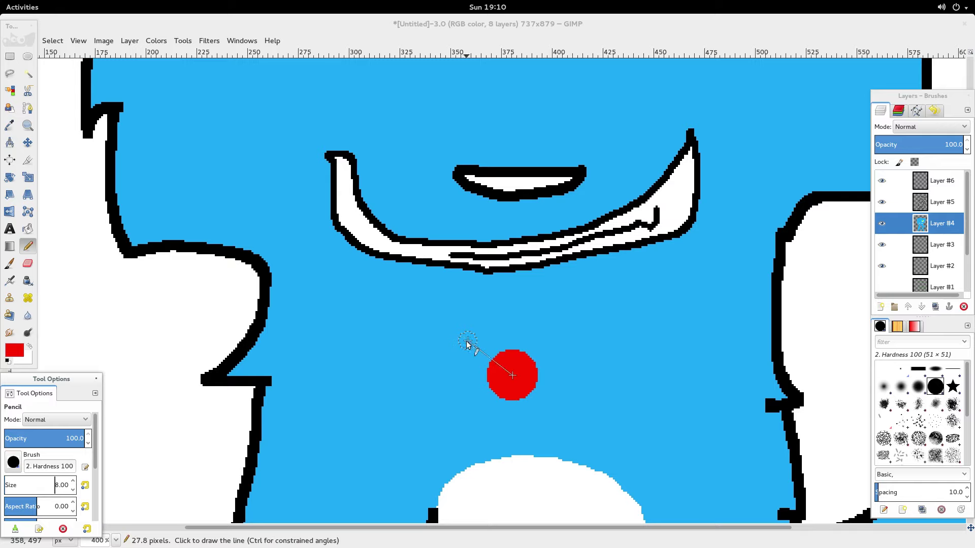
shift+click(442, 327)
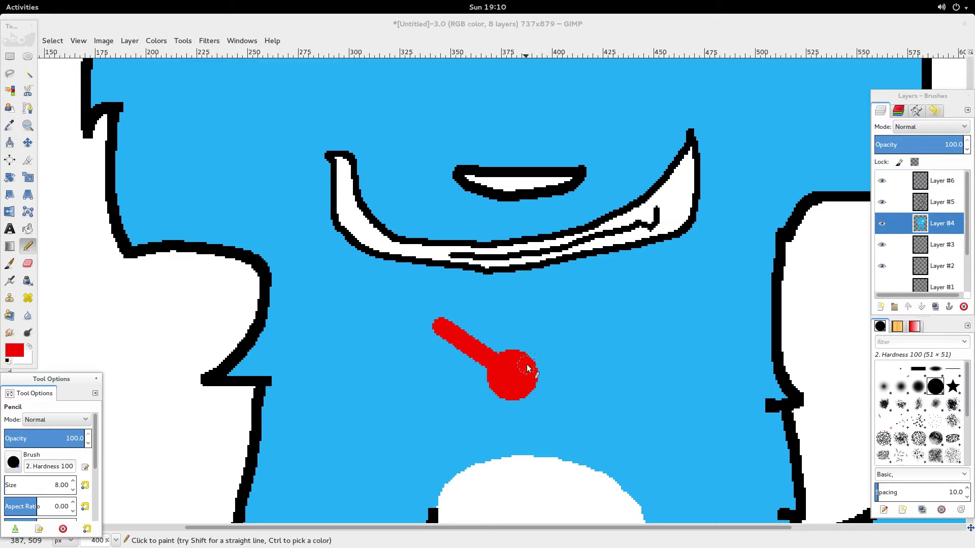
key(shift)
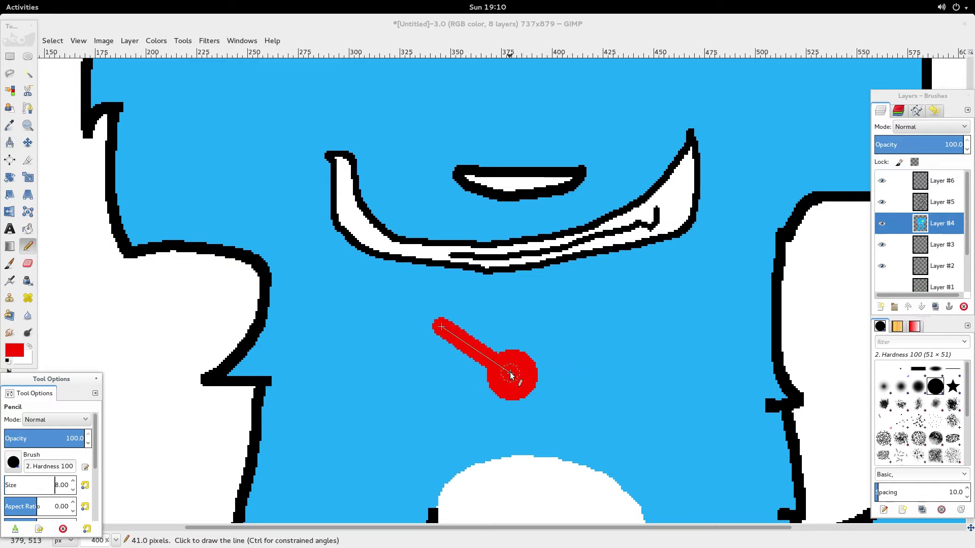
shift+click(510, 376)
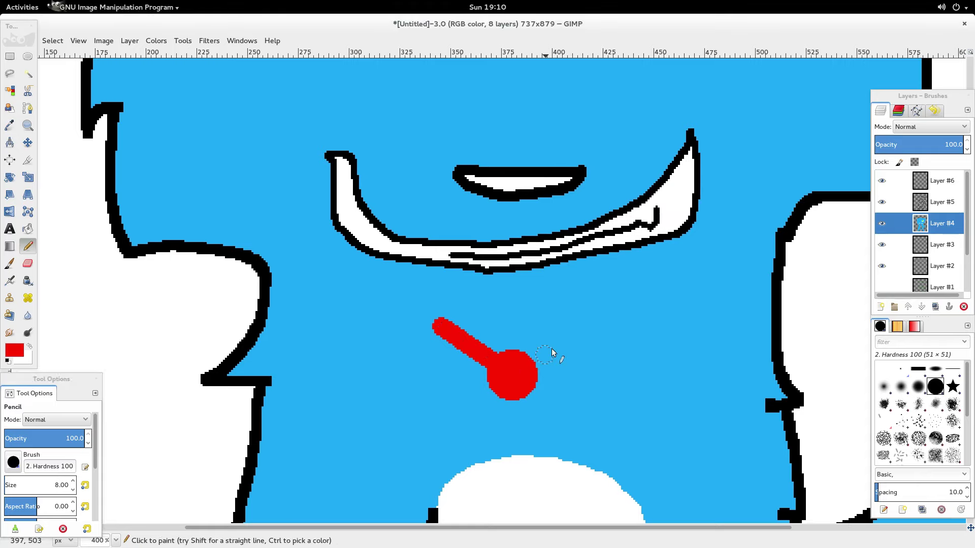
key(ctrl)
key(shift)
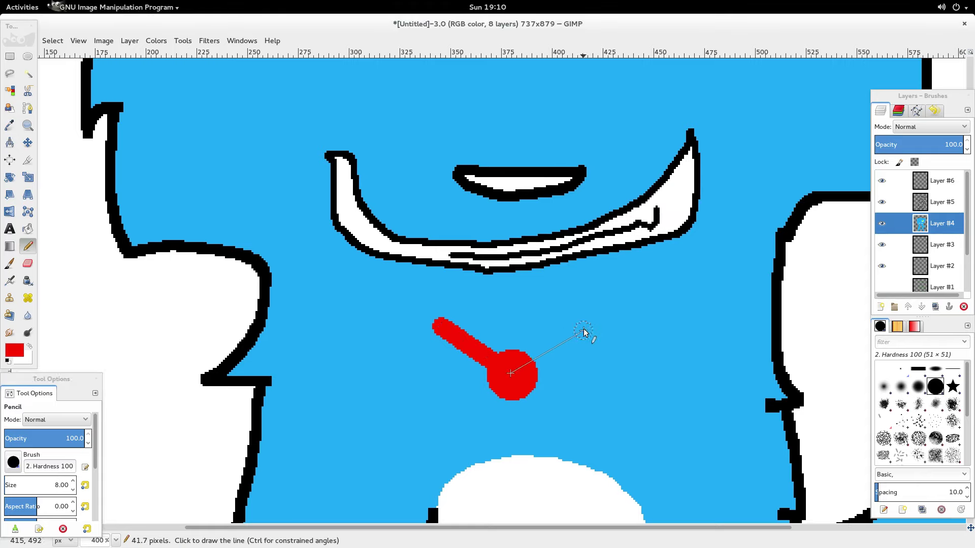
shift+click(583, 325)
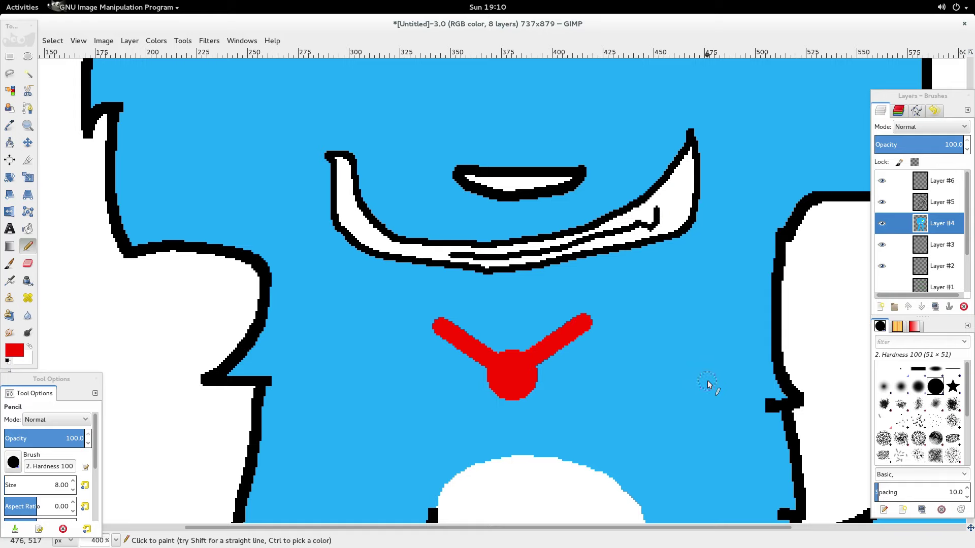
key(ctrl+z)
key(shift)
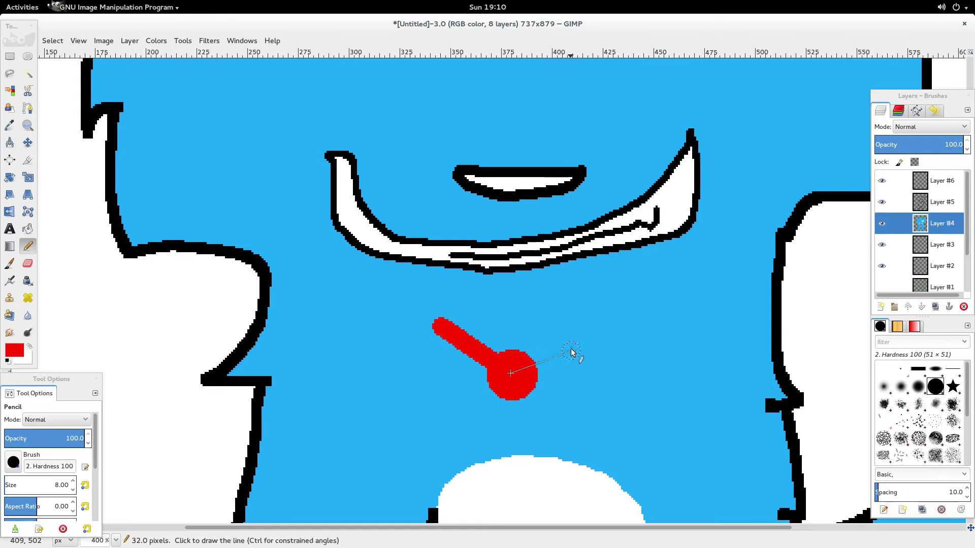
click(582, 325)
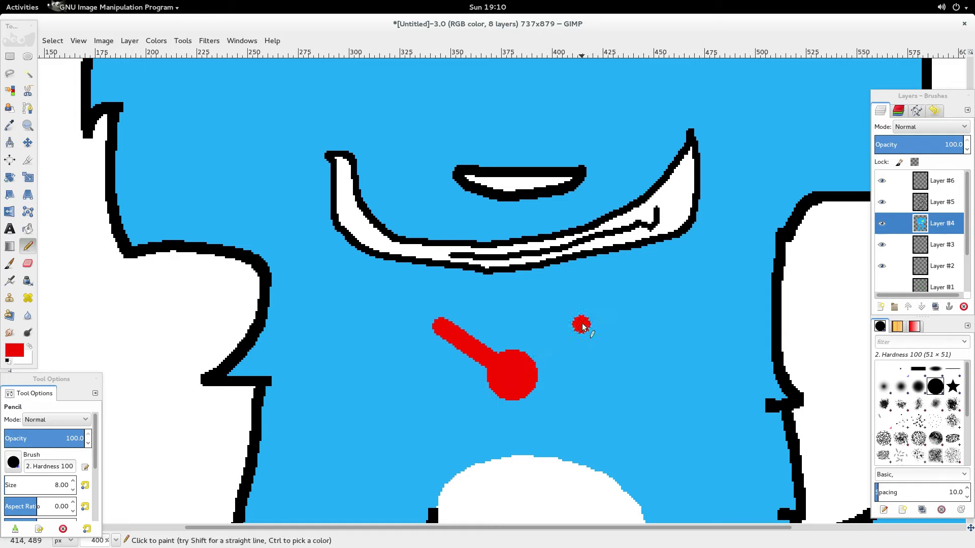
key(shift)
key(ctrl+z)
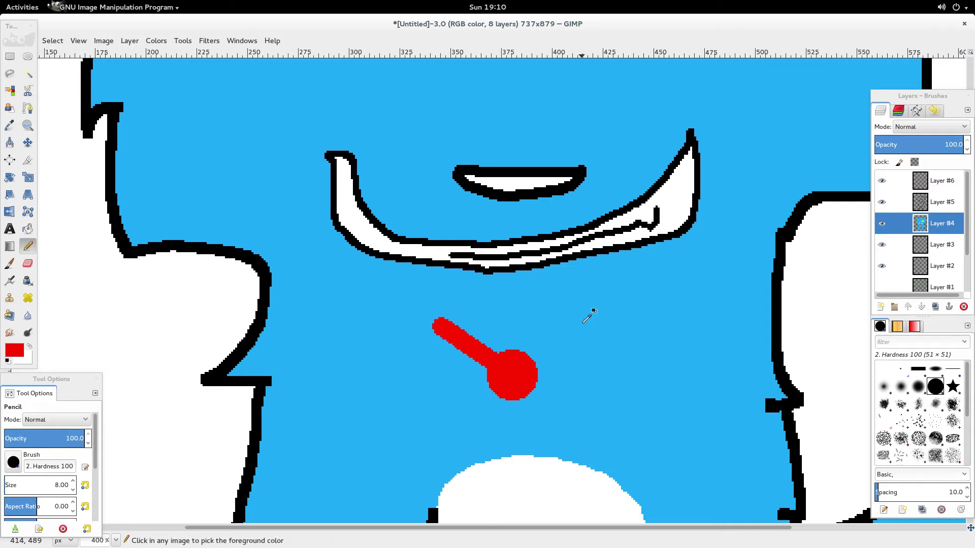
- Draw a matching straight red line from the dot to the upper right and paint both sides solid to form a bow tie
key(shift)
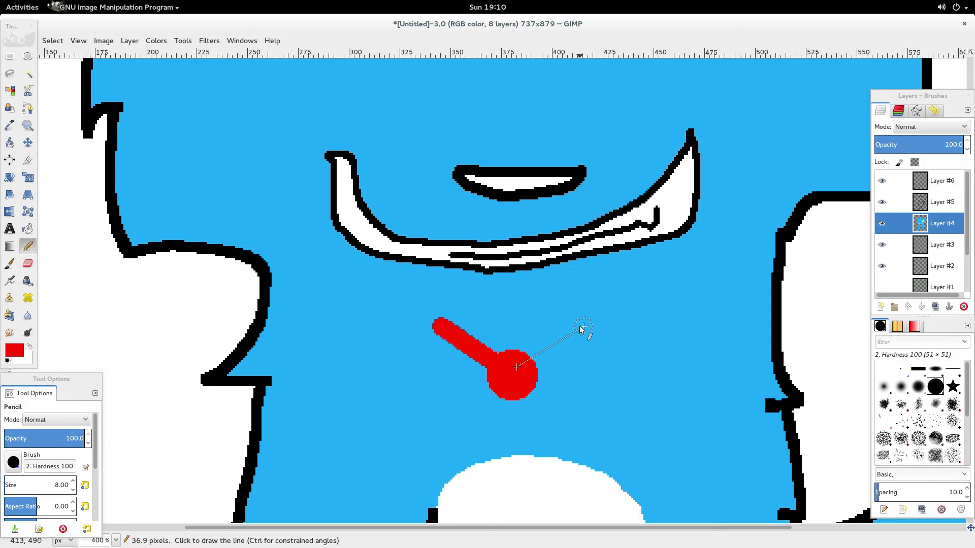
shift+click(579, 328)
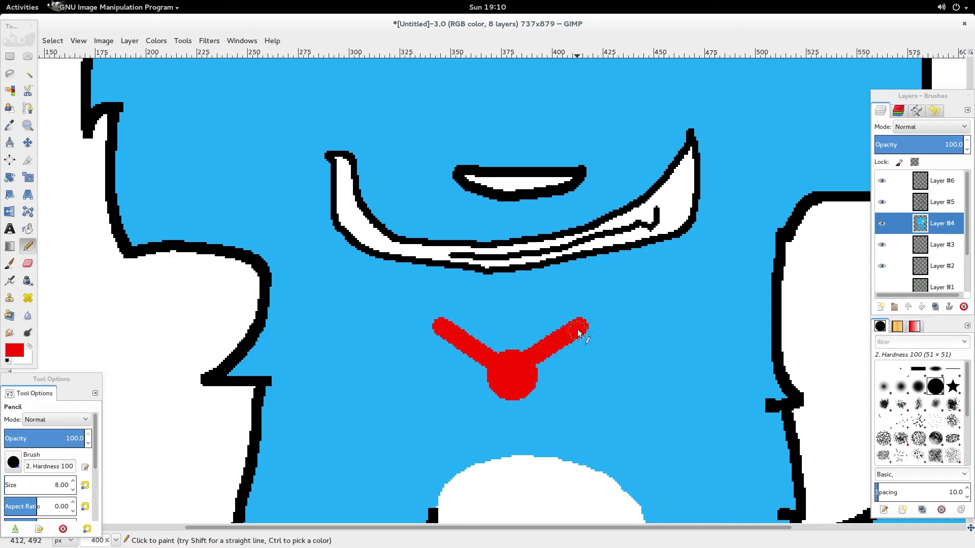
mouse_move(583, 329)
mouse_down()
mouse_move(589, 379)
mouse_move(576, 410)
mouse_move(521, 404)
mouse_up()
mouse_move(440, 331)
mouse_down()
mouse_move(448, 395)
mouse_move(520, 405)
mouse_move(452, 375)
mouse_move(446, 346)
mouse_move(486, 383)
mouse_move(515, 384)
mouse_move(575, 350)
mouse_move(567, 394)
mouse_move(536, 395)
mouse_move(572, 367)
mouse_move(560, 393)
mouse_up()
- Switch to Firefox to skip the YouTube song video ahead to 47:54, and return to the GIMP drawing
mouse_move(1, 1)
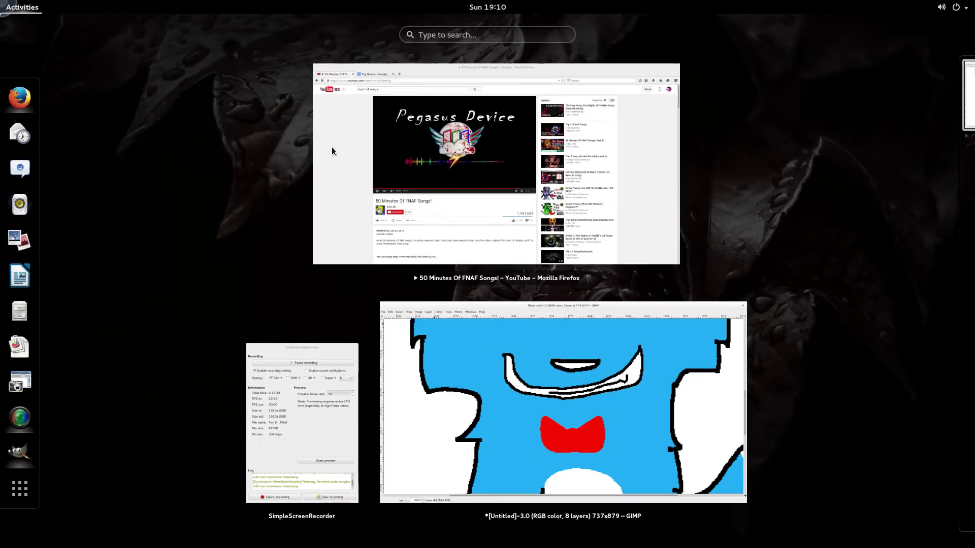
click(491, 224)
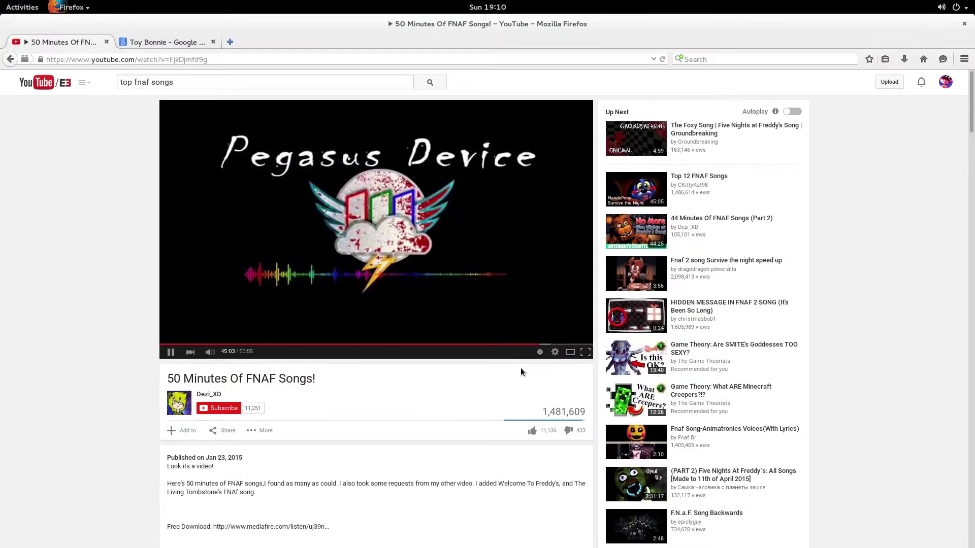
click(562, 343)
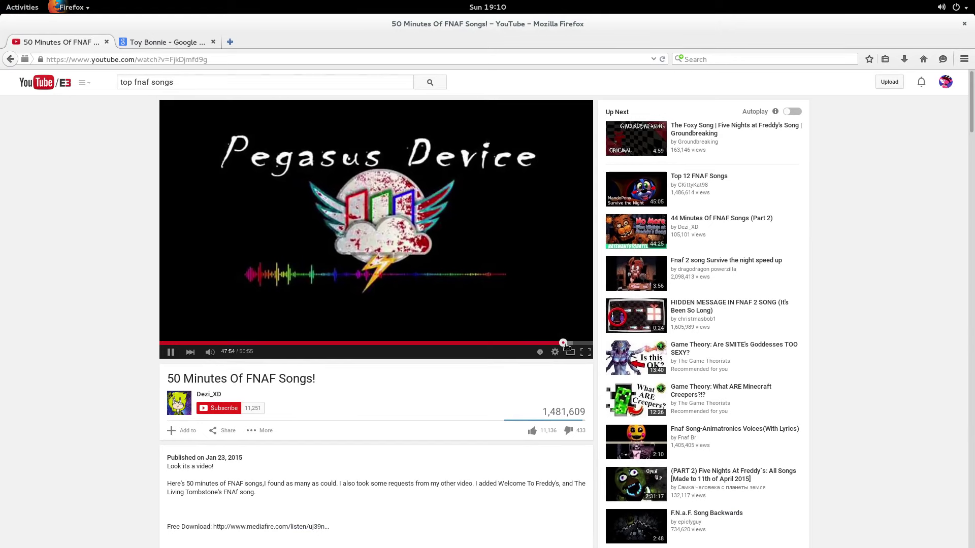
key(super)
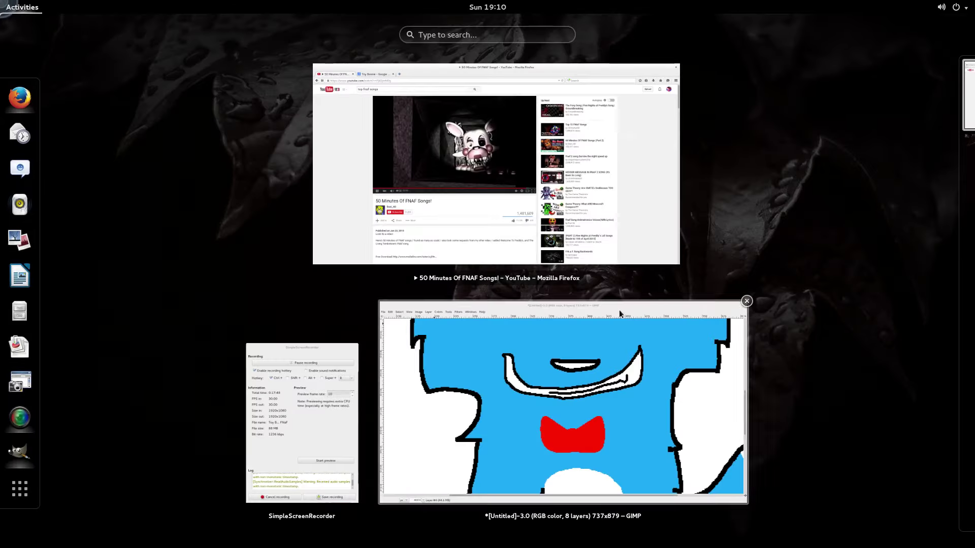
click(623, 422)
- Swap the foreground colour to white and paint a strip along the outer left edge of the open green eye
ctrl+scroll(795, 262, down, 5)
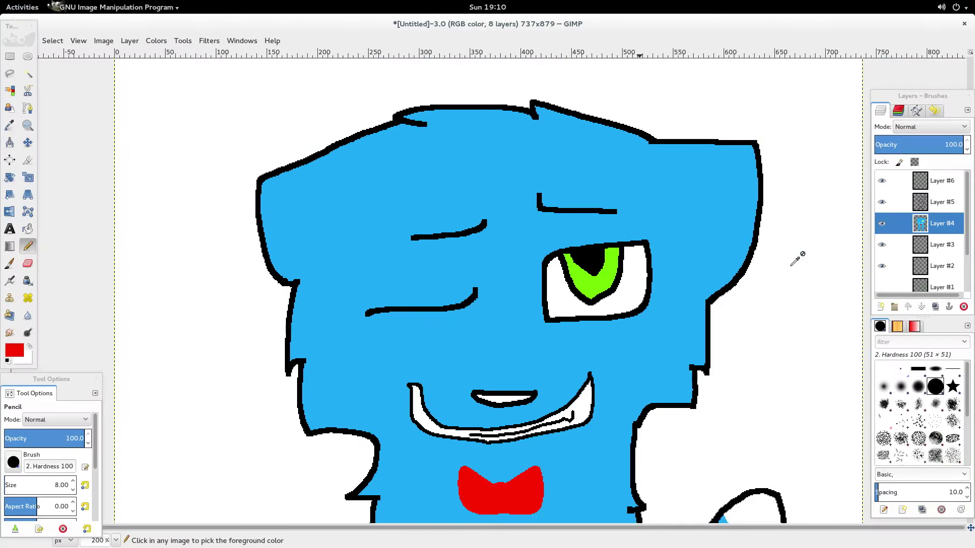
ctrl+scroll(480, 280, up, 2)
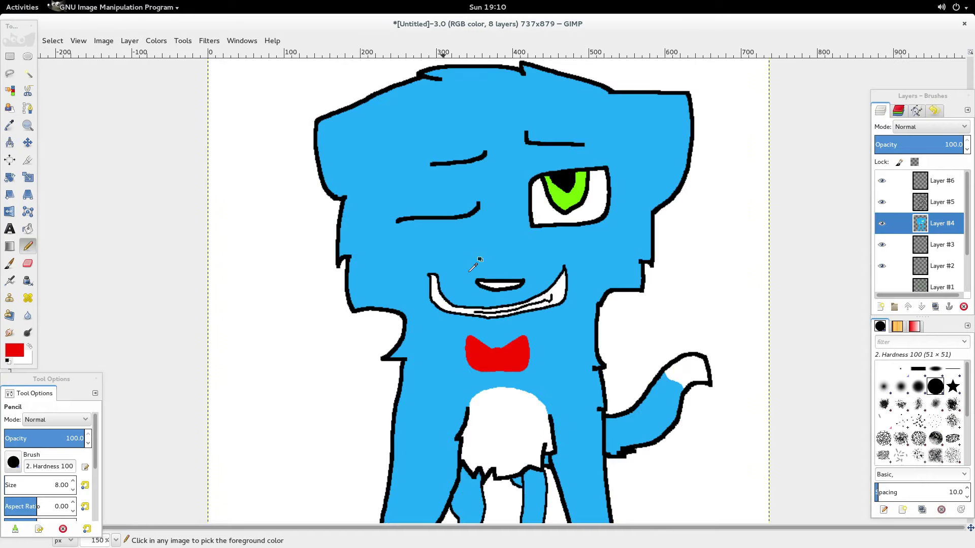
ctrl+scroll(470, 271, up, 3)
scroll(468, 276, up, 5)
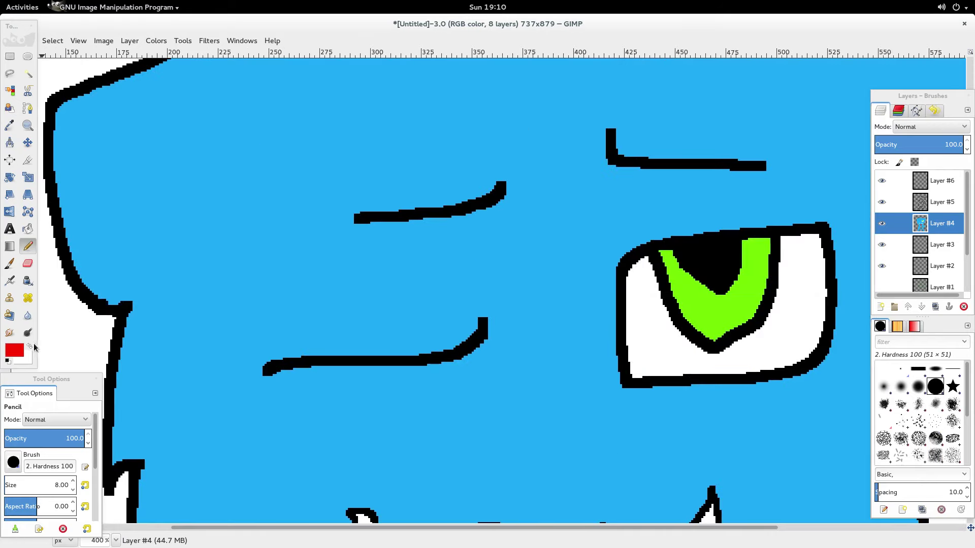
click(32, 347)
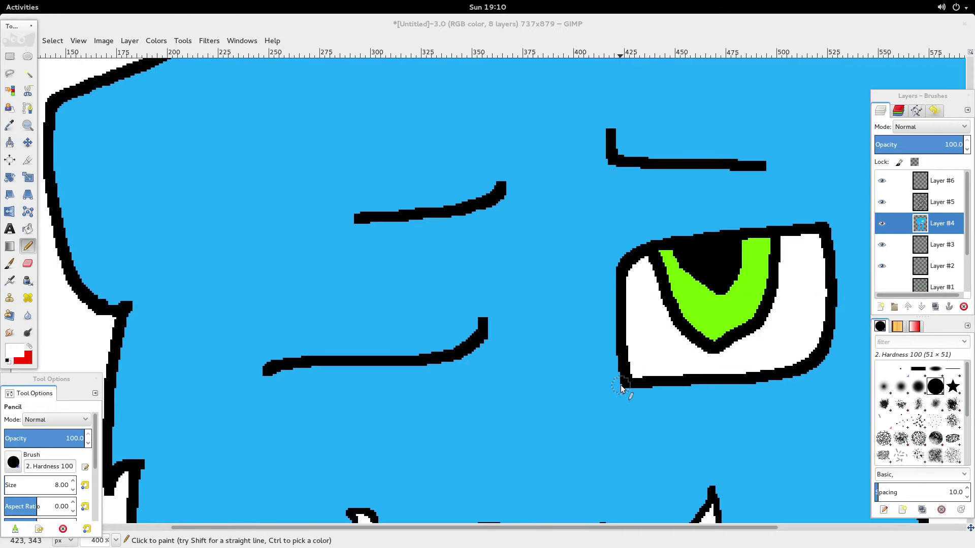
drag(620, 389, 614, 290)
- Outline and fill the area between the open eye and its eyebrow with white, rounding its right side
drag(759, 175, 770, 221)
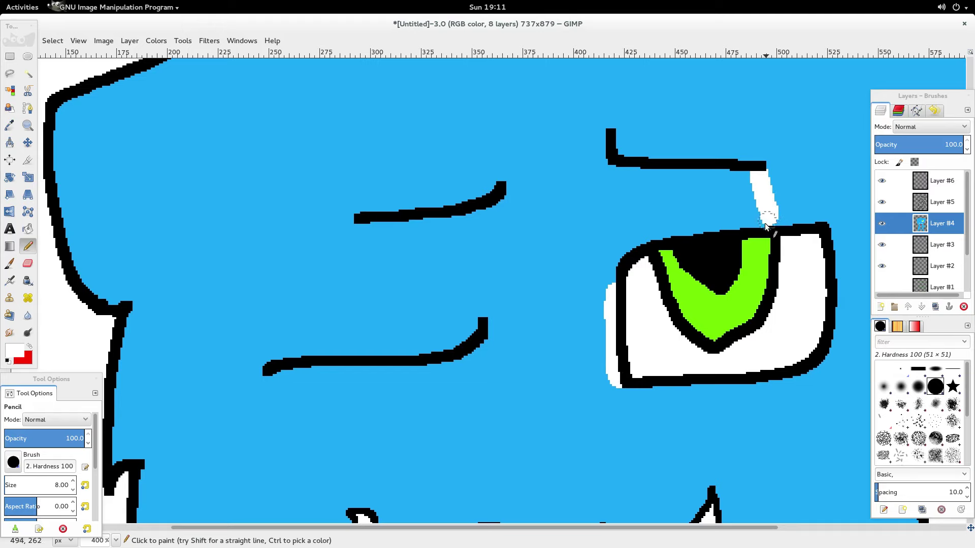
key(ctrl+z)
drag(756, 175, 770, 226)
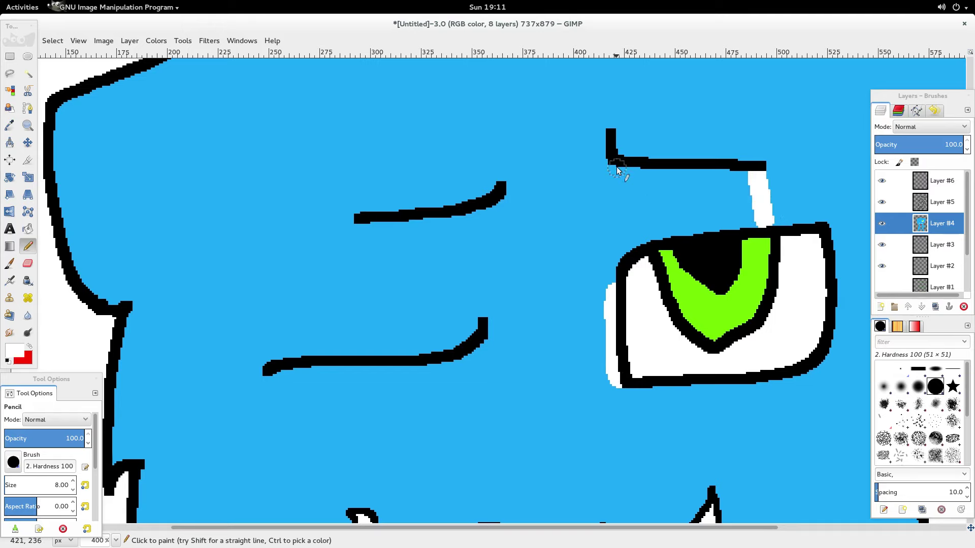
mouse_move(617, 169)
mouse_down()
mouse_move(620, 272)
mouse_move(611, 299)
mouse_move(622, 272)
mouse_up()
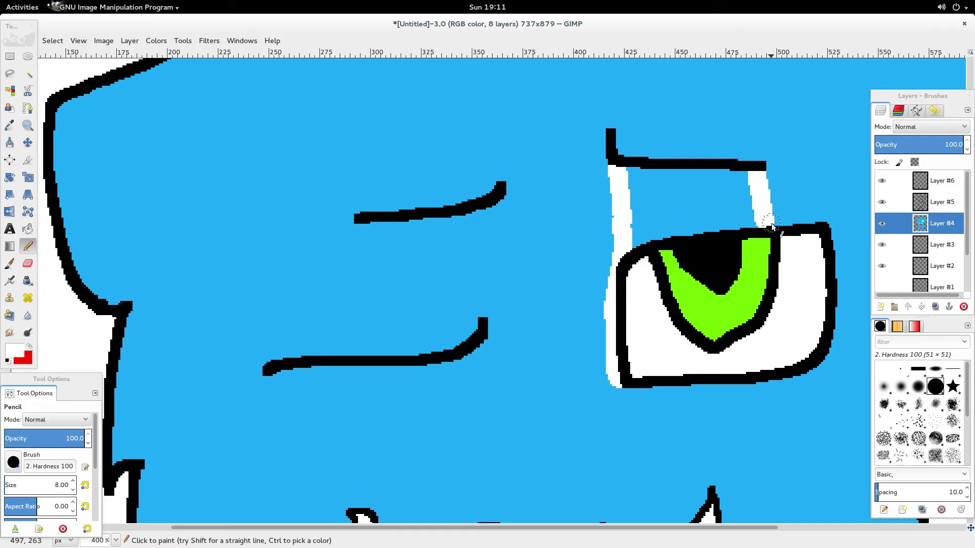
drag(772, 227, 824, 237)
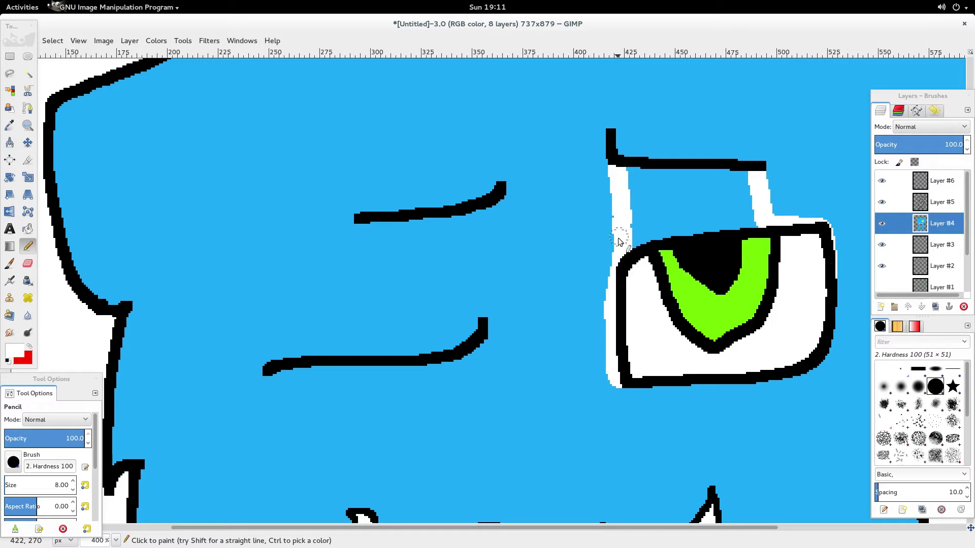
mouse_move(619, 241)
mouse_down()
mouse_move(740, 232)
mouse_move(754, 209)
mouse_move(742, 176)
mouse_move(727, 186)
mouse_move(737, 219)
mouse_move(738, 187)
mouse_move(735, 221)
mouse_move(730, 199)
mouse_move(729, 213)
mouse_move(712, 221)
mouse_move(633, 226)
mouse_move(745, 197)
mouse_move(698, 205)
mouse_move(728, 168)
mouse_move(619, 168)
mouse_move(724, 192)
mouse_move(631, 206)
mouse_move(632, 176)
mouse_move(675, 195)
mouse_move(648, 192)
mouse_move(709, 208)
mouse_move(754, 177)
mouse_move(803, 189)
mouse_move(813, 216)
mouse_move(769, 207)
mouse_move(792, 202)
mouse_up()
scroll(790, 198, down, 3)
scroll(790, 198, up, 3)
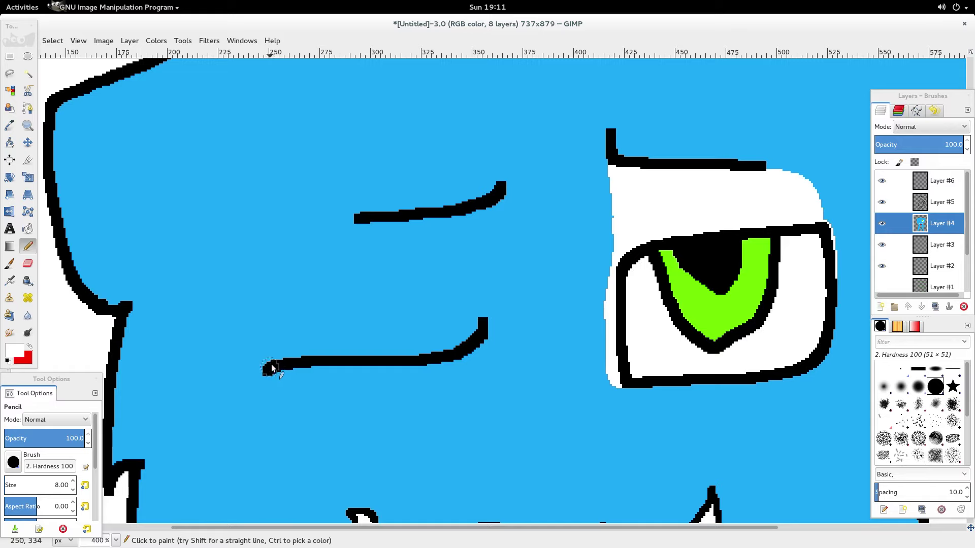
- Outline and fill the area between the closed eye and its eyebrow with white
mouse_move(272, 367)
mouse_down()
mouse_move(290, 349)
mouse_move(271, 349)
mouse_move(318, 301)
mouse_up()
key(ctrl+z)
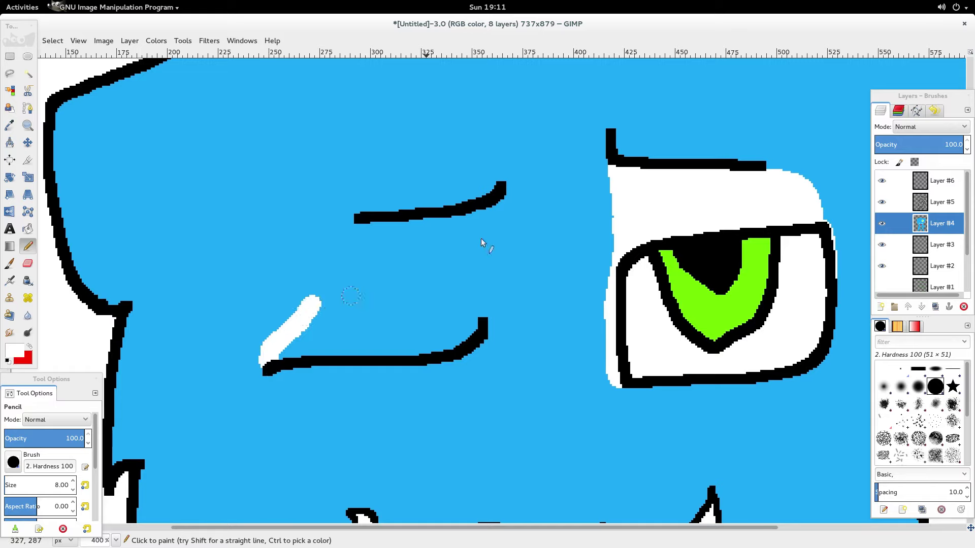
mouse_move(479, 322)
mouse_down()
mouse_move(464, 308)
mouse_move(385, 295)
mouse_move(300, 307)
mouse_up()
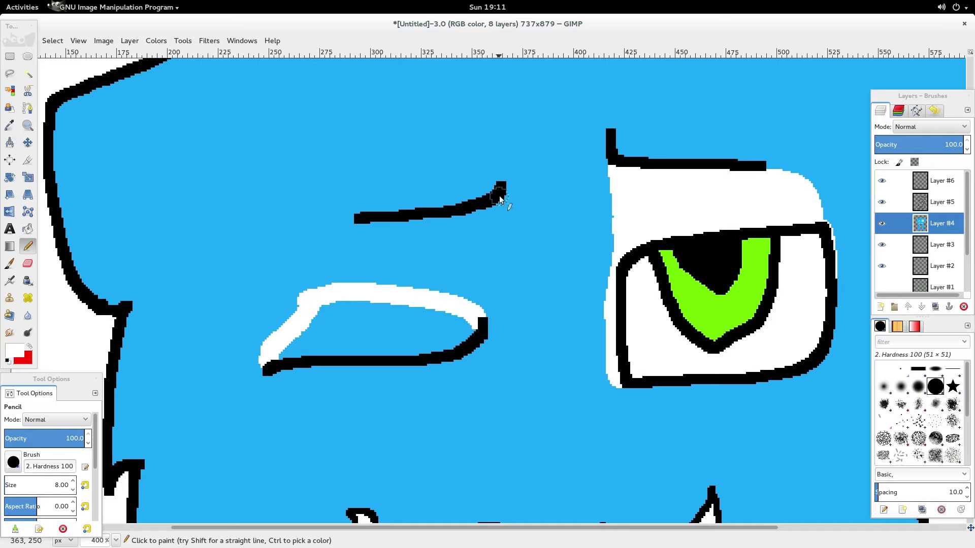
mouse_move(496, 199)
mouse_down()
mouse_move(482, 314)
mouse_move(468, 306)
mouse_up()
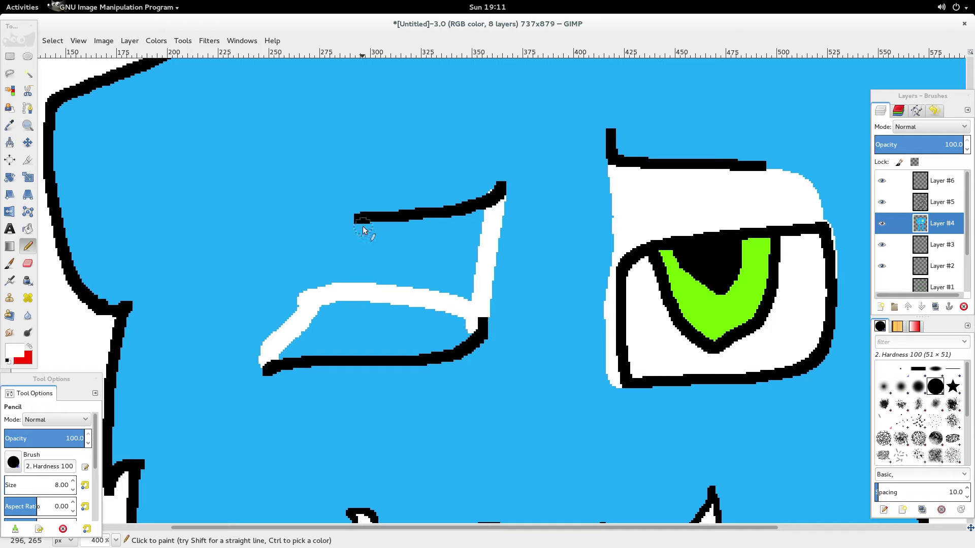
drag(362, 226, 294, 331)
mouse_move(379, 235)
mouse_down()
mouse_move(479, 217)
mouse_move(471, 313)
mouse_move(453, 338)
mouse_move(432, 345)
mouse_move(281, 356)
mouse_move(331, 338)
mouse_move(336, 314)
mouse_move(311, 326)
mouse_move(355, 301)
mouse_move(440, 310)
mouse_move(455, 324)
mouse_move(437, 335)
mouse_move(332, 330)
mouse_move(364, 312)
mouse_move(435, 321)
mouse_move(337, 328)
mouse_move(366, 244)
mouse_move(464, 237)
mouse_move(465, 297)
mouse_move(462, 258)
mouse_move(447, 301)
mouse_move(444, 249)
mouse_move(425, 295)
mouse_move(425, 245)
mouse_move(376, 302)
mouse_move(378, 272)
mouse_move(395, 259)
mouse_move(387, 221)
mouse_move(375, 272)
mouse_move(365, 251)
mouse_move(358, 285)
mouse_up()
- Set the foreground colour to blue 1babf6 and paint over the stray white above the closed eye's eyebrow
click(30, 348)
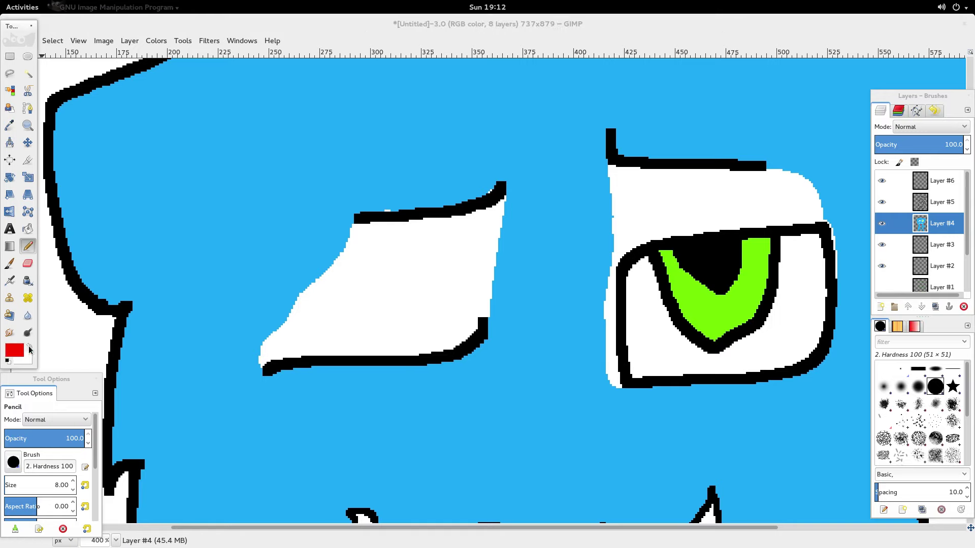
click(15, 350)
click(380, 219)
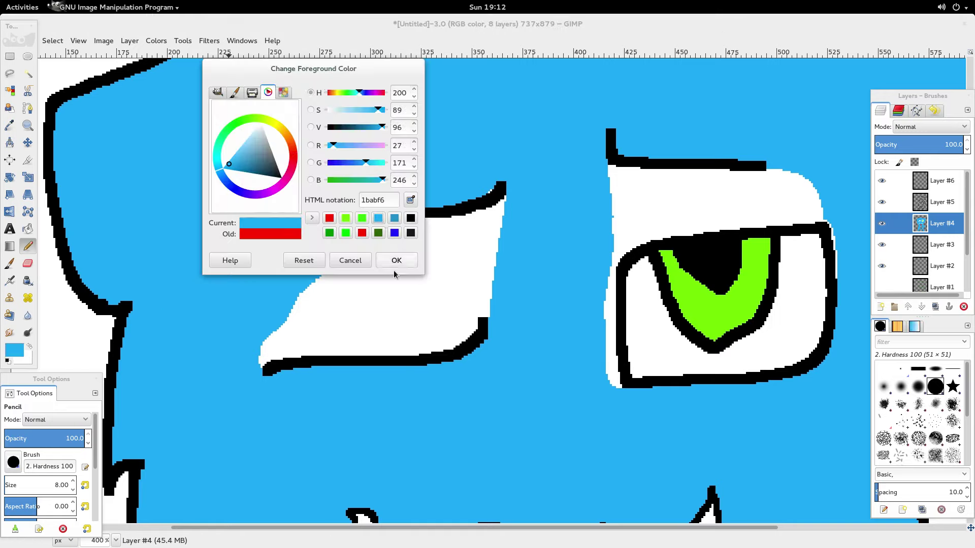
click(395, 260)
drag(389, 208, 475, 193)
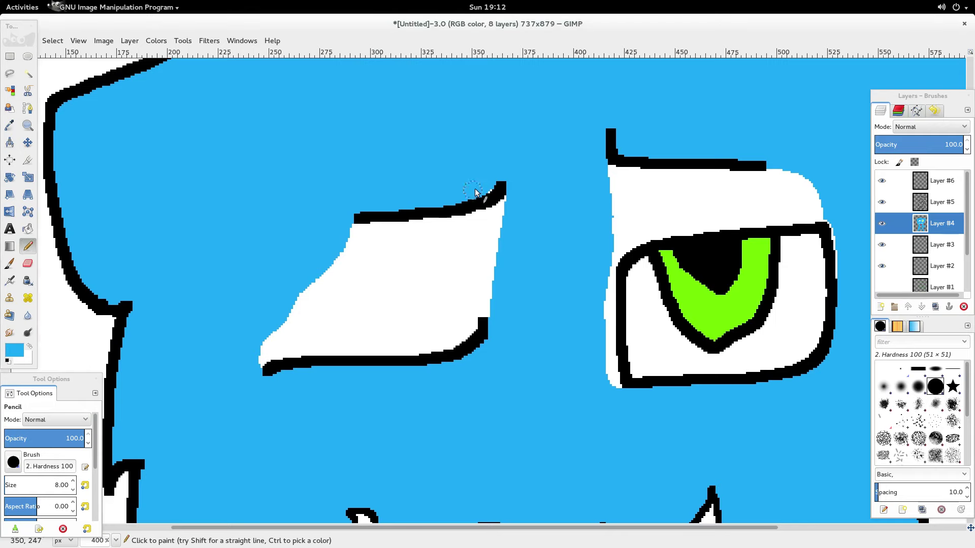
- View the whole drawing and make Layer #6 the active layer
scroll(488, 190, right, 5)
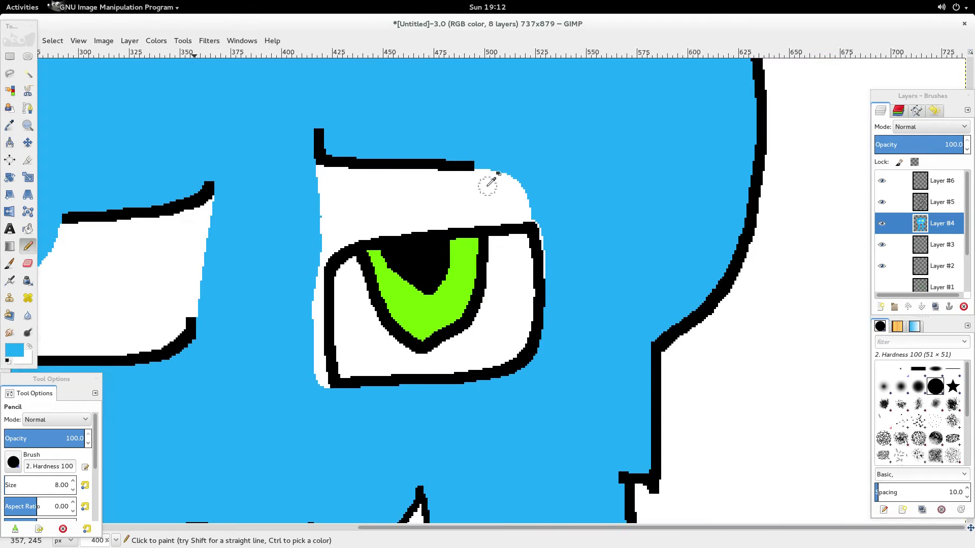
scroll(490, 191, down, 6)
ctrl+scroll(491, 189, up, 2)
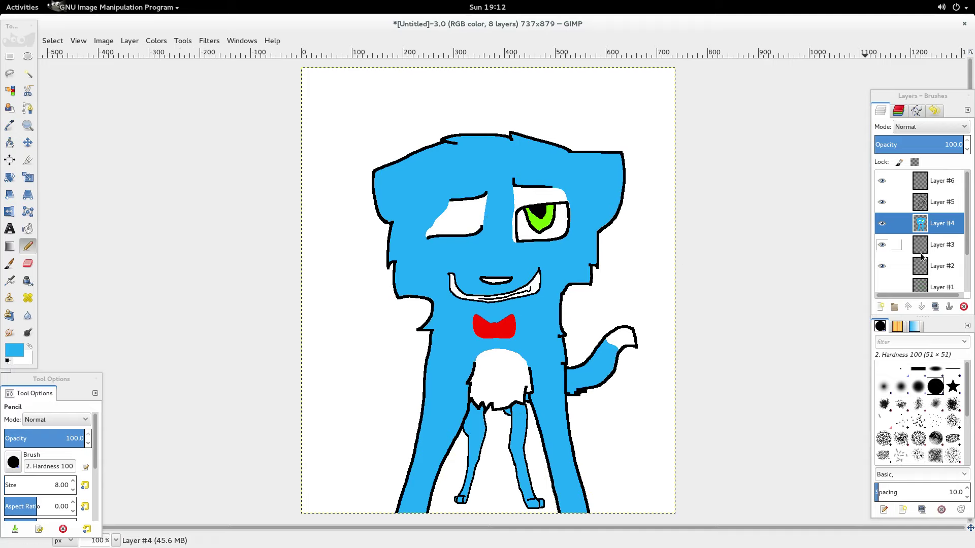
click(922, 185)
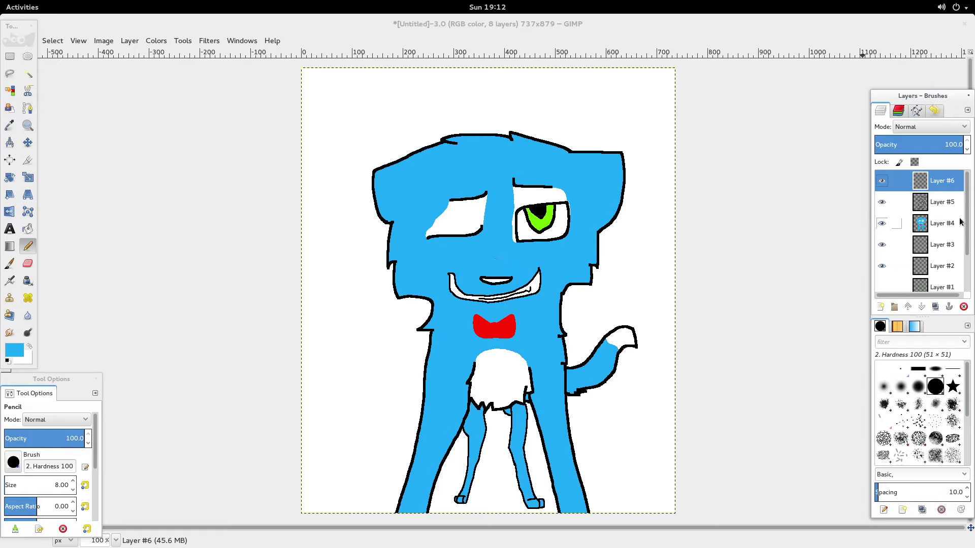
drag(931, 228, 932, 252)
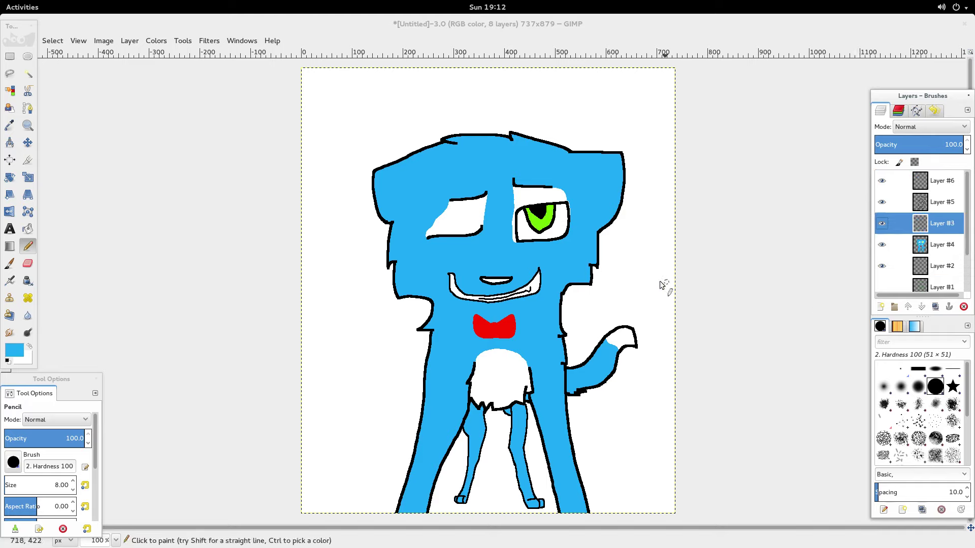
drag(939, 237, 926, 222)
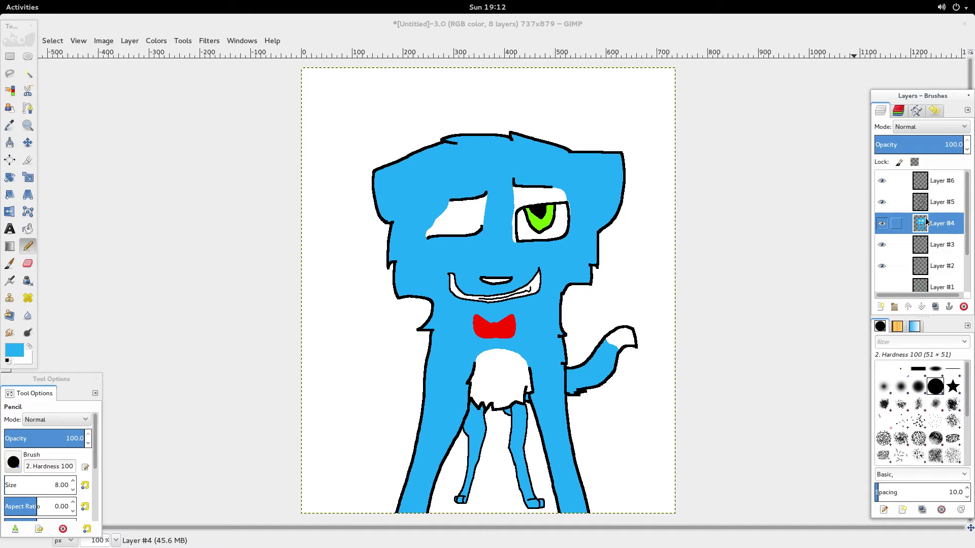
click(928, 183)
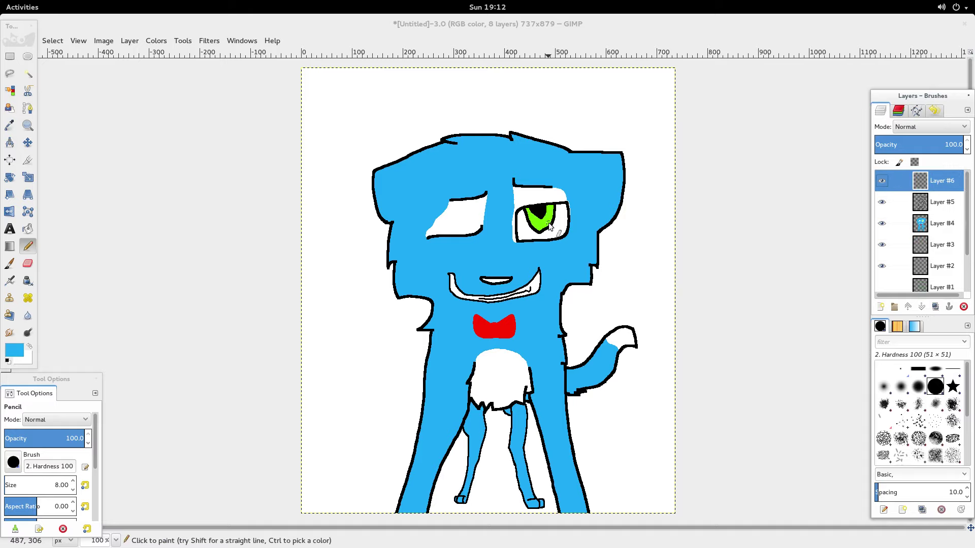
- Choose the Airbrush for work on the open eye and set its size to 6
scroll(550, 227, up, 7)
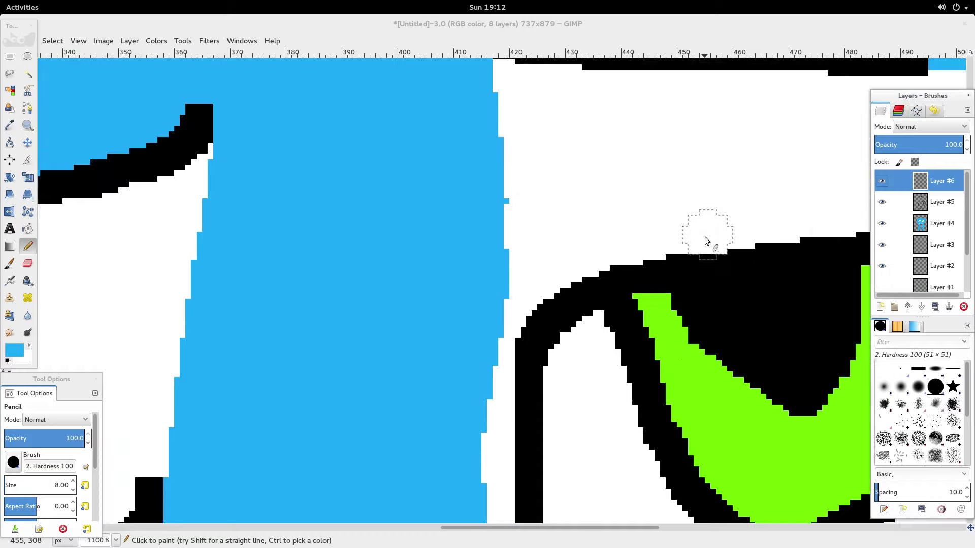
scroll(705, 236, down, 2)
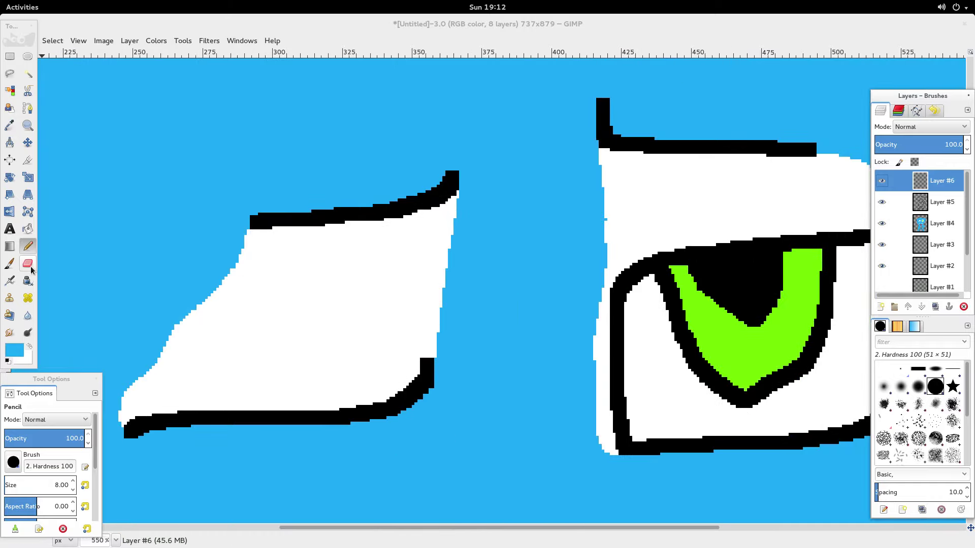
click(9, 281)
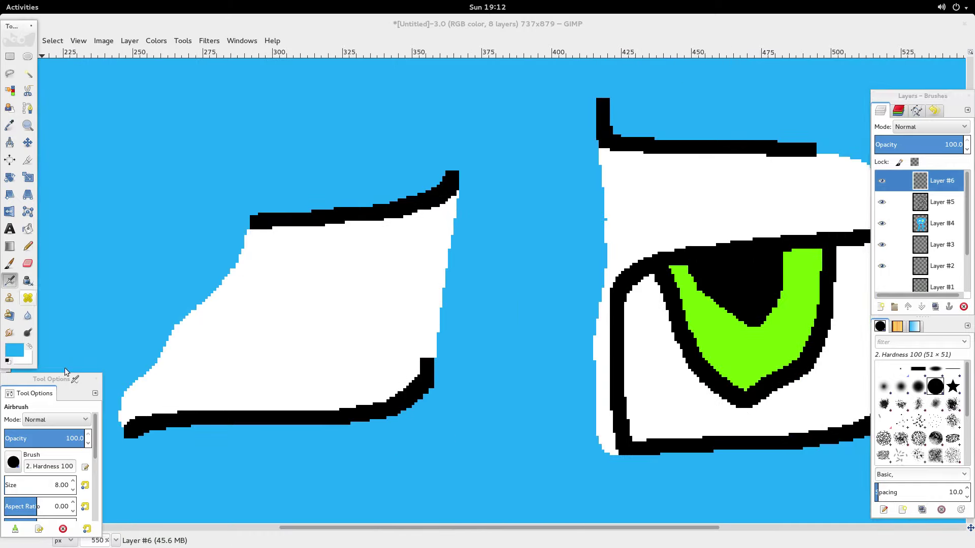
click(73, 491)
click(73, 490)
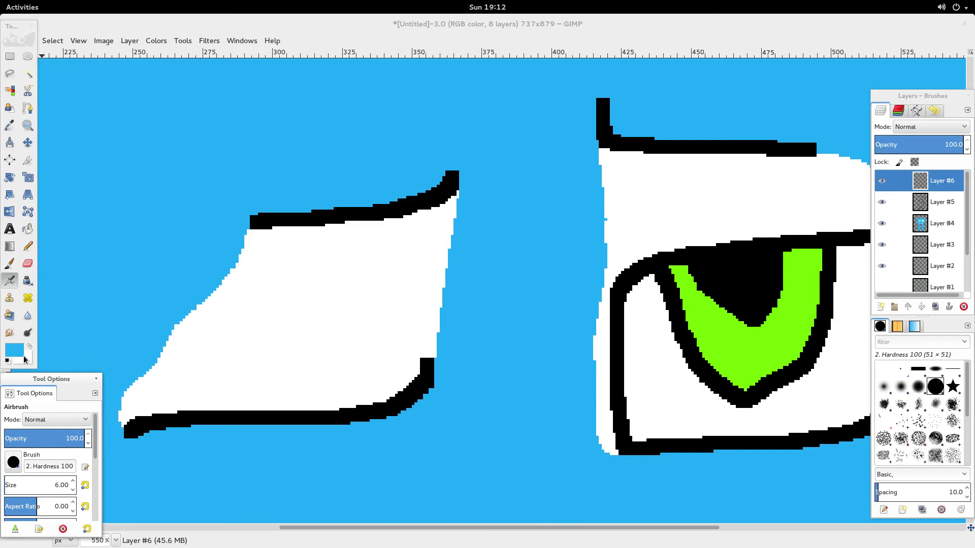
- Set the foreground colour to a slightly yellower lime green than the open eye's iris
click(14, 351)
click(363, 201)
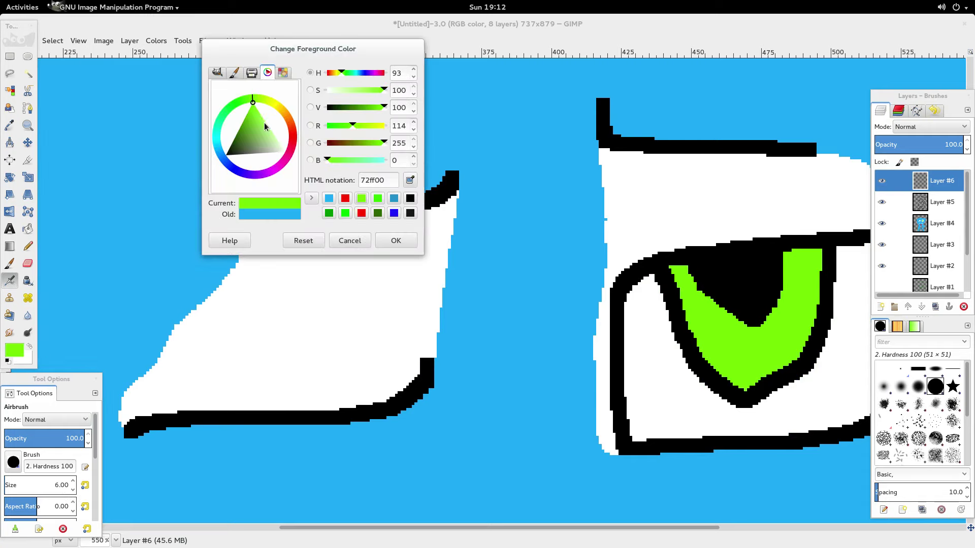
drag(251, 102, 249, 107)
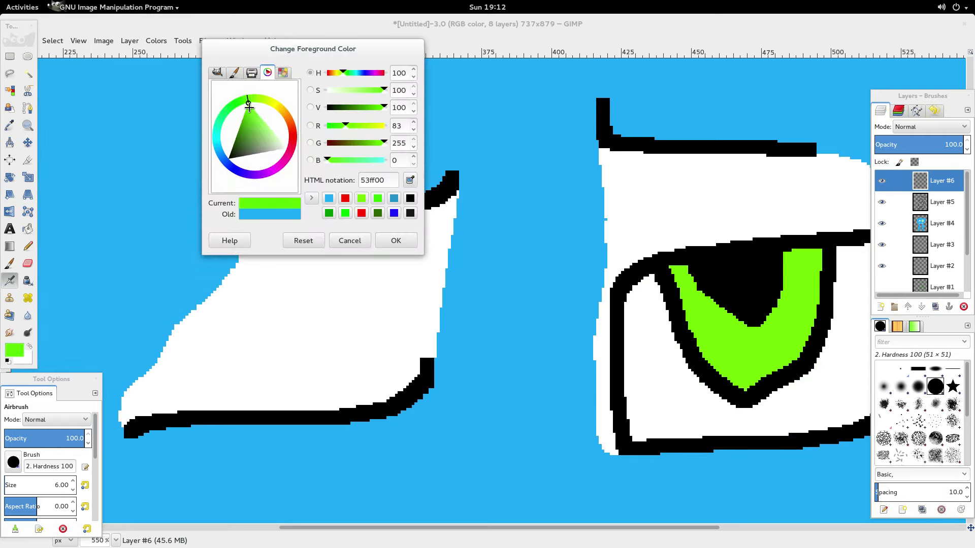
drag(347, 125, 360, 126)
click(396, 241)
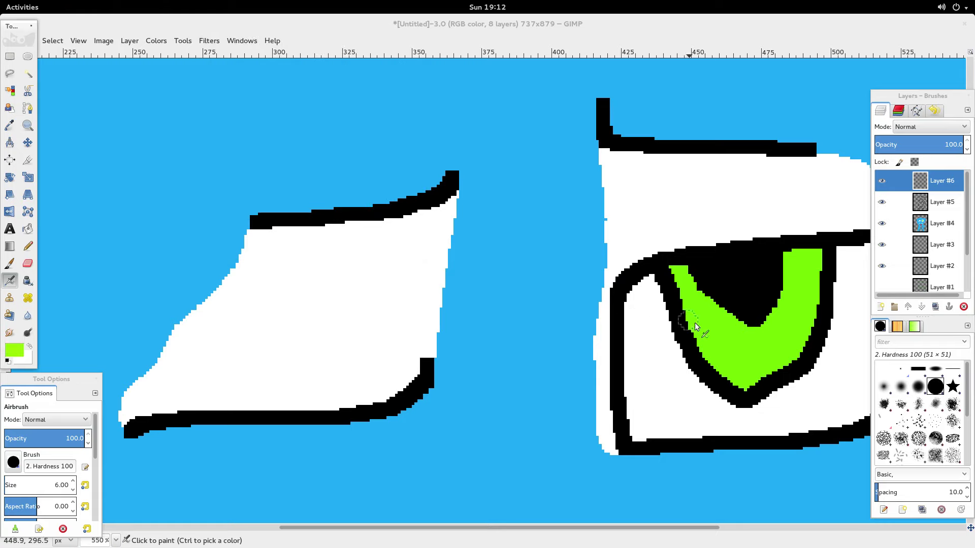
- Airbrush lime highlights across the middle and lower tip of the open eye's iris, and add a slanted streak across its pupil
drag(706, 332, 746, 350)
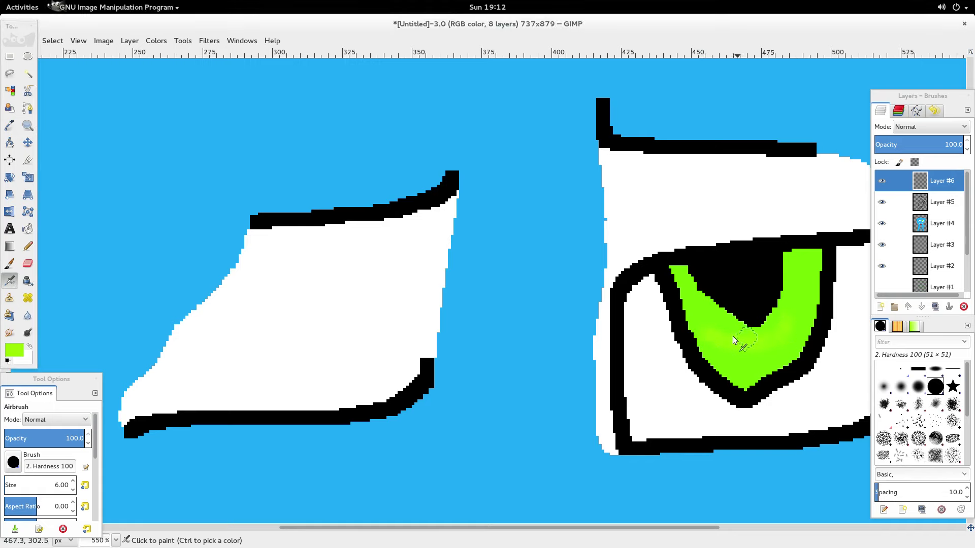
drag(706, 325, 733, 367)
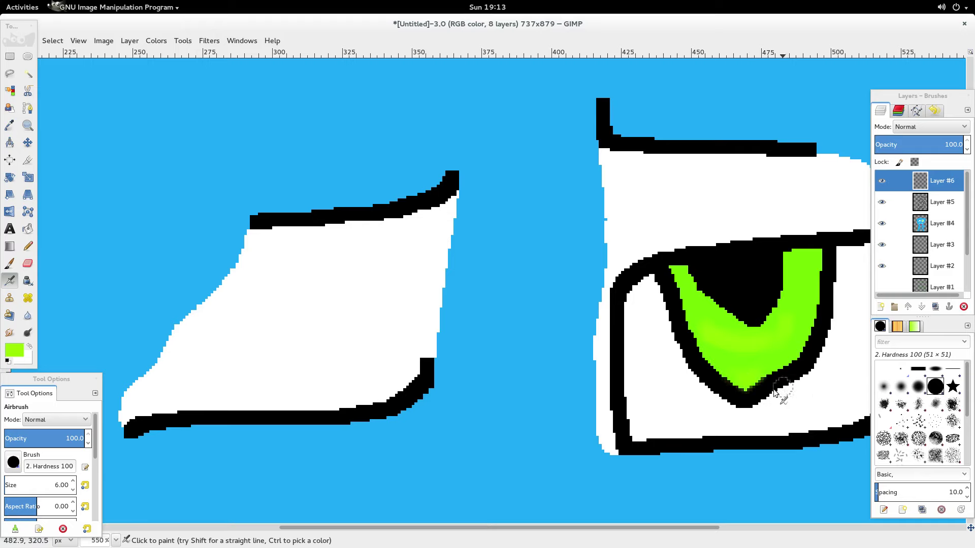
scroll(849, 365, down, 5)
scroll(849, 366, up, 3)
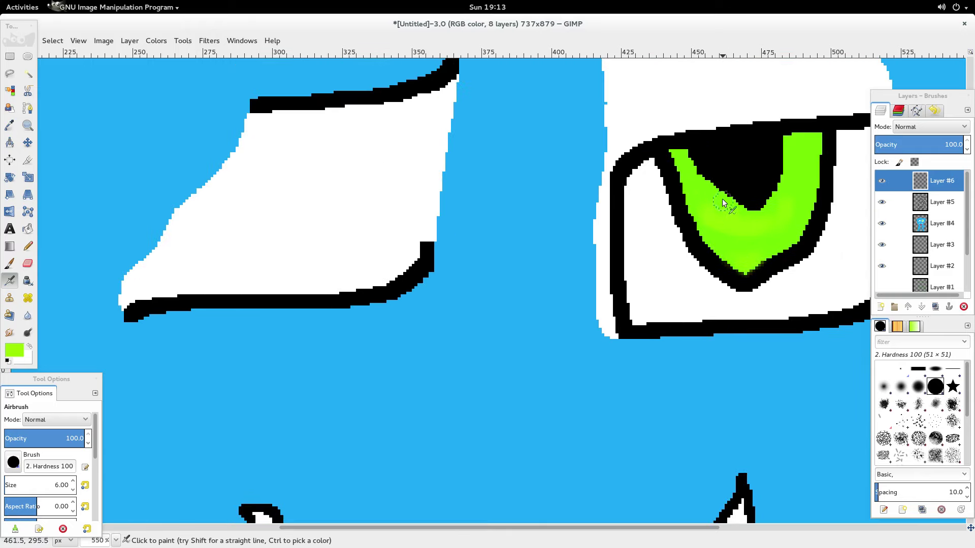
mouse_move(710, 189)
mouse_down()
mouse_move(801, 174)
mouse_move(721, 193)
mouse_up()
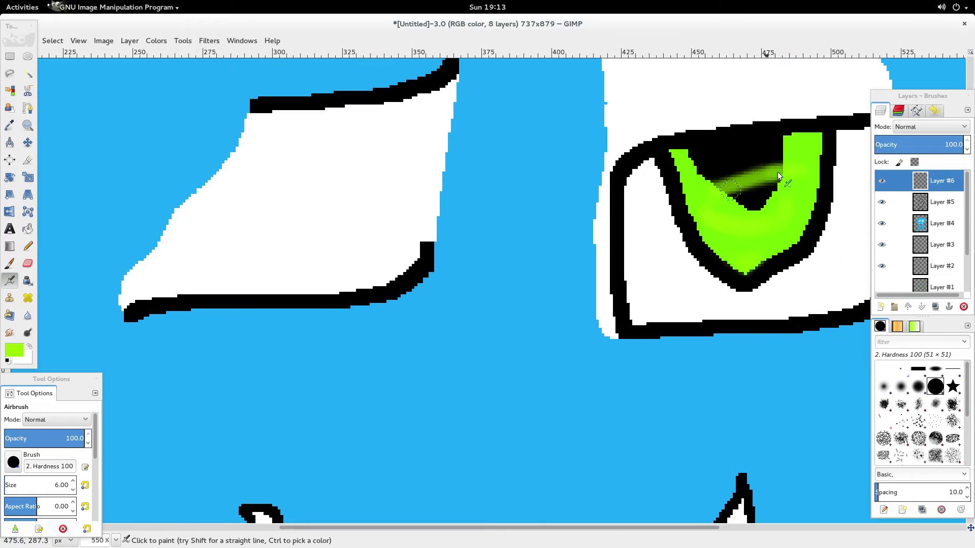
ctrl+scroll(784, 170, down, 3)
ctrl+scroll(784, 170, up, 4)
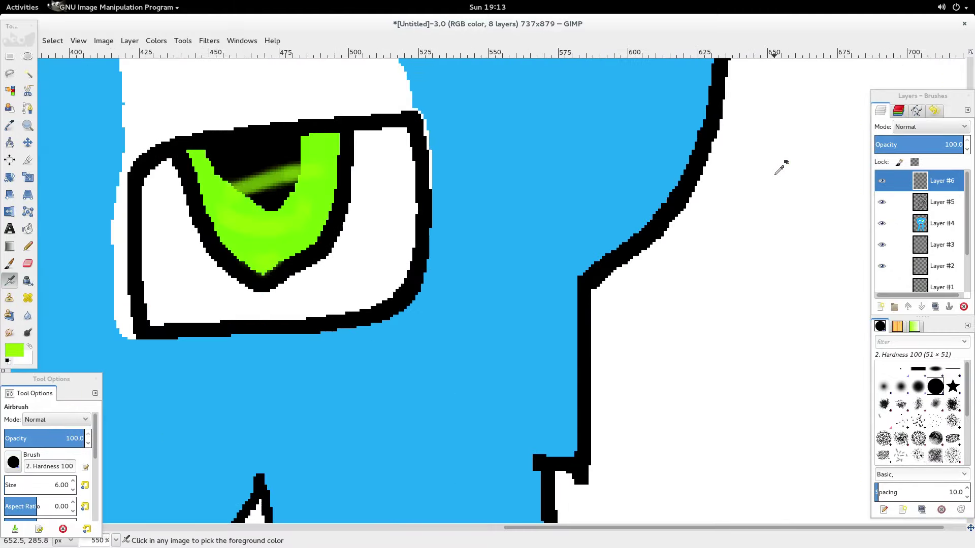
scroll(608, 510, up, 3)
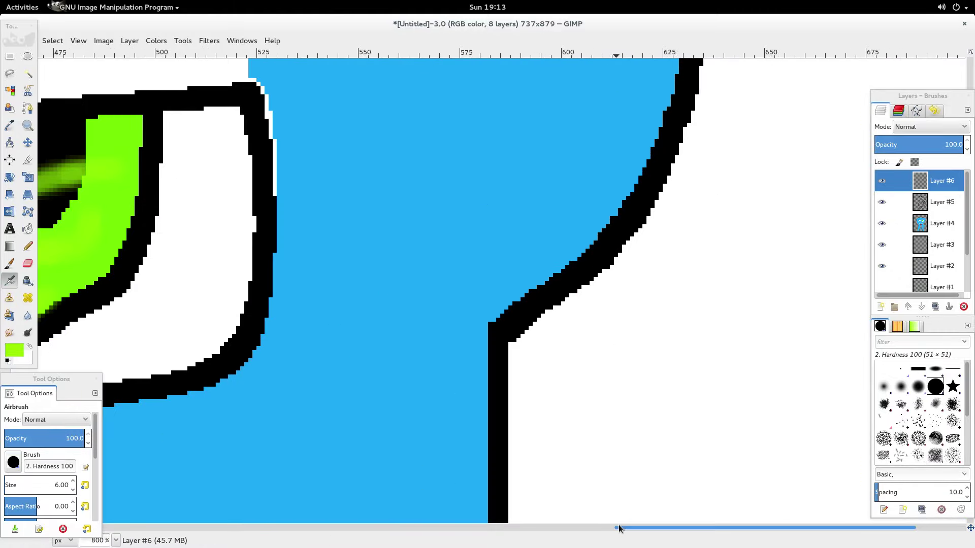
scroll(618, 525, left, 9)
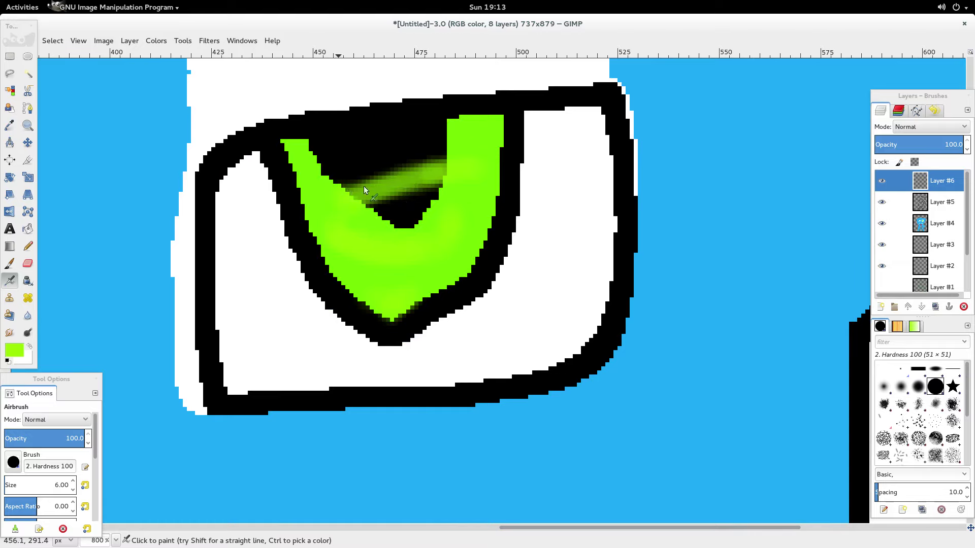
- Try a long lime airbrush streak running across the open eye and out onto the blue face
mouse_move(364, 188)
mouse_down()
mouse_move(737, 177)
mouse_move(283, 201)
mouse_up()
ctrl+scroll(454, 188, down, 1)
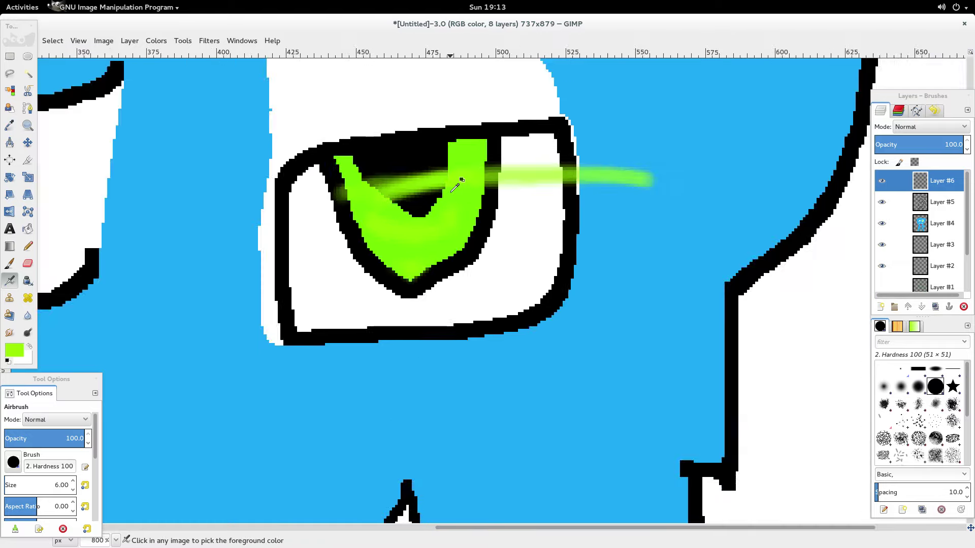
ctrl+scroll(455, 188, down, 6)
ctrl+scroll(455, 187, up, 2)
- Switch to Firefox, search YouTube for "no strings fnaf song" and open the "[FNAF-SFM] No Strings" video
key(super)
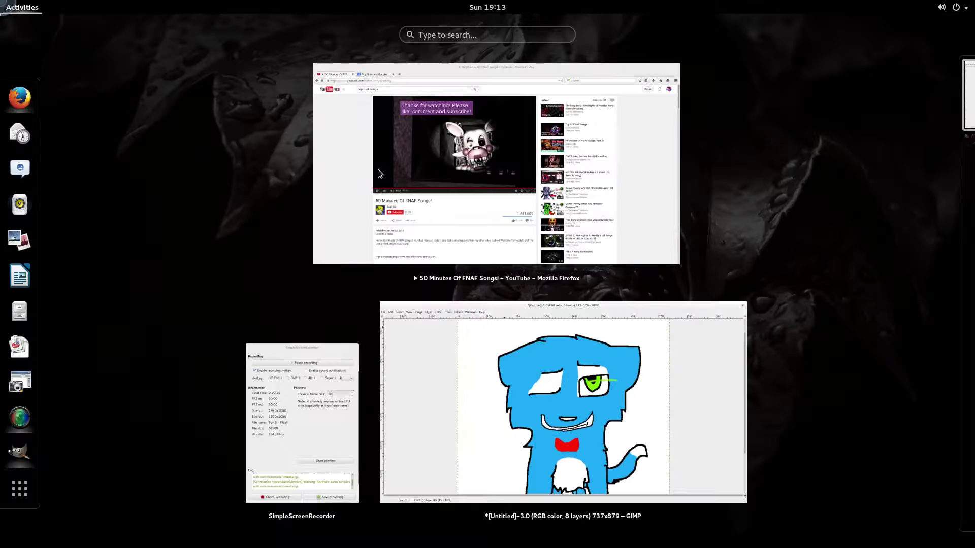
click(397, 178)
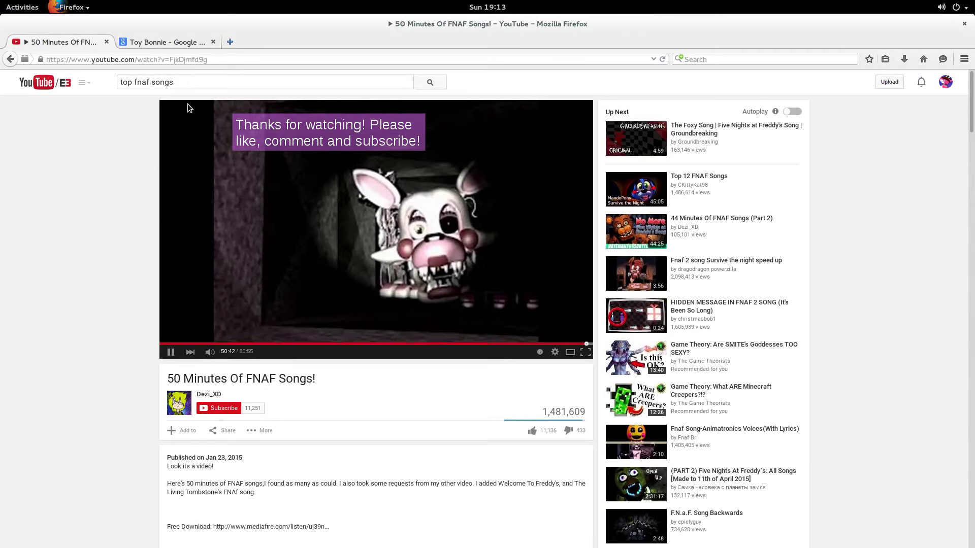
triple_click(192, 82)
text(n)
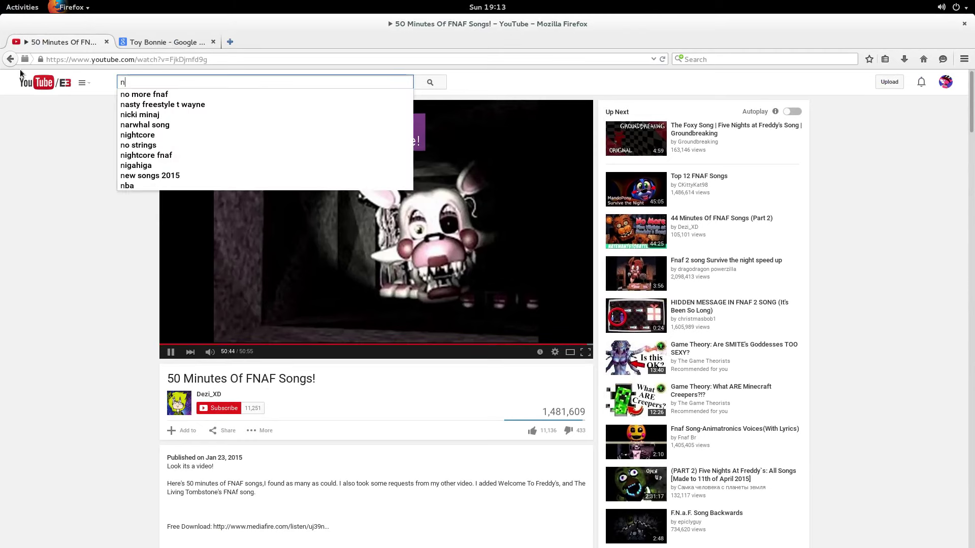
text(o strings fnaf)
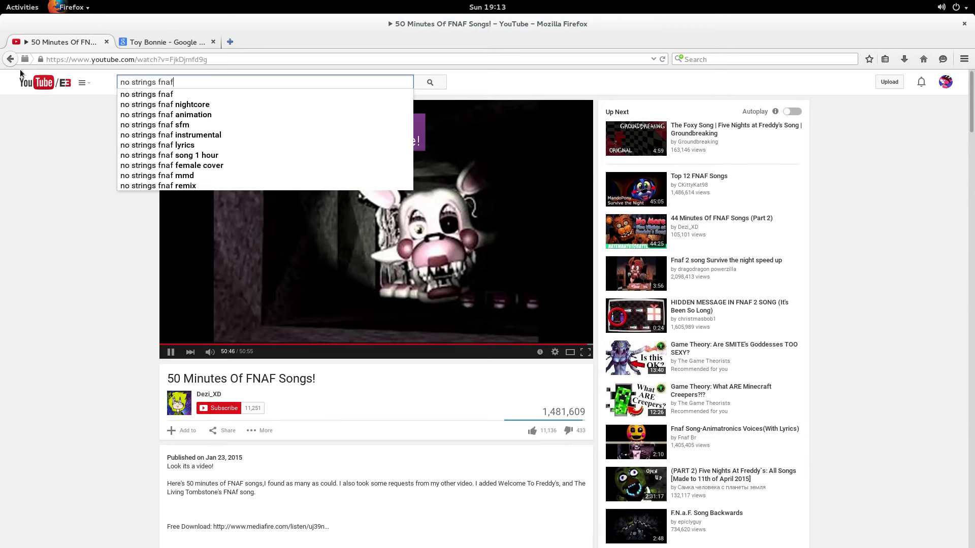
text( song)
key(Return)
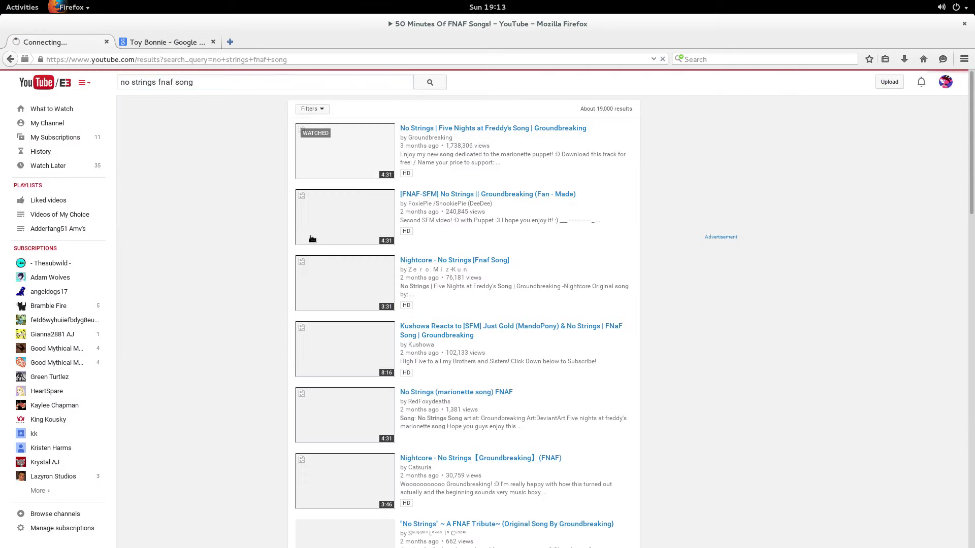
click(500, 260)
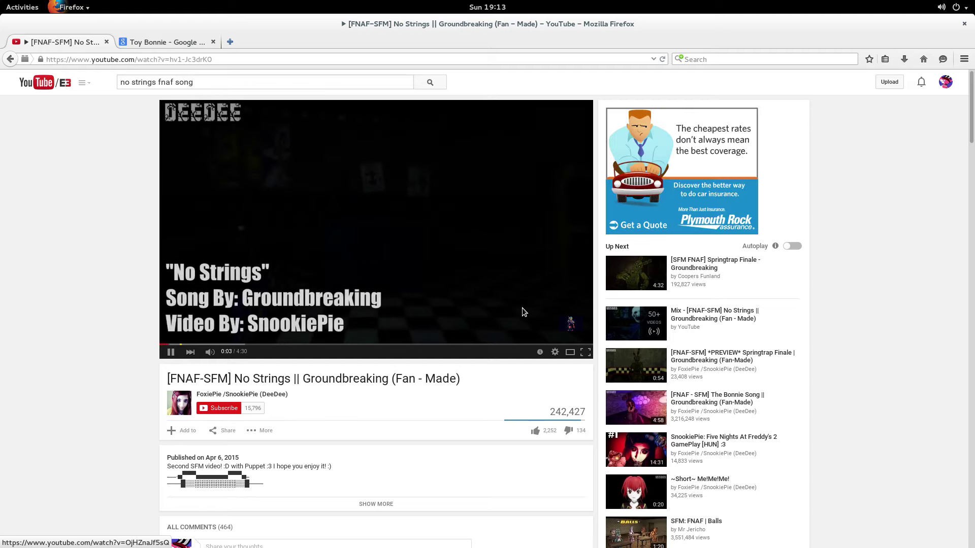
- Return to GIMP and undo the last airbrush streak across the open eye
mouse_move(1, 1)
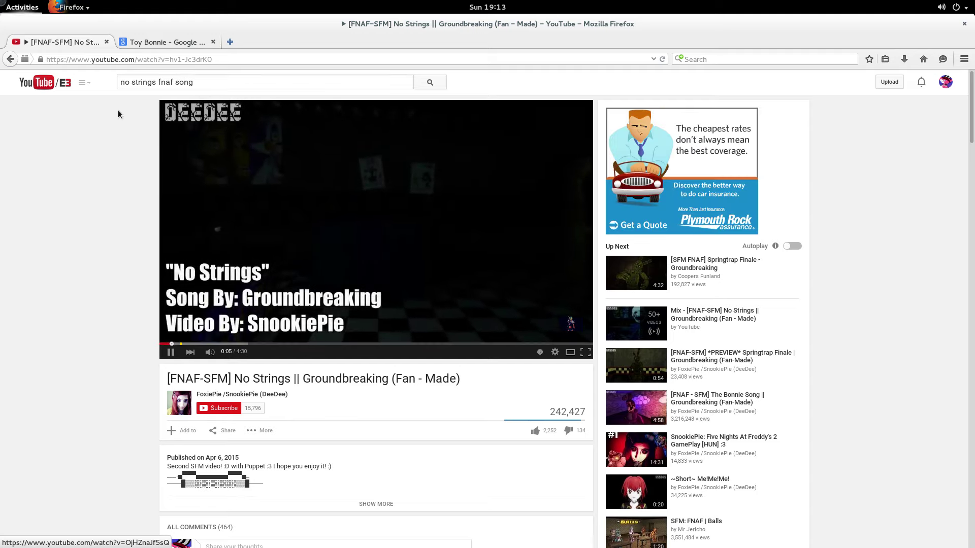
click(559, 388)
scroll(558, 388, down, 3)
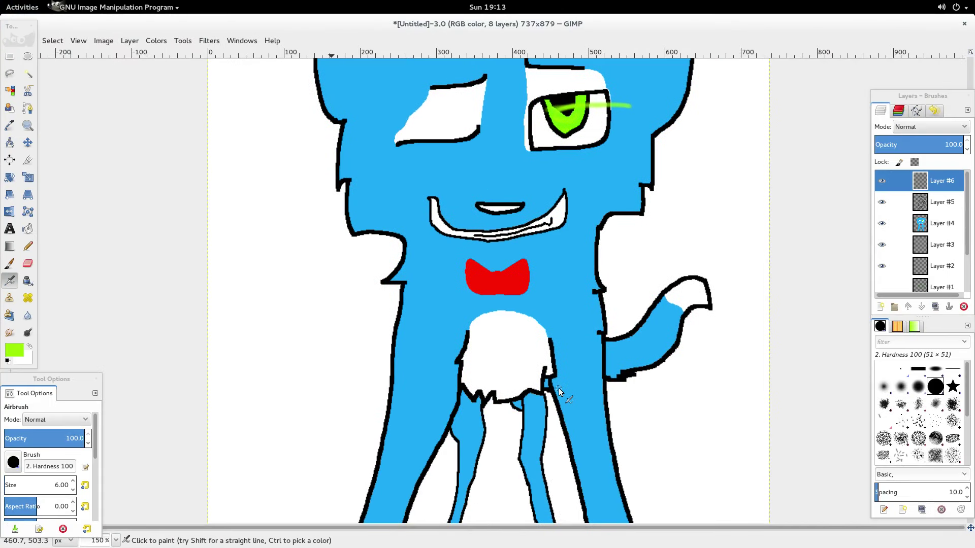
scroll(559, 388, down, 1)
scroll(559, 388, up, 6)
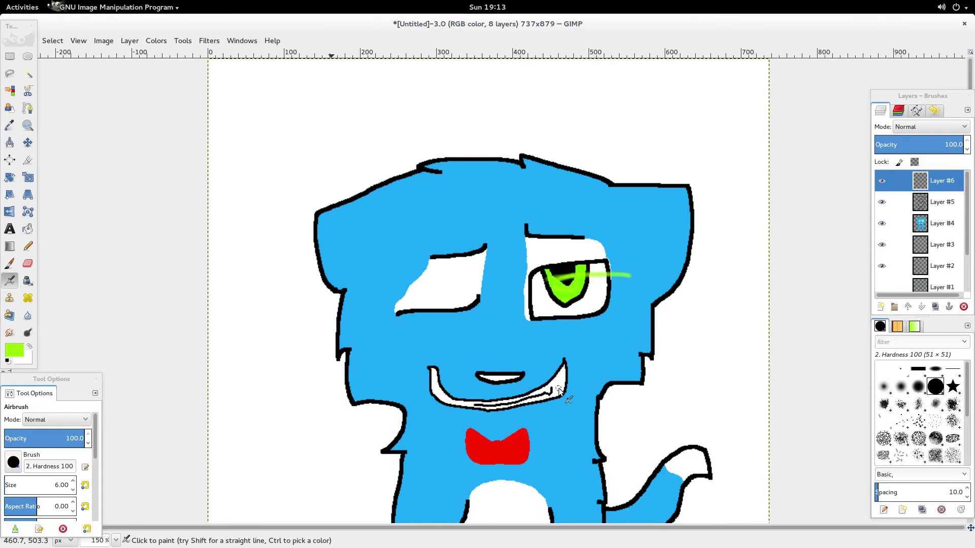
key(ctrl+z)
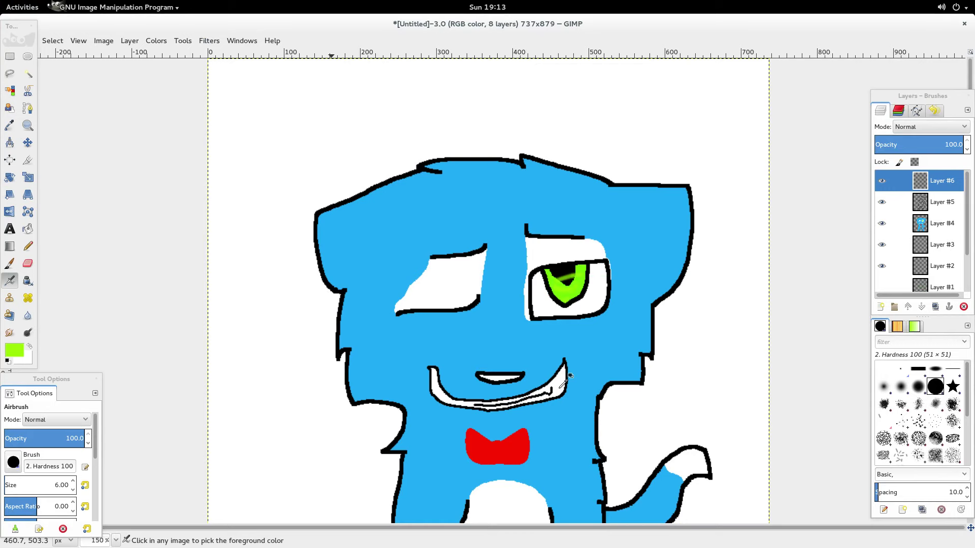
scroll(559, 389, down, 5)
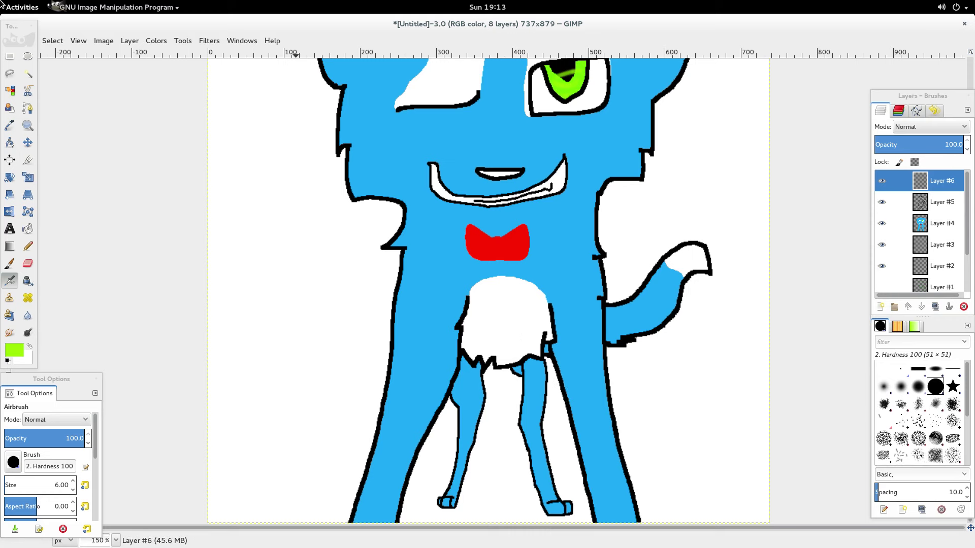
- Switch to Firefox, pause the "No Strings" video and resume its playback
click(23, 7)
click(467, 150)
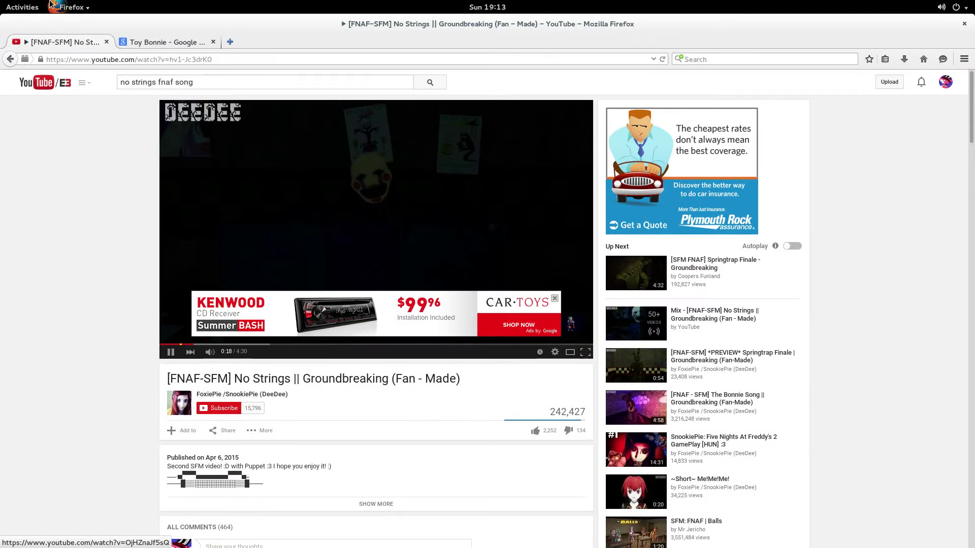
key(space)
click(2, 5)
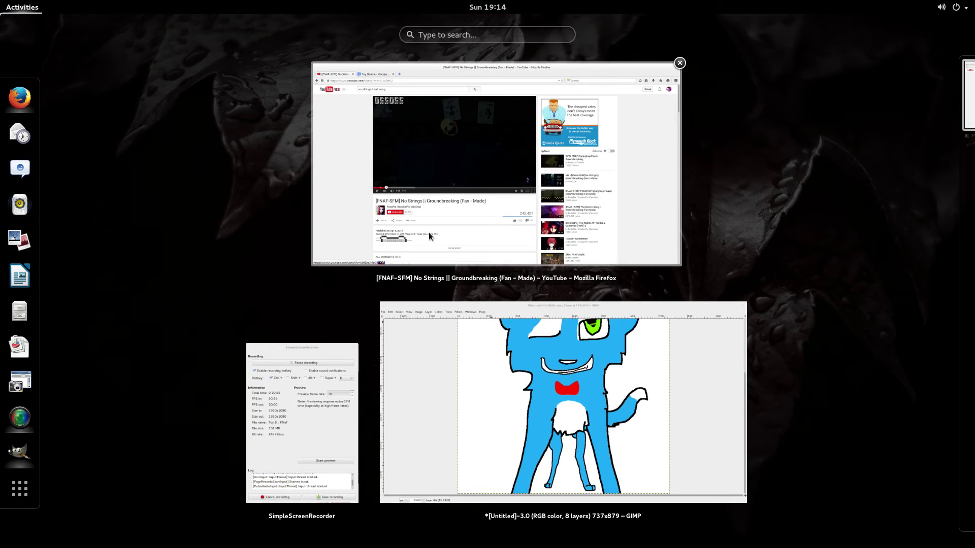
click(440, 162)
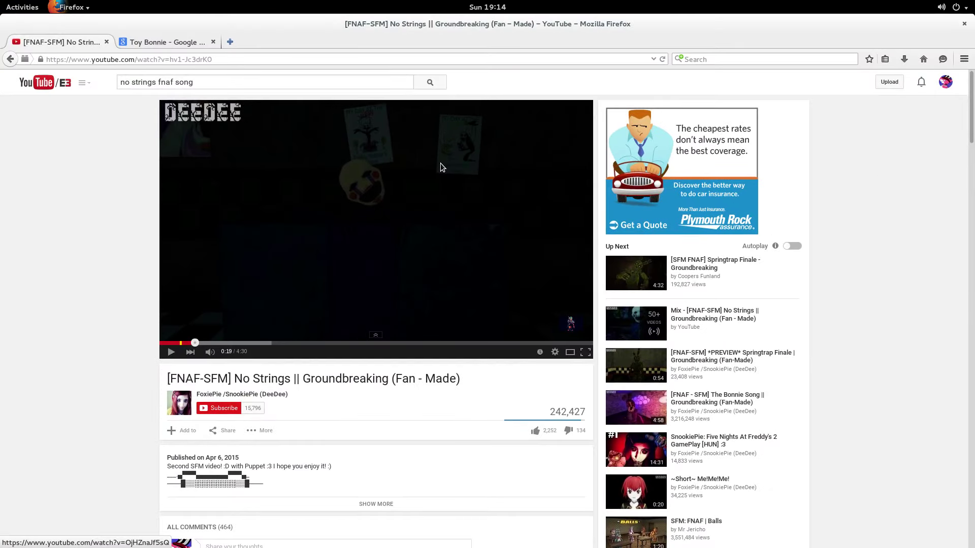
click(440, 163)
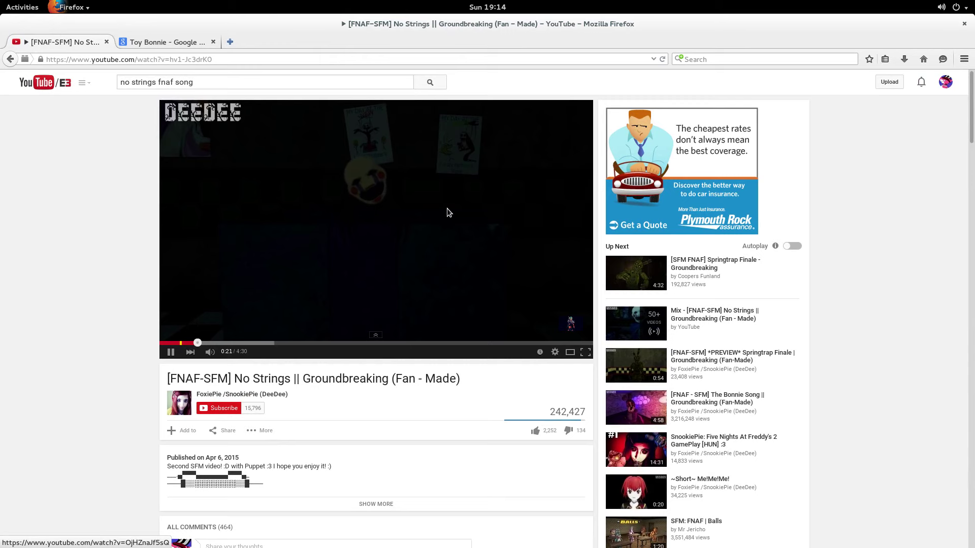
- Check the Toy Bonnie image search results in Firefox for reference and return to the drawing in GIMP
click(166, 40)
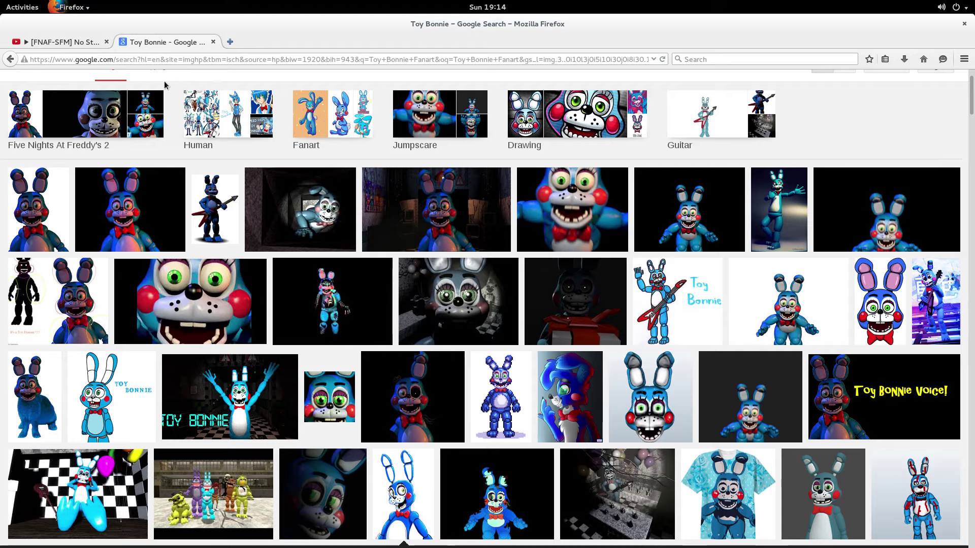
mouse_move(0, 0)
click(661, 412)
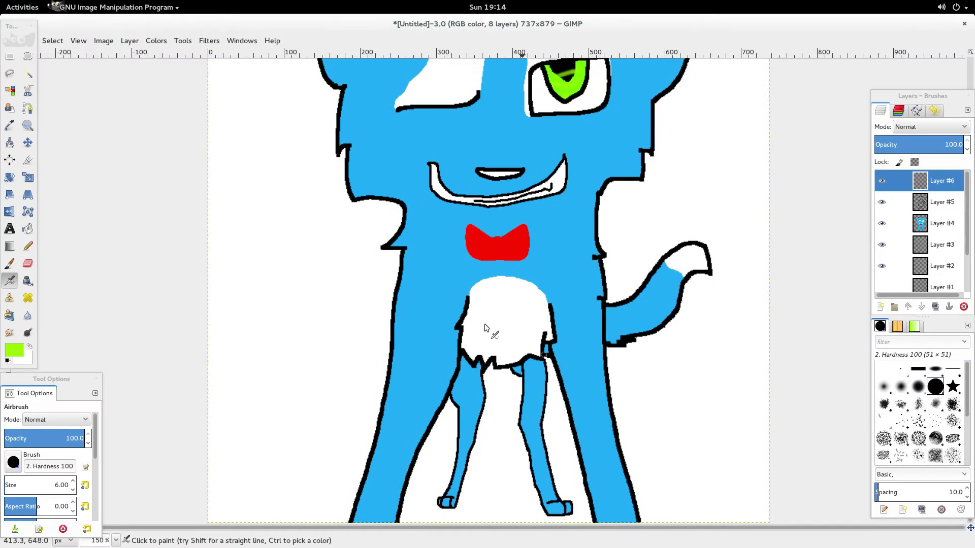
- Set the foreground colour to light red, fc5b5b
scroll(485, 327, up, 5)
scroll(476, 311, down, 5)
scroll(476, 311, up, 5)
scroll(587, 304, down, 5)
click(16, 350)
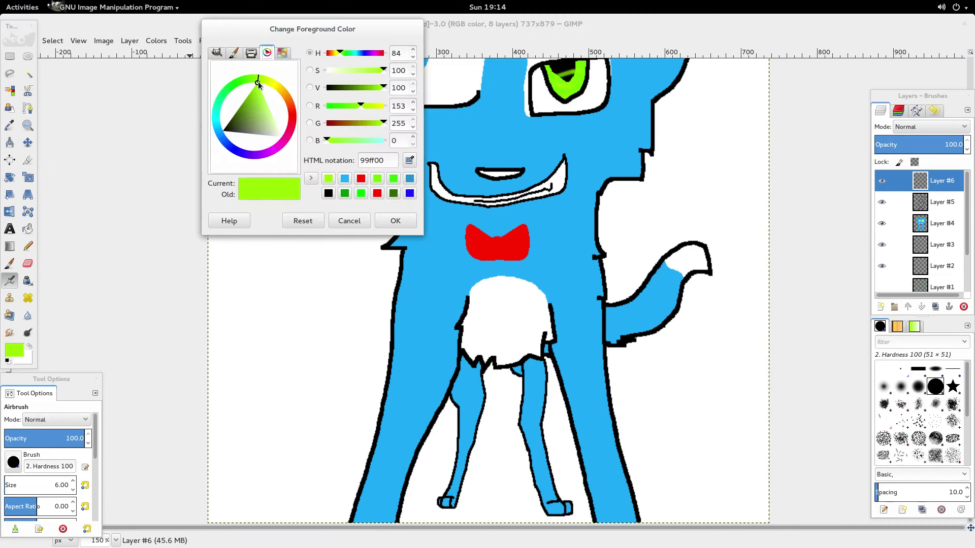
mouse_move(258, 84)
mouse_down()
mouse_move(287, 98)
mouse_move(292, 116)
mouse_move(267, 116)
mouse_move(295, 117)
mouse_up()
click(276, 116)
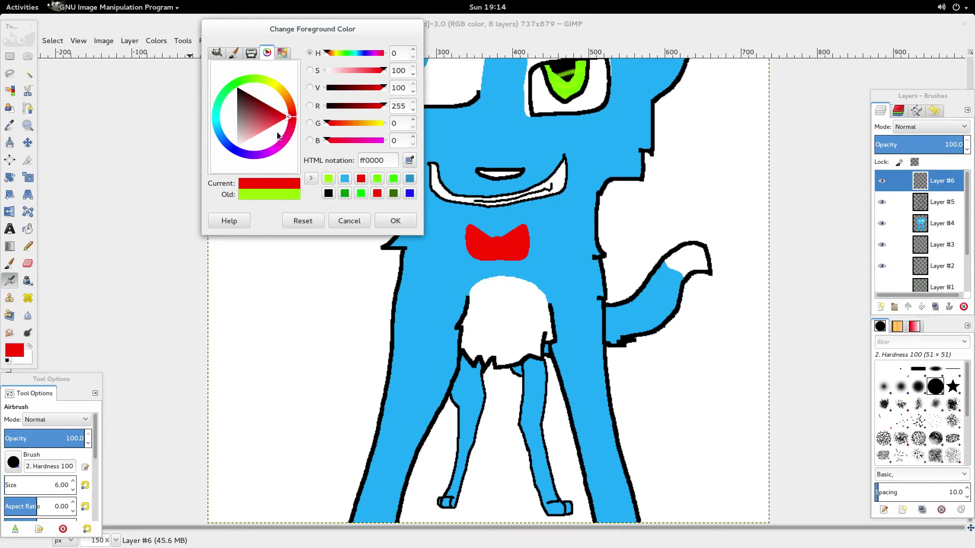
drag(287, 119, 269, 130)
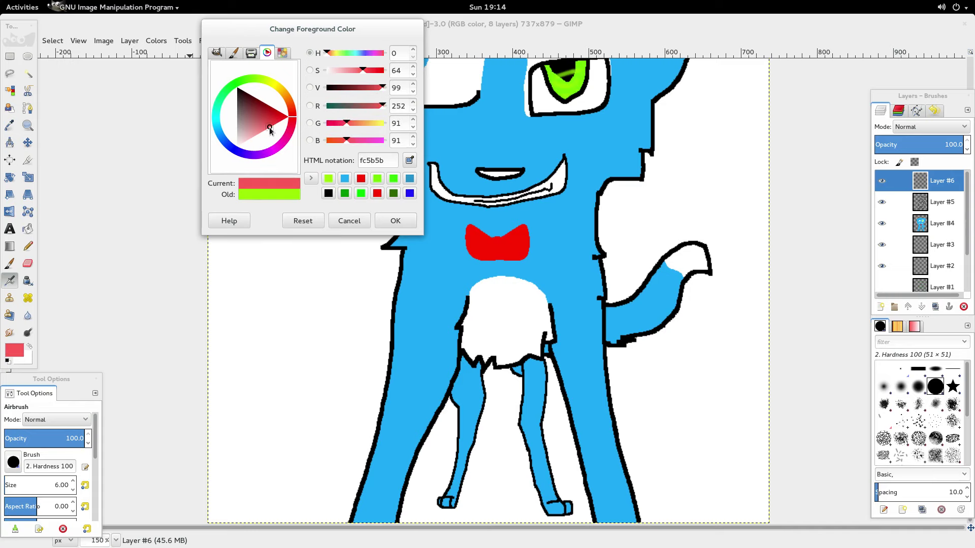
click(395, 221)
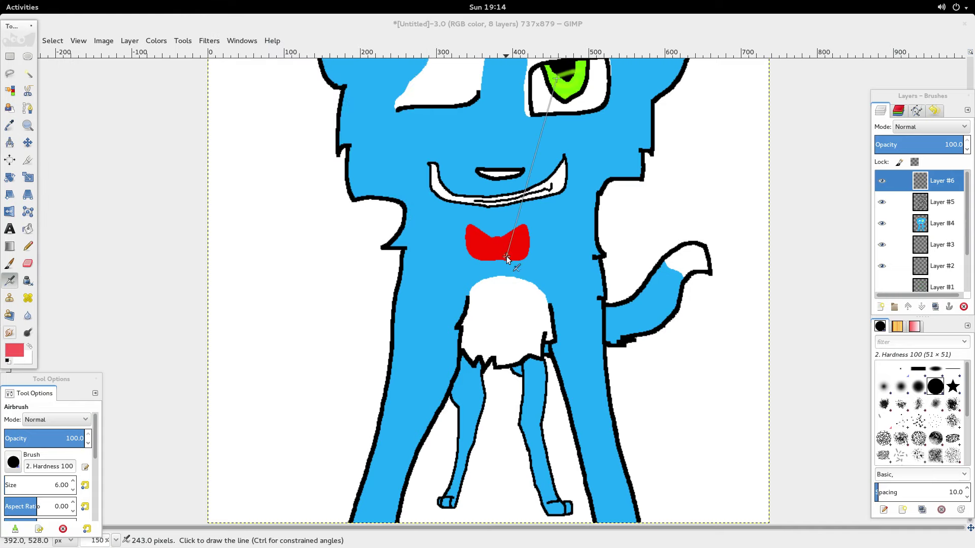
- Airbrush light red fold highlights fanning outward across both halves of the bow tie
scroll(507, 256, up, 4)
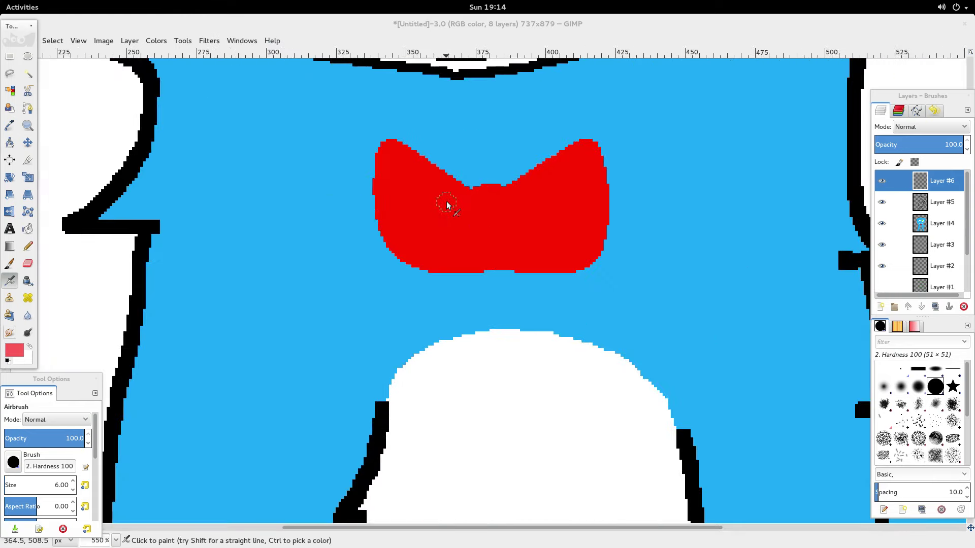
mouse_move(447, 205)
mouse_down()
mouse_move(462, 250)
mouse_move(450, 195)
mouse_move(465, 253)
mouse_move(444, 191)
mouse_move(470, 257)
mouse_up()
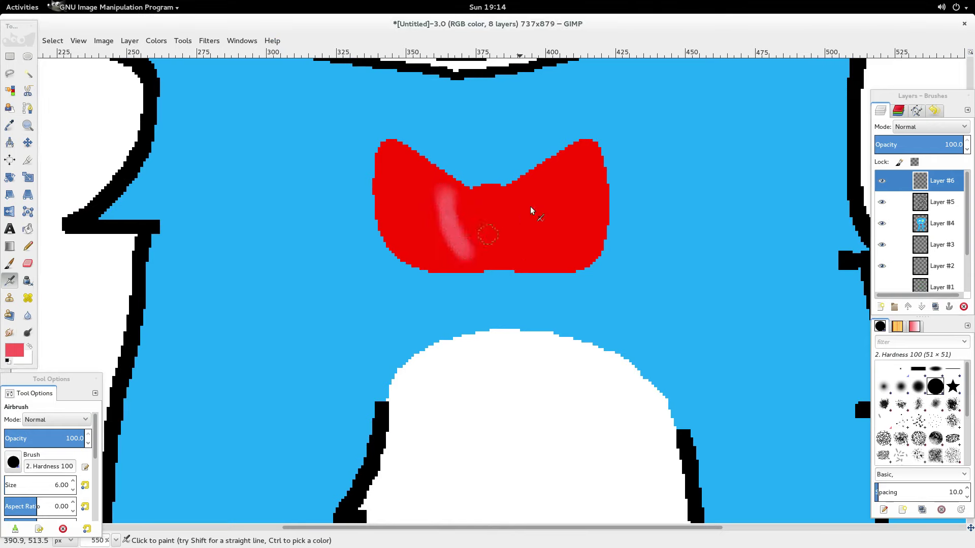
drag(529, 200, 528, 242)
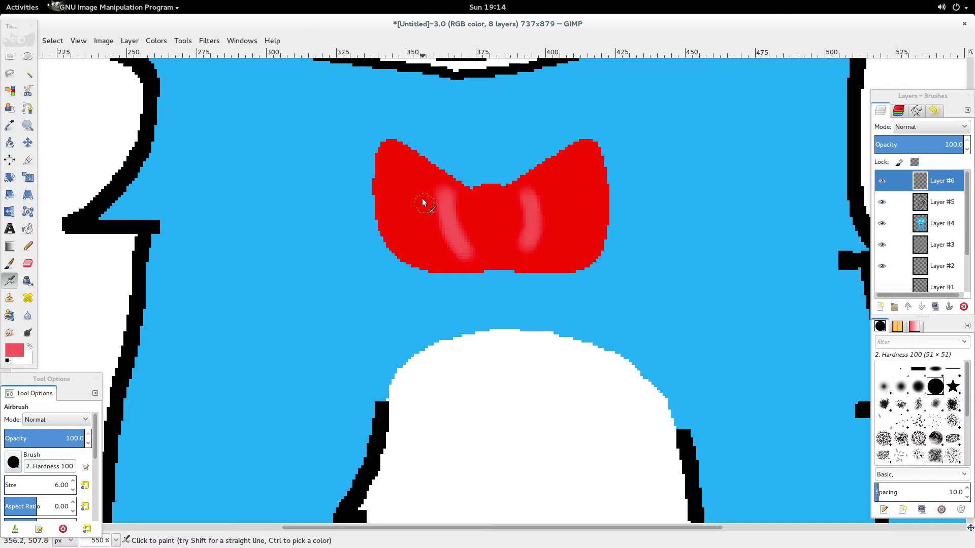
mouse_move(424, 203)
mouse_down()
mouse_move(385, 169)
mouse_move(449, 209)
mouse_move(451, 221)
mouse_move(417, 227)
mouse_move(447, 242)
mouse_up()
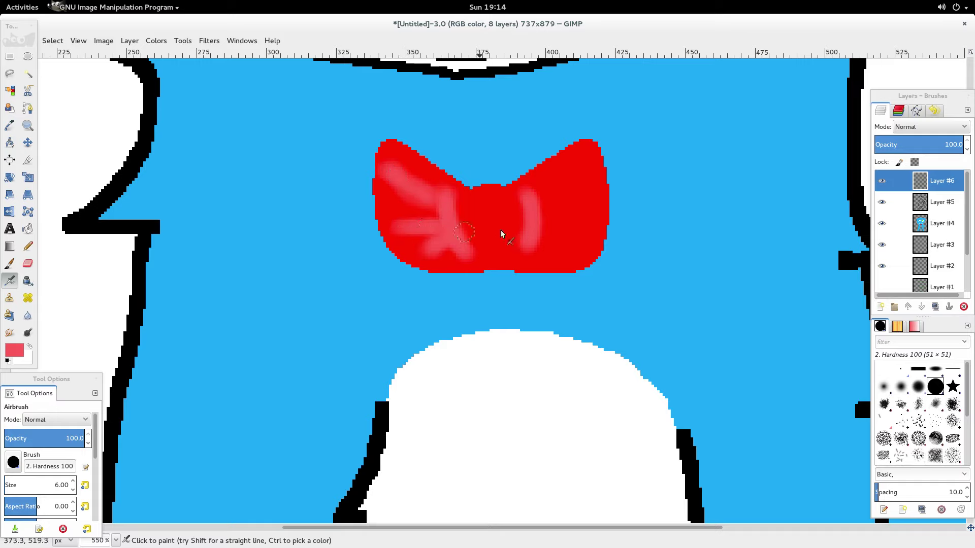
drag(528, 199, 582, 187)
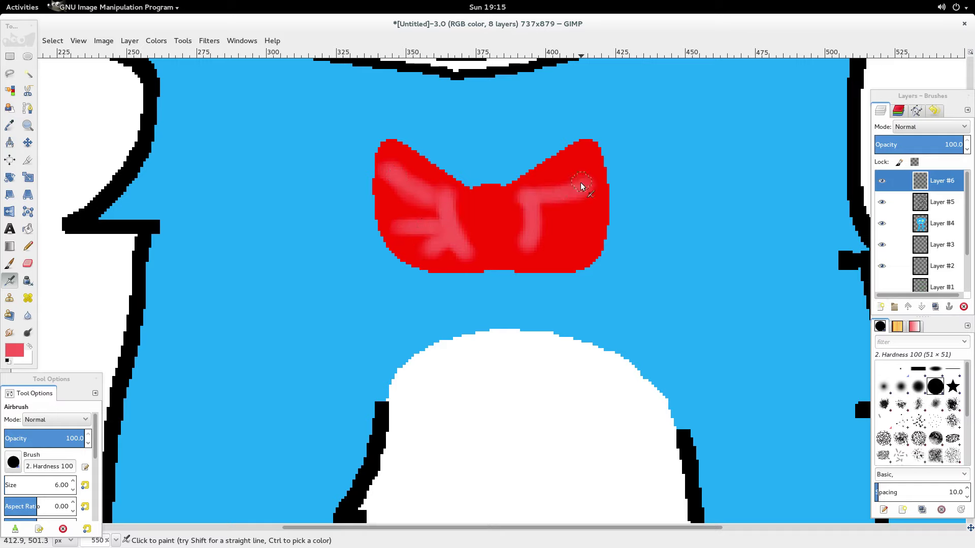
drag(558, 228, 573, 224)
drag(572, 224, 539, 227)
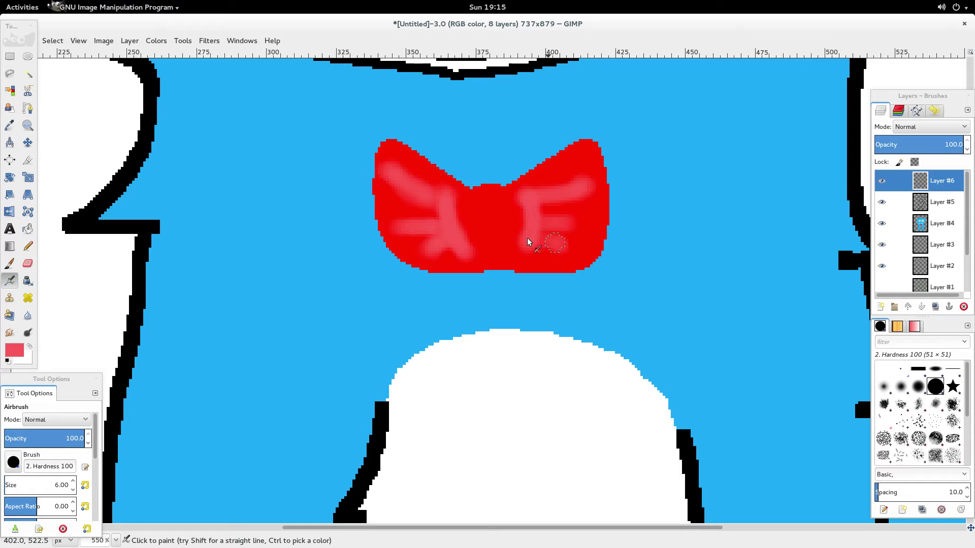
scroll(558, 252, down, 6)
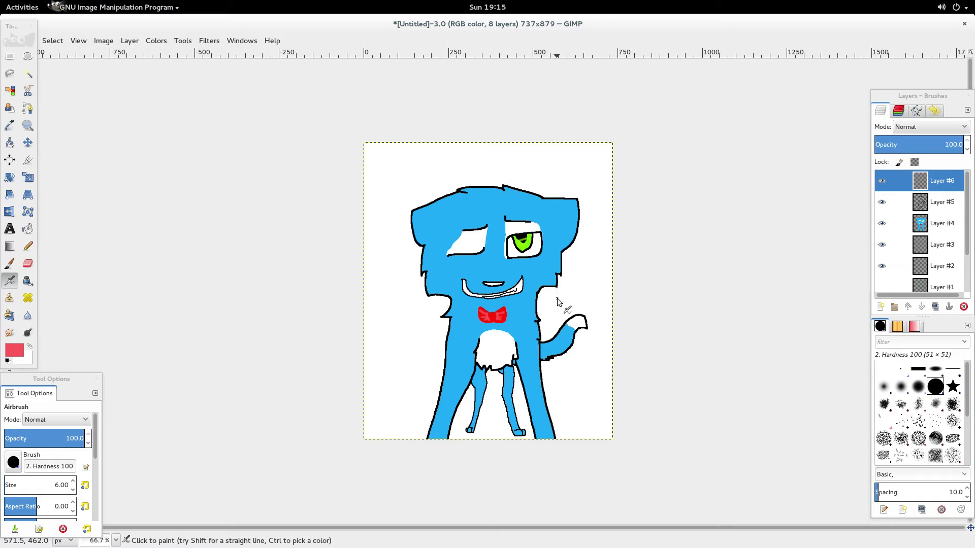
- Switch to Firefox, enlarge a Toy Bonnie fan art image from the search results for reference, and return to GIMP
mouse_move(1, 1)
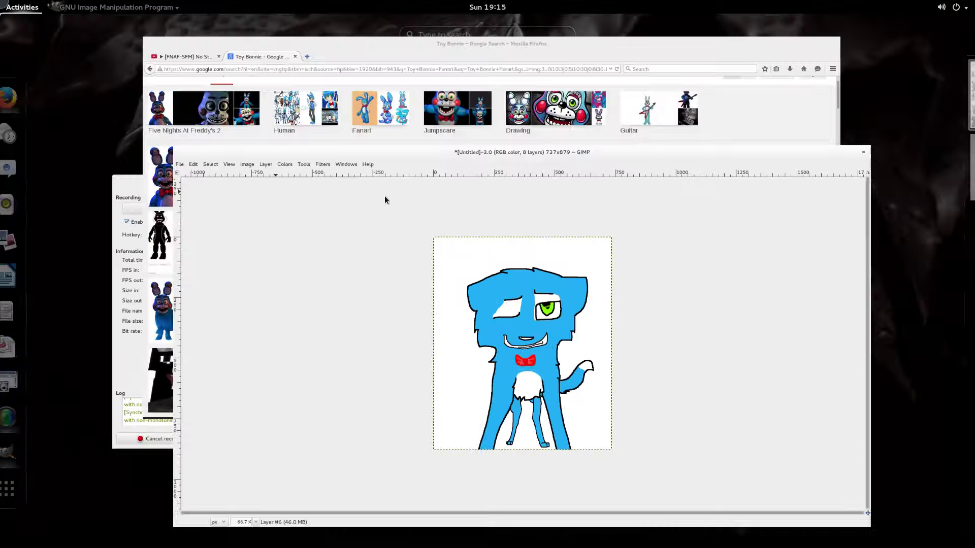
click(335, 76)
click(61, 42)
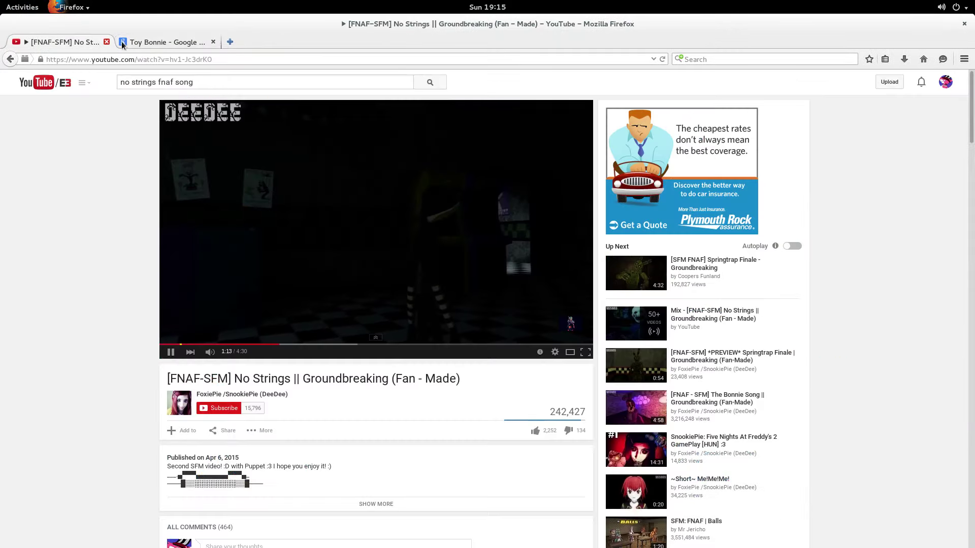
click(147, 40)
scroll(508, 284, down, 4)
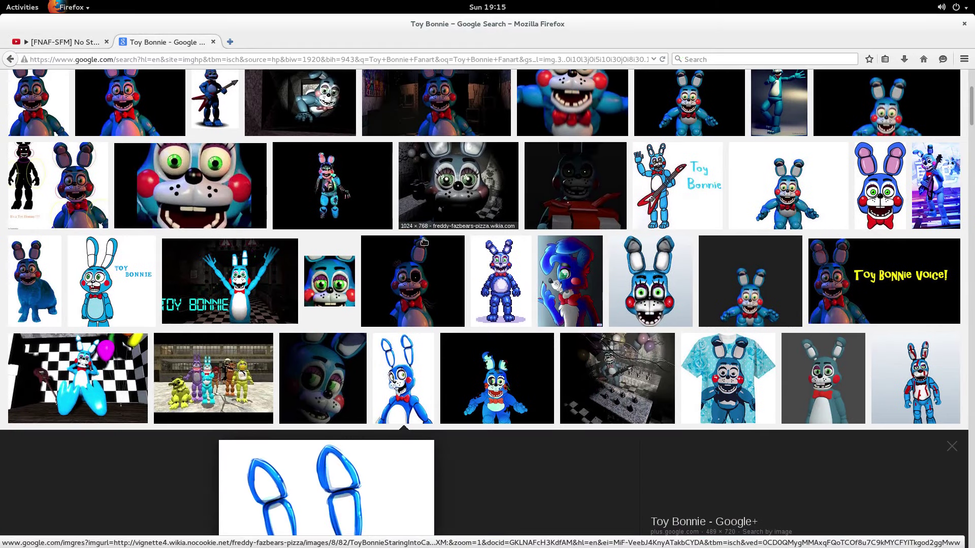
click(564, 300)
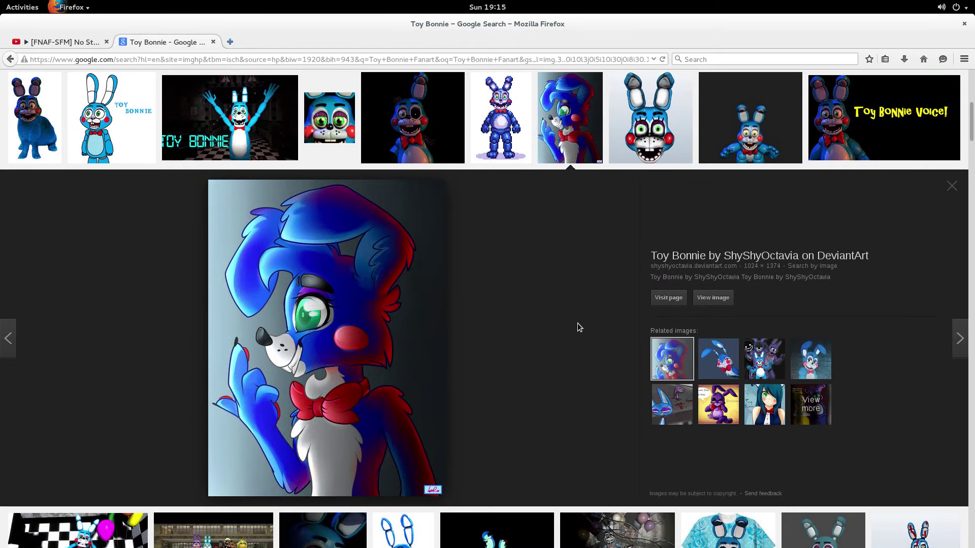
click(20, 8)
click(653, 318)
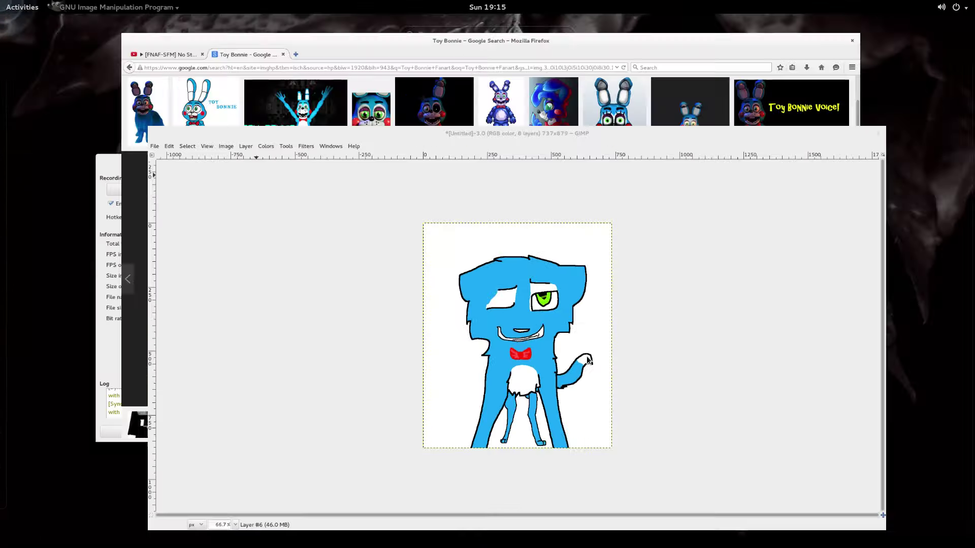
- Set the foreground colour to the bright red saved in the colour history
scroll(523, 304, up, 3)
scroll(139, 333, up, 2)
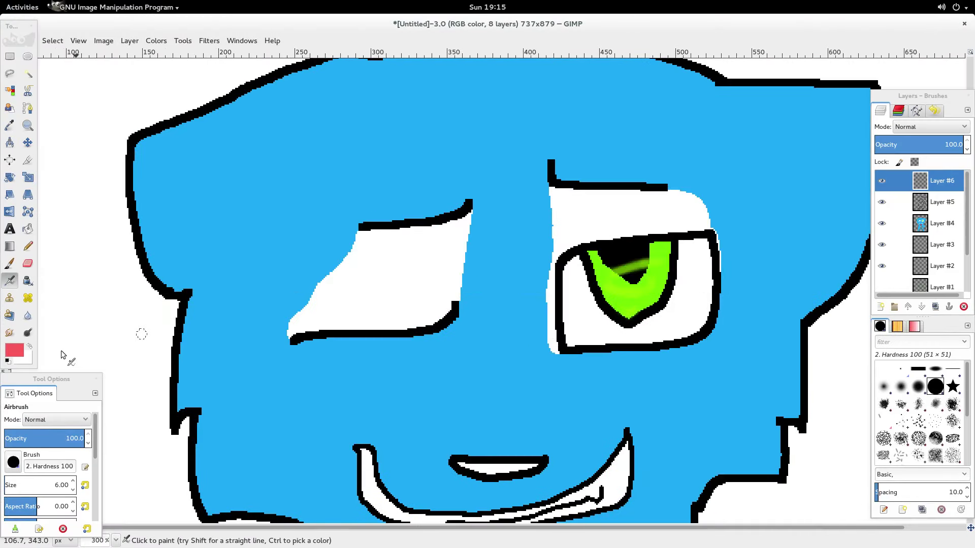
click(14, 350)
click(279, 117)
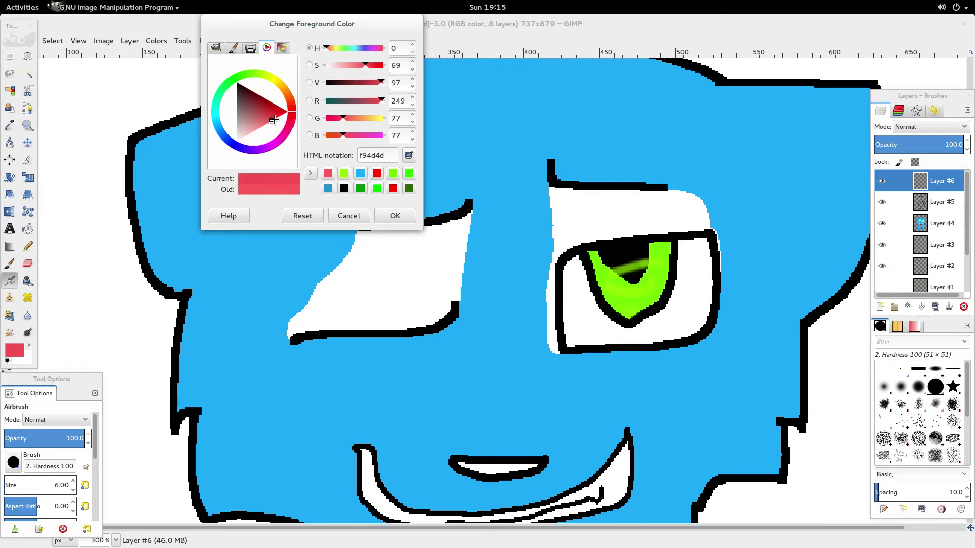
click(393, 188)
click(401, 215)
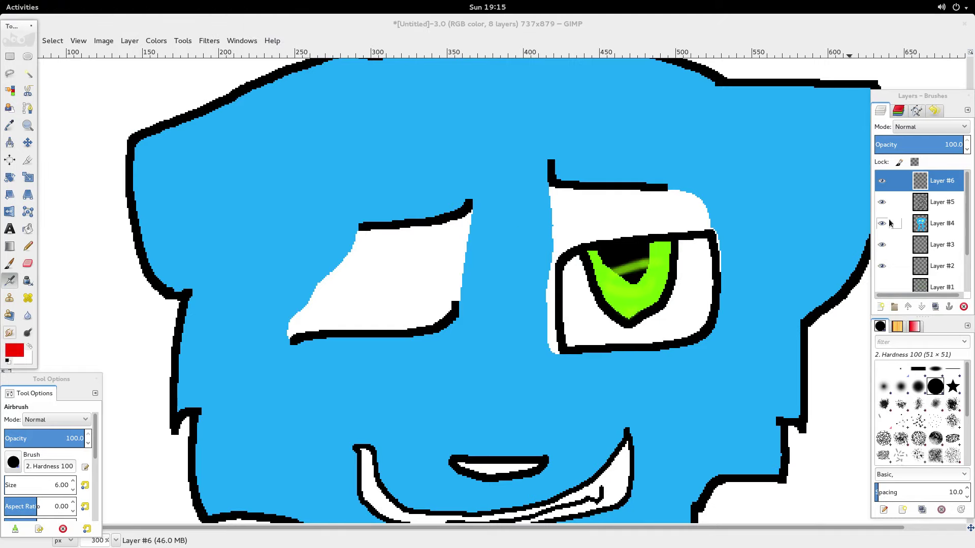
- Make Layer #4 active and choose the Pencil with a brush size of 32
click(923, 223)
scroll(812, 343, down, 3)
click(74, 482)
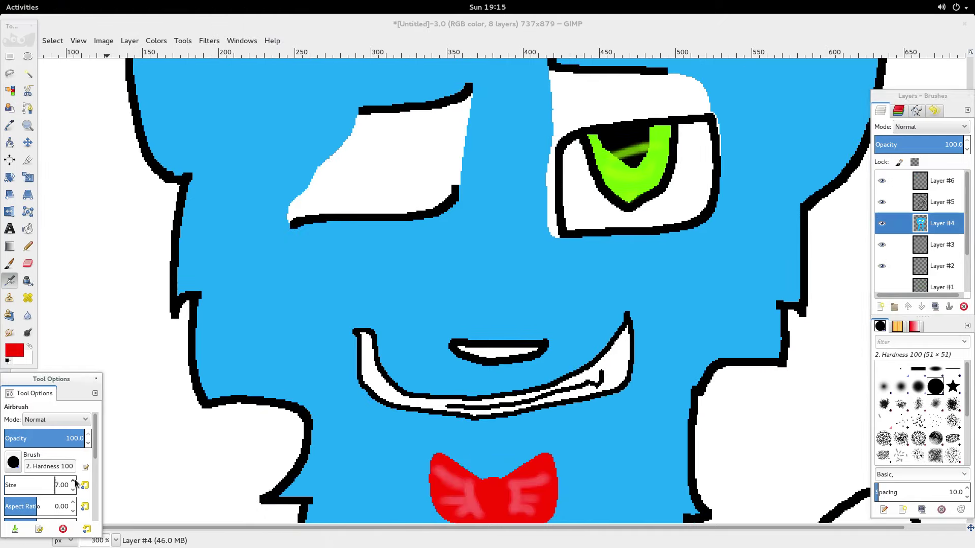
click(28, 246)
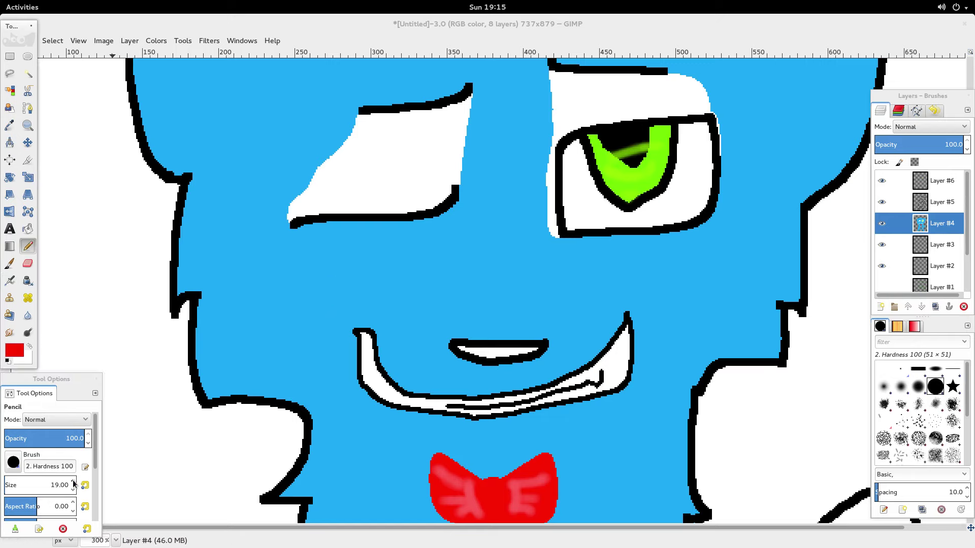
scroll(74, 483, up, 13)
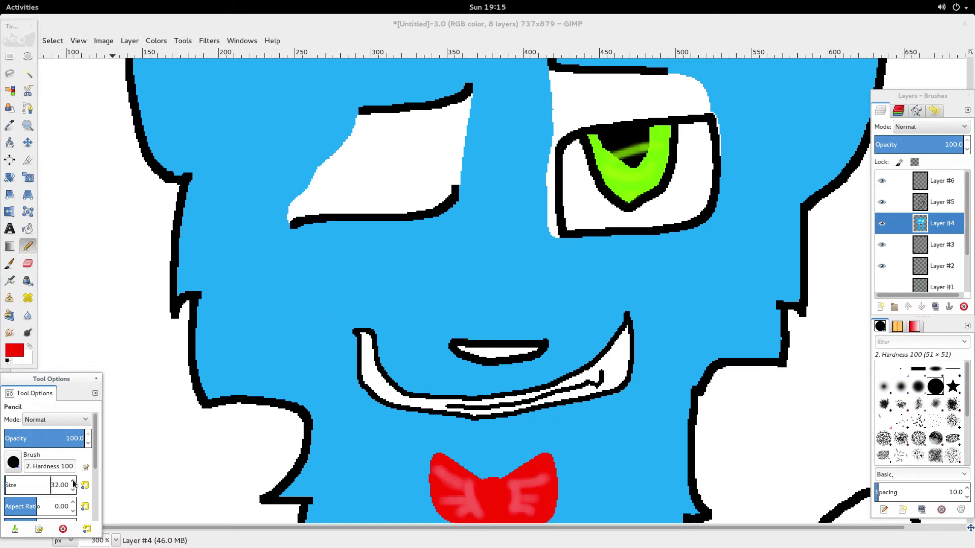
- Dab a round red cheek on each side of the face, with the one below the open eye overlapping the mouth corner
click(308, 306)
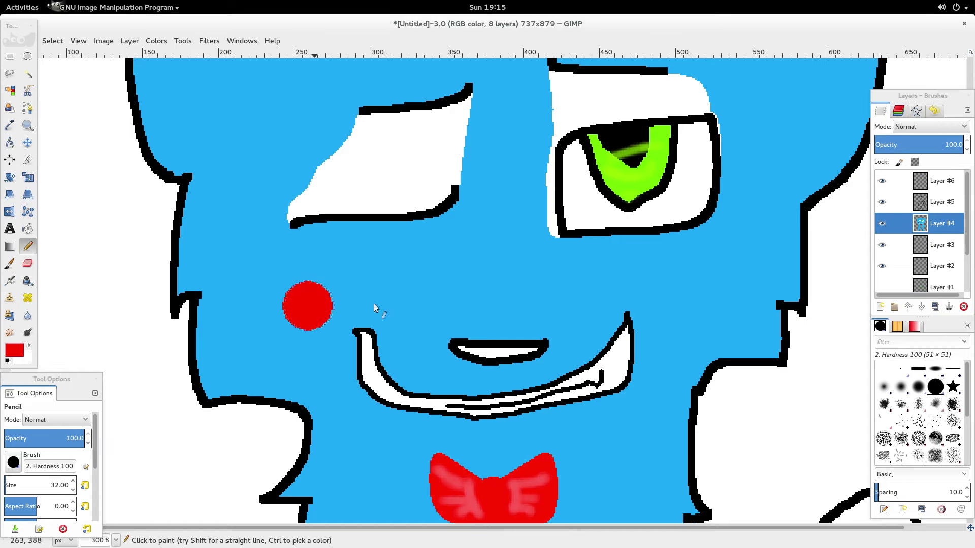
click(655, 308)
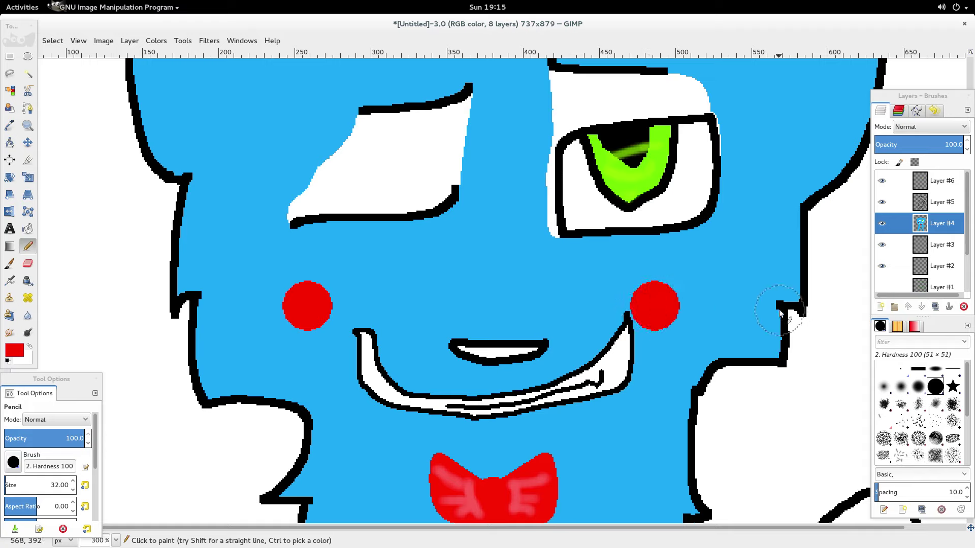
key(ctrl+z)
click(659, 320)
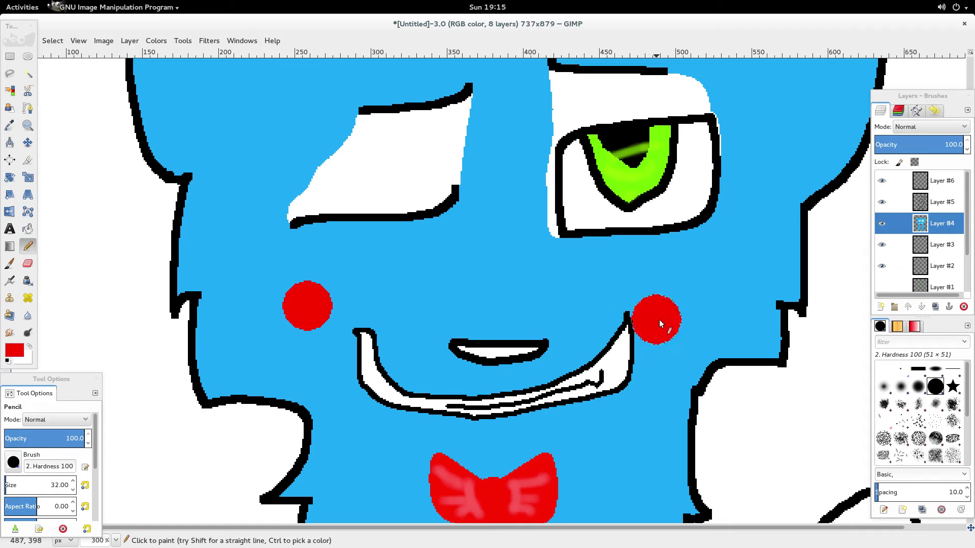
key(ctrl+z)
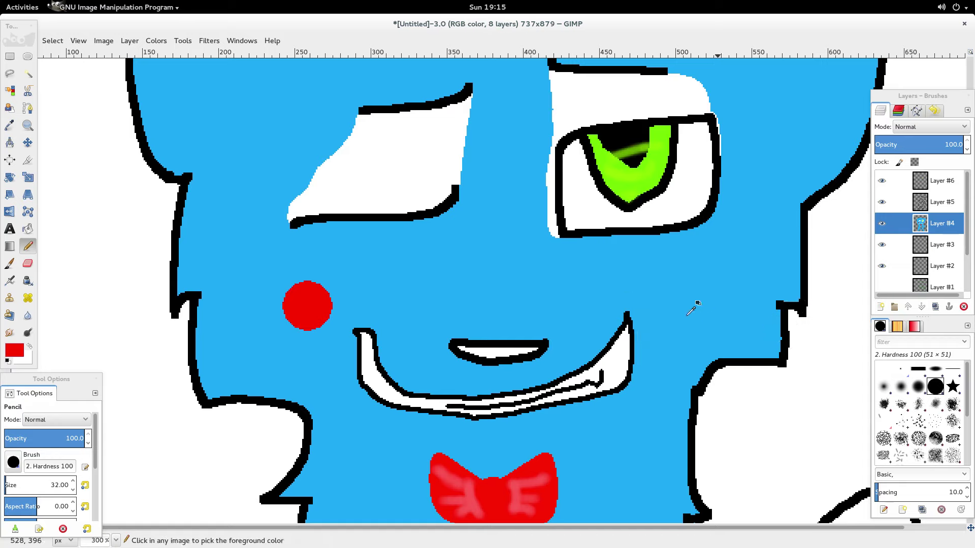
click(642, 313)
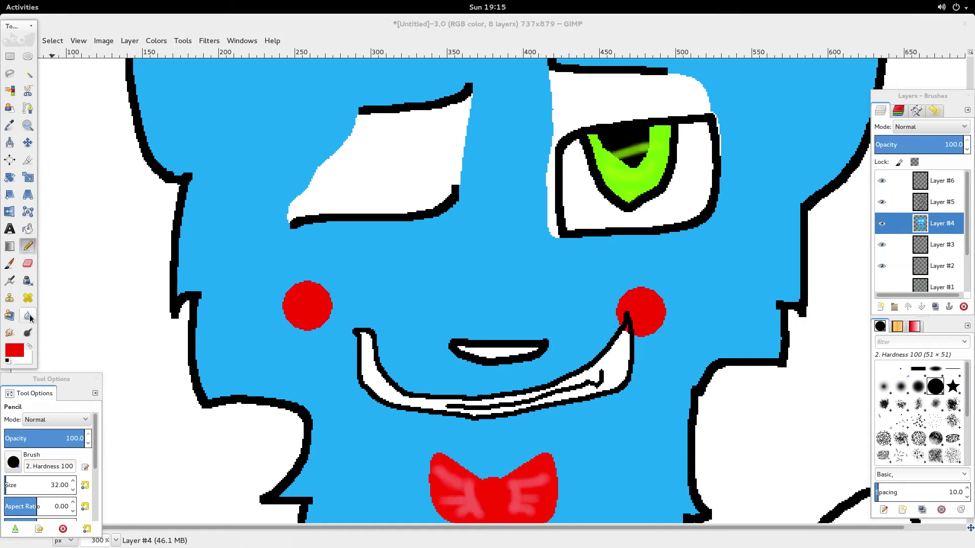
- Swap the foreground colour to white and set the Pencil size to 4
click(30, 348)
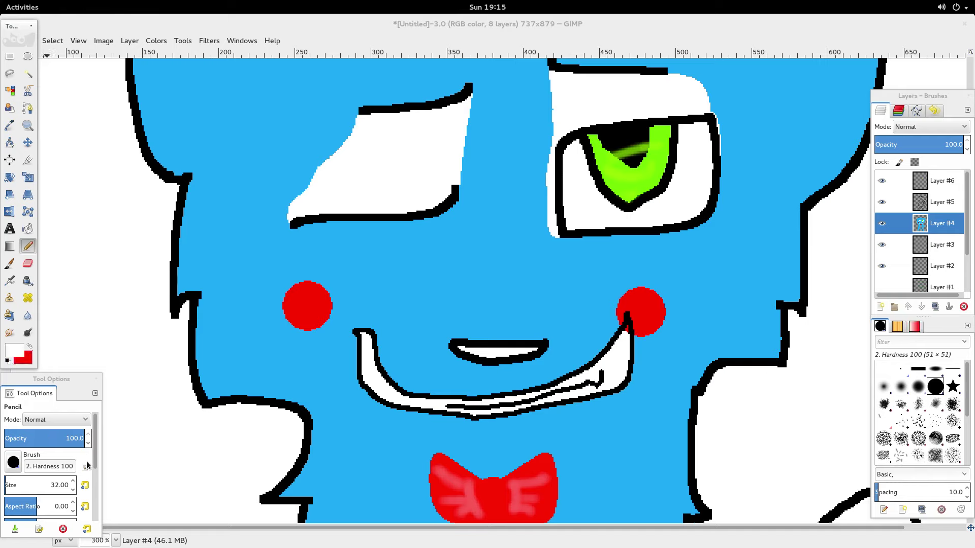
click(74, 489)
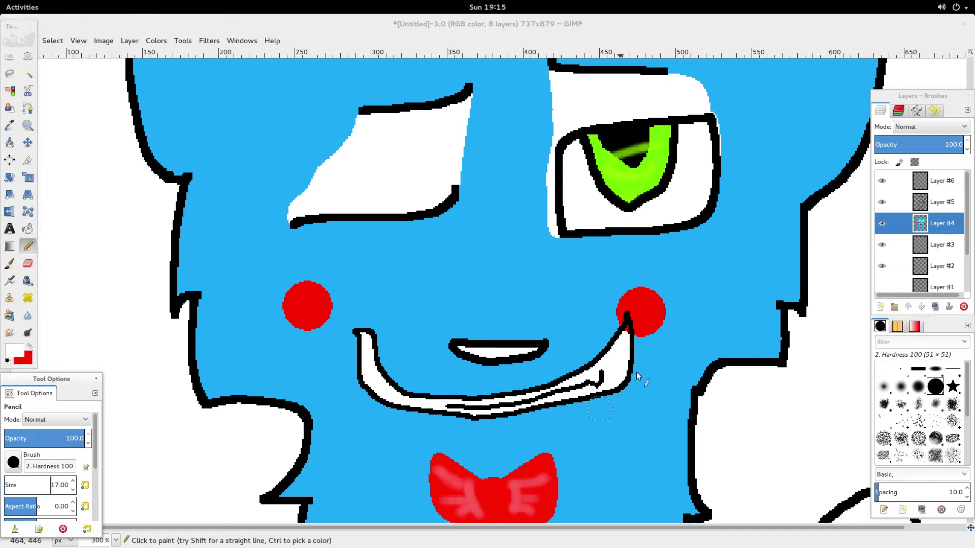
click(74, 491)
click(75, 482)
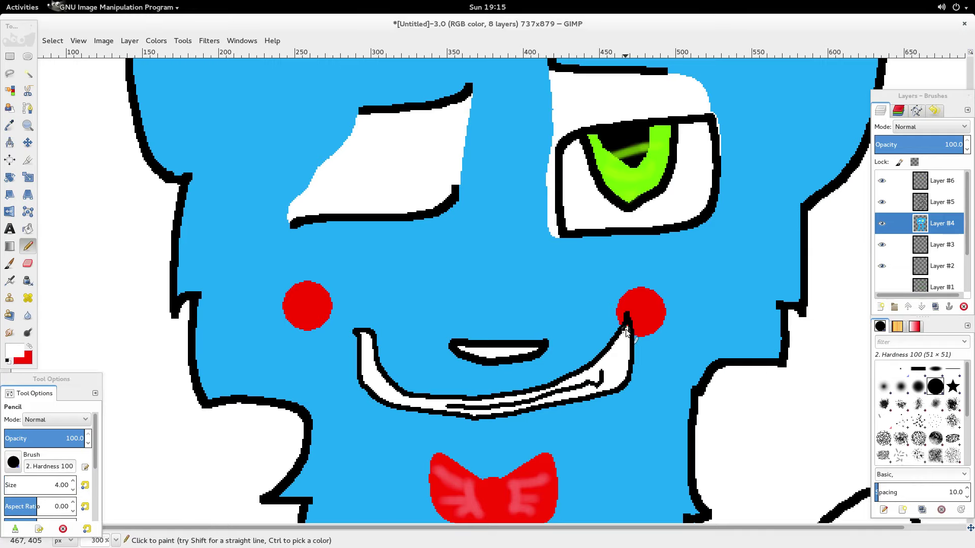
- Review the whole drawing, check the recording information in SimpleScreenRecorder, and return to GIMP
scroll(642, 344, down, 3)
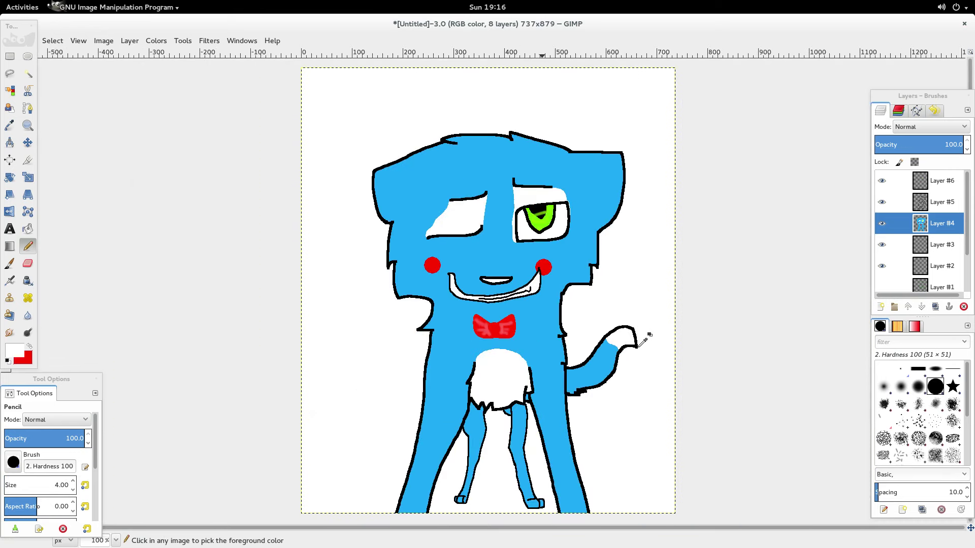
scroll(645, 339, up, 2)
key(super)
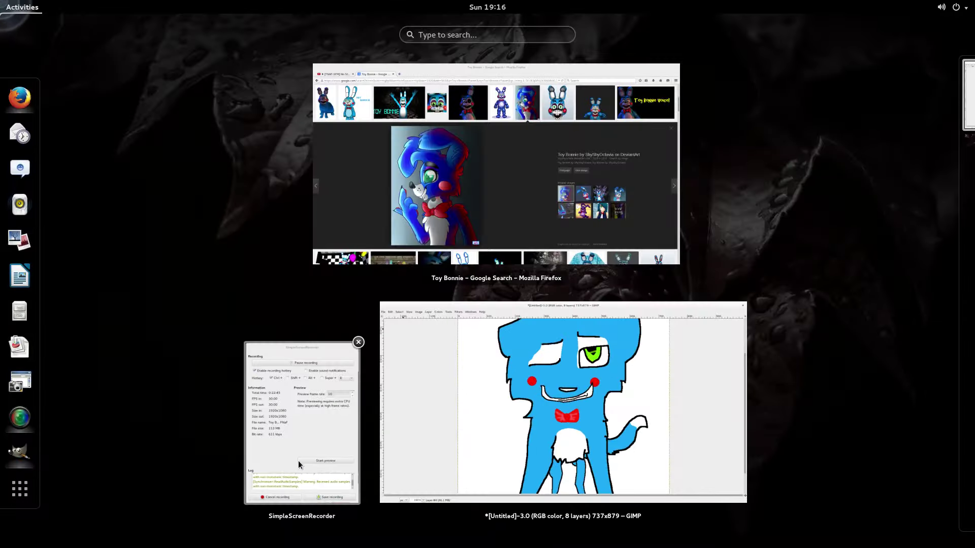
click(298, 461)
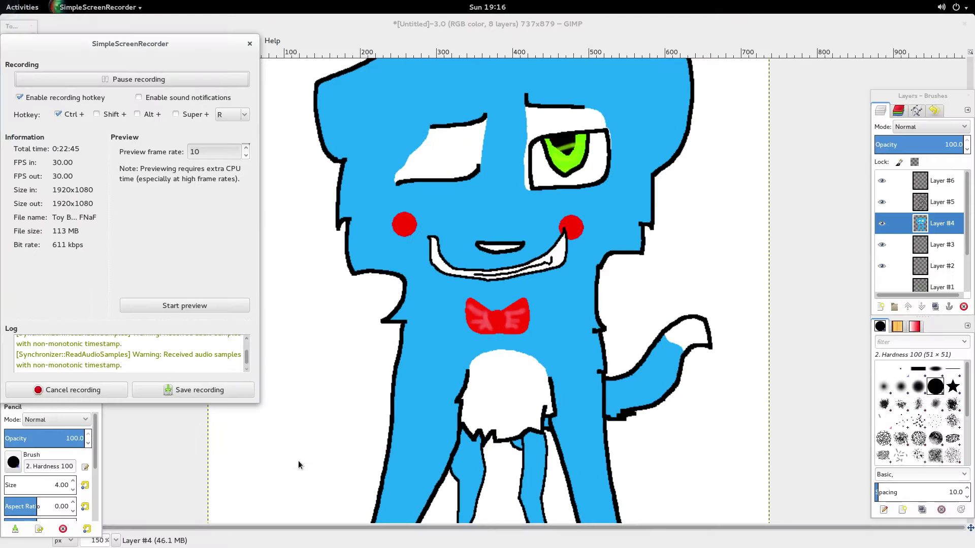
click(489, 315)
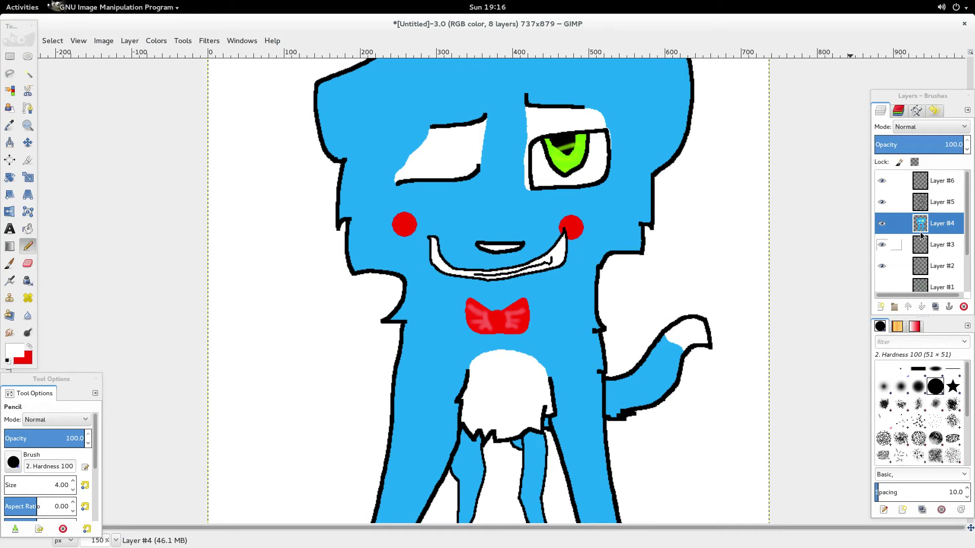
scroll(921, 228, down, 1)
scroll(922, 229, up, 1)
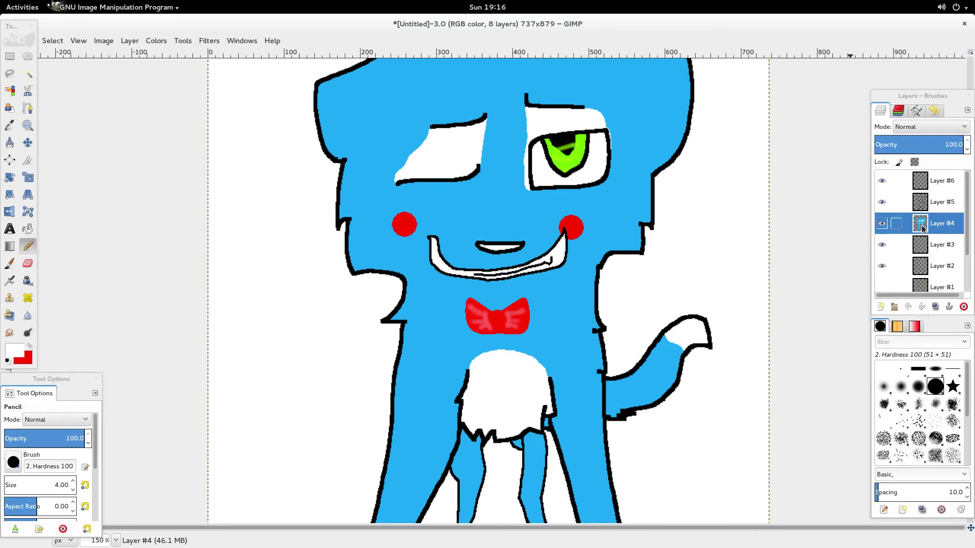
- Make Layer #6 active, set the foreground to the recently used pinkish red, and choose the Airbrush
click(923, 189)
scroll(550, 257, up, 5)
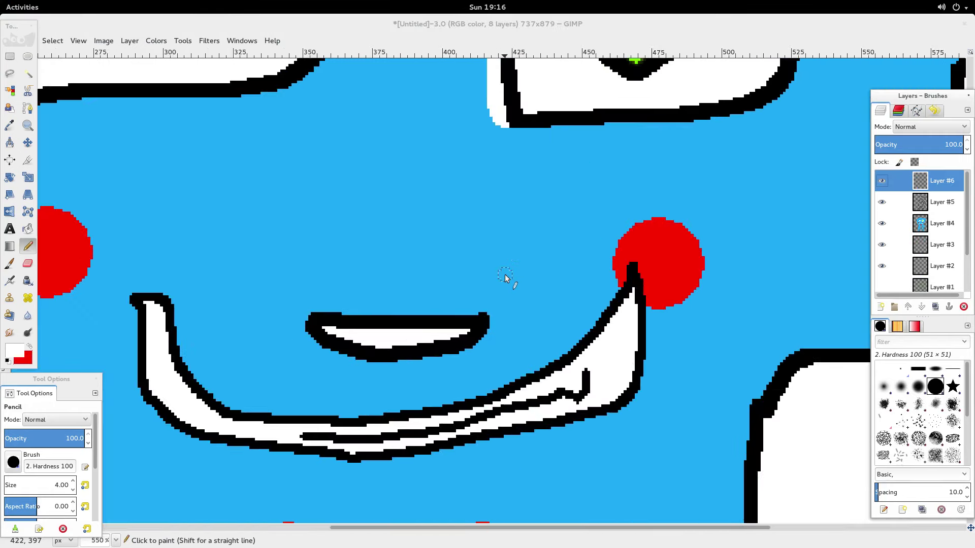
scroll(505, 274, down, 3)
click(29, 348)
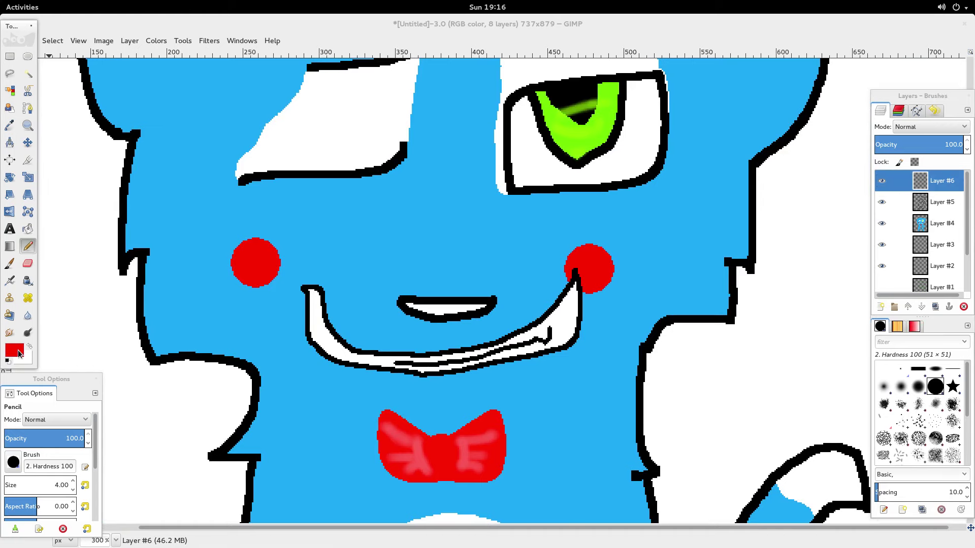
click(14, 350)
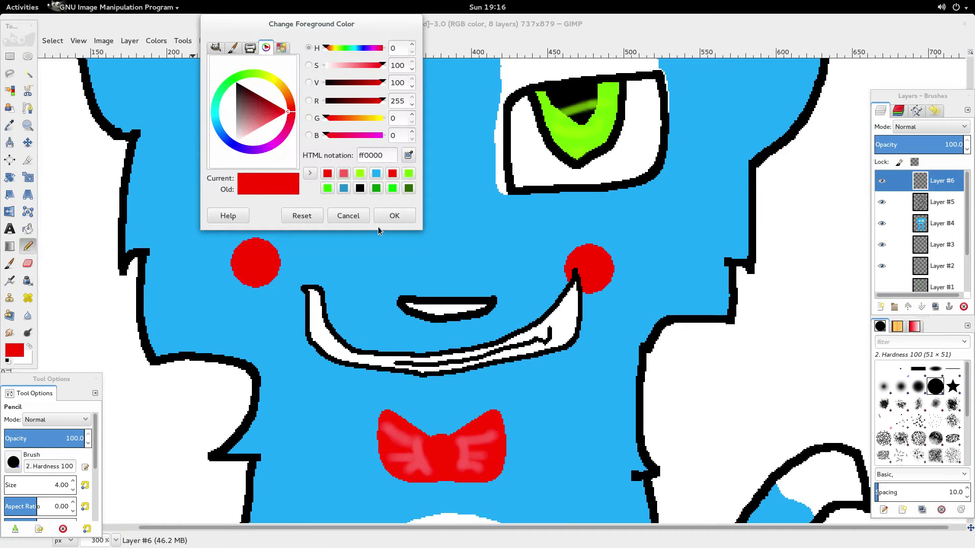
click(343, 175)
click(394, 216)
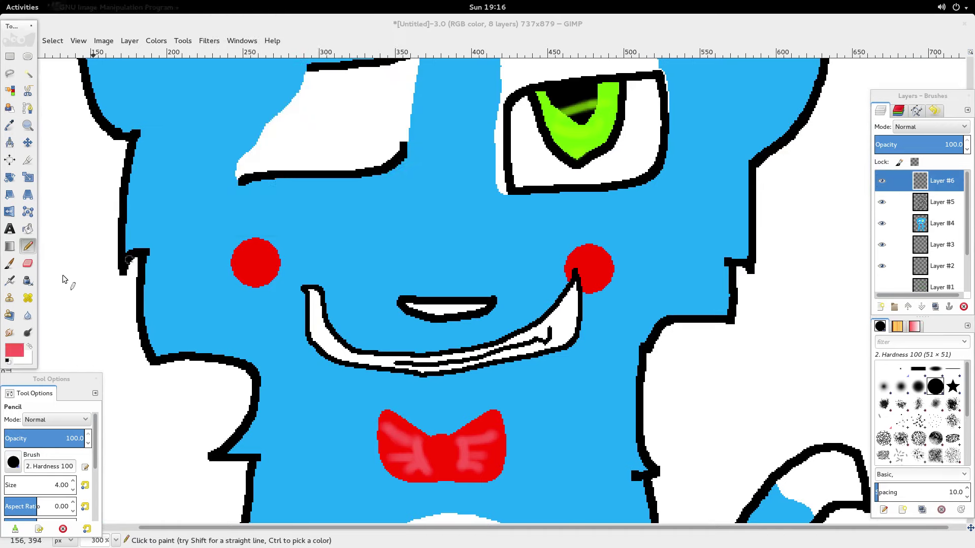
click(15, 284)
- Try airbrushing a curved pinkish-red highlight on the cheek below the closed eye, then undo it
scroll(258, 267, up, 4)
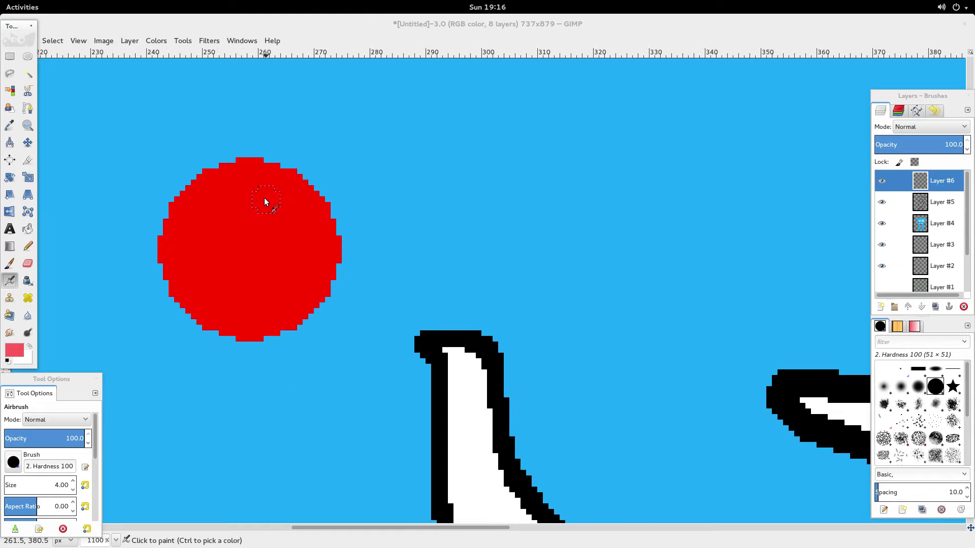
mouse_move(264, 197)
mouse_down()
mouse_move(231, 194)
mouse_move(209, 218)
mouse_up()
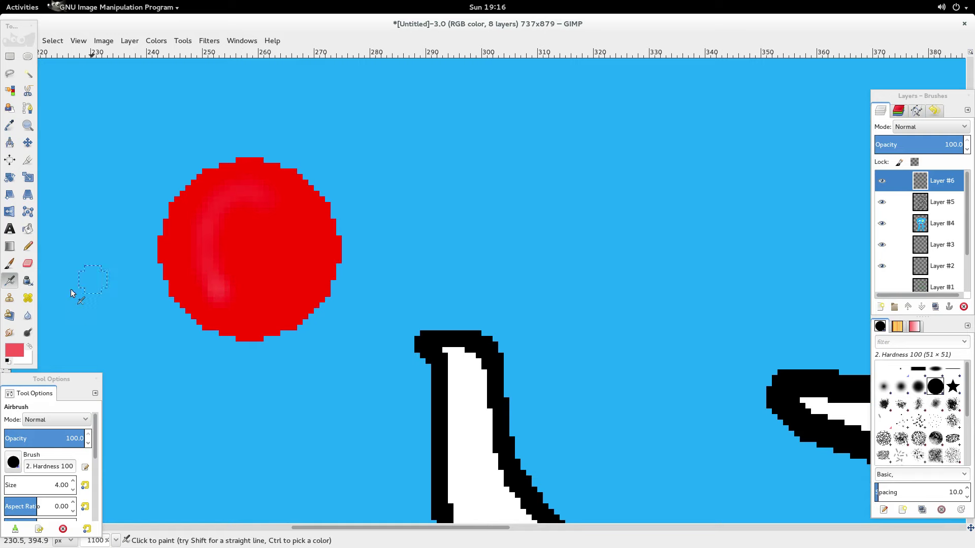
key(ctrl+z)
- Change the foreground colour to a lighter, less saturated pink
click(14, 350)
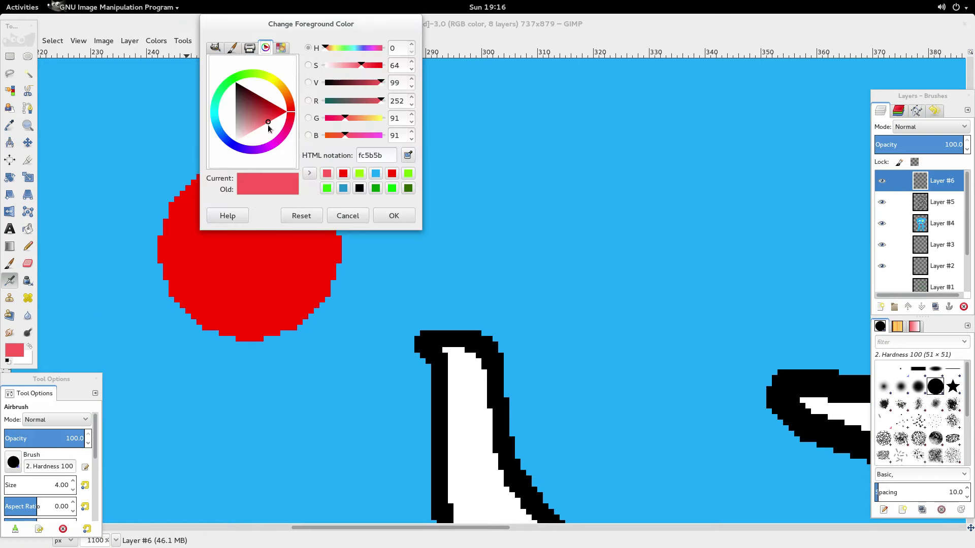
drag(269, 124, 261, 126)
click(388, 222)
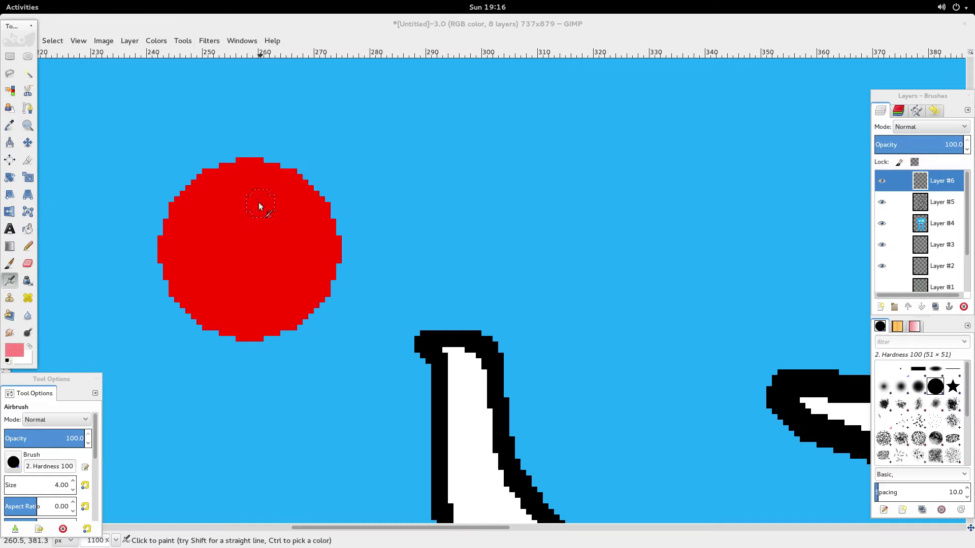
- Try curved light-pink highlights on the cheek with the Hardness 100 and Hardness 075 brushes, undo both, and return to Hardness 100
mouse_move(258, 205)
mouse_down()
mouse_move(224, 211)
mouse_move(211, 231)
mouse_move(216, 273)
mouse_move(212, 209)
mouse_move(277, 186)
mouse_move(283, 194)
mouse_move(245, 197)
mouse_move(231, 261)
mouse_up()
key(ctrl+z)
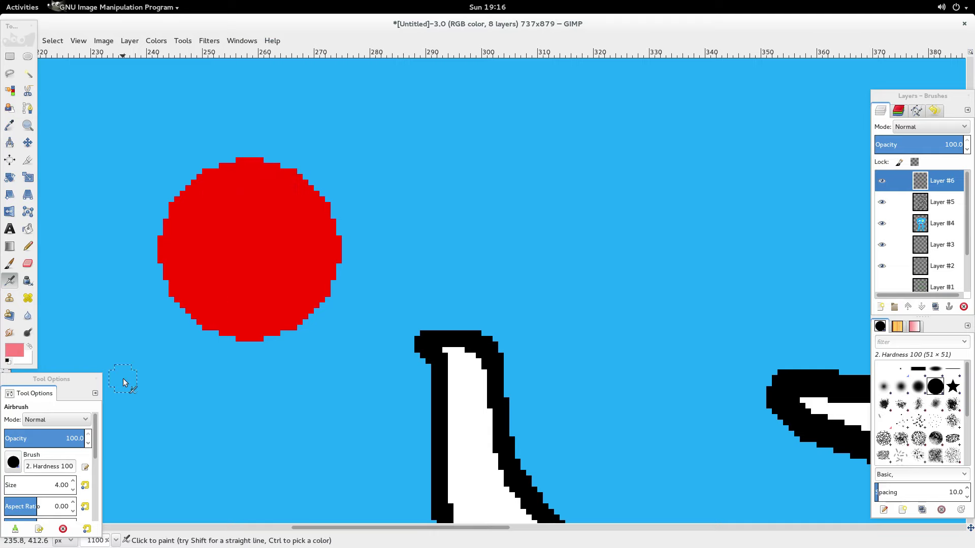
drag(71, 468, 63, 466)
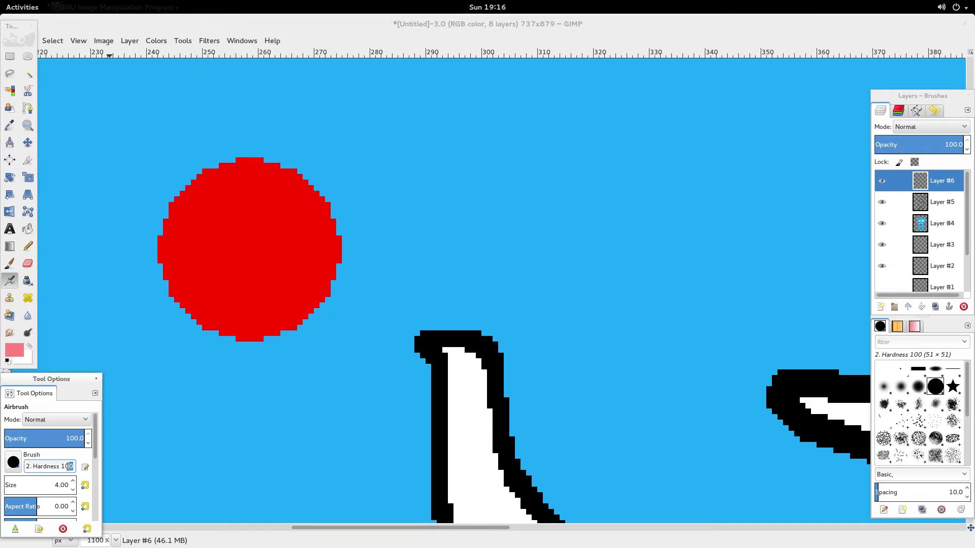
triple_click(62, 467)
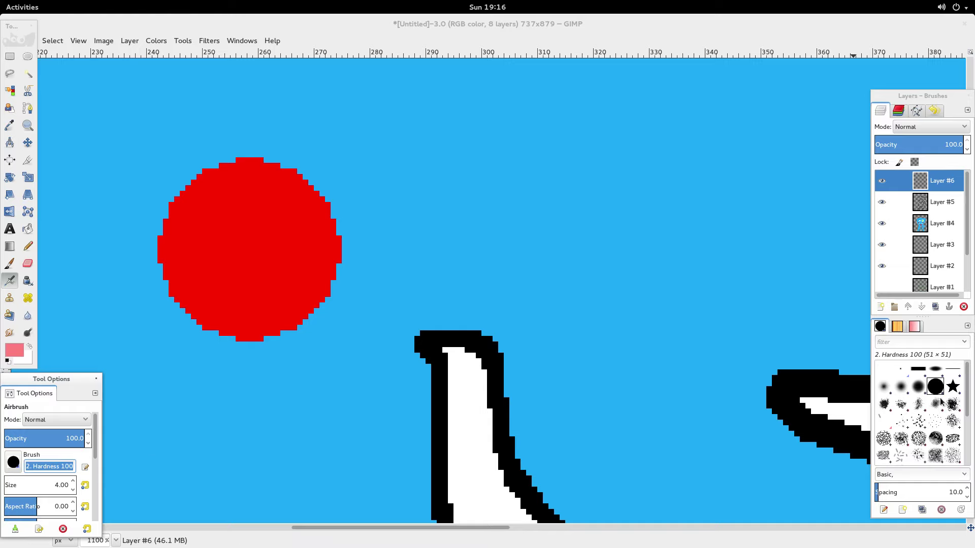
click(952, 387)
click(918, 389)
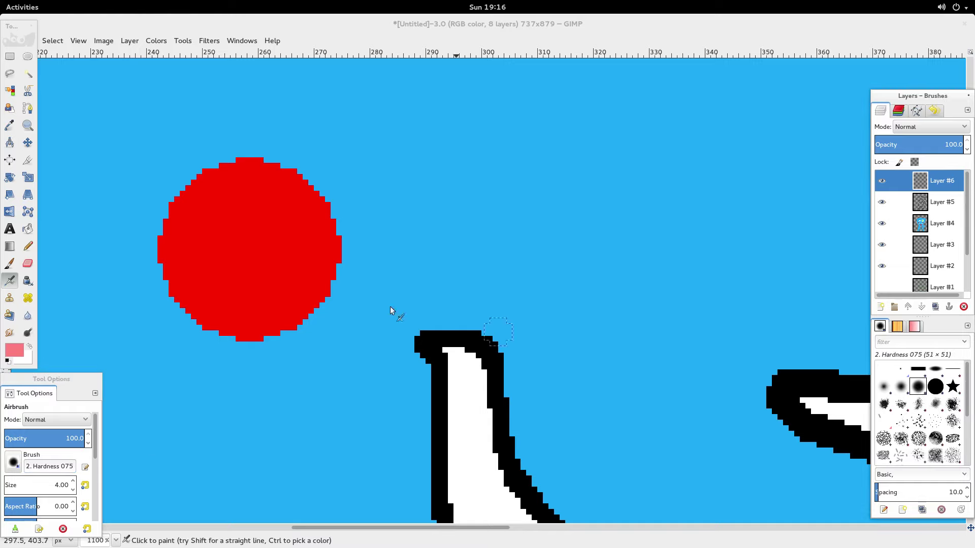
mouse_move(196, 261)
mouse_down()
mouse_move(200, 240)
mouse_move(272, 200)
mouse_up()
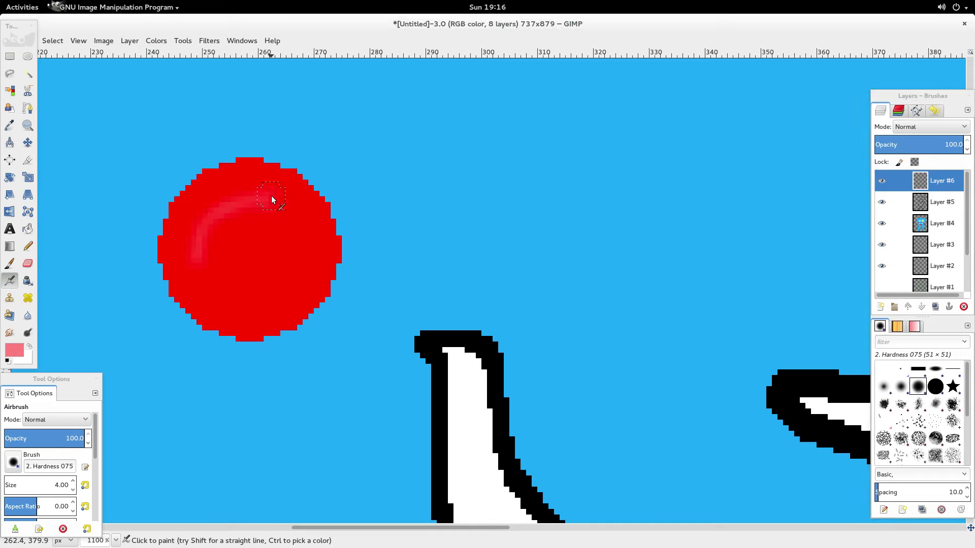
key(ctrl+z)
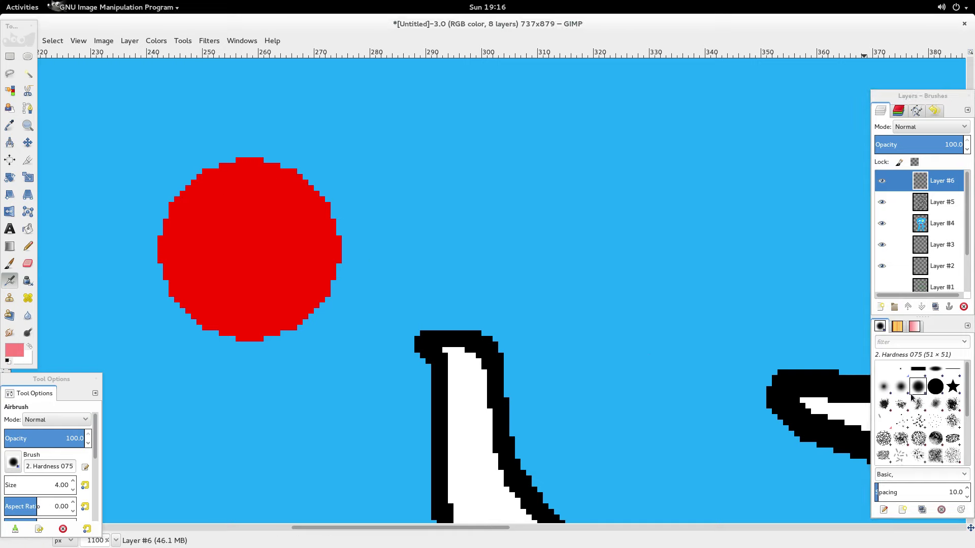
click(918, 369)
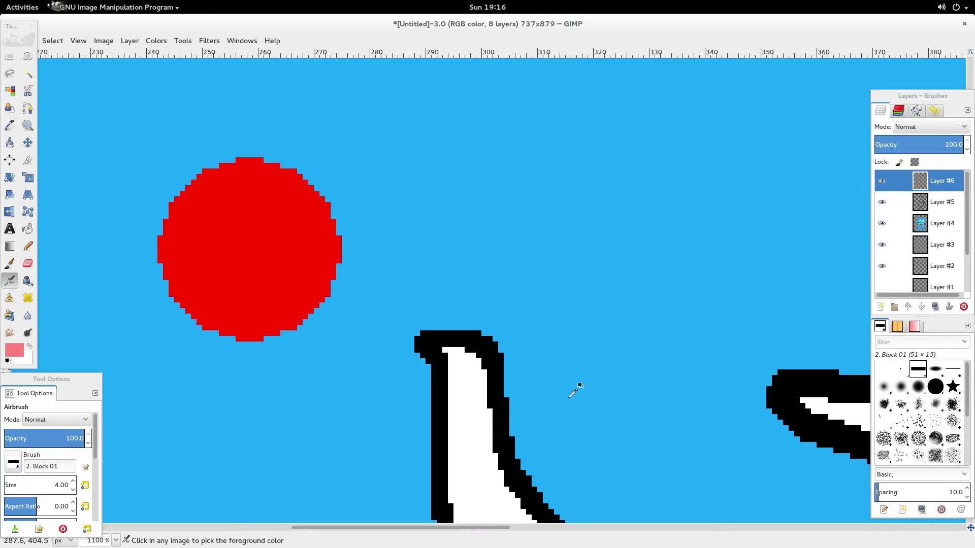
click(939, 391)
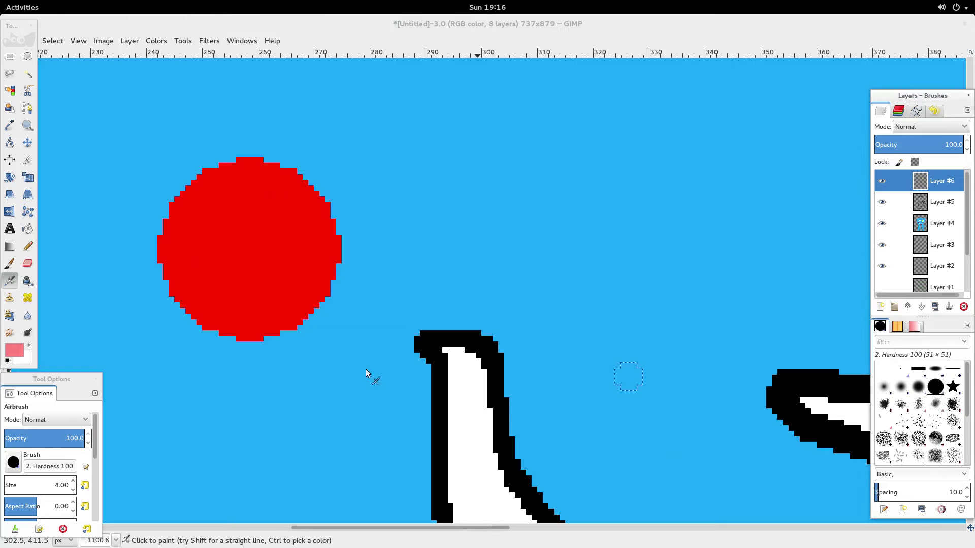
- Change the brush name to 2. Hardness 200 and airbrush a curved light-pink highlight along the upper-left inside of the cheek below the closed eye
click(68, 467)
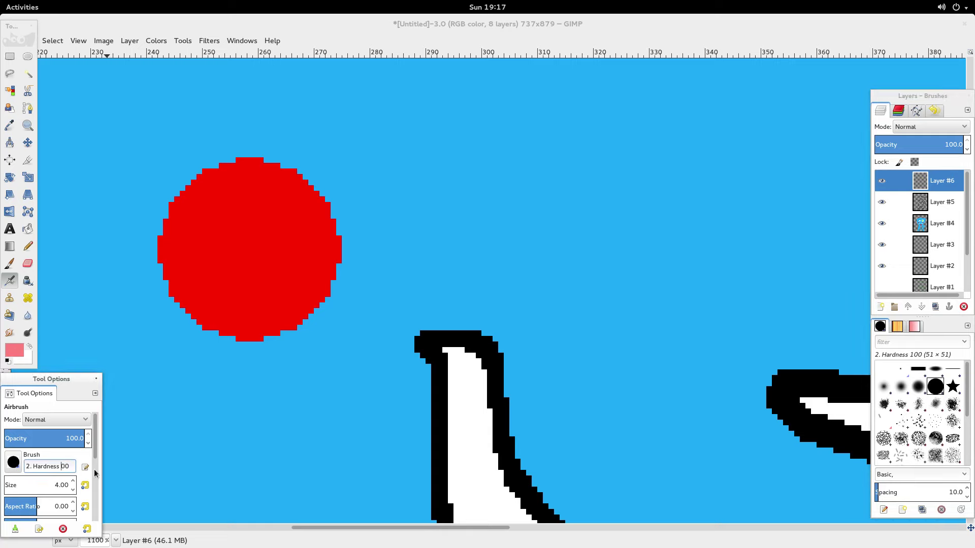
click(252, 212)
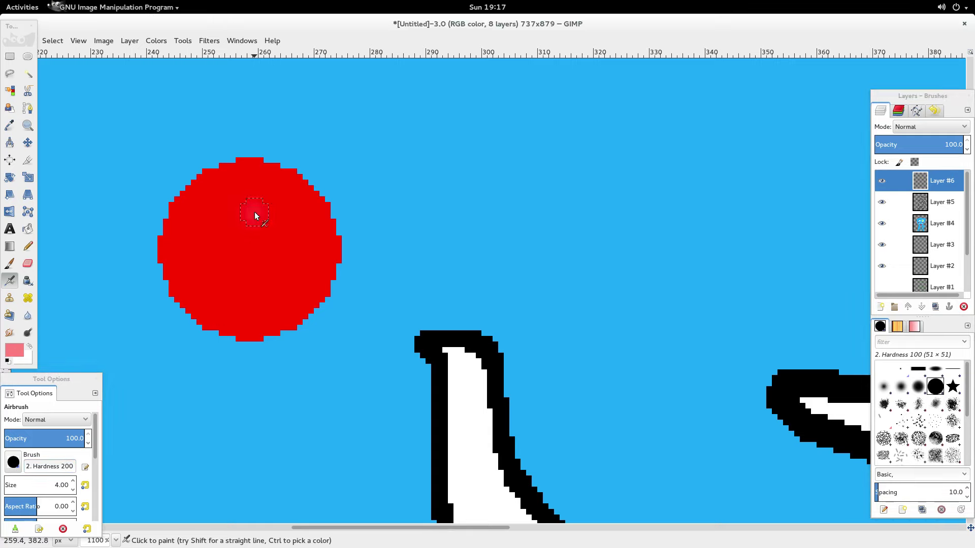
mouse_move(270, 208)
mouse_down()
mouse_move(250, 205)
mouse_move(213, 225)
mouse_up()
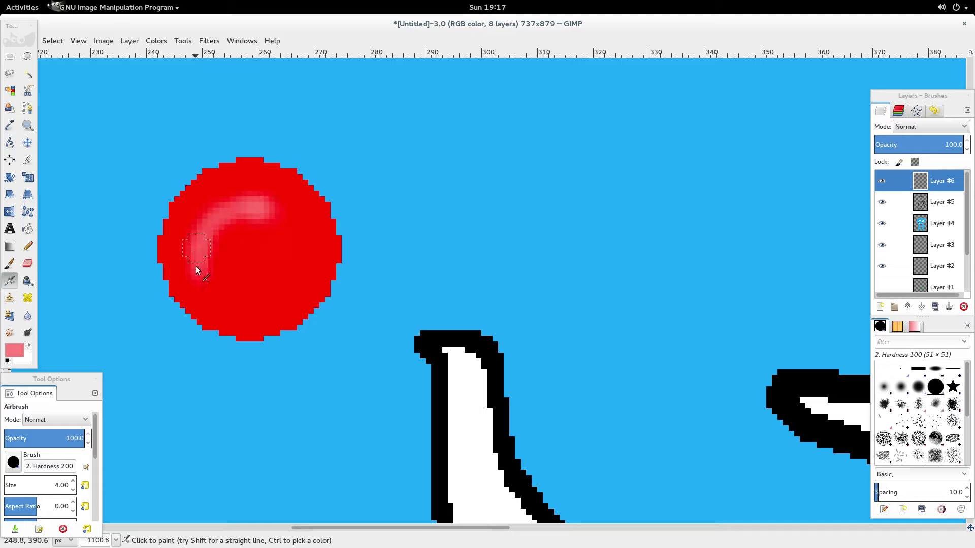
drag(196, 267, 203, 283)
drag(224, 224, 254, 225)
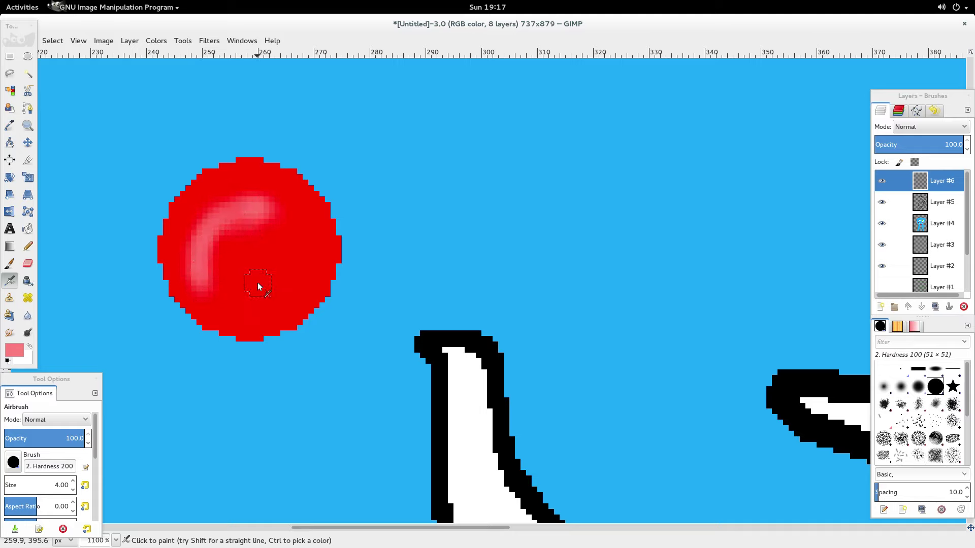
- Airbrush a round light-pink highlight dot at size 7 on the lower-right part of the same cheek, replacing the smaller dab
click(271, 275)
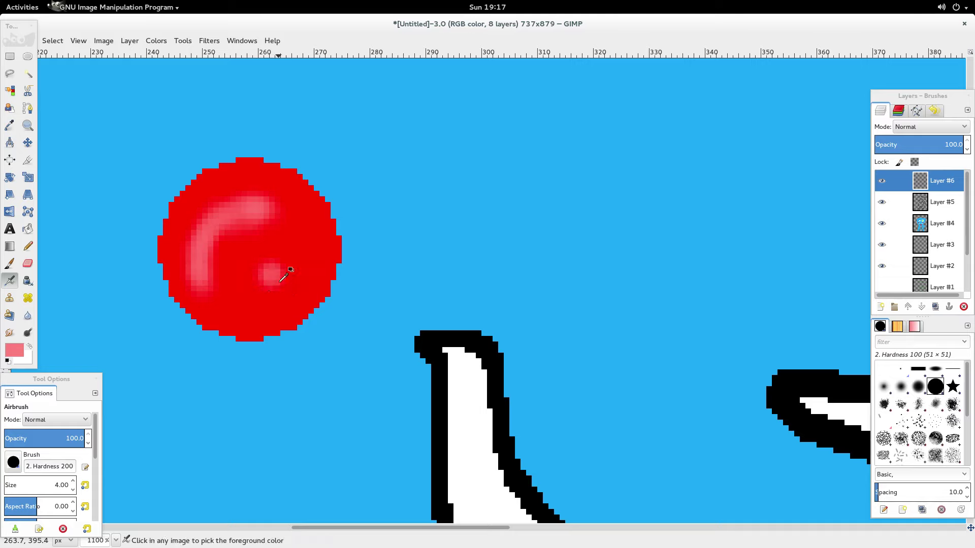
key(ctrl+z)
triple_click(73, 480)
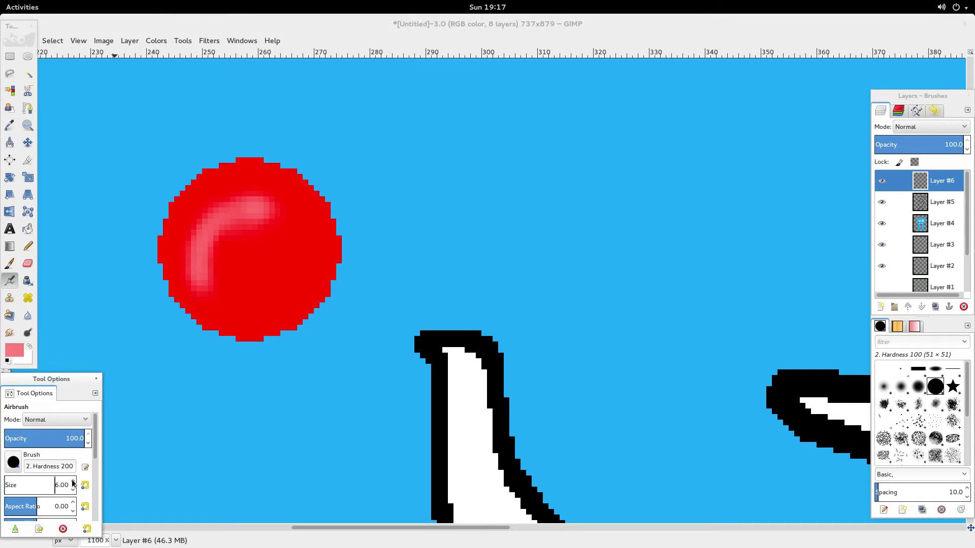
click(274, 282)
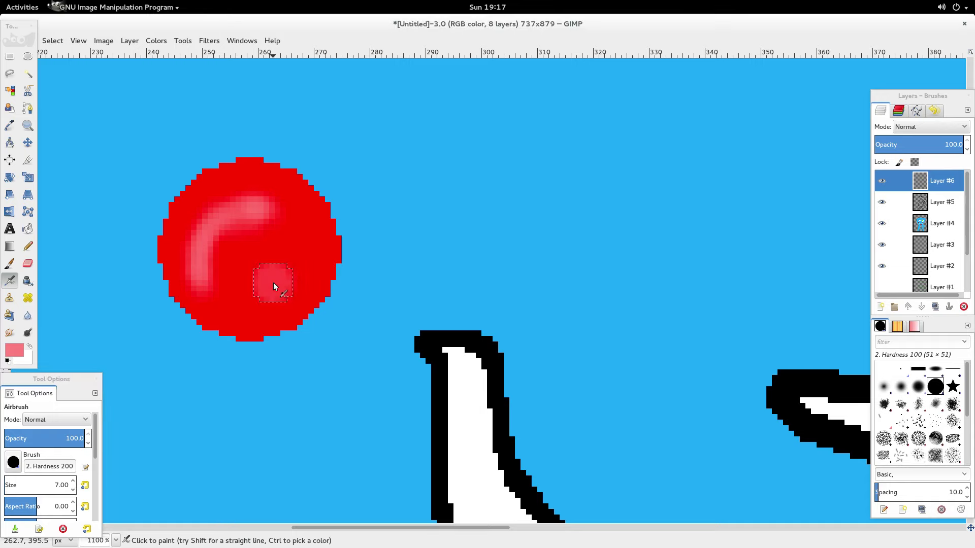
- Set the Airbrush size to 4 and try a curved highlight on Layer #6 over the cheek at the mouth corner, then undo it
scroll(474, 289, down, 2)
scroll(473, 297, down, 2)
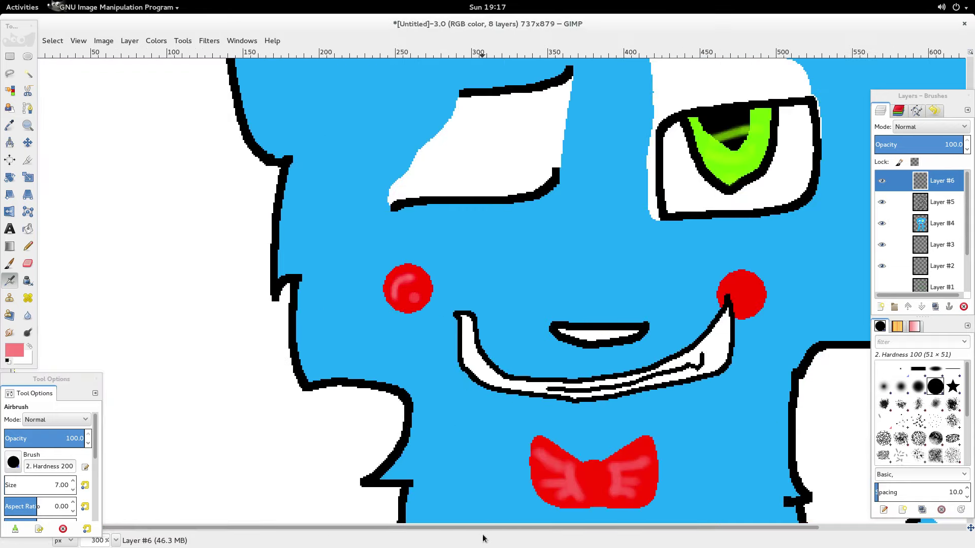
drag(503, 528, 627, 530)
scroll(614, 348, up, 6)
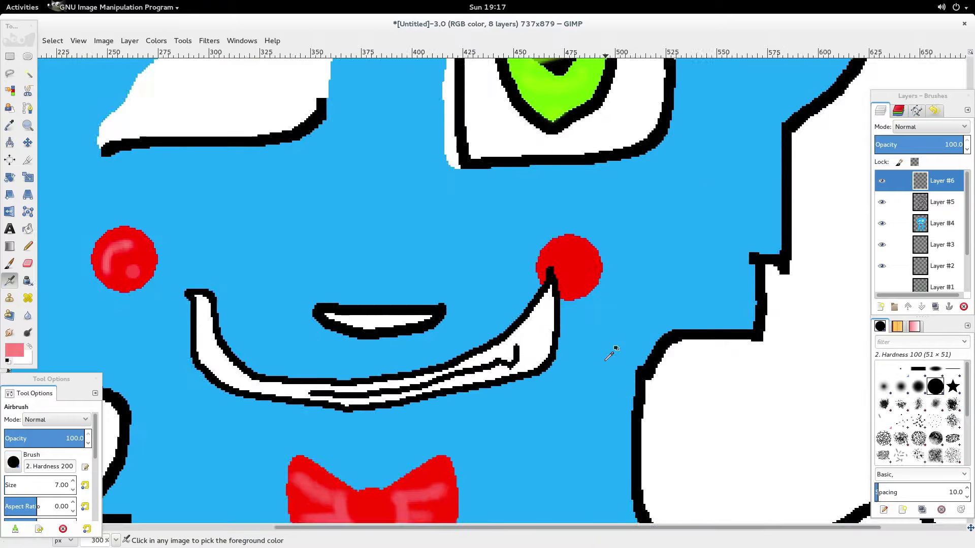
scroll(435, 303, down, 2)
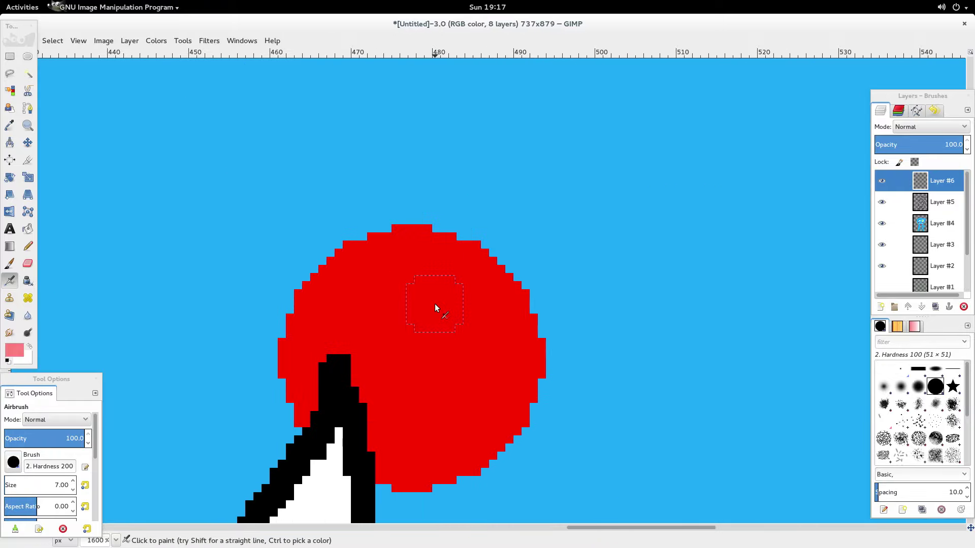
scroll(430, 310, down, 3)
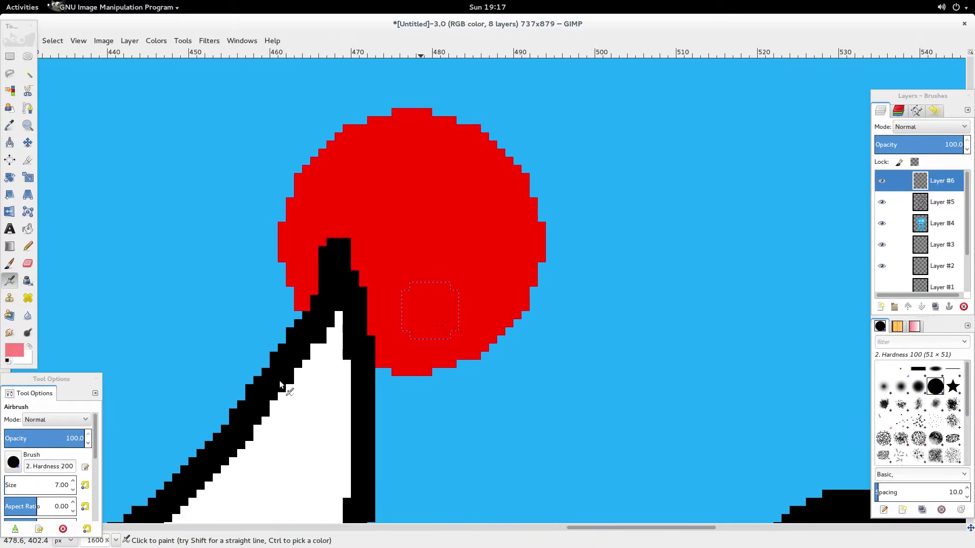
click(73, 491)
click(73, 490)
click(73, 490)
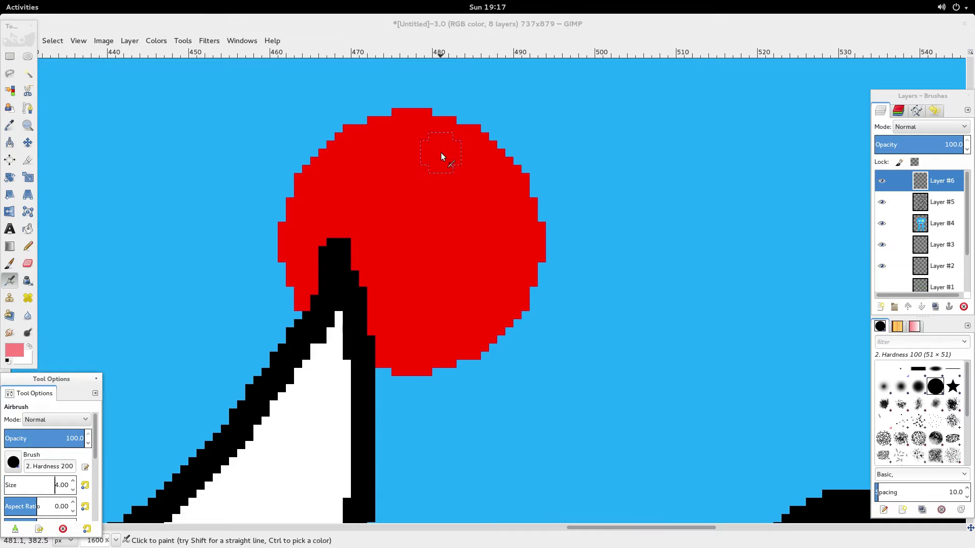
mouse_move(441, 153)
mouse_down()
mouse_move(381, 160)
mouse_move(353, 183)
mouse_up()
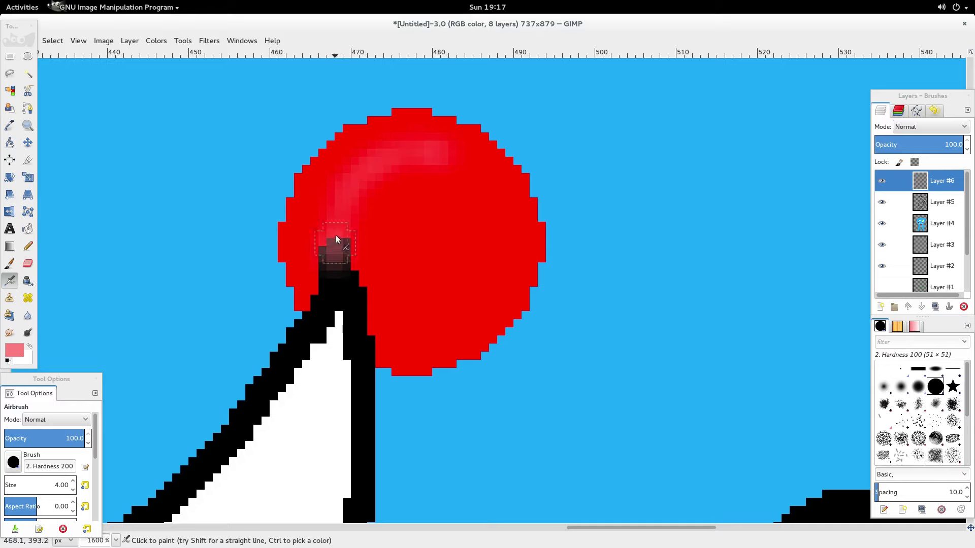
key(ctrl+z)
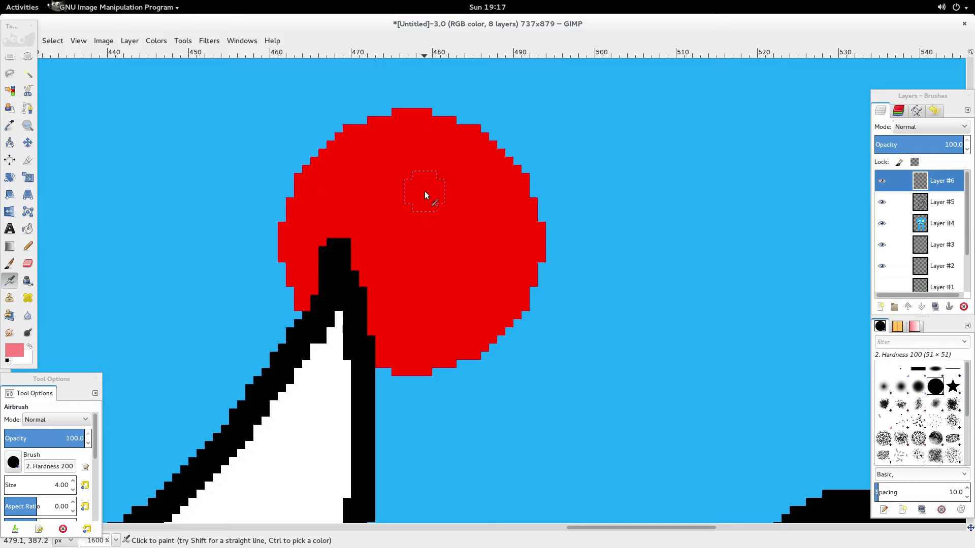
- Make Layer #4 active and airbrush a curved light-pink highlight on the cheek at the mouth corner, beneath the black mouth outline
click(937, 224)
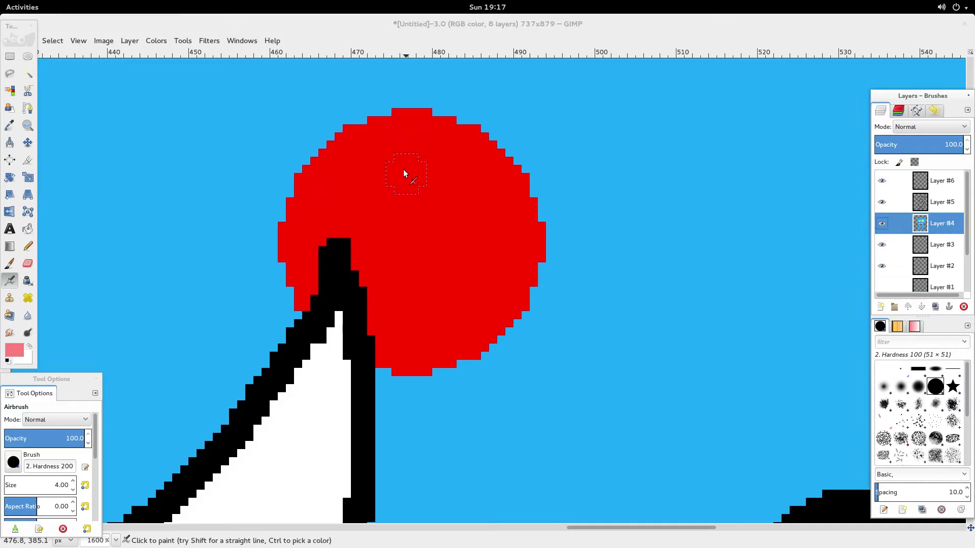
mouse_move(432, 158)
mouse_down()
mouse_move(393, 161)
mouse_move(343, 204)
mouse_move(343, 273)
mouse_up()
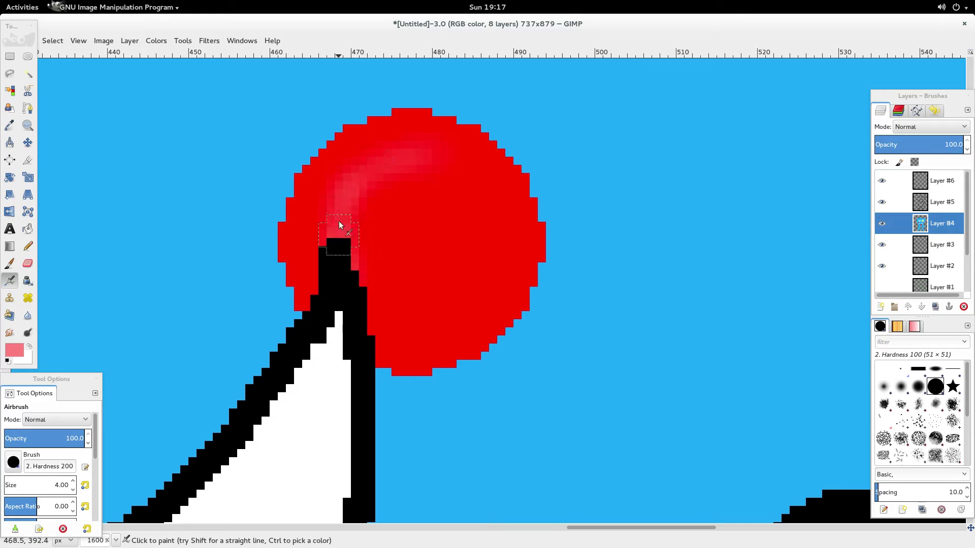
mouse_move(400, 170)
mouse_down()
mouse_move(333, 209)
mouse_move(330, 265)
mouse_up()
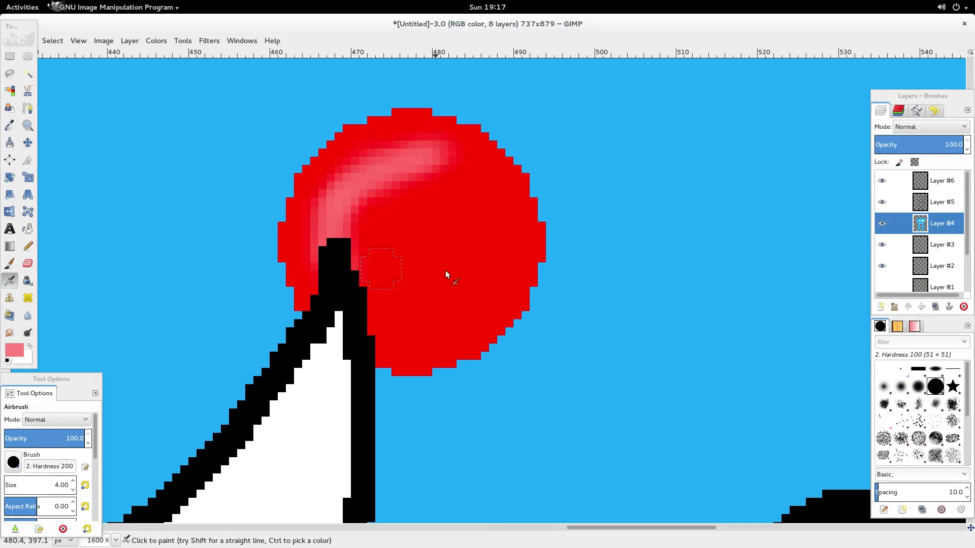
- Set the Airbrush size to 7 and dab a round highlight dot on the lower part of the cheek at the mouth corner
click(73, 481)
click(73, 481)
click(73, 481)
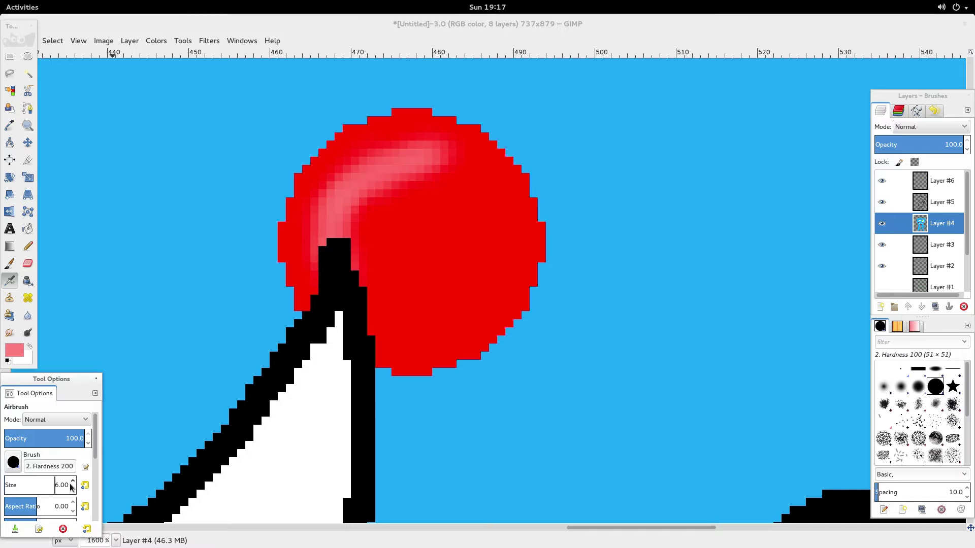
click(442, 286)
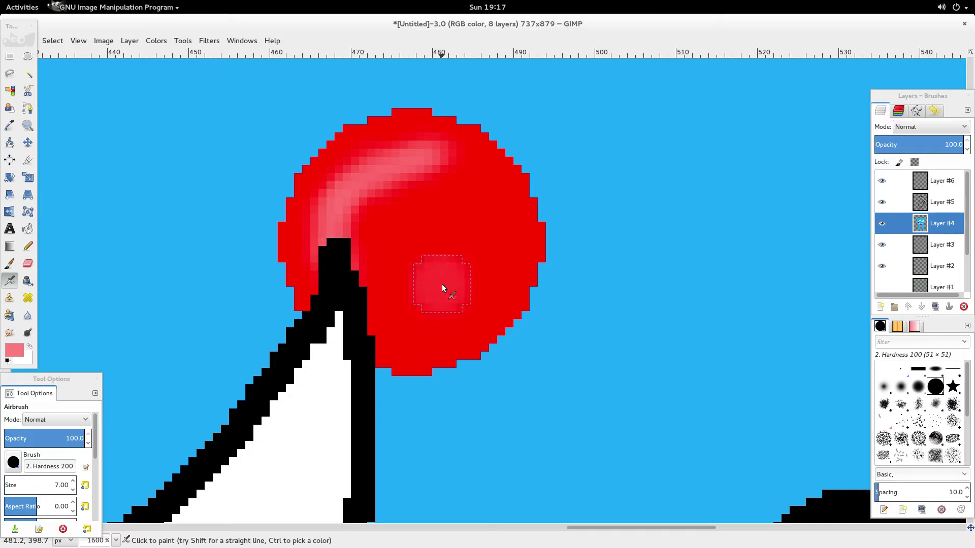
- Hide Layer #4, Layer #5 and Layer #6, and make the Background layer active
ctrl+scroll(442, 286, down, 7)
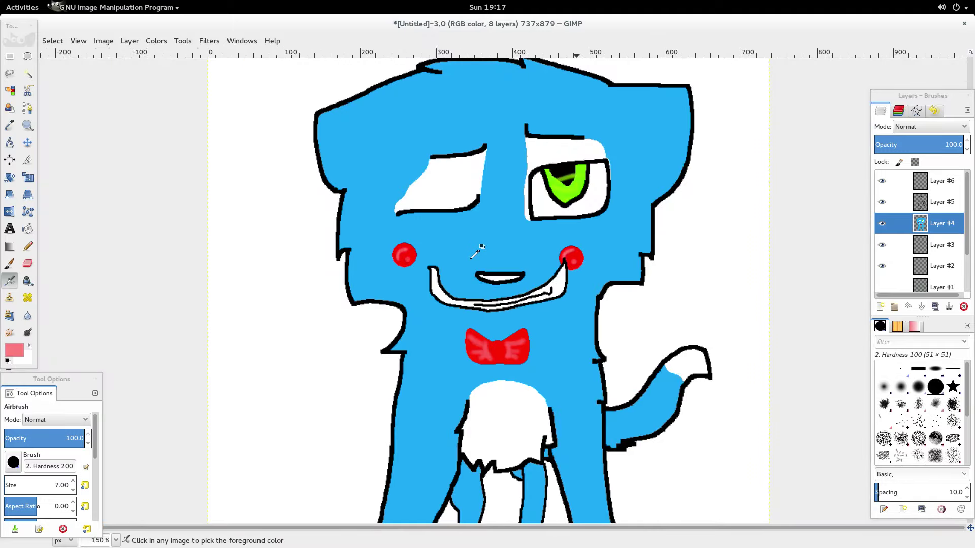
ctrl+scroll(496, 253, down, 1)
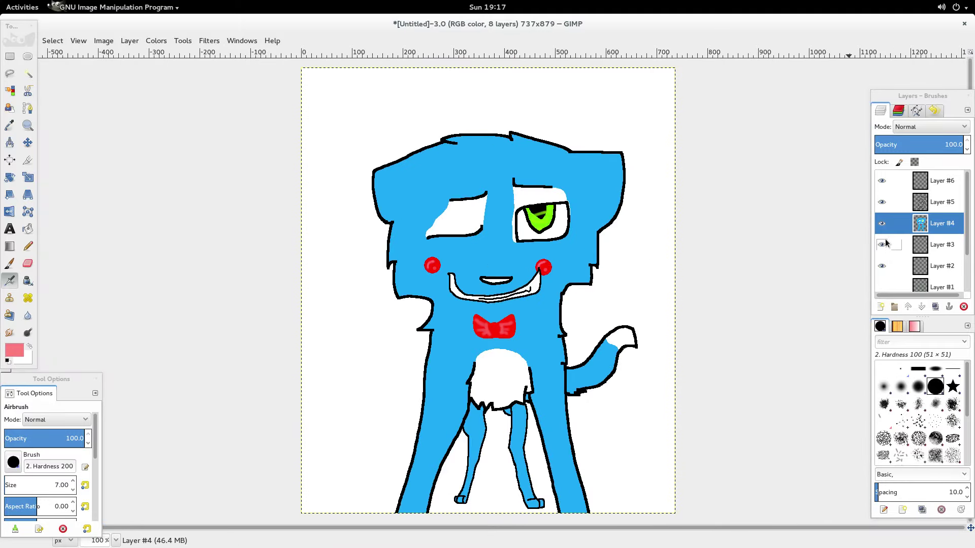
click(881, 225)
click(882, 200)
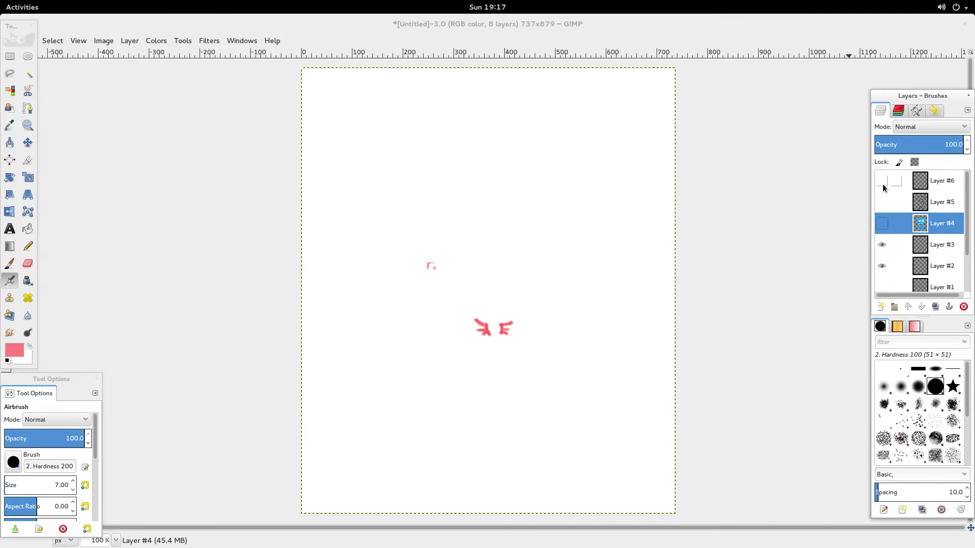
scroll(889, 214, down, 2)
click(926, 283)
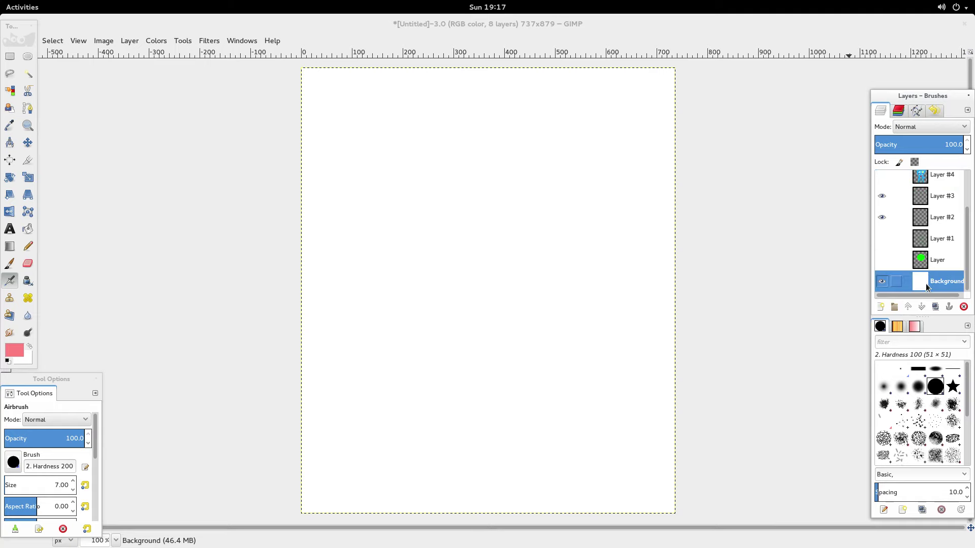
- Set the foreground colour to teal and the background colour to light purple (af74ff)
click(14, 350)
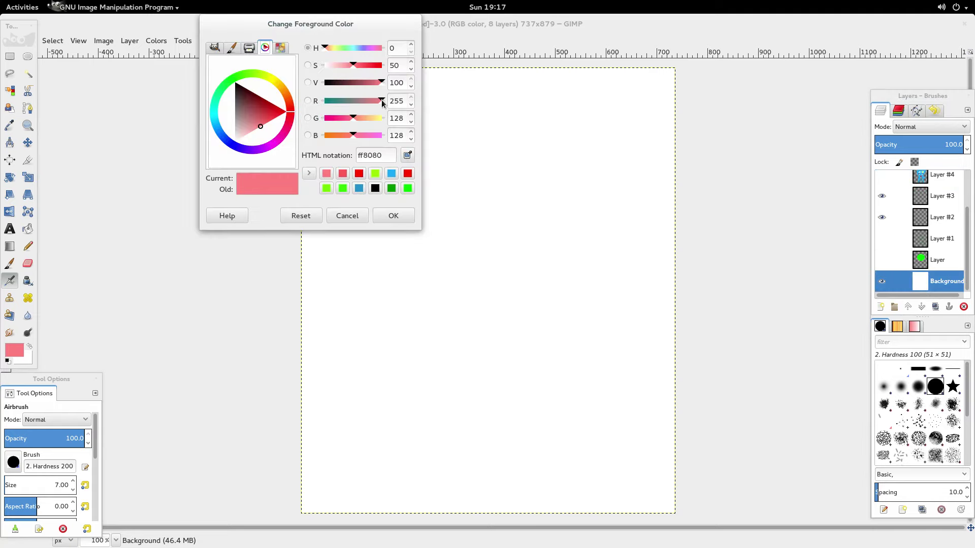
drag(383, 103, 309, 109)
click(391, 219)
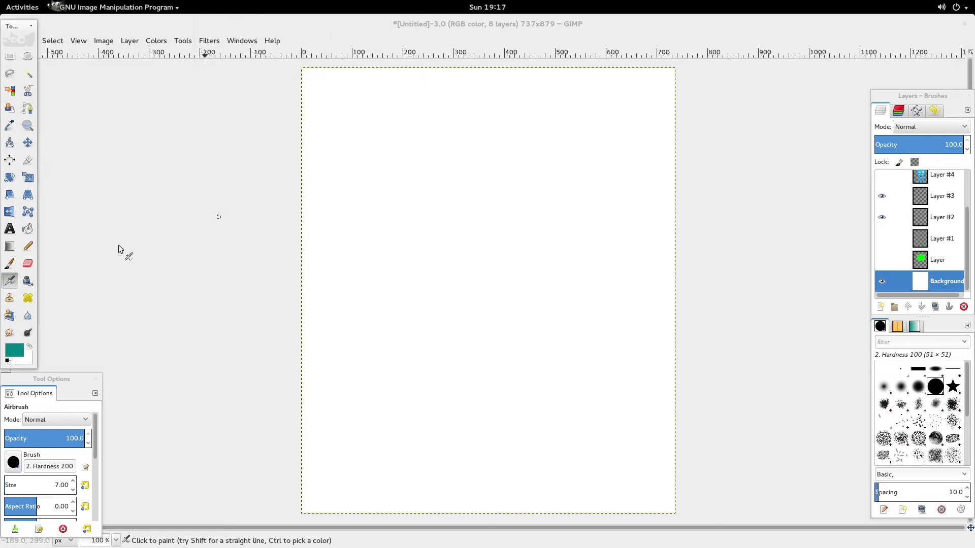
click(17, 361)
drag(382, 117, 359, 103)
click(392, 216)
- Select the left part of the canvas, about 400 px wide, and fill it with a linear gradient running from teal inside to purple at the left edge
key(r)
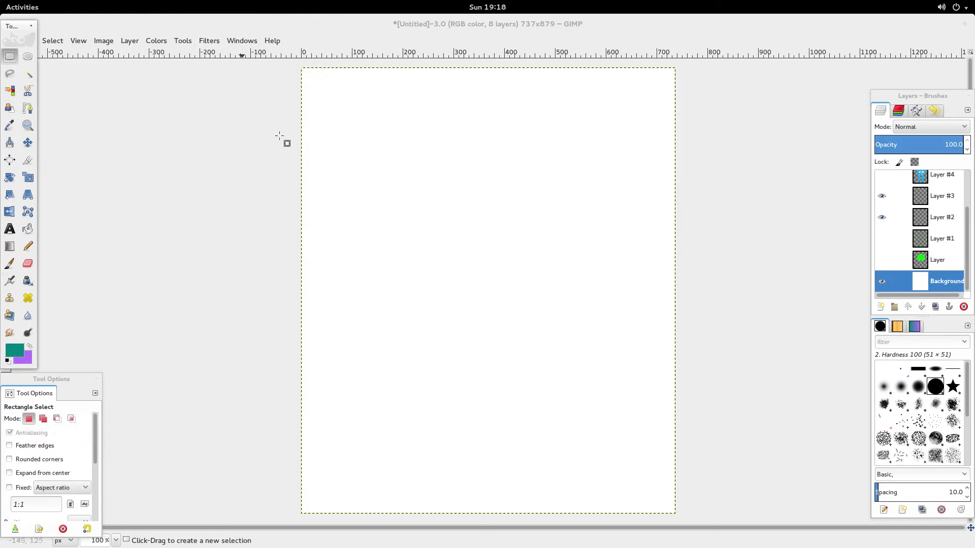
drag(285, 64, 505, 539)
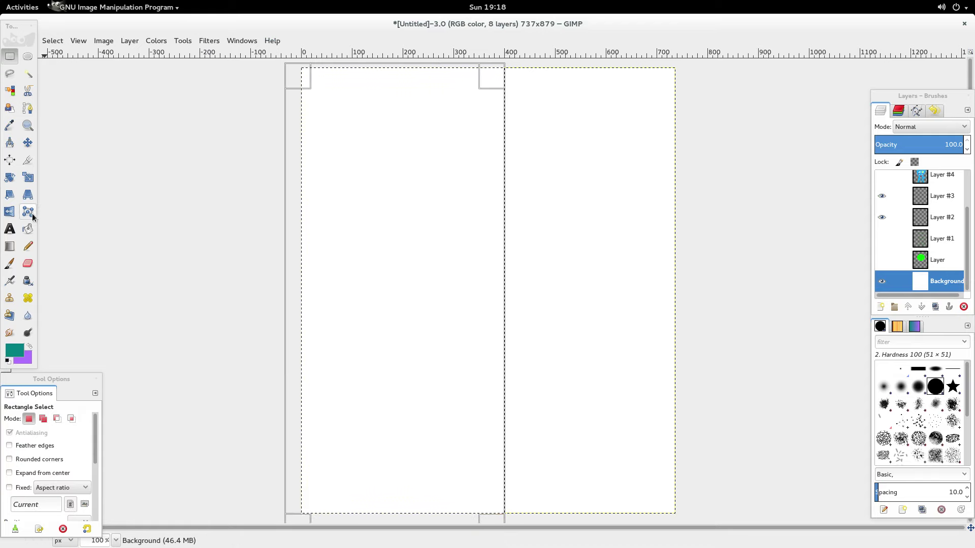
click(10, 246)
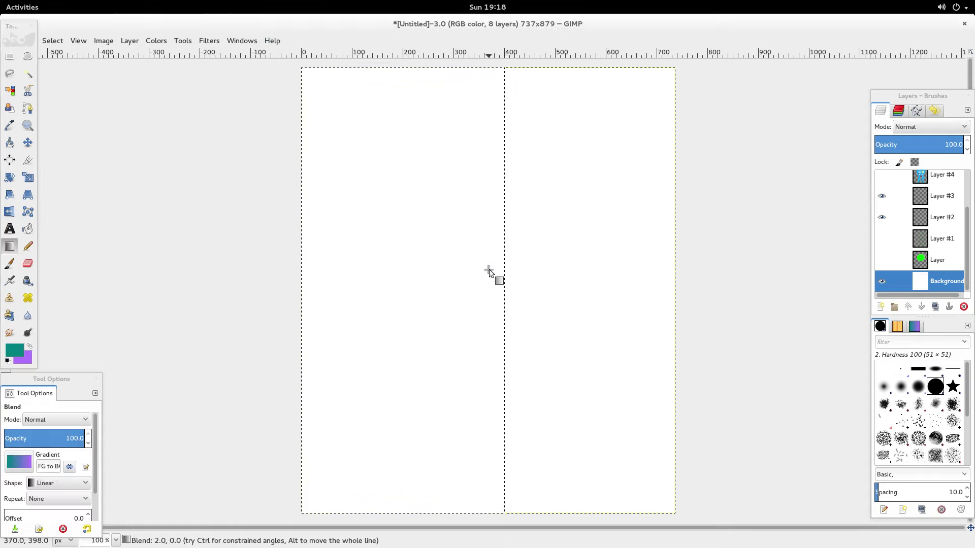
drag(489, 272, 195, 272)
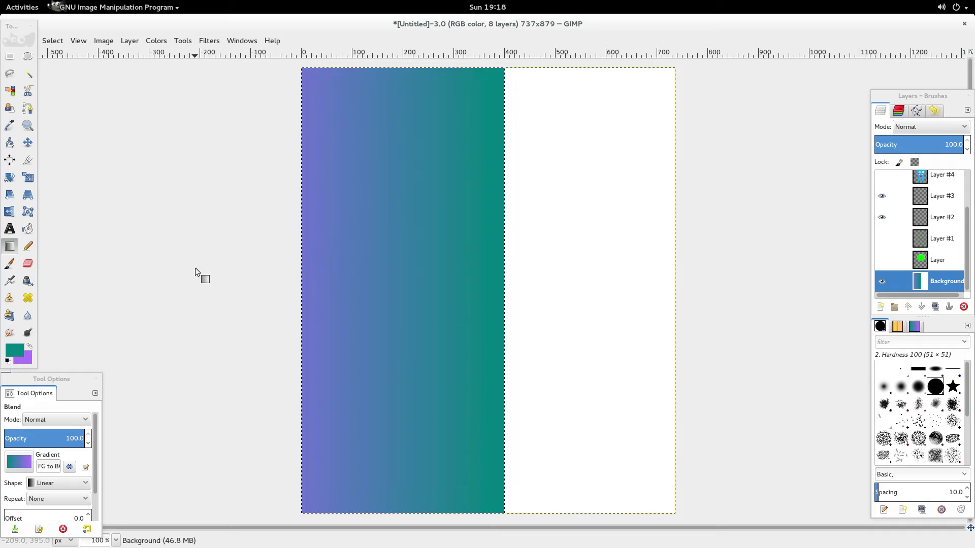
- Clear the selection and select the remaining white part of the canvas to the right of the gradient
click(10, 56)
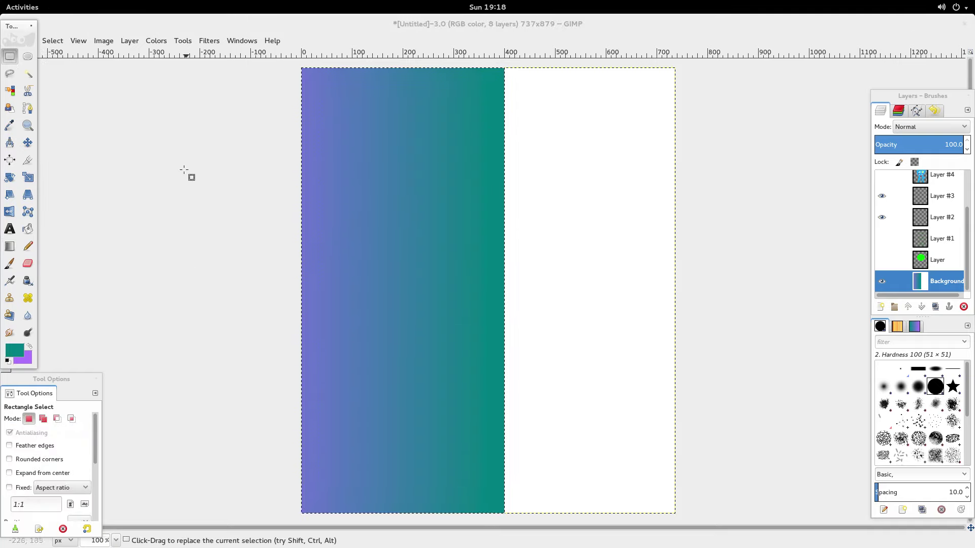
key(ctrl+shift+a)
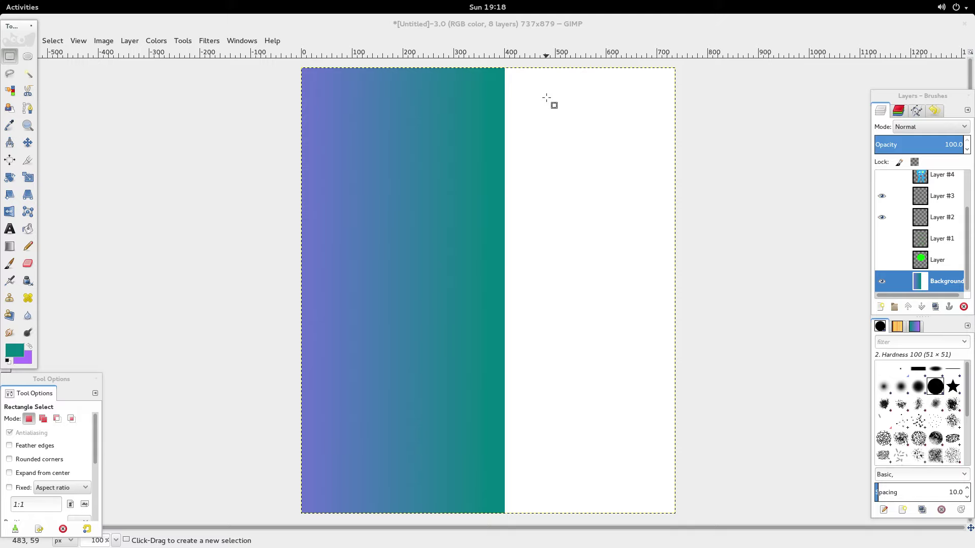
click(507, 69)
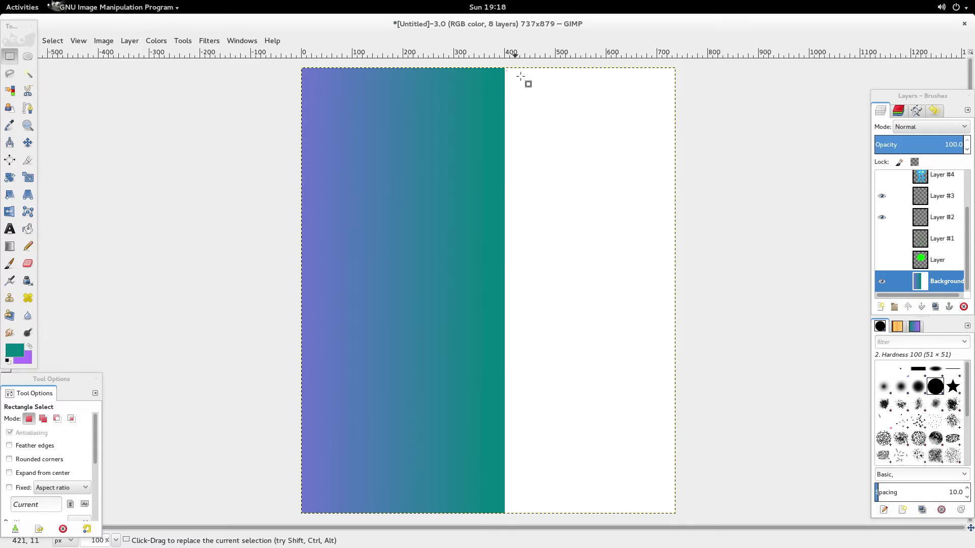
drag(502, 66, 718, 528)
- Switch to Firefox, look through the suggested Five Nights at Freddy's videos on the YouTube page, and return to GIMP
key(Tab)
key(super)
click(413, 171)
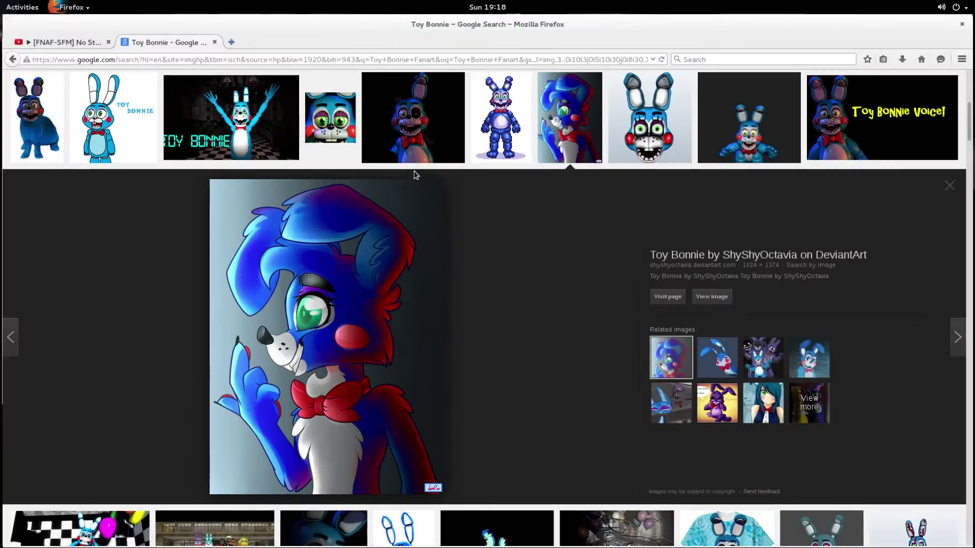
click(97, 41)
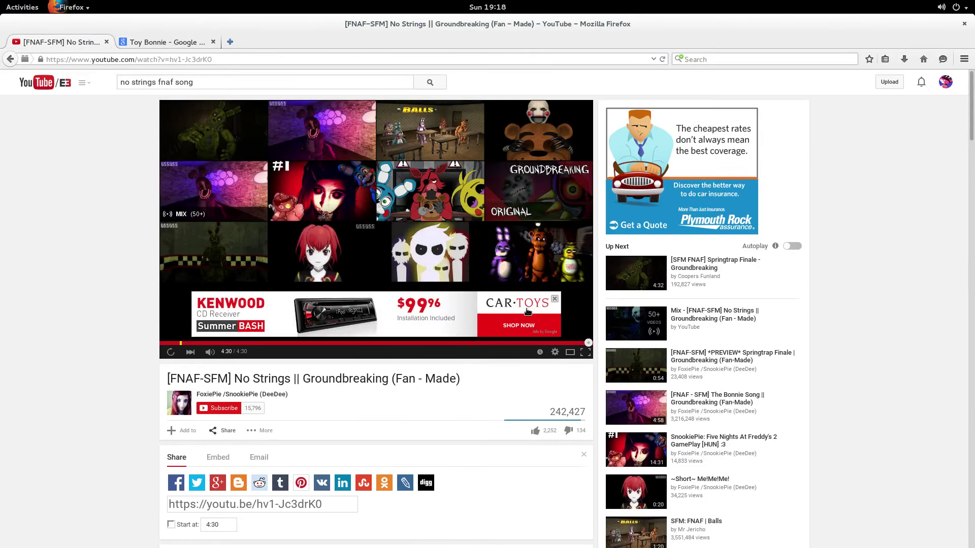
scroll(527, 312, down, 5)
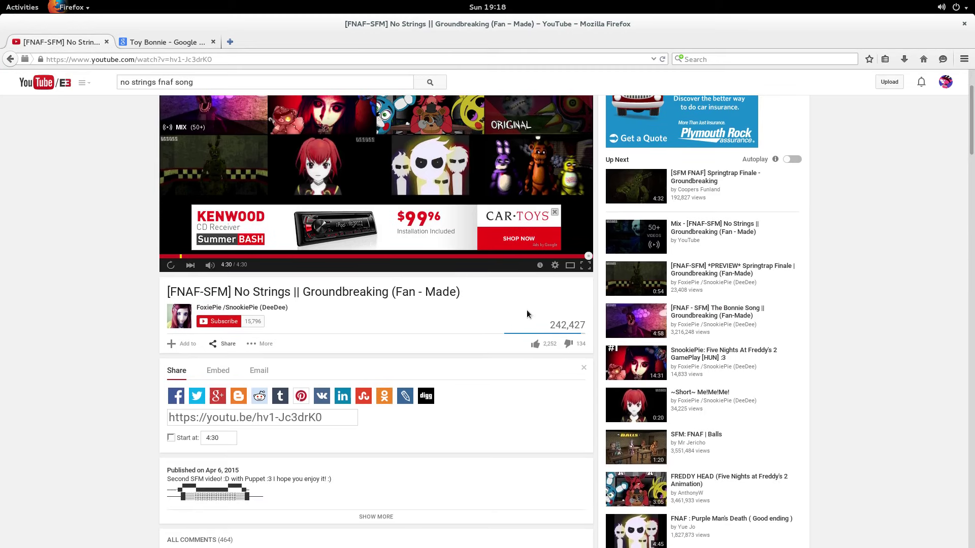
scroll(527, 312, down, 7)
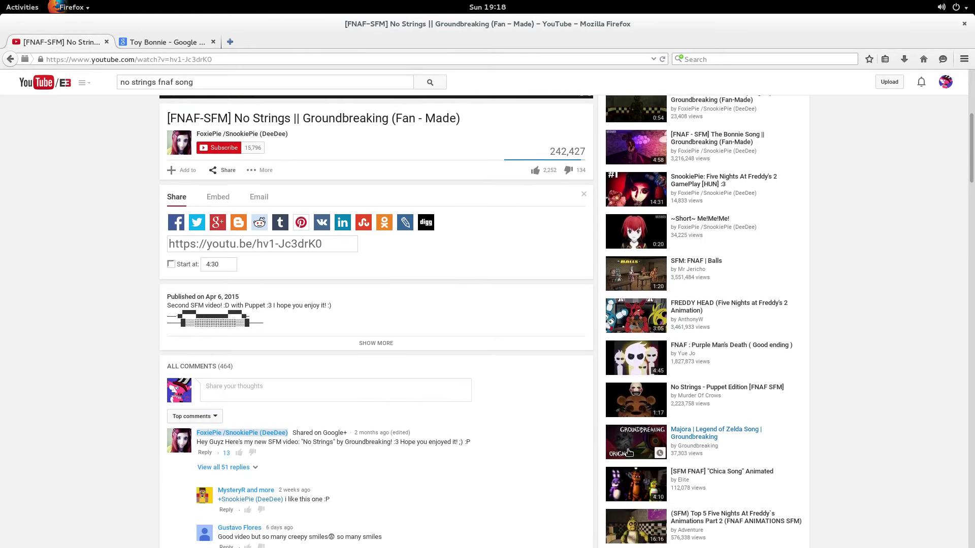
scroll(633, 466, down, 10)
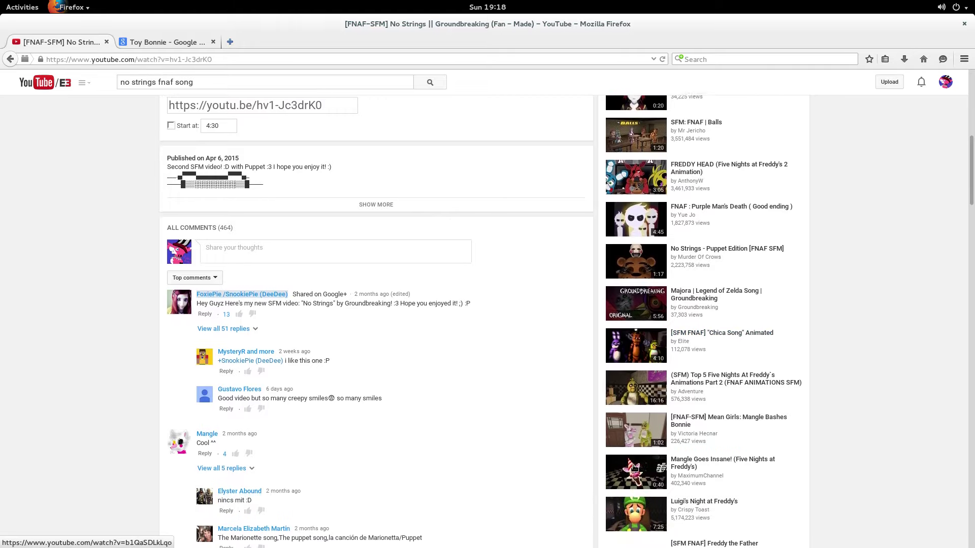
scroll(634, 467, down, 9)
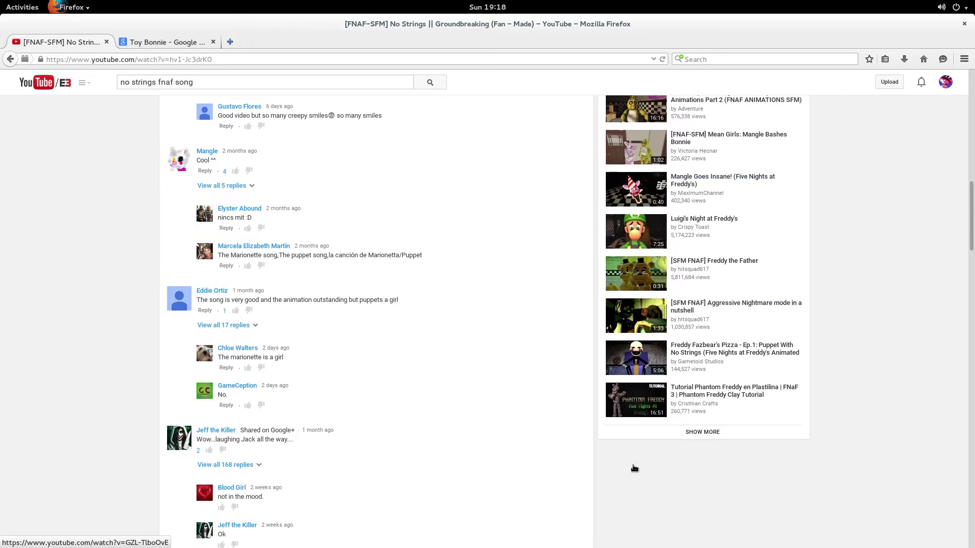
scroll(633, 469, up, 20)
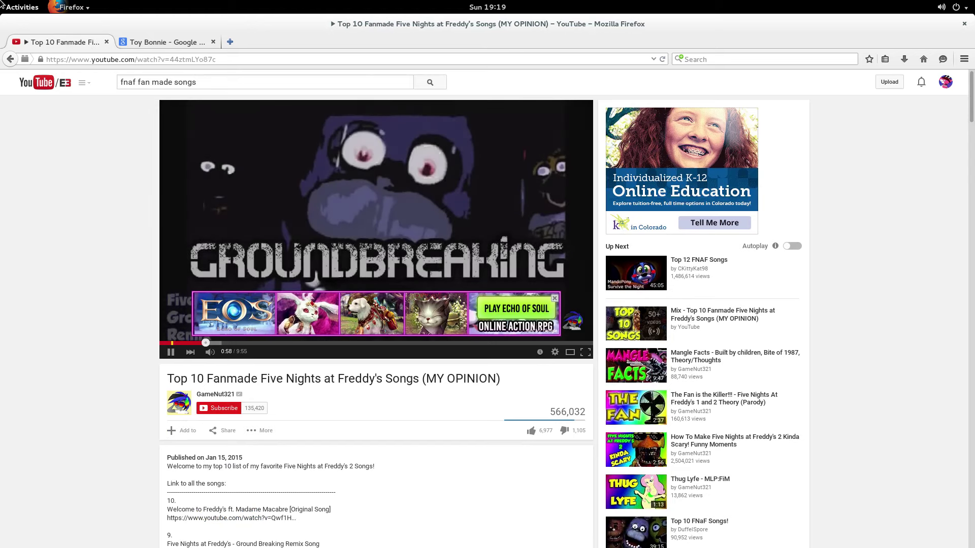
mouse_move(1, 2)
click(488, 399)
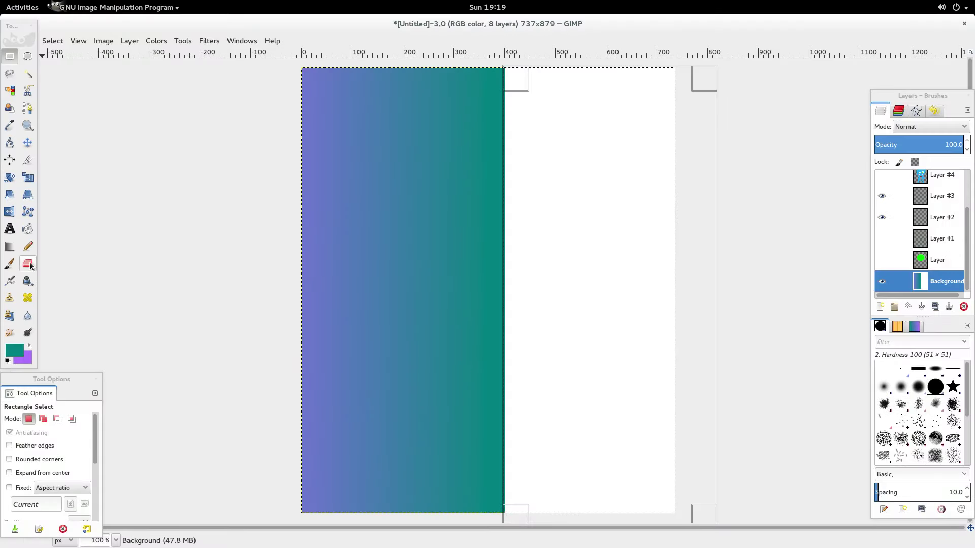
- Fill the selected right part with a linear gradient running from teal at its inner edge outward to purple
click(10, 246)
drag(506, 282, 791, 306)
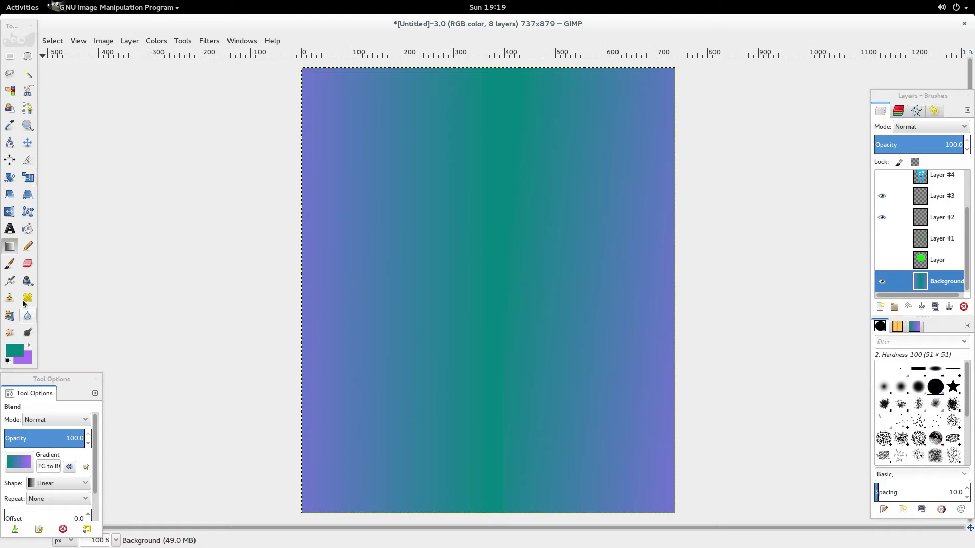
- Smudge the whole Background gradient with slanting sideways strokes, using the Smudge tool at size 49
click(9, 332)
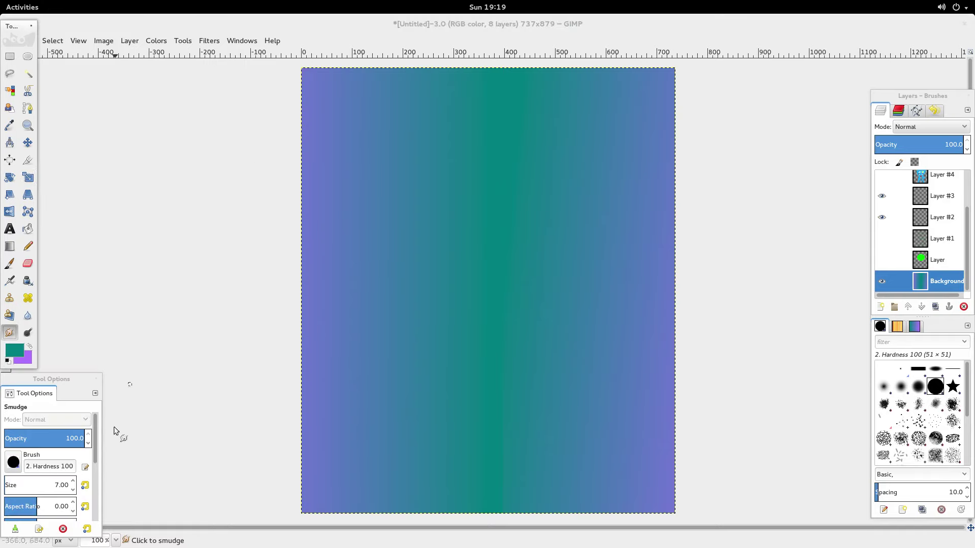
click(73, 481)
click(73, 483)
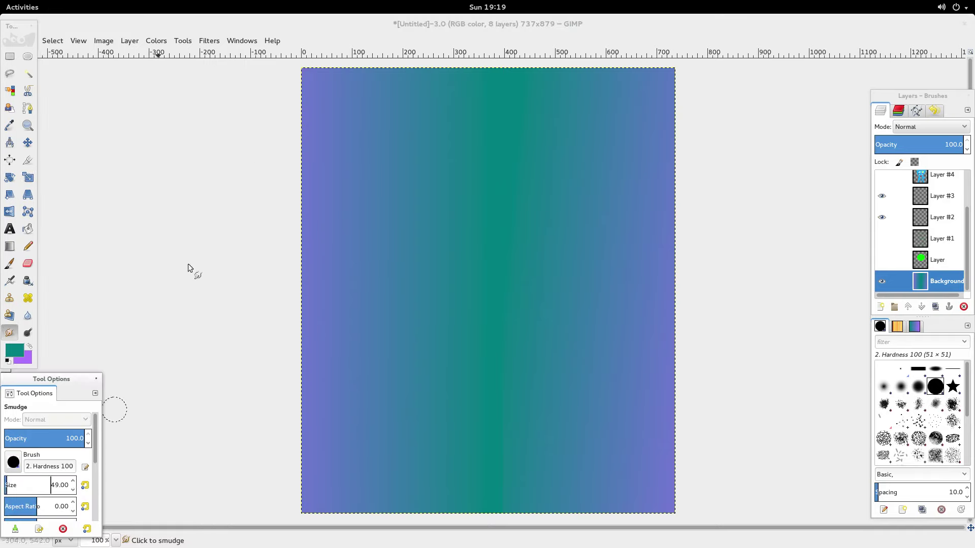
drag(305, 115, 422, 140)
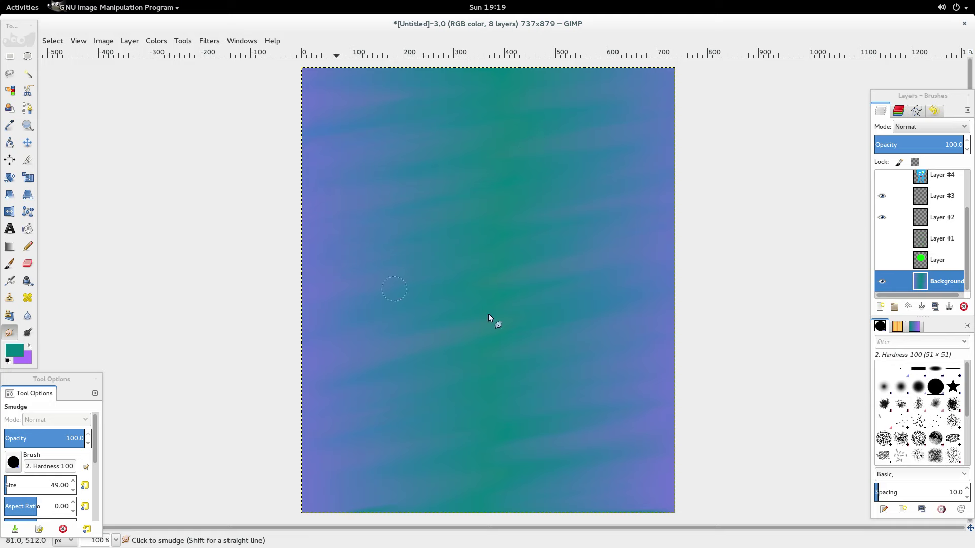
mouse_move(1, 0)
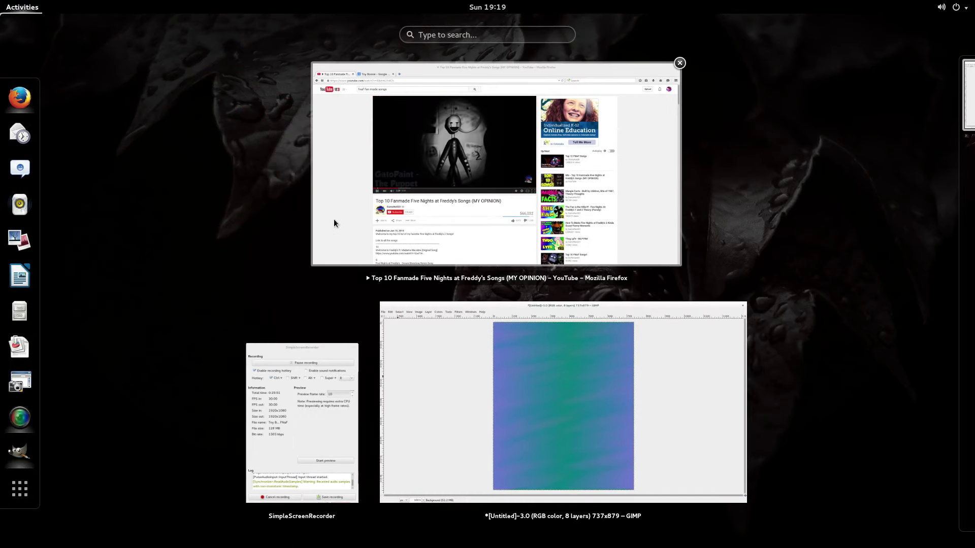
click(467, 365)
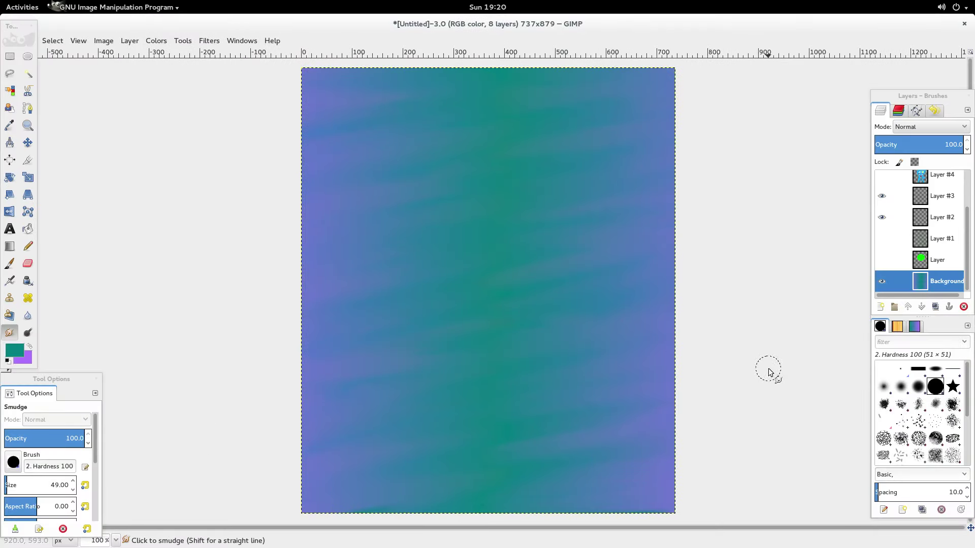
- Make Layer #4, Layer #5 and Layer #6 visible again over the smudged background
scroll(768, 368, down, 3)
scroll(771, 367, up, 2)
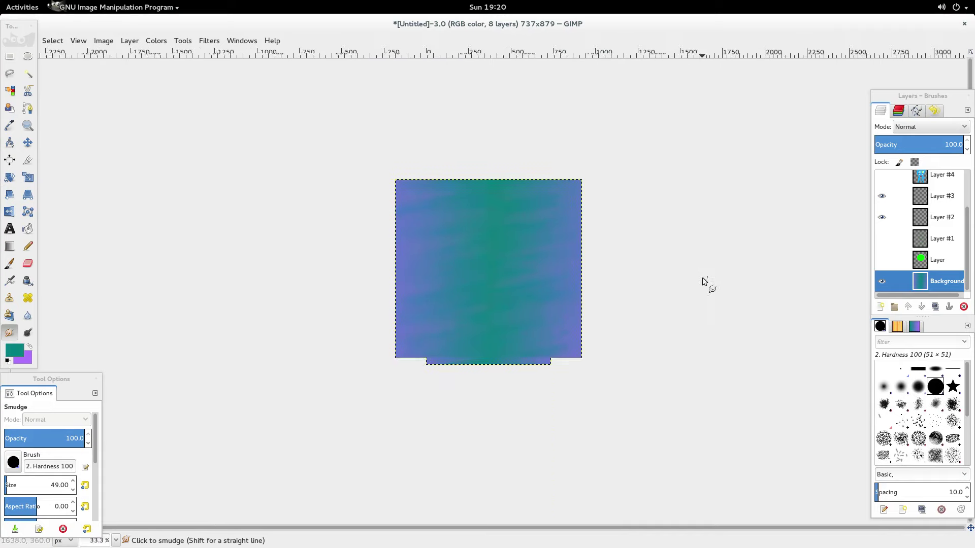
scroll(881, 206, up, 2)
click(881, 223)
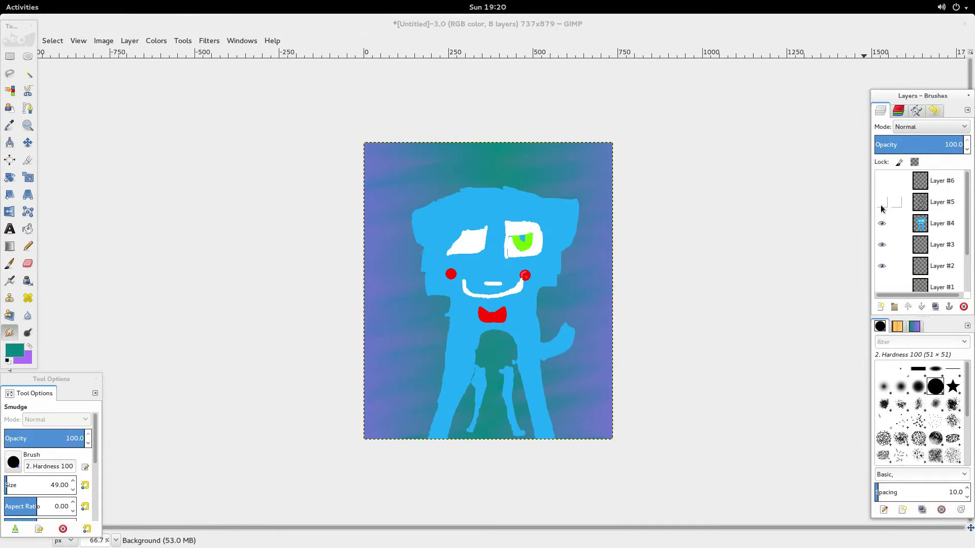
click(881, 203)
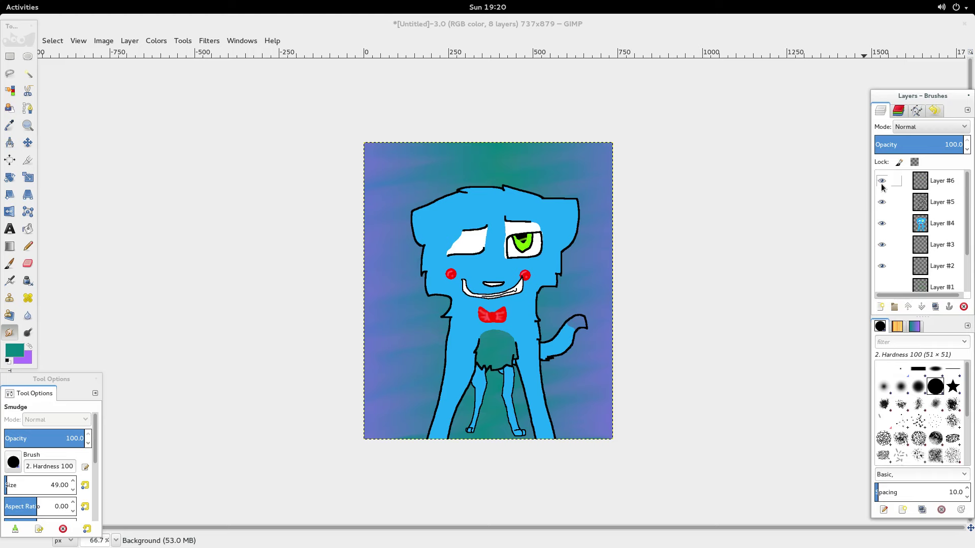
- Try the Eraser at size 49 on the Background inside the character's belly patch, and undo it
ctrl+scroll(530, 362, up, 5)
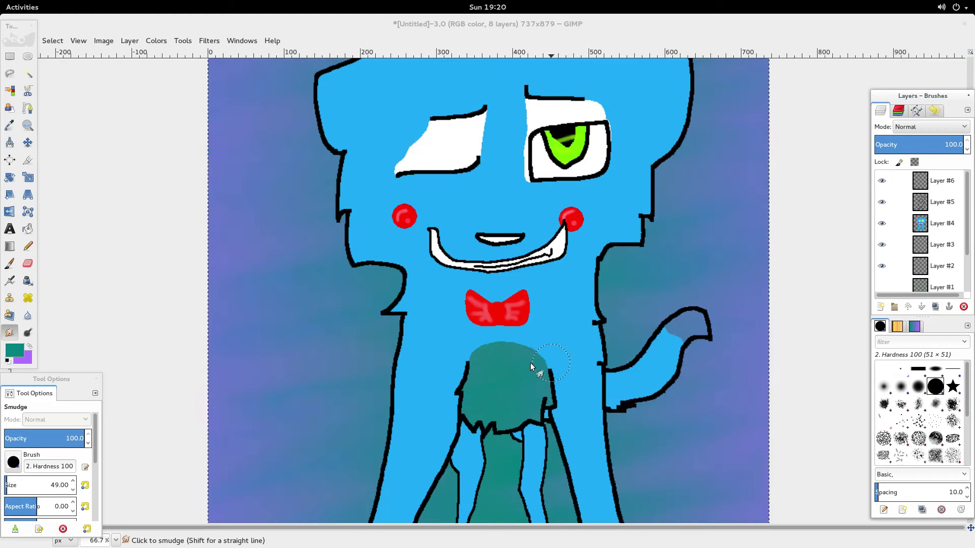
click(27, 263)
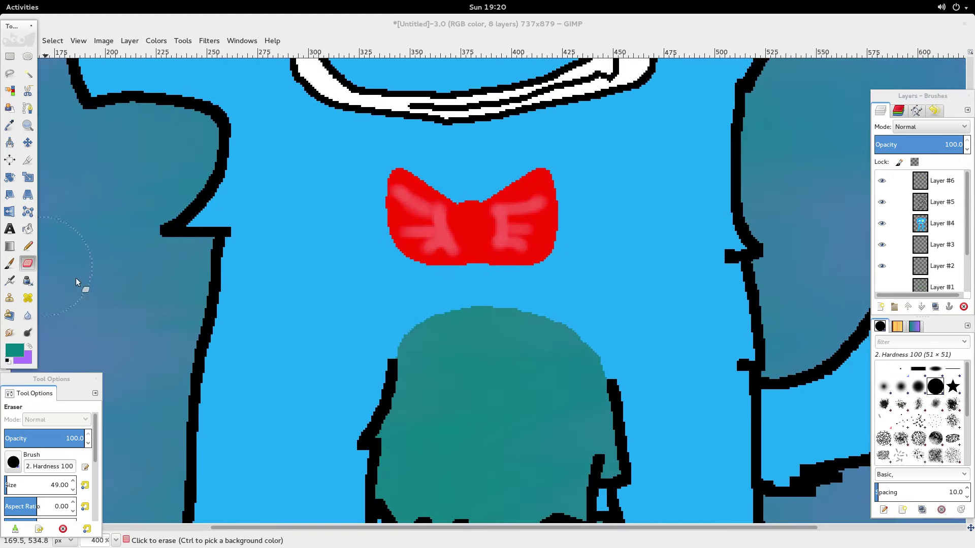
scroll(355, 413, down, 3)
click(479, 320)
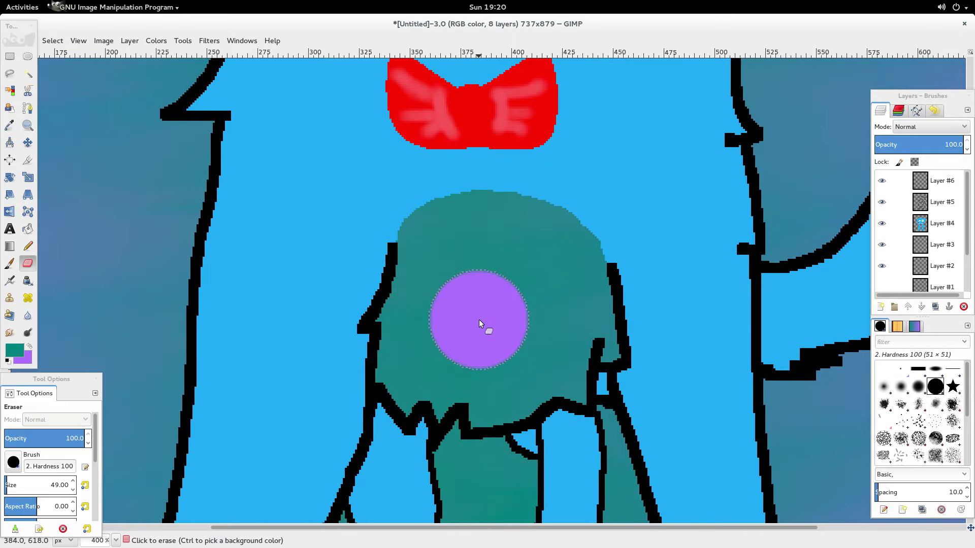
key(ctrl+z)
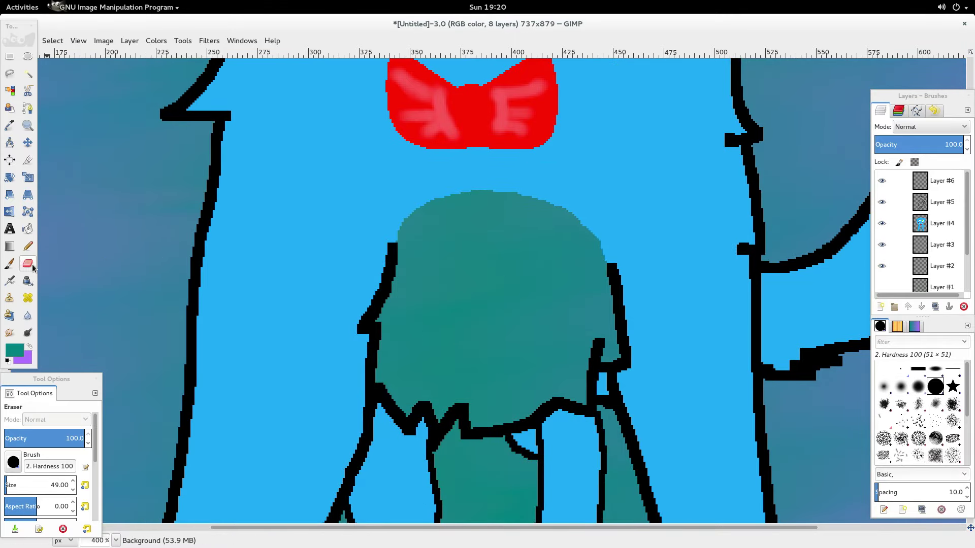
- Set the background colour to white, ffffff, so that erasing on the Background layer produces white
click(29, 358)
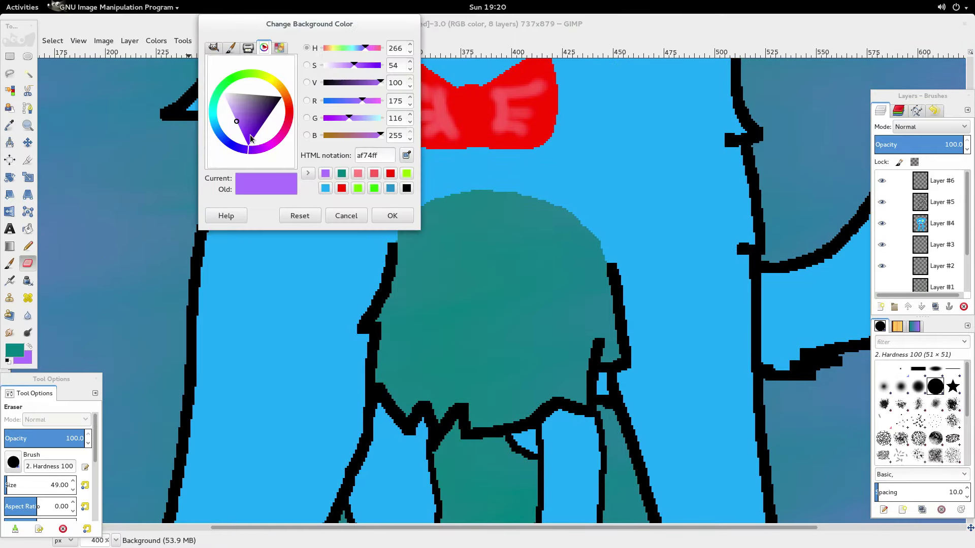
drag(242, 127, 213, 83)
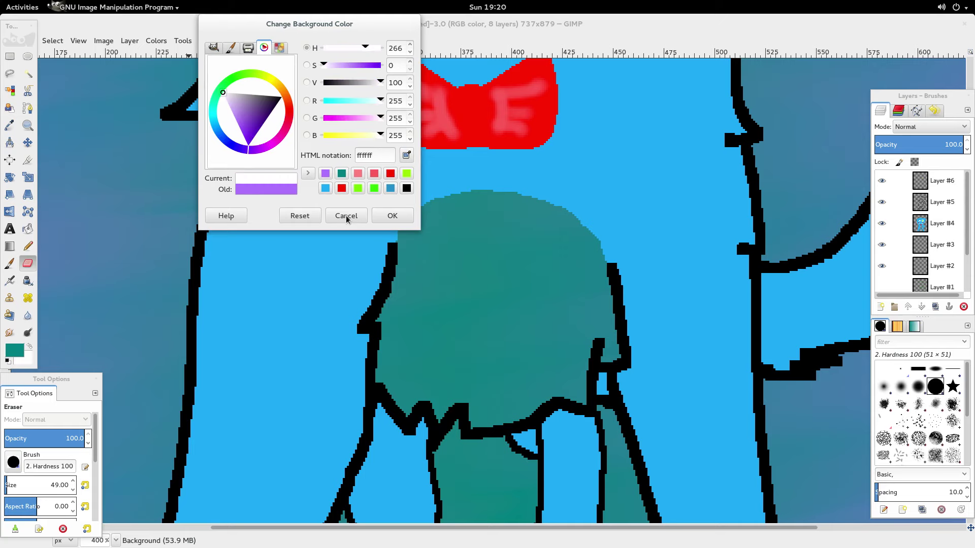
click(378, 215)
mouse_move(2, 2)
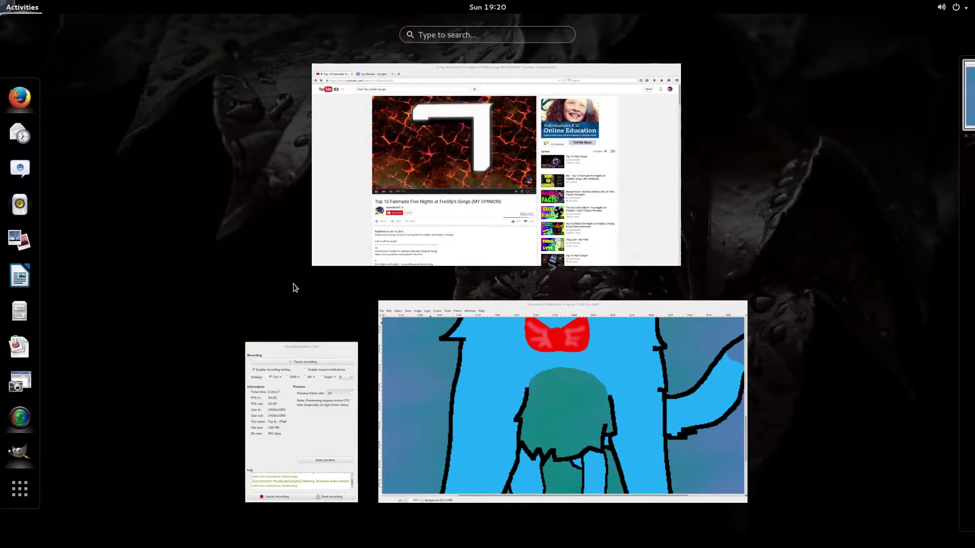
click(478, 333)
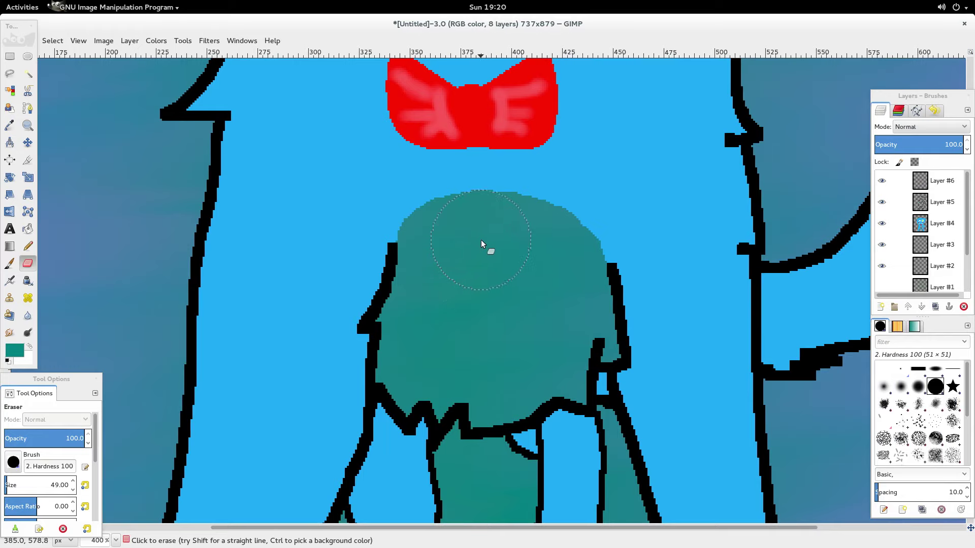
- Try erasing the Background inside the belly patch with the size 49 Eraser, and undo the strokes
click(480, 235)
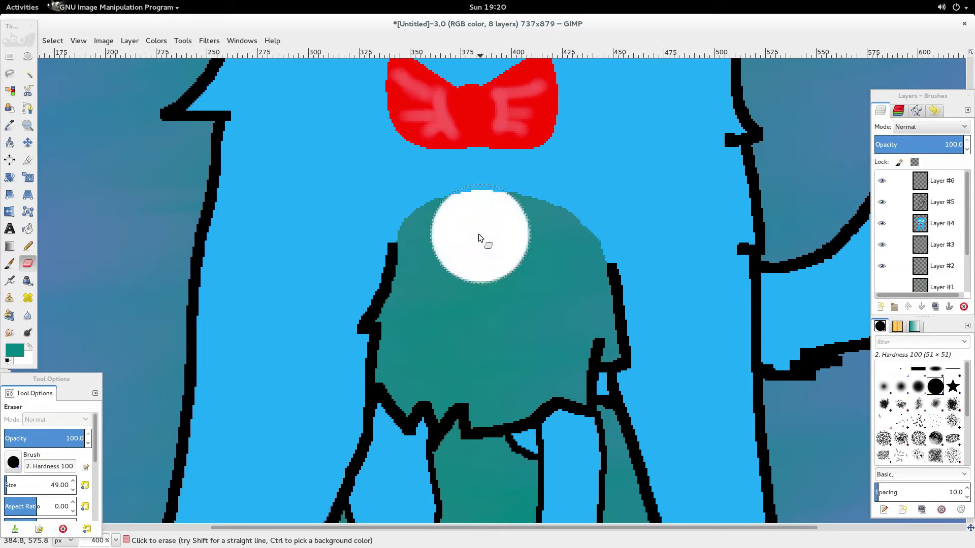
mouse_move(481, 238)
mouse_down()
mouse_move(433, 253)
mouse_move(417, 346)
mouse_move(419, 374)
mouse_move(437, 388)
mouse_move(490, 394)
mouse_up()
key(ctrl+z)
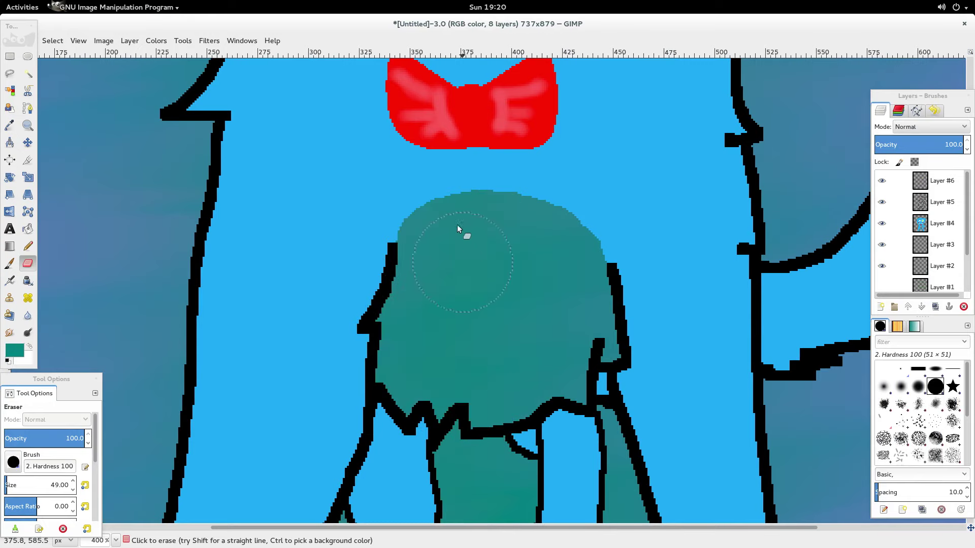
mouse_move(457, 224)
mouse_down()
mouse_move(420, 248)
mouse_move(418, 323)
mouse_up()
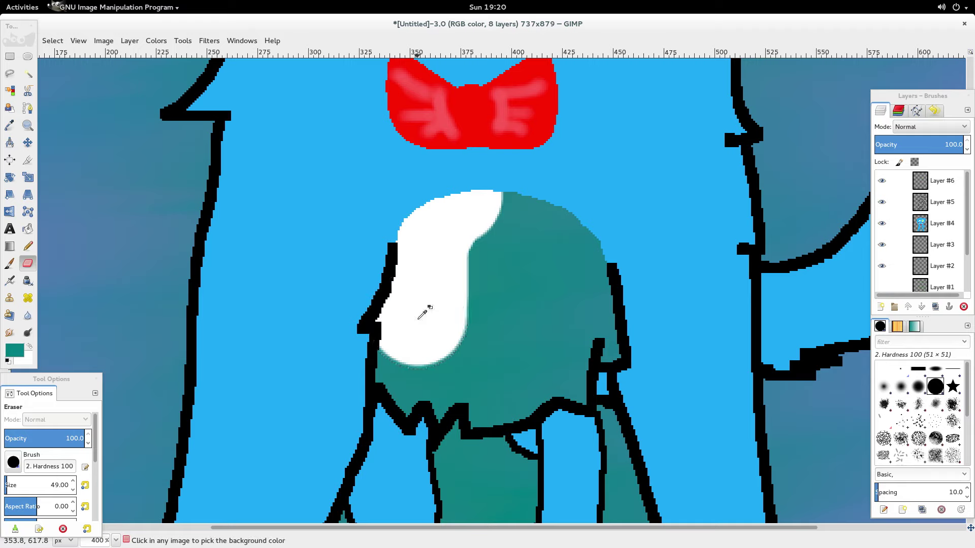
key(ctrl+z)
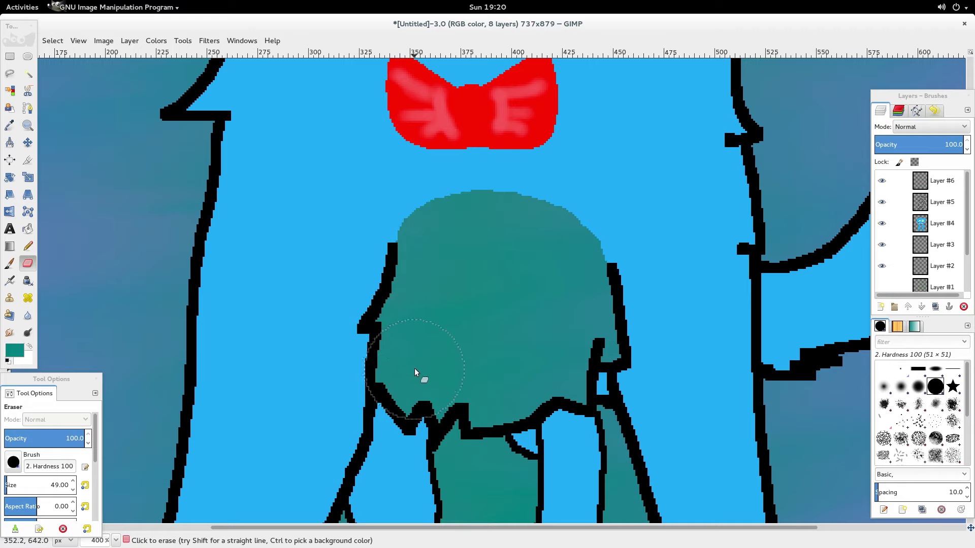
- Erase the Background around the inside of the belly patch at size 49, continuing at size 22 along its jagged lower edge
mouse_move(414, 367)
mouse_down()
mouse_move(490, 225)
mouse_move(599, 298)
mouse_move(603, 326)
mouse_move(566, 362)
mouse_move(520, 362)
mouse_move(496, 388)
mouse_move(486, 387)
mouse_move(492, 375)
mouse_move(461, 409)
mouse_up()
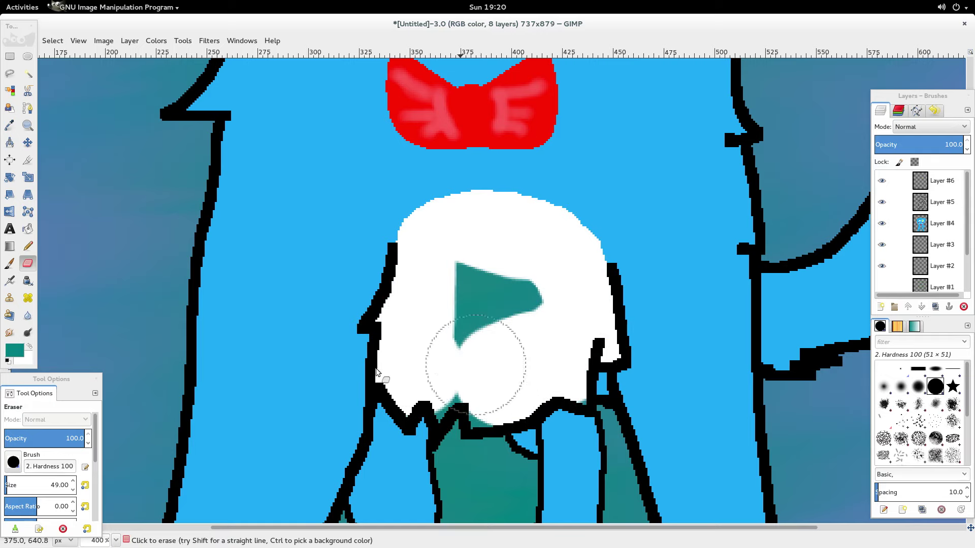
click(73, 490)
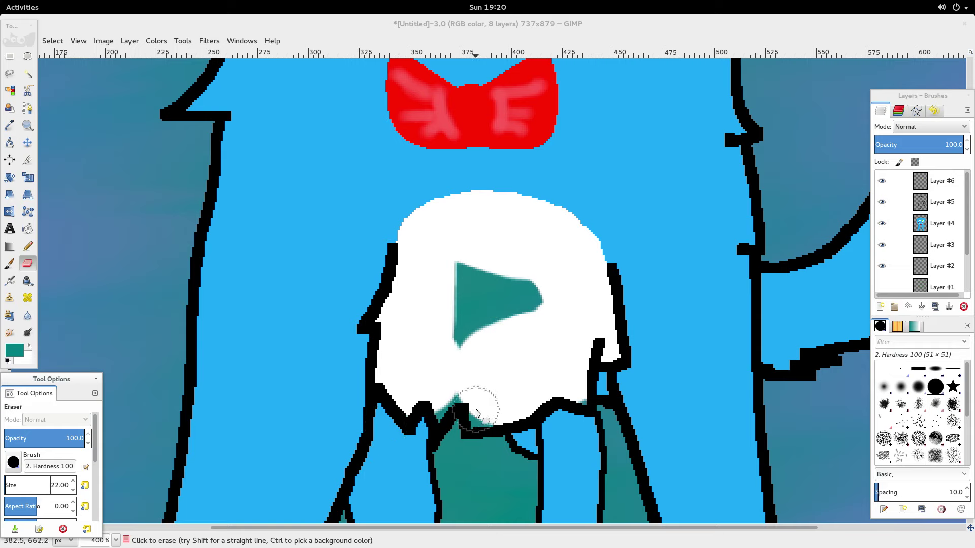
mouse_move(483, 403)
mouse_down()
mouse_move(479, 413)
mouse_move(457, 387)
mouse_move(434, 407)
mouse_move(425, 398)
mouse_move(437, 391)
mouse_up()
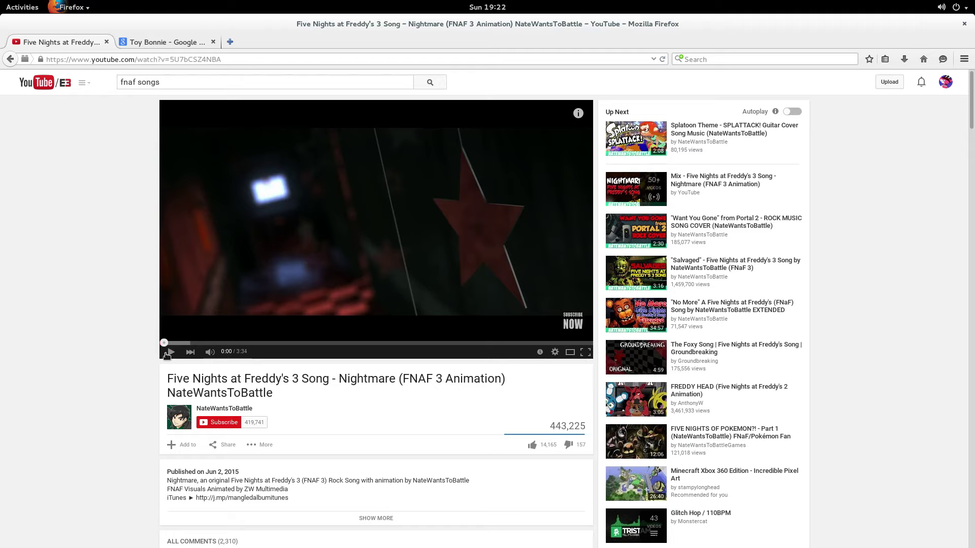
- Play the Five Nights at Freddy's 3 song video "Nightmare" on YouTube in Firefox, and return to GIMP
click(170, 352)
mouse_move(1, 1)
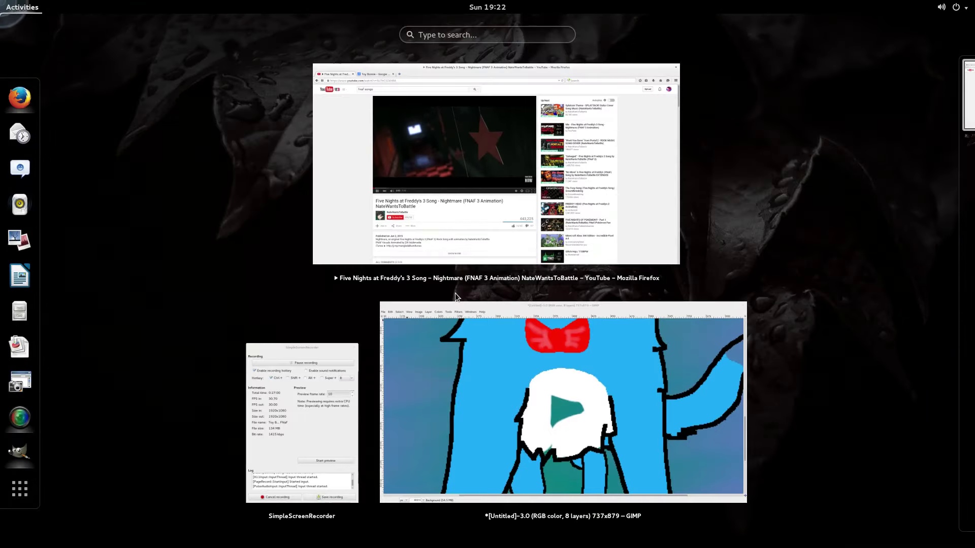
click(537, 411)
- Erase the remaining teal area in the middle of the belly patch with the Eraser at size 22
mouse_move(472, 335)
mouse_down()
mouse_move(466, 274)
mouse_move(468, 343)
mouse_move(512, 328)
mouse_move(532, 304)
mouse_move(507, 307)
mouse_move(448, 396)
mouse_up()
key(super)
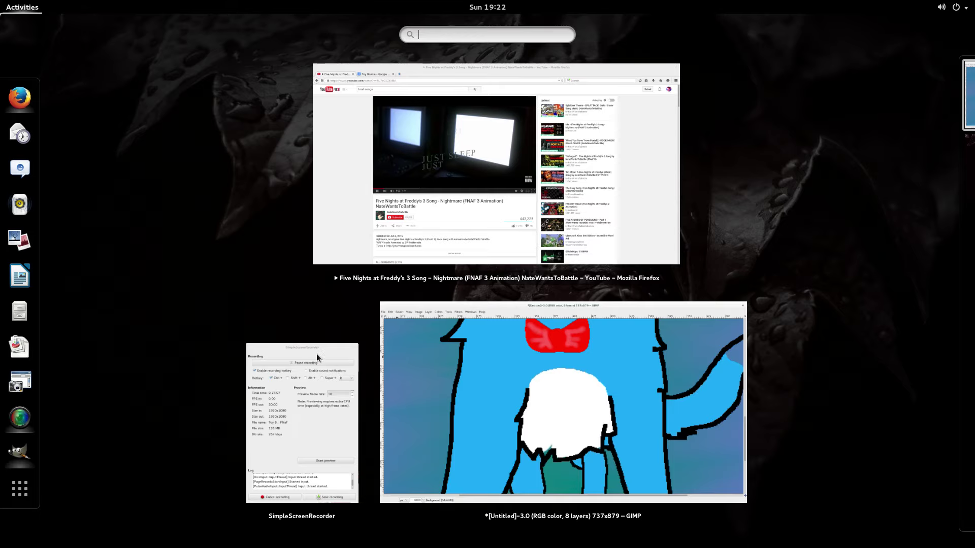
click(443, 422)
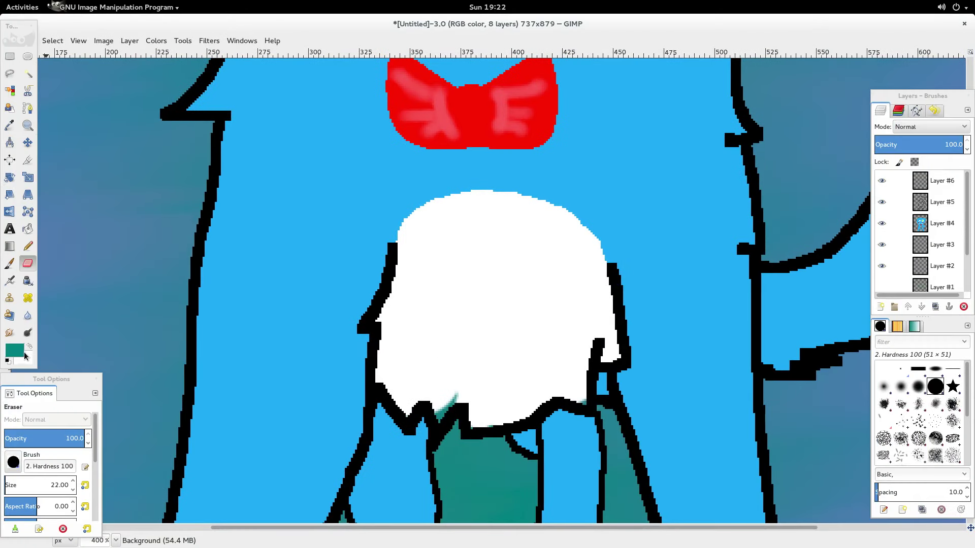
- Erase the leftover teal pixels along the belly patch's jagged lower edge with the Eraser at size 9
click(73, 490)
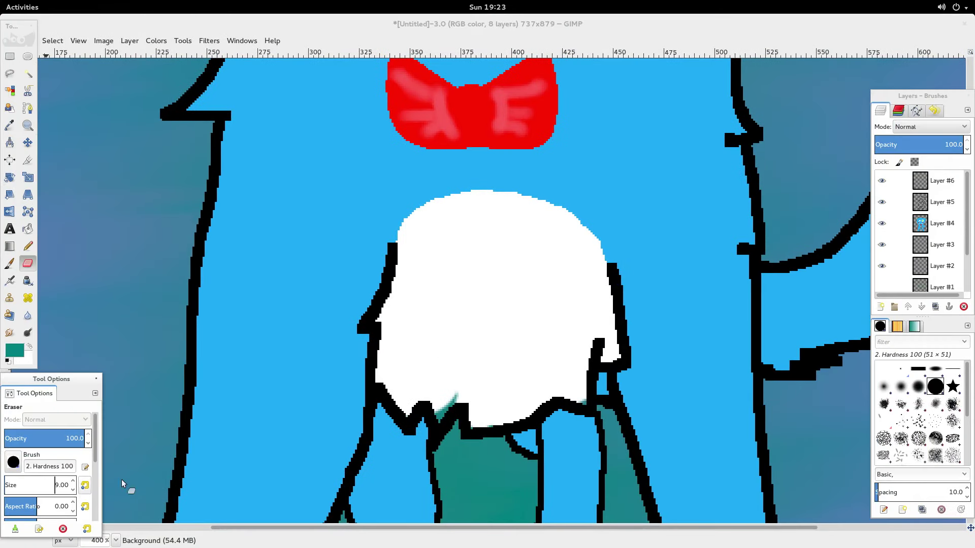
scroll(468, 389, up, 2)
scroll(445, 404, down, 3)
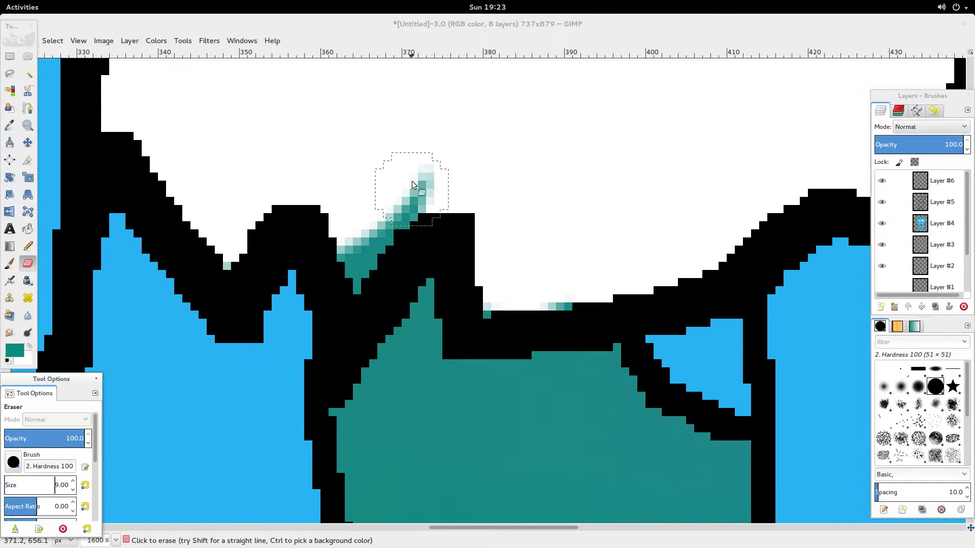
drag(412, 180, 358, 292)
mouse_move(550, 278)
mouse_down()
mouse_move(557, 283)
mouse_move(496, 298)
mouse_up()
- Erase the Background inside the tip of the tail to white, using the Eraser at size 9
scroll(659, 278, down, 5)
scroll(659, 279, down, 4)
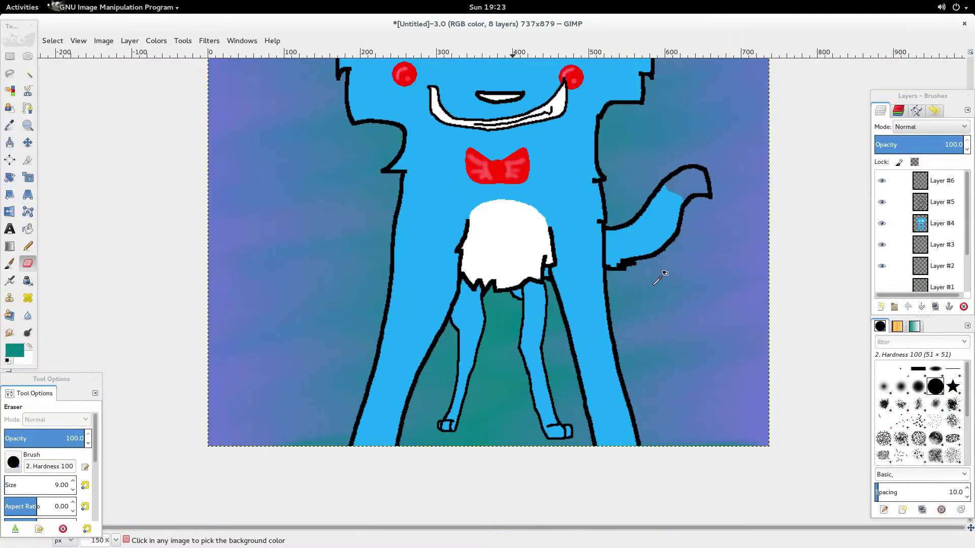
scroll(679, 181, up, 2)
scroll(682, 234, up, 1)
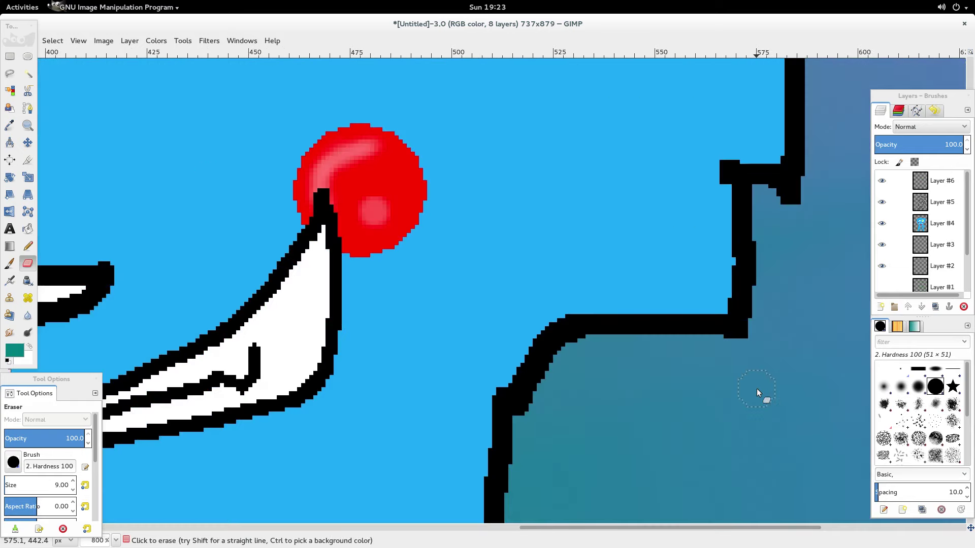
scroll(757, 388, up, 4)
drag(543, 527, 669, 474)
scroll(668, 446, up, 5)
mouse_move(688, 335)
mouse_down()
mouse_move(659, 332)
mouse_move(557, 351)
mouse_move(541, 375)
mouse_move(580, 355)
mouse_move(570, 374)
mouse_move(612, 324)
mouse_move(670, 326)
mouse_move(688, 316)
mouse_move(656, 245)
mouse_move(632, 228)
mouse_move(585, 225)
mouse_move(513, 250)
mouse_move(456, 313)
mouse_move(663, 243)
mouse_move(655, 313)
mouse_move(645, 268)
mouse_move(602, 289)
mouse_move(641, 301)
mouse_move(543, 322)
mouse_move(482, 357)
mouse_move(485, 335)
mouse_move(526, 327)
mouse_move(561, 294)
mouse_move(563, 253)
mouse_move(516, 318)
mouse_up()
scroll(519, 314, down, 7)
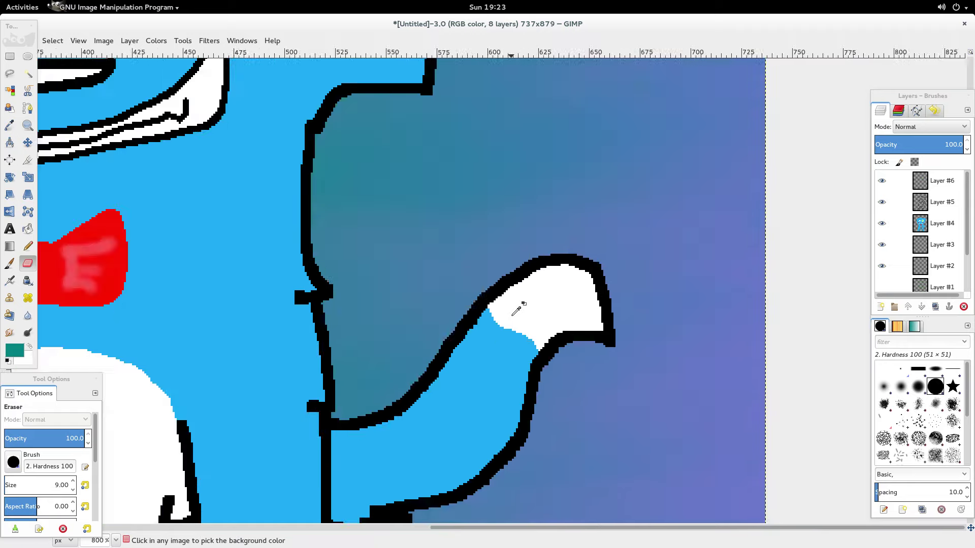
scroll(921, 227, down, 2)
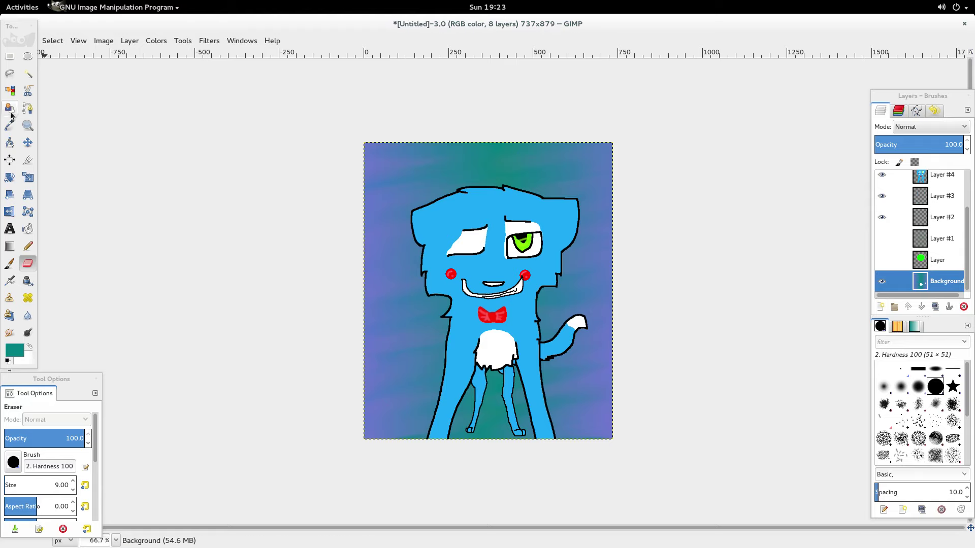
- Take up the Text tool and set the foreground colour to the recently used light blue of the character's body
click(9, 229)
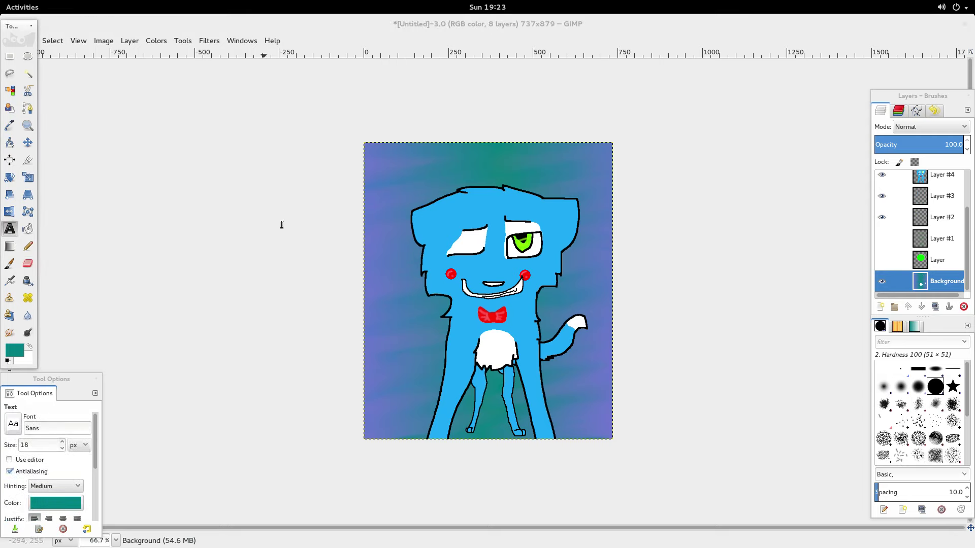
click(378, 180)
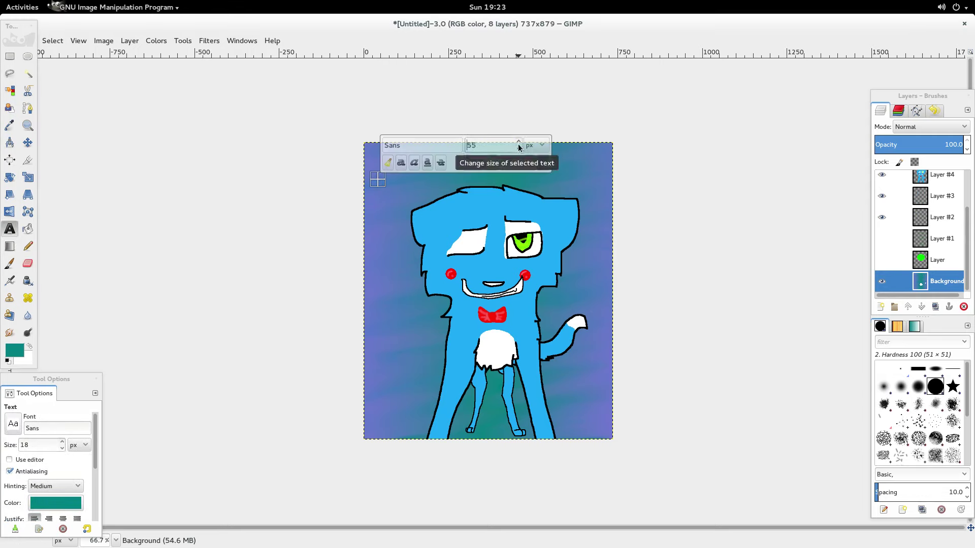
click(7, 351)
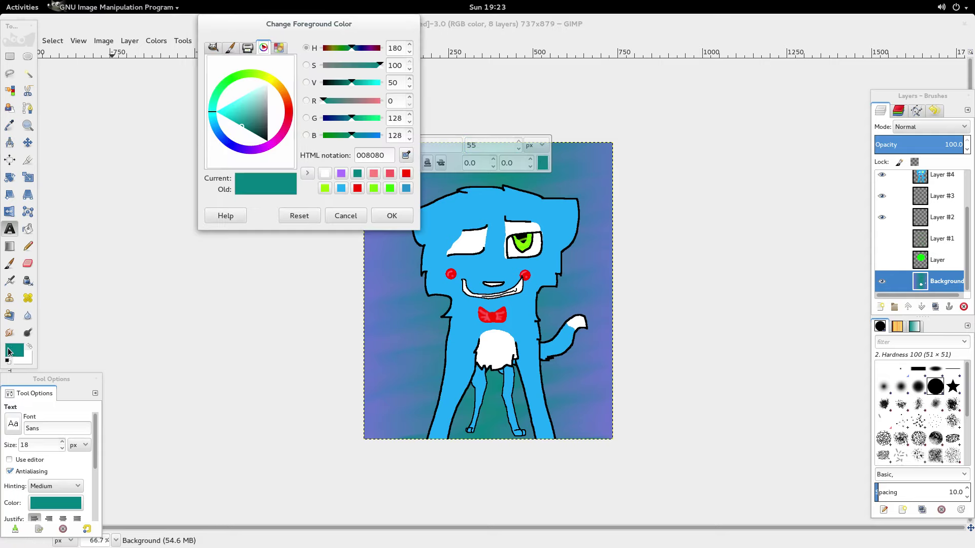
click(341, 188)
click(391, 216)
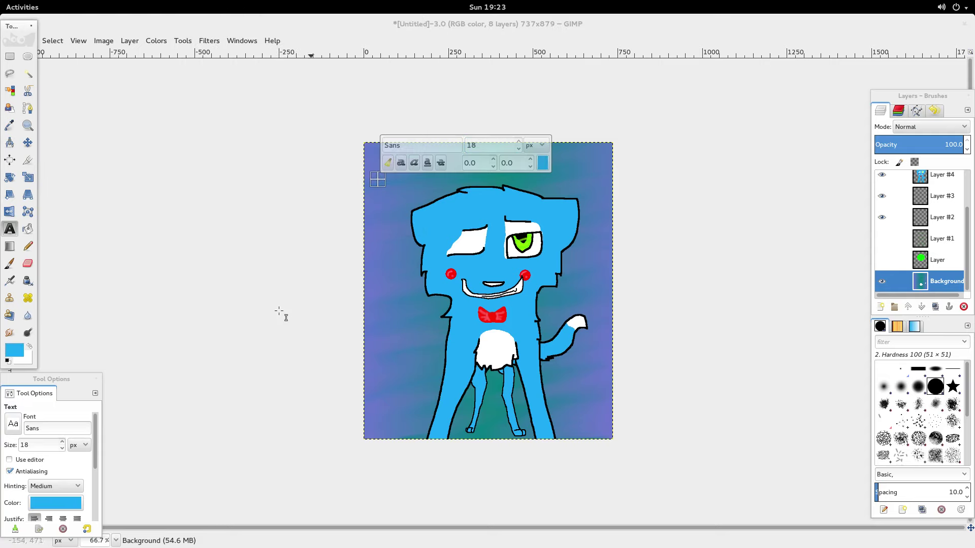
key(Escape)
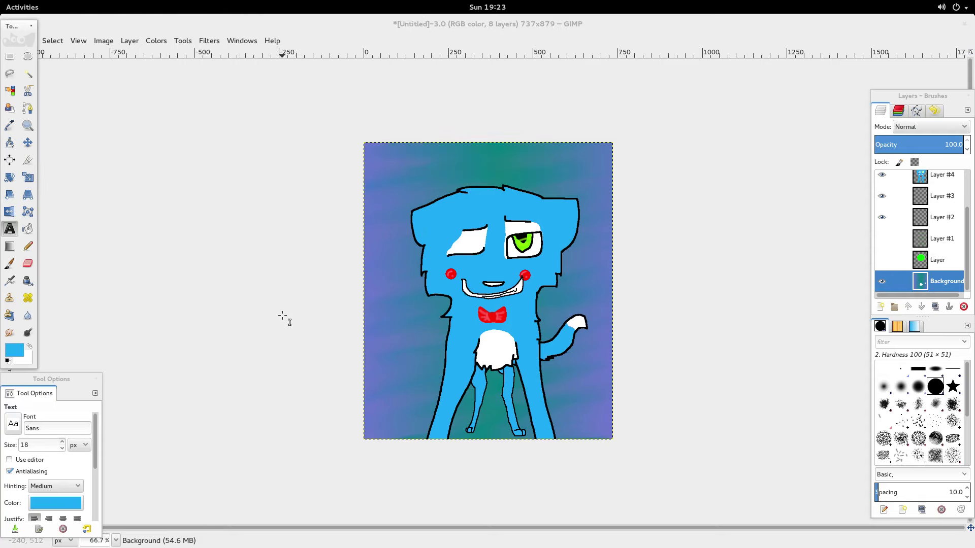
- Add a 38 px Sans text line above the head, with TOY at its start and BONNIE widely spaced at its end
click(375, 163)
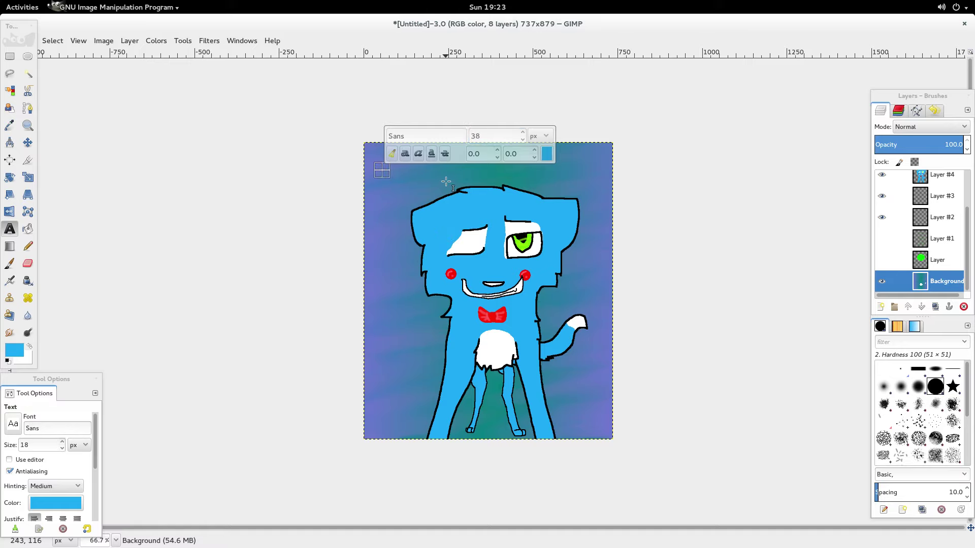
text(TOY)
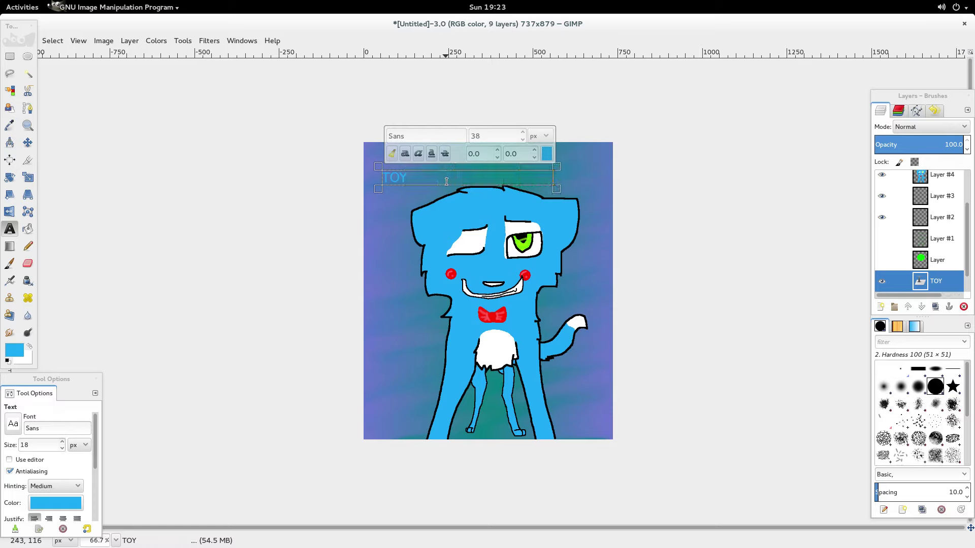
key(BackSpace)
key(BackSpace)
key(BackSpace)
key(BackSpace)
key(BackSpace)
key(BackSpace)
key(BackSpace)
key(BackSpace)
key(BackSpace)
key(BackSpace)
text(BONNIE)
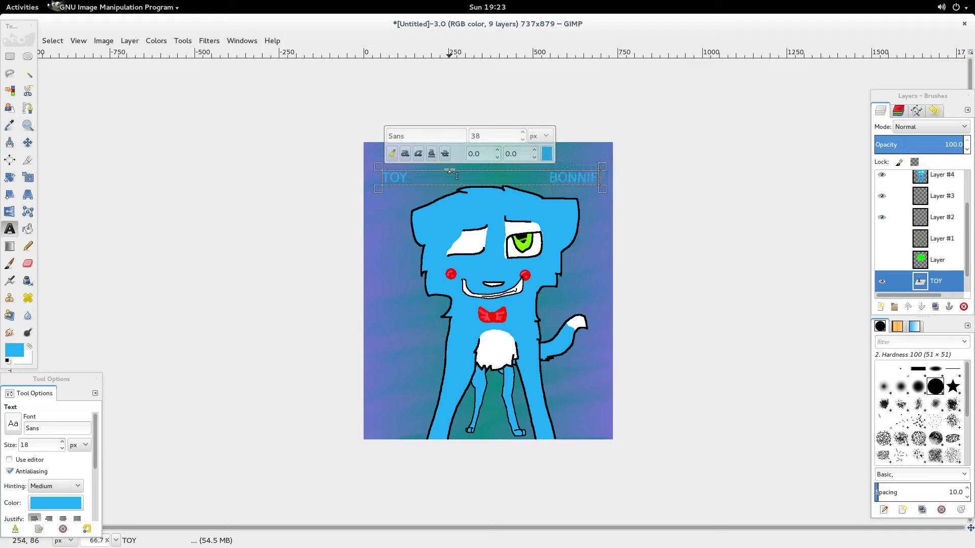
- Add a 25 px text beside the character's body on the tail-less side, reading NIGHT with MARE indented three lines lower
click(376, 325)
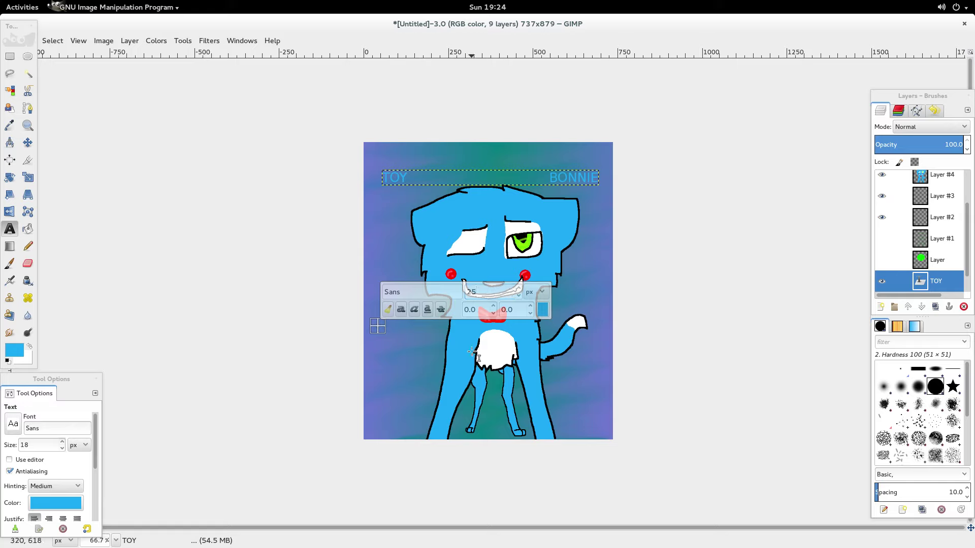
text(NIGHT)
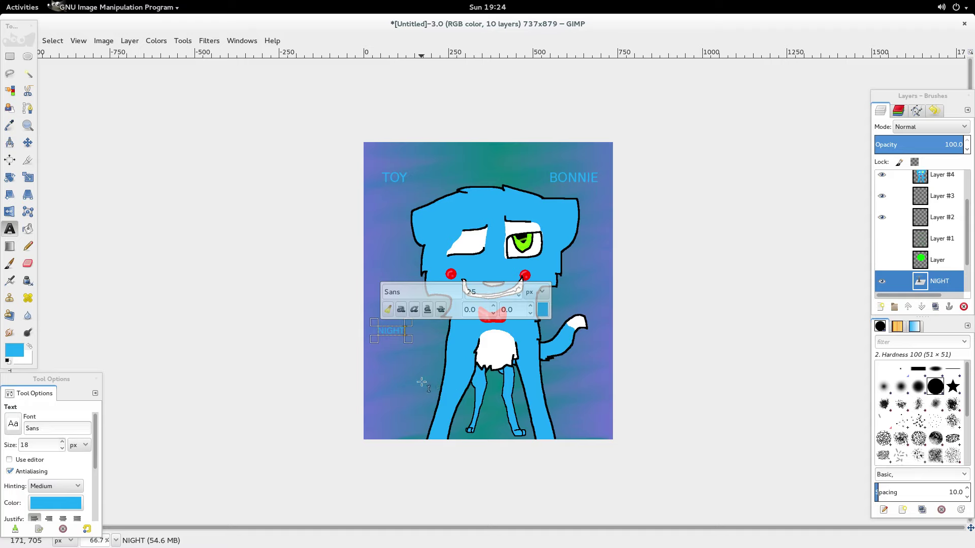
key(Return)
key(Return)
key(Return)
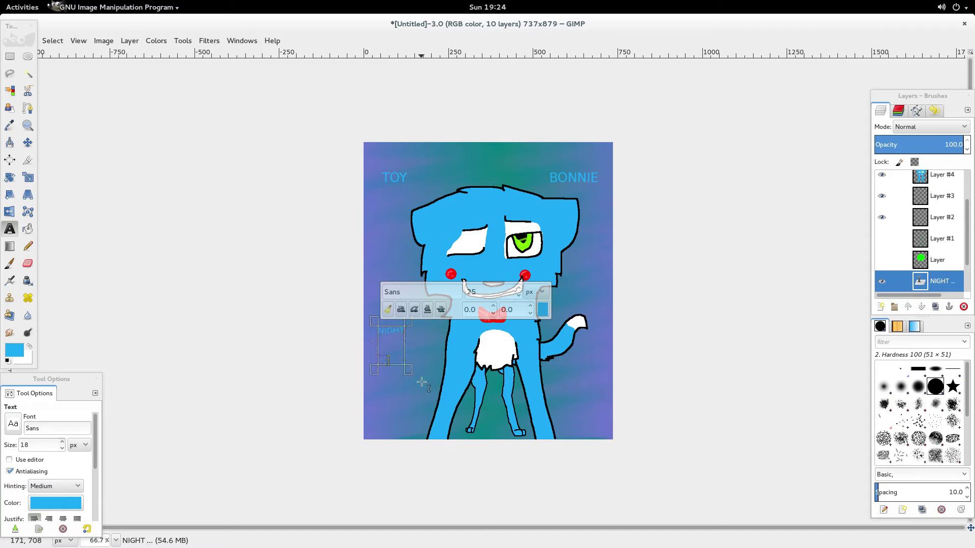
text(MARE)
click(656, 279)
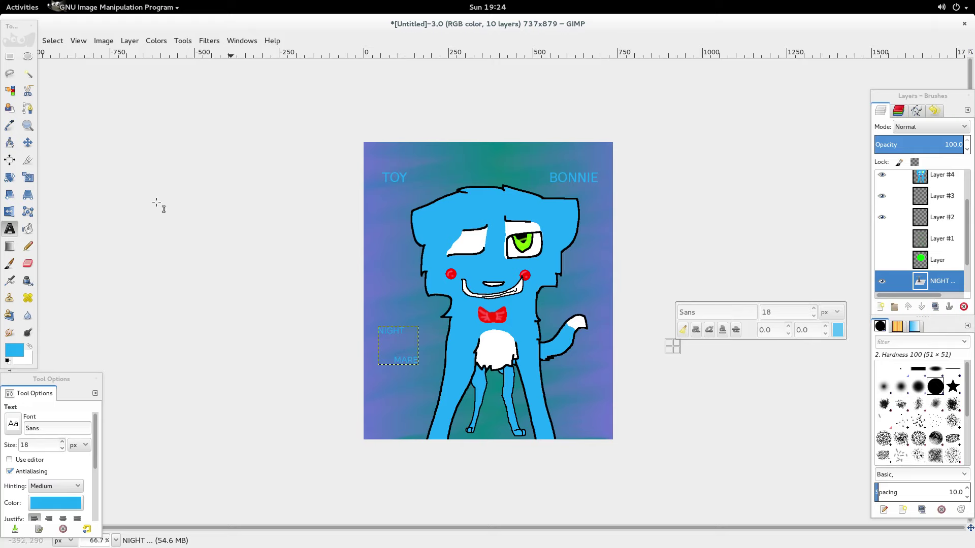
click(28, 246)
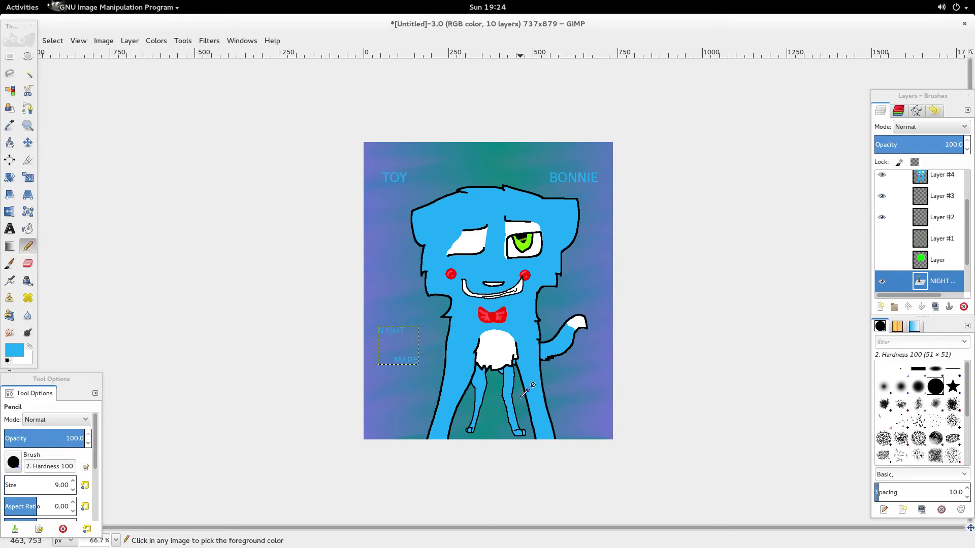
ctrl+scroll(403, 331, up, 6)
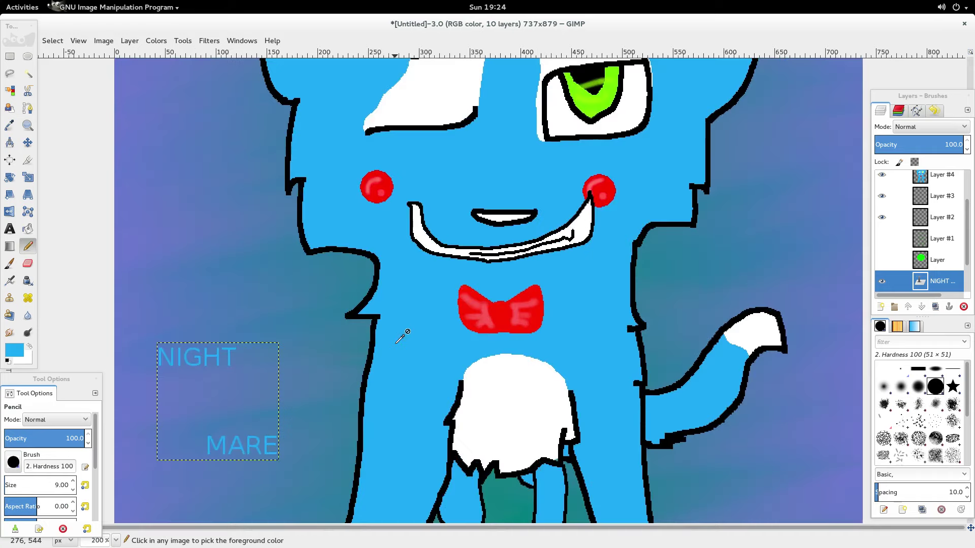
ctrl+scroll(226, 368, down, 6)
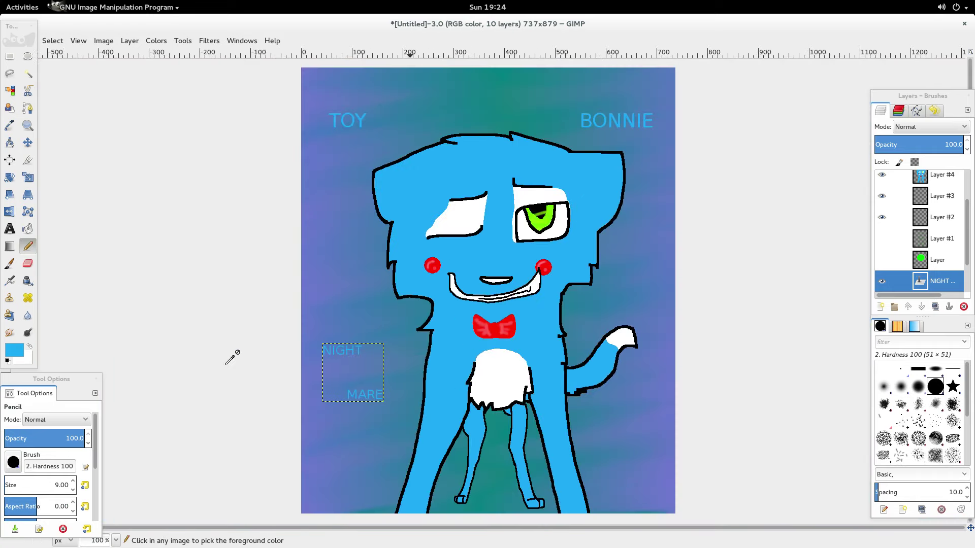
ctrl+scroll(226, 364, down, 1)
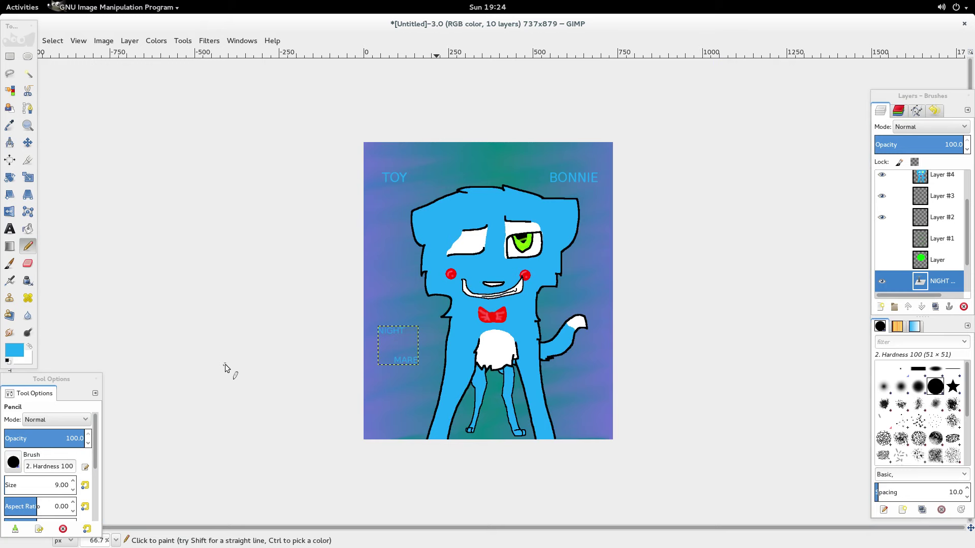
ctrl+scroll(231, 363, up, 1)
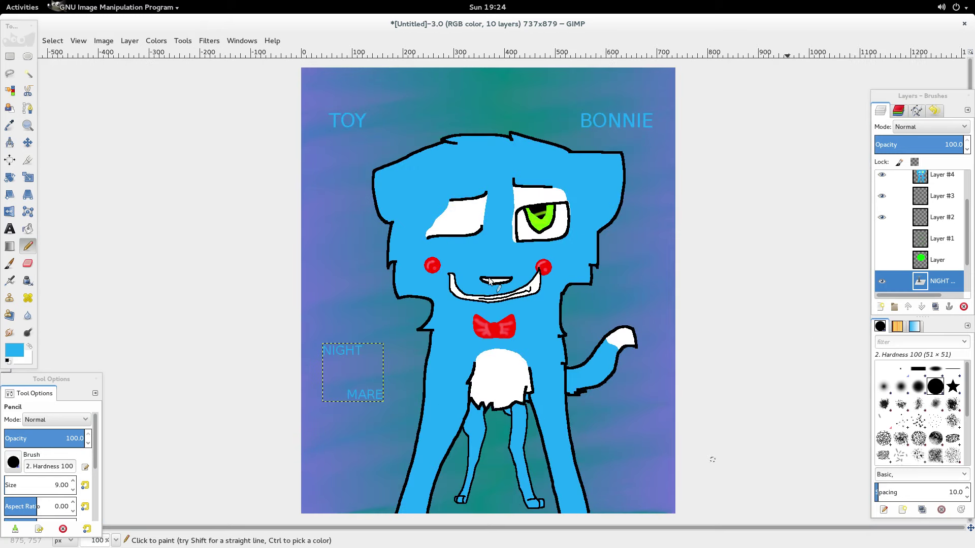
key(ctrl)
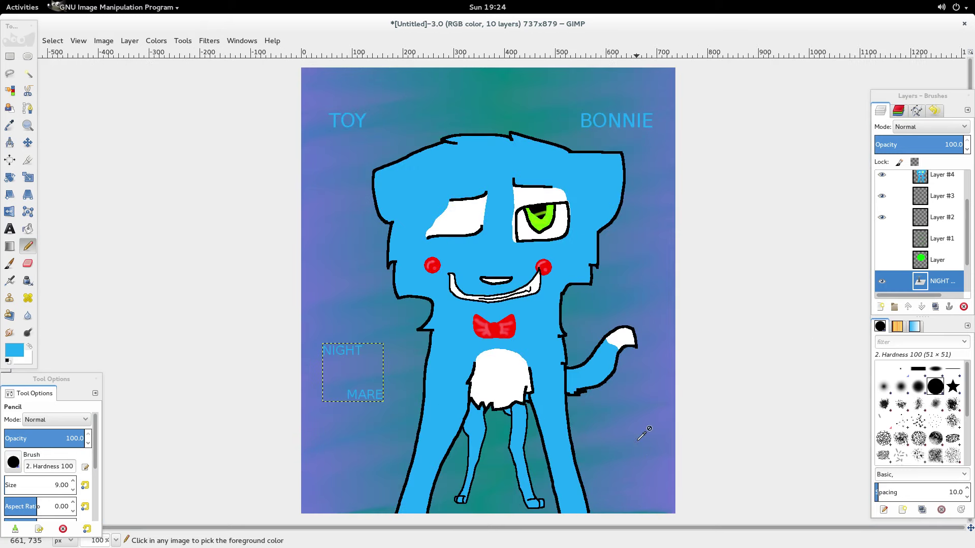